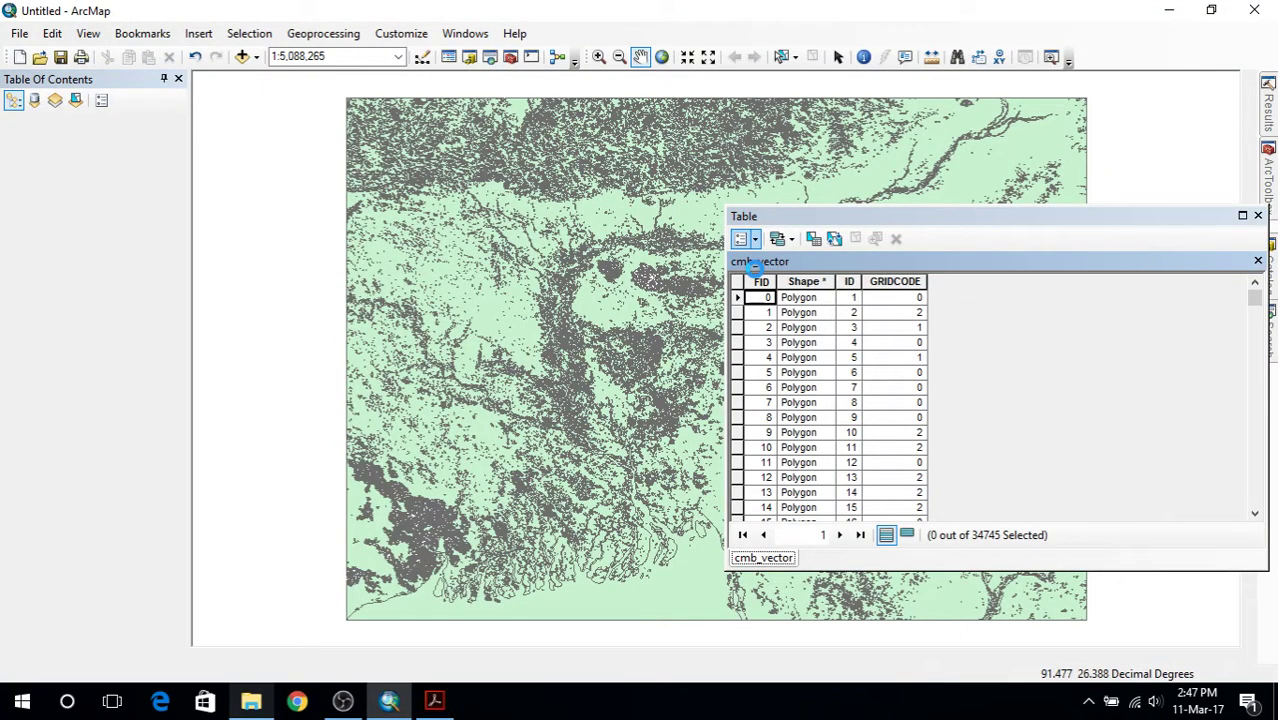
Select the cmb_vector records where "GRIDCODE" = 1 and show only the selected records in the table.
left_click(740, 238)
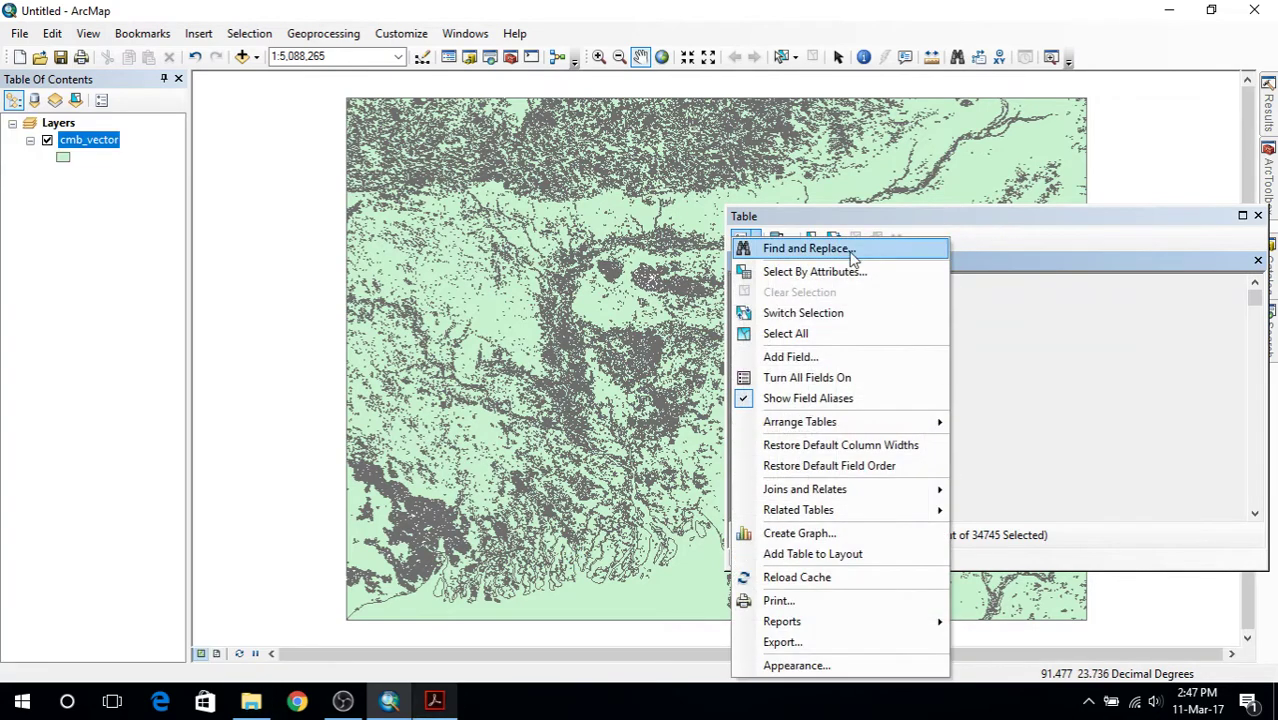
left_click(826, 272)
double_click(70, 143)
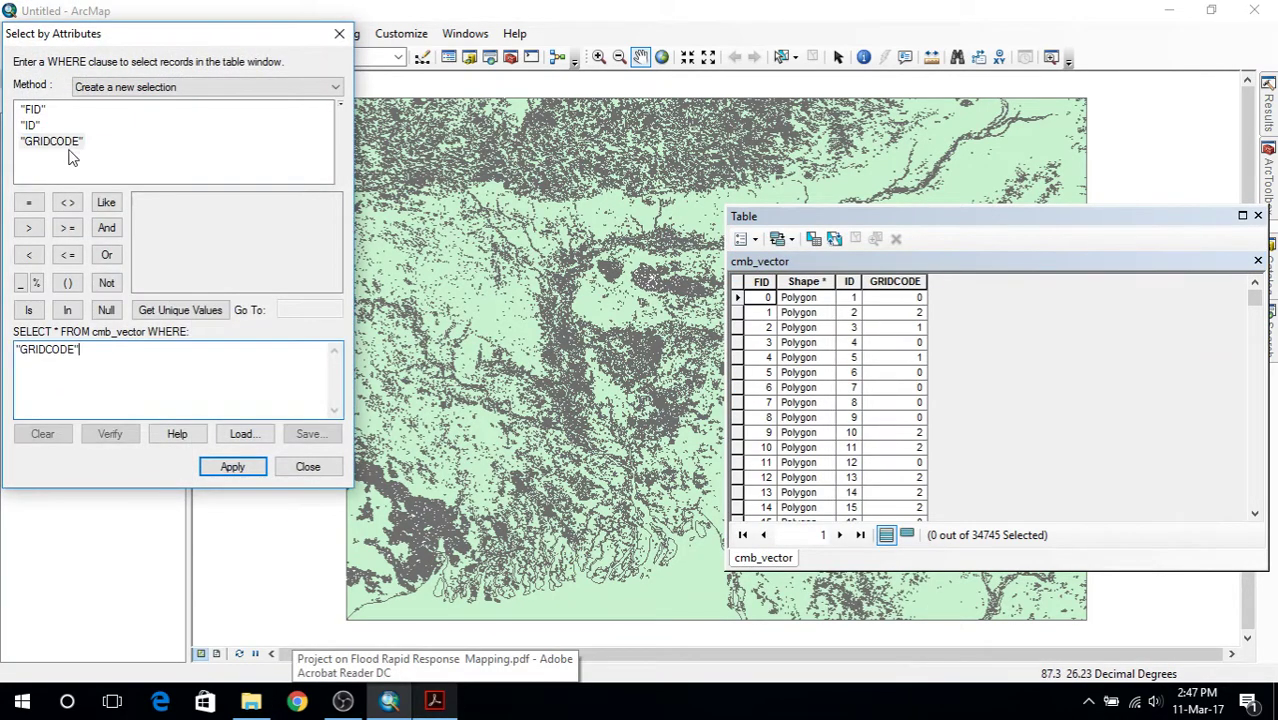
left_click(40, 206)
left_click(152, 310)
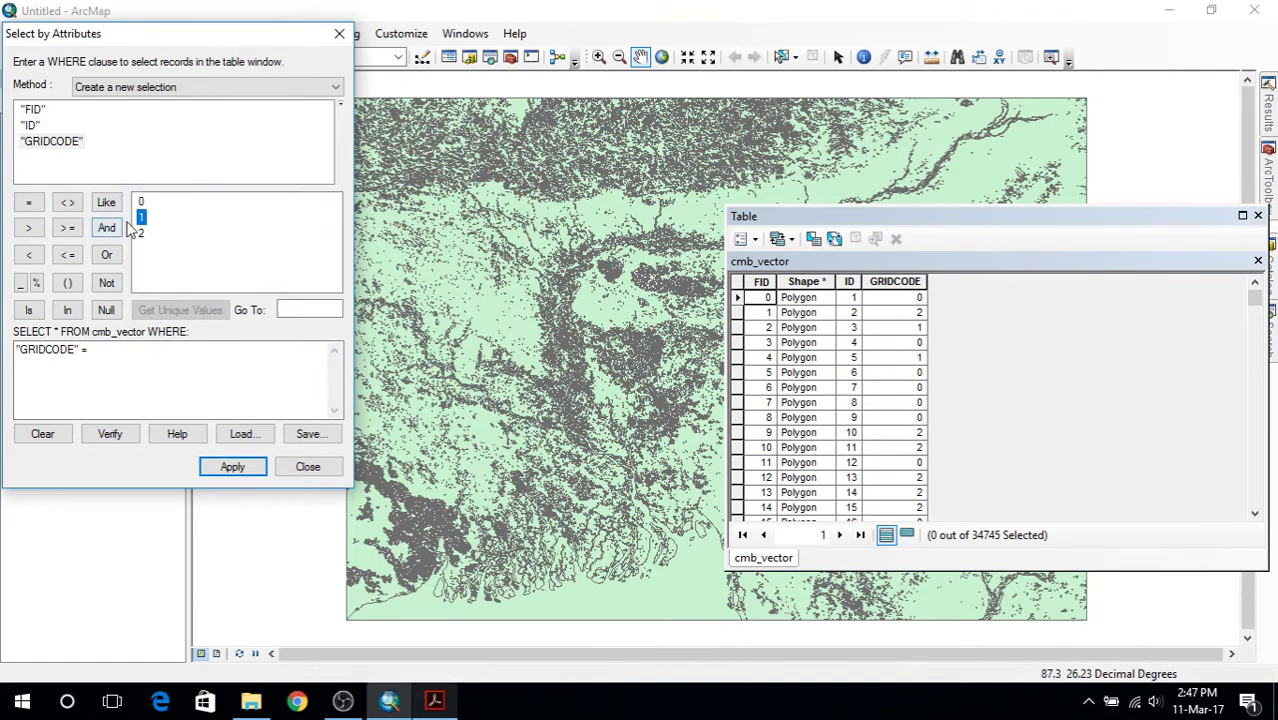
double_click(141, 218)
left_click(250, 466)
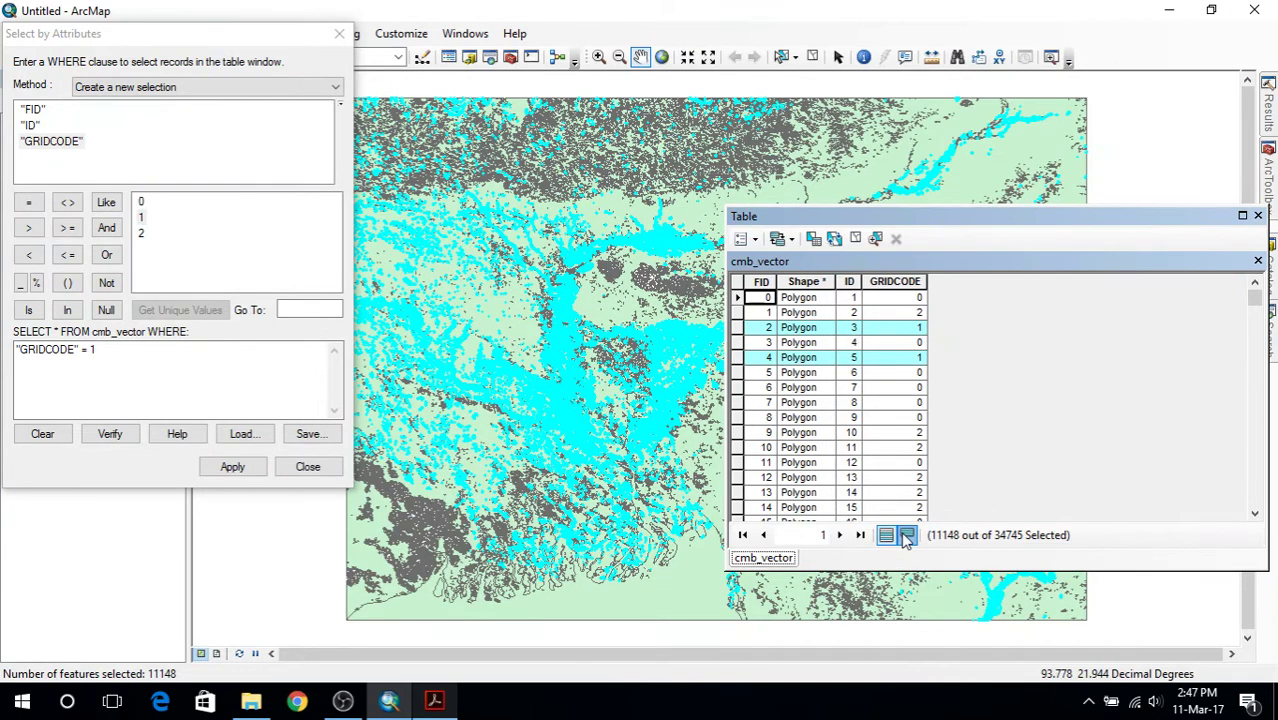
left_click(906, 536)
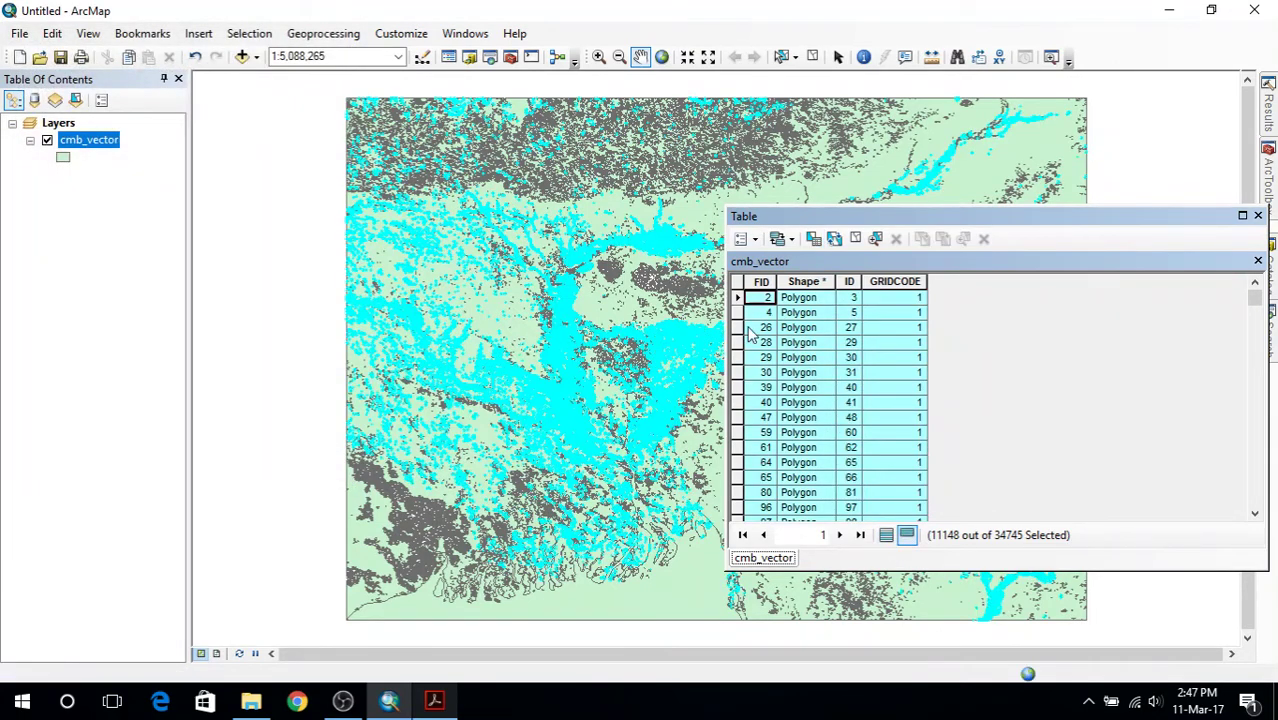
Open the data export settings for the selected features of the cmb_vector layer.
right_click(88, 140)
mouse_move(203, 456)
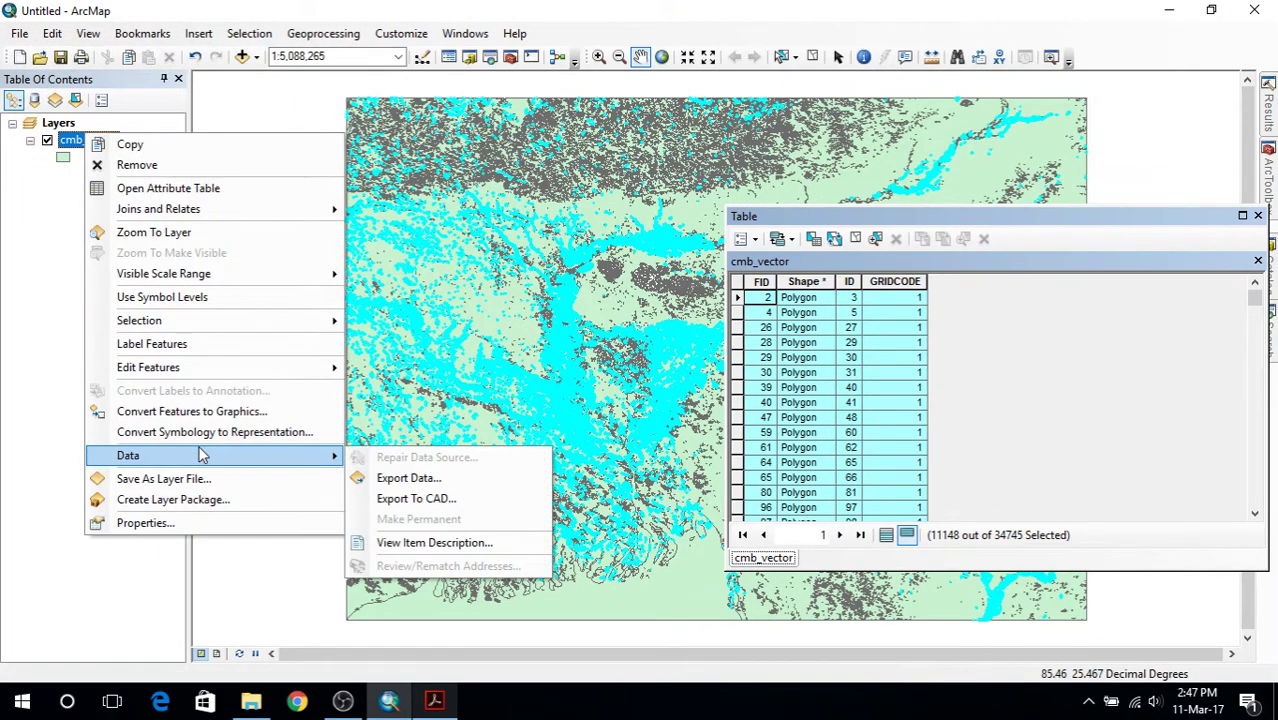
left_click(409, 478)
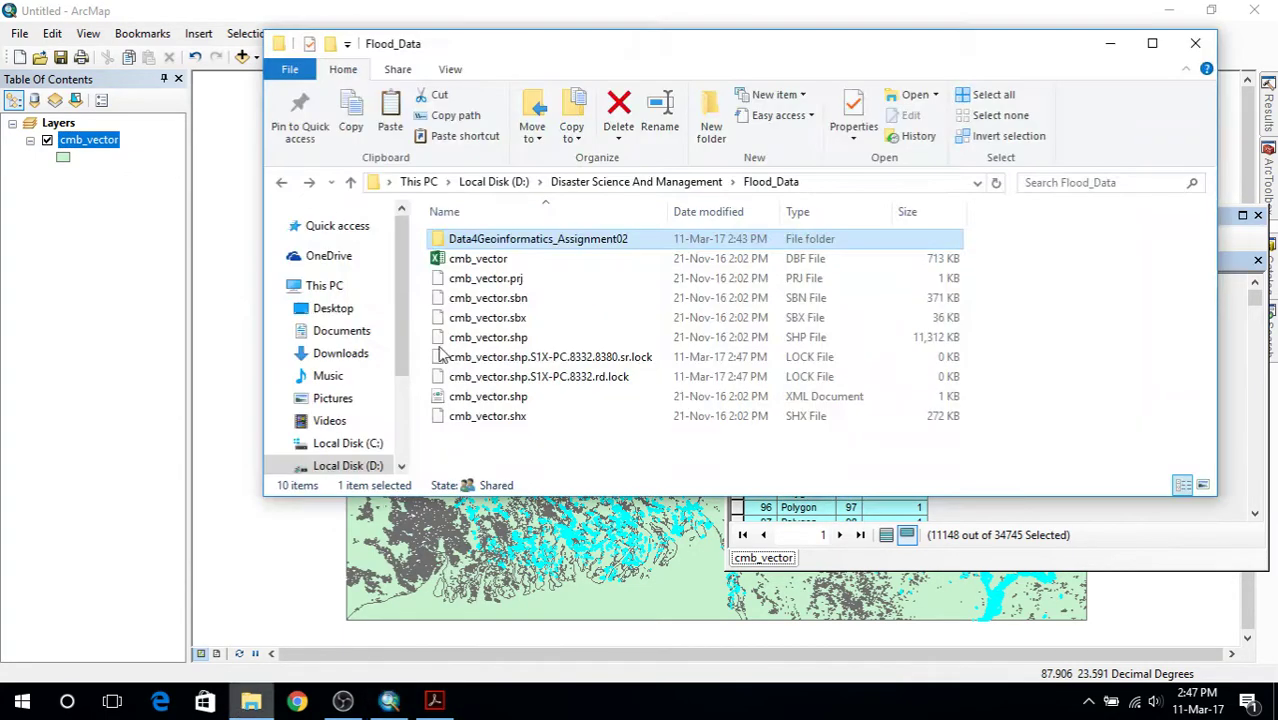
Switch to File Explorer and create a folder named output_1 inside Flood_Data.
left_click(251, 701)
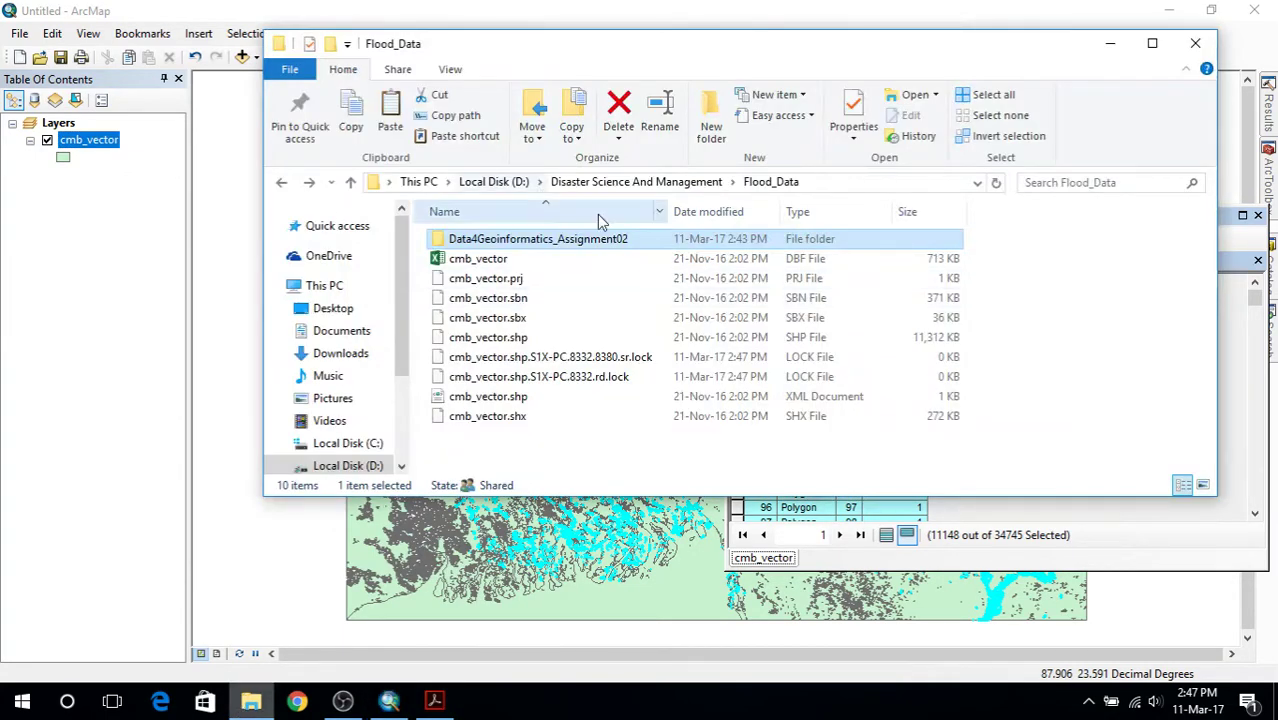
left_click(711, 107)
type("out")
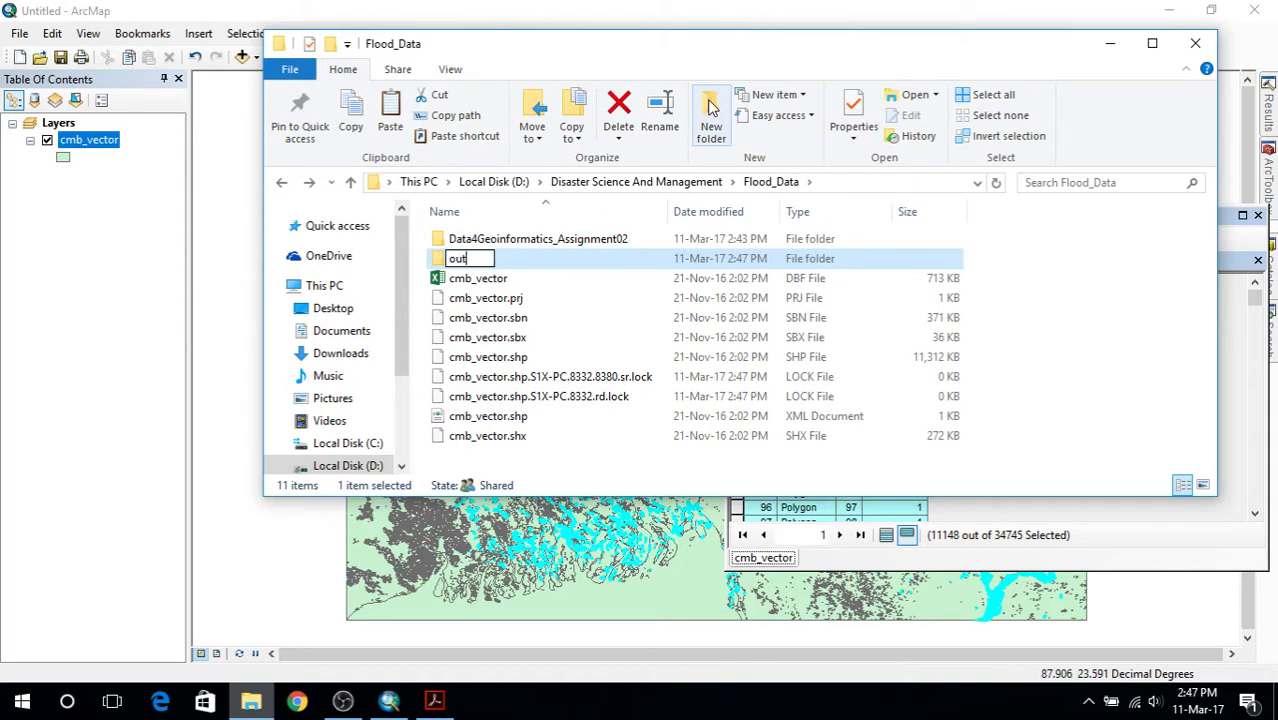
type("put_1")
key("Return")
left_click(1044, 11)
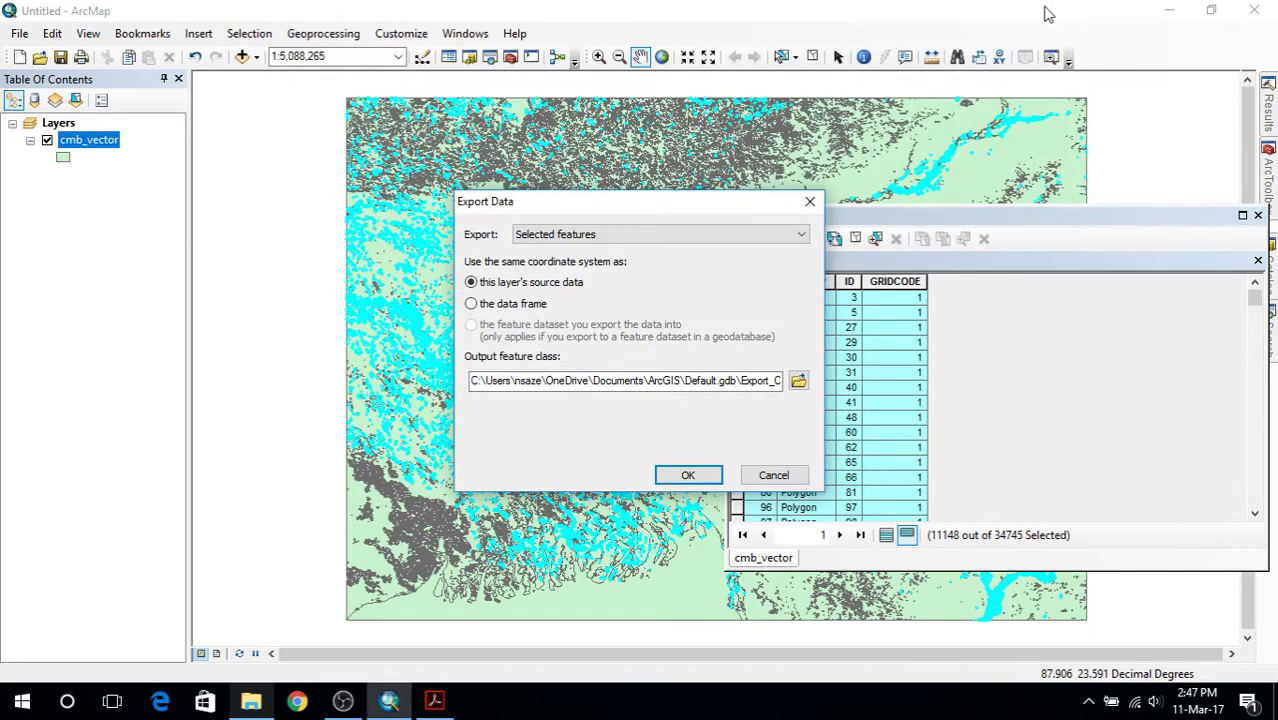
Copy the output_1 folder's path from File Explorer and use it as the export's output location in ArcMap.
left_click(251, 701)
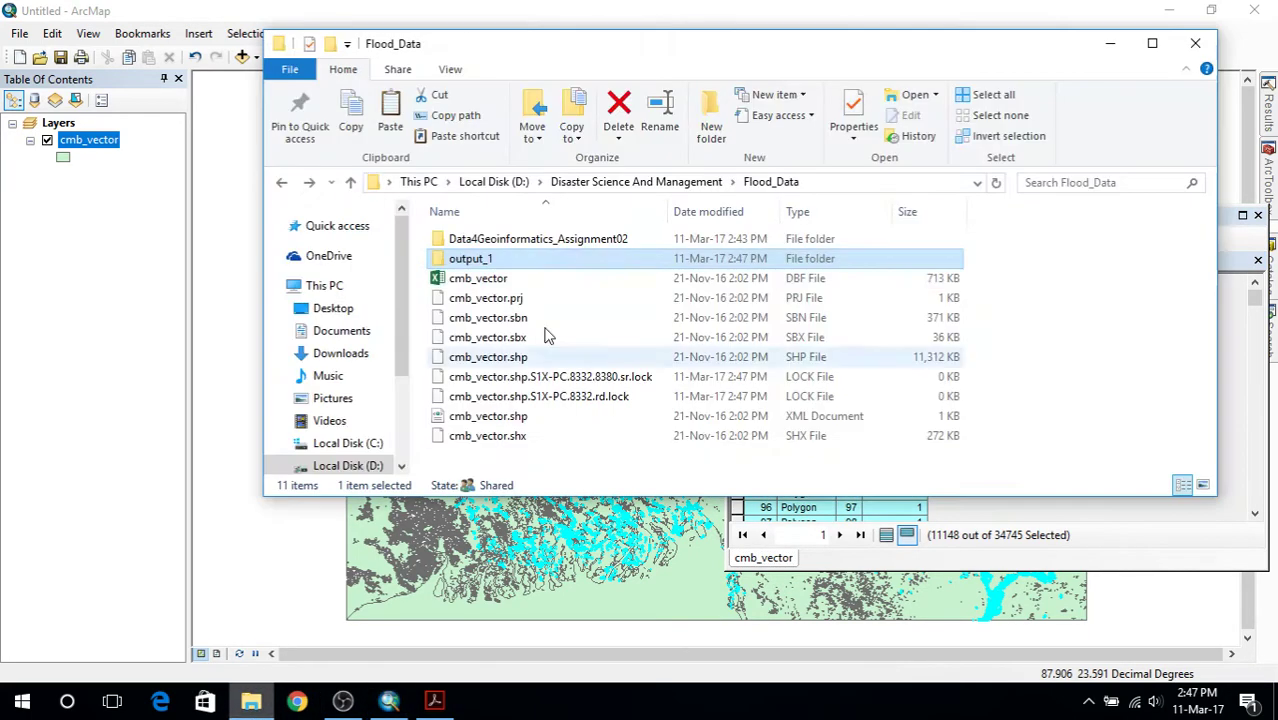
double_click(551, 262)
left_click(845, 184)
key("ctrl+c")
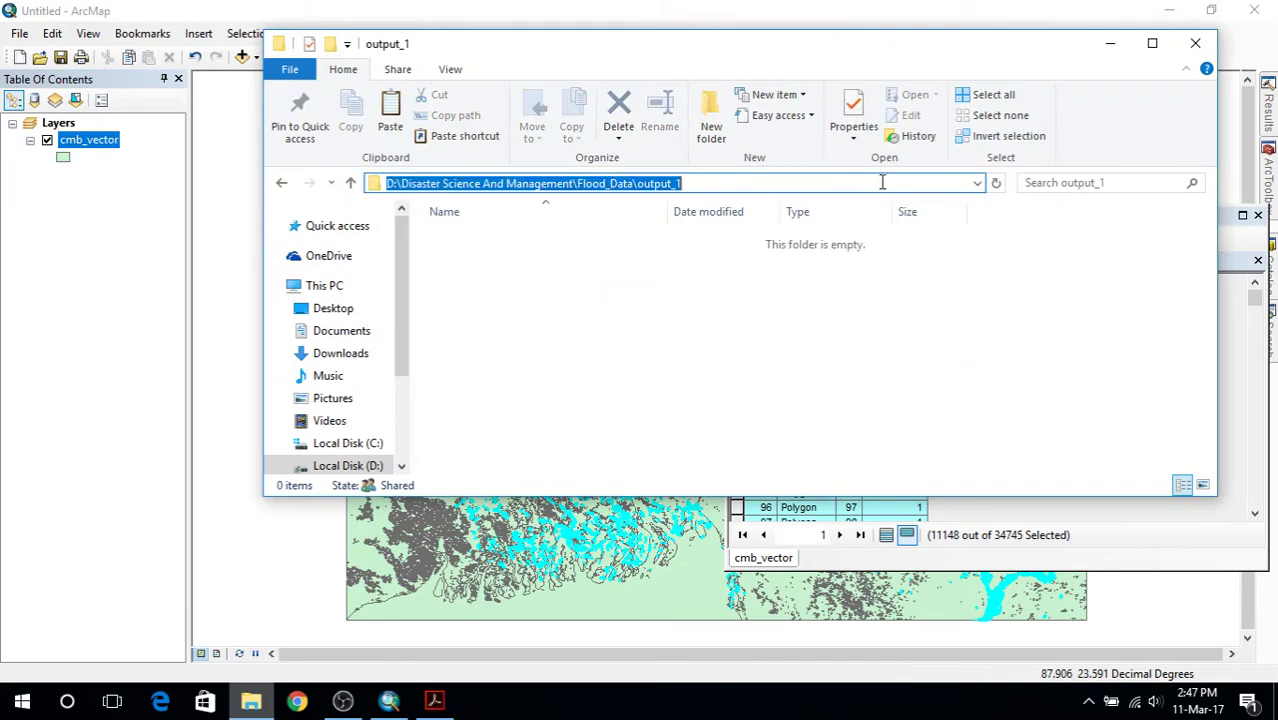
left_click(389, 701)
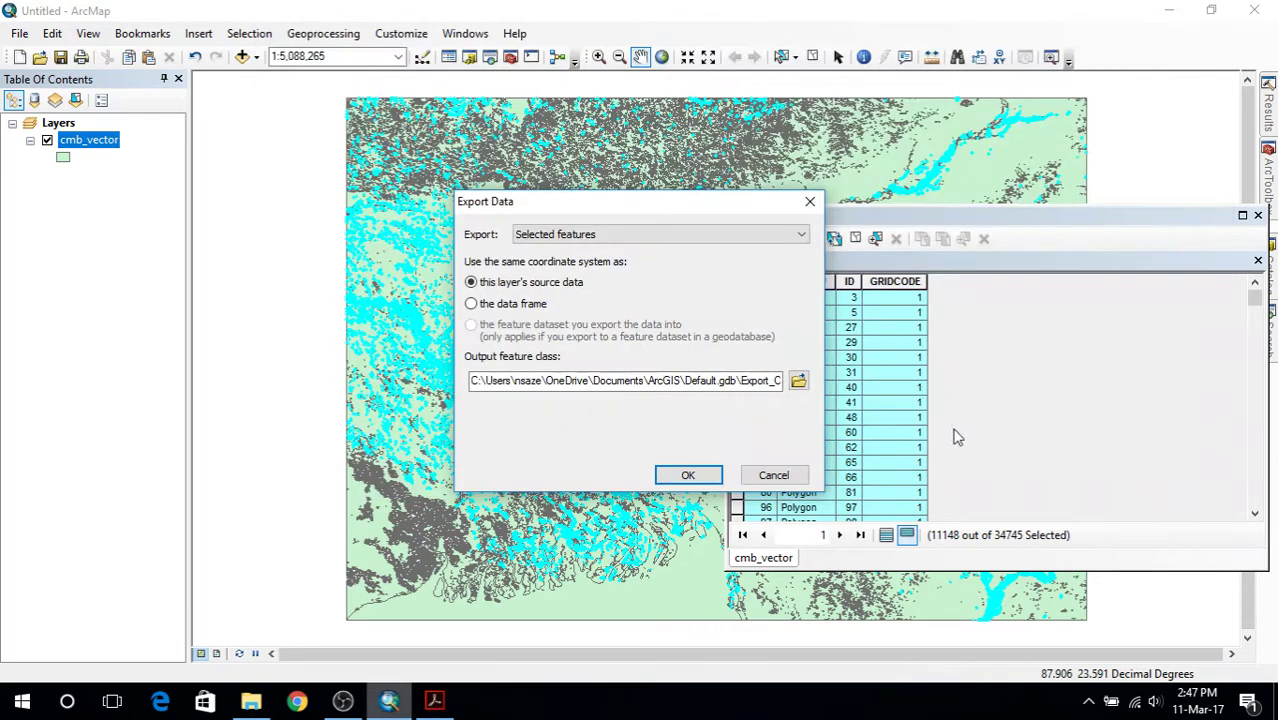
triple_click(737, 385)
key("ctrl+v")
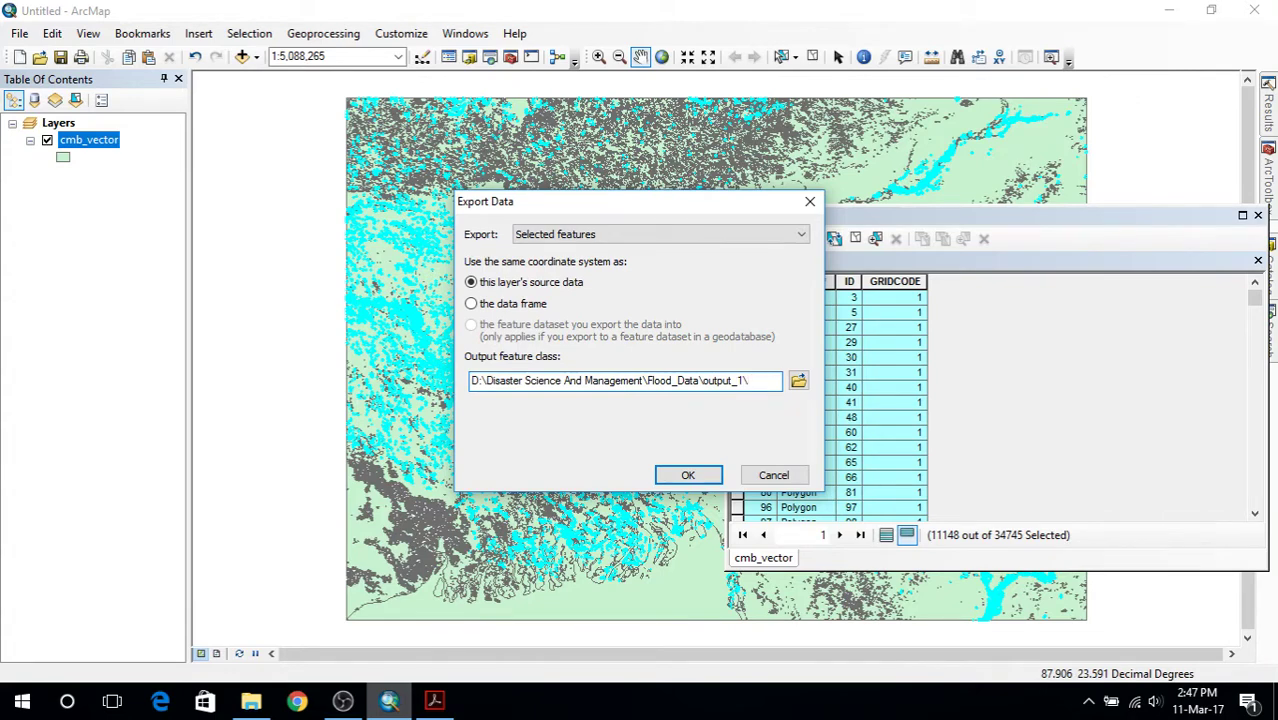
Try to export the selected features under the name flood in the output_1 folder.
type("lood")
key("Return")
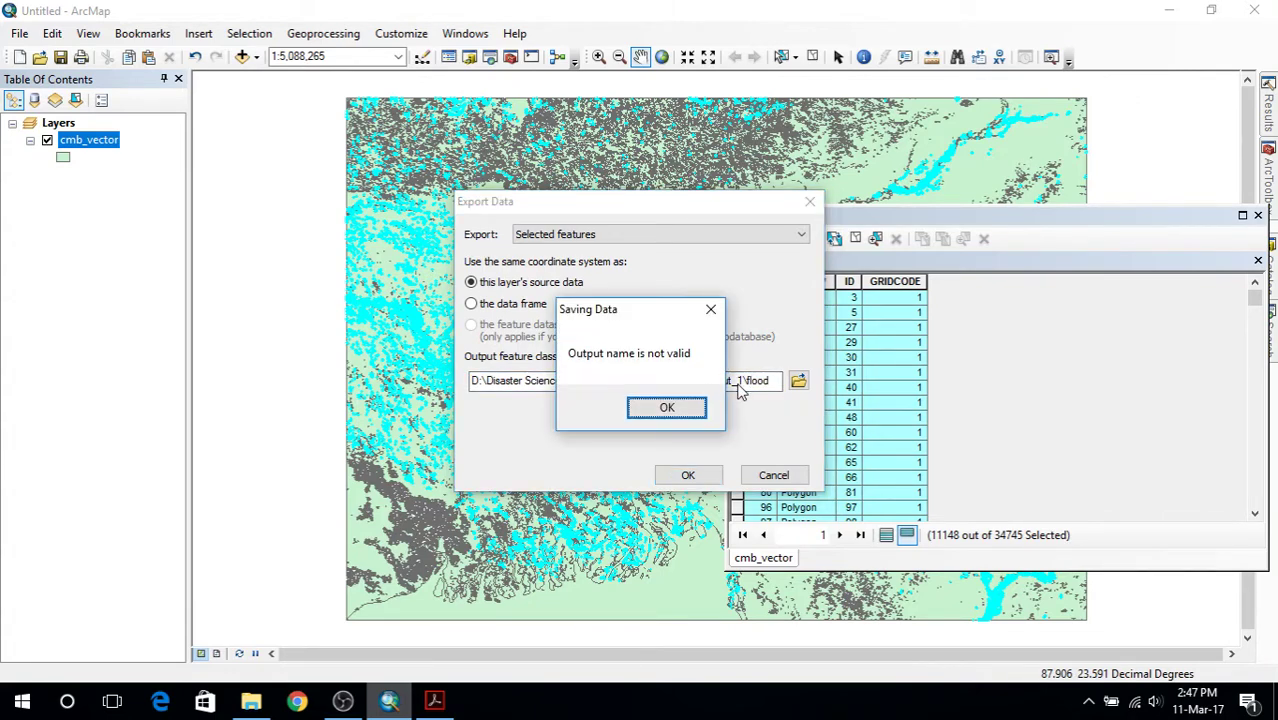
left_click(666, 407)
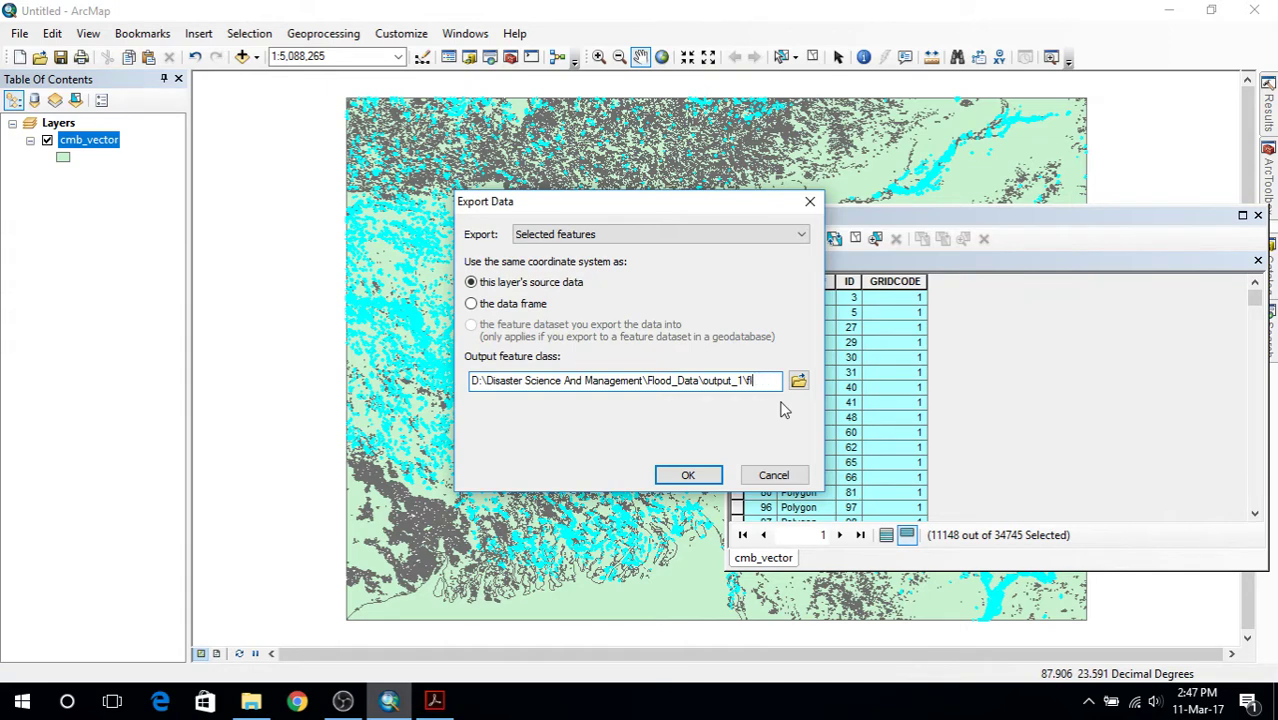
key("Return")
left_click(665, 405)
key("Return")
key("Return")
Export the selected features as output_fld and add the exported data to the map as a layer.
left_click_drag(783, 380, 744, 394)
type("fld")
key("Return")
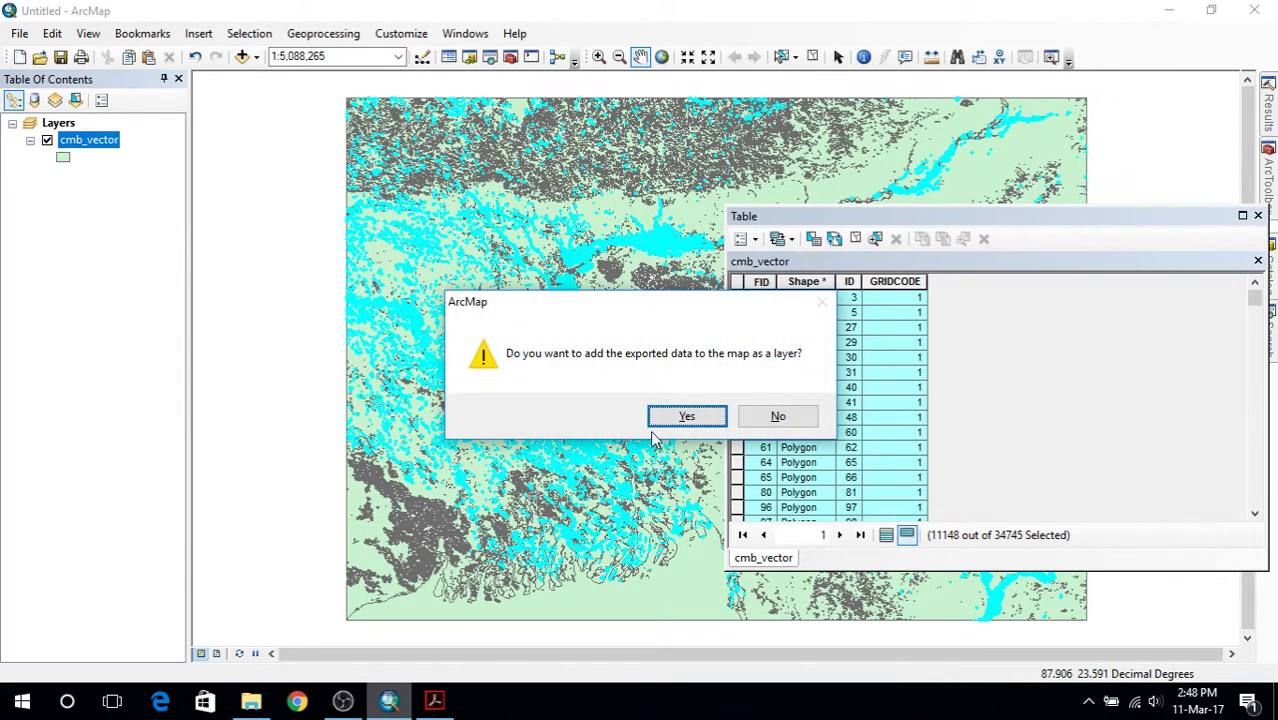
left_click(680, 418)
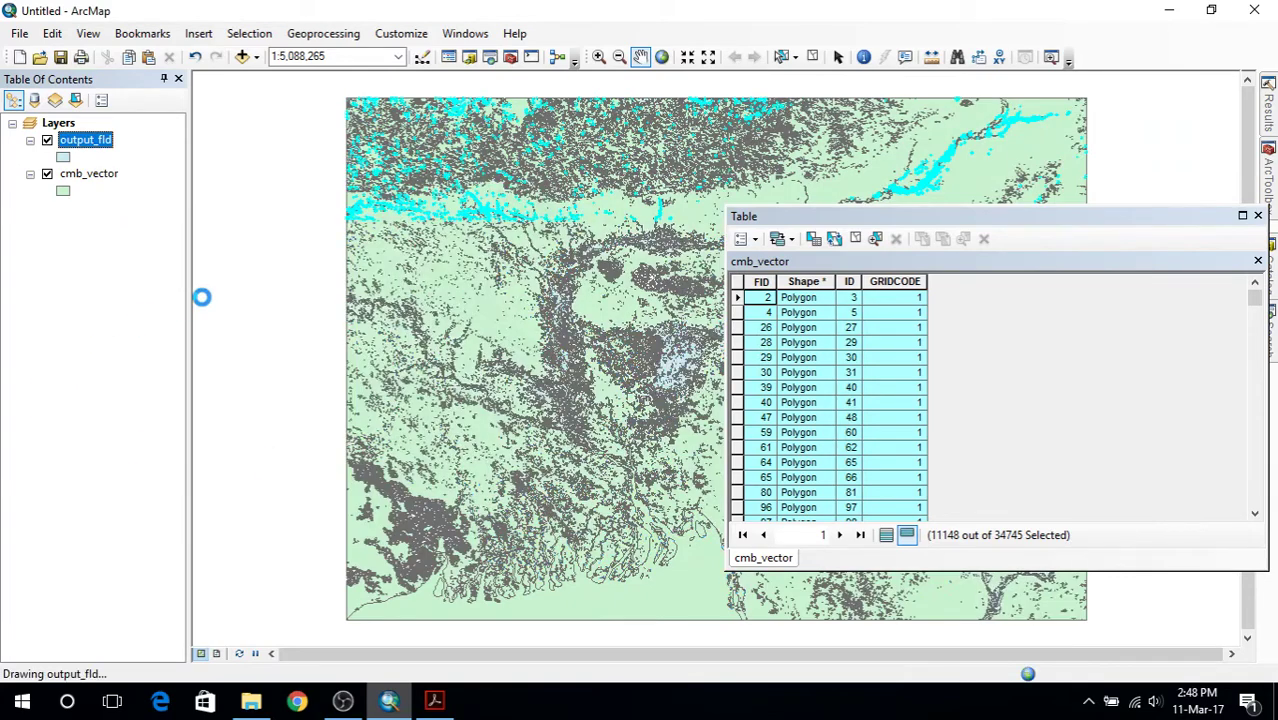
Remove the cmb_vector layer from the map.
right_click(97, 176)
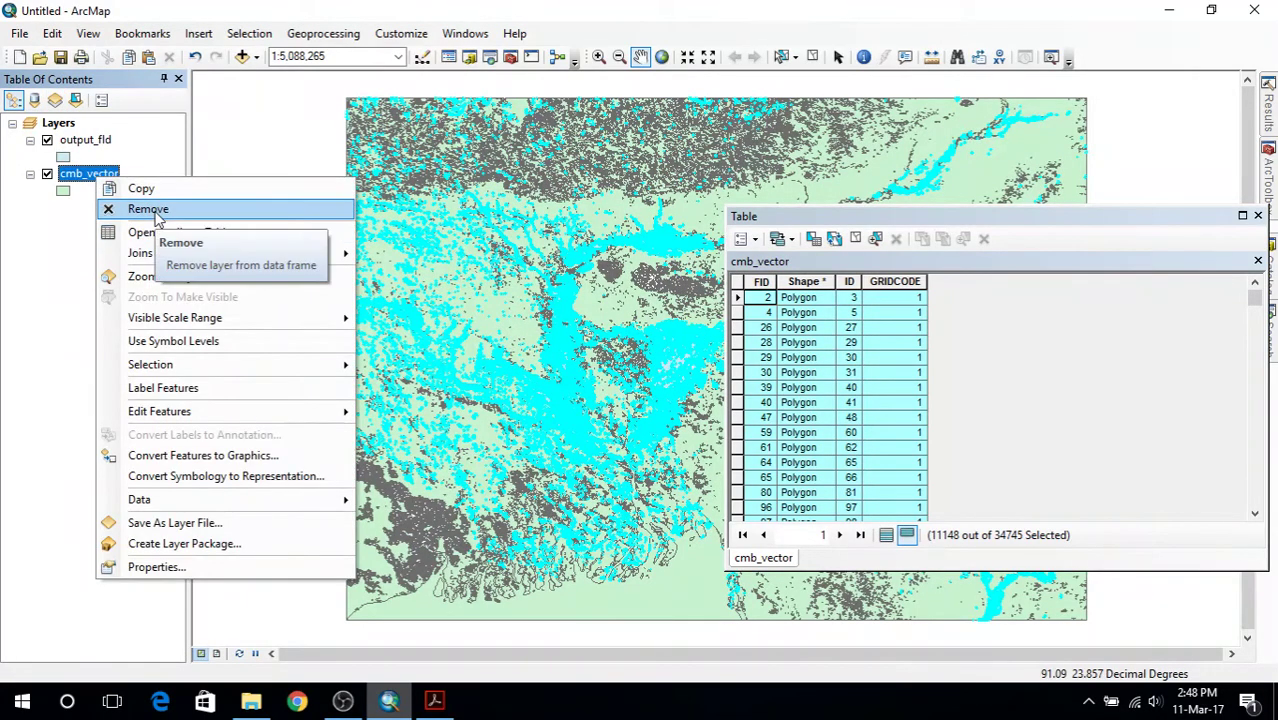
left_click(155, 212)
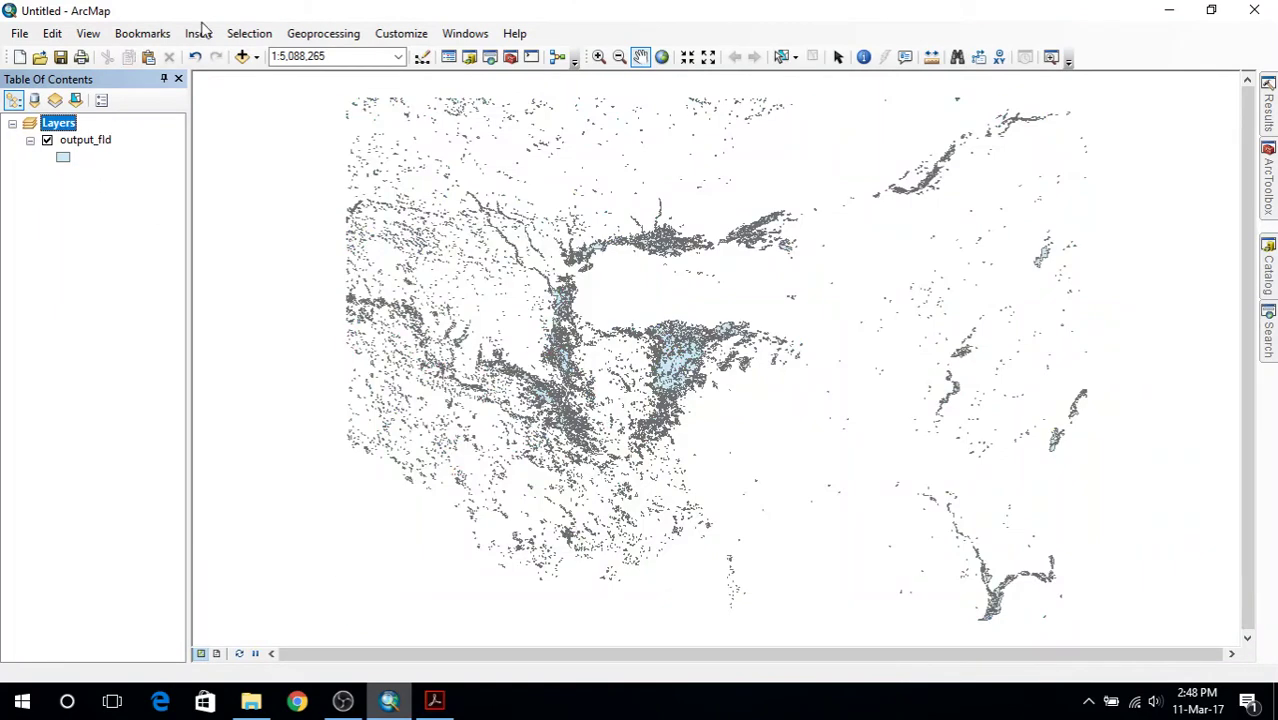
left_click(249, 33)
left_click(88, 33)
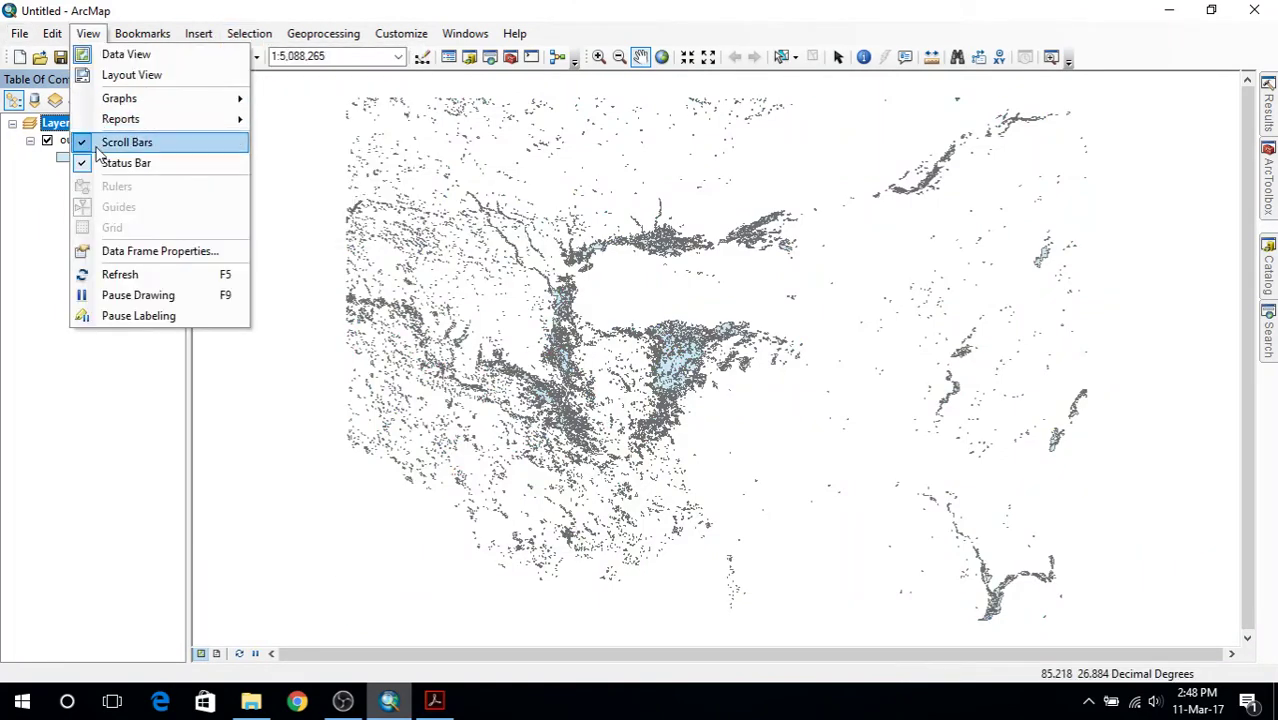
left_click(40, 221)
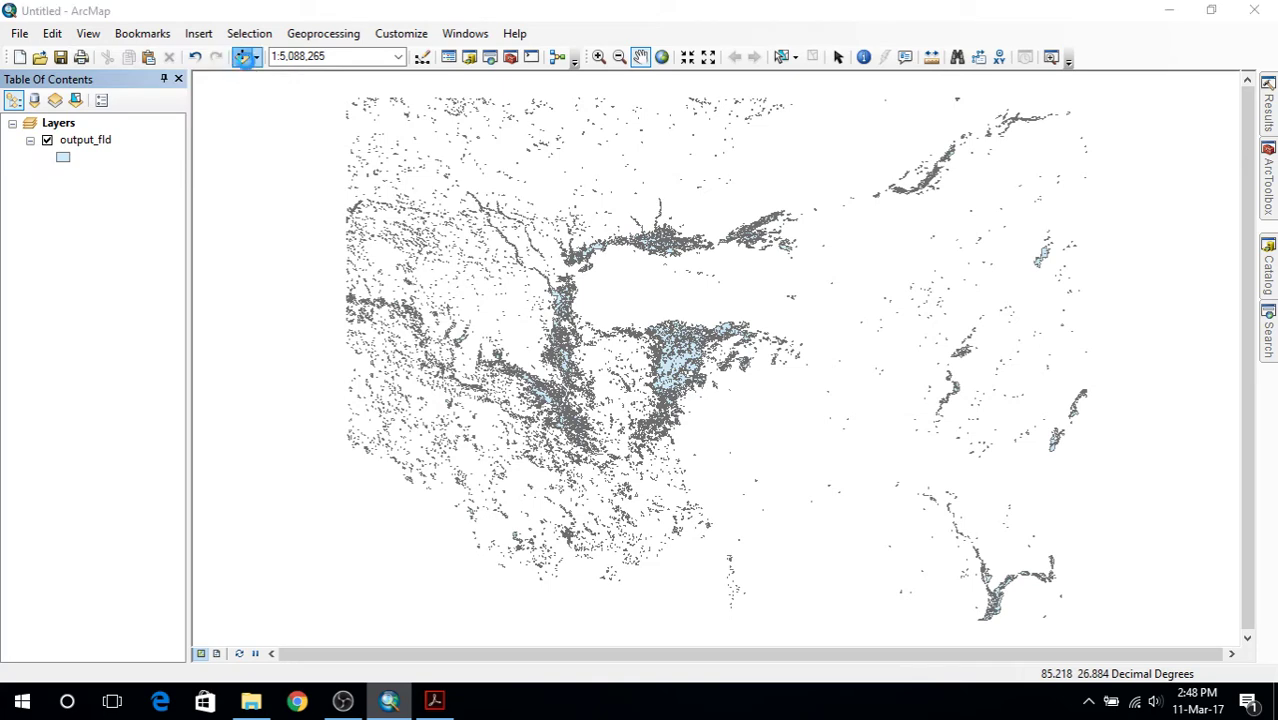
Add the distbnd.shp district boundaries from the Data4Geoinformatics_Assignment02 folder to the map.
left_click(241, 57)
left_click(525, 255)
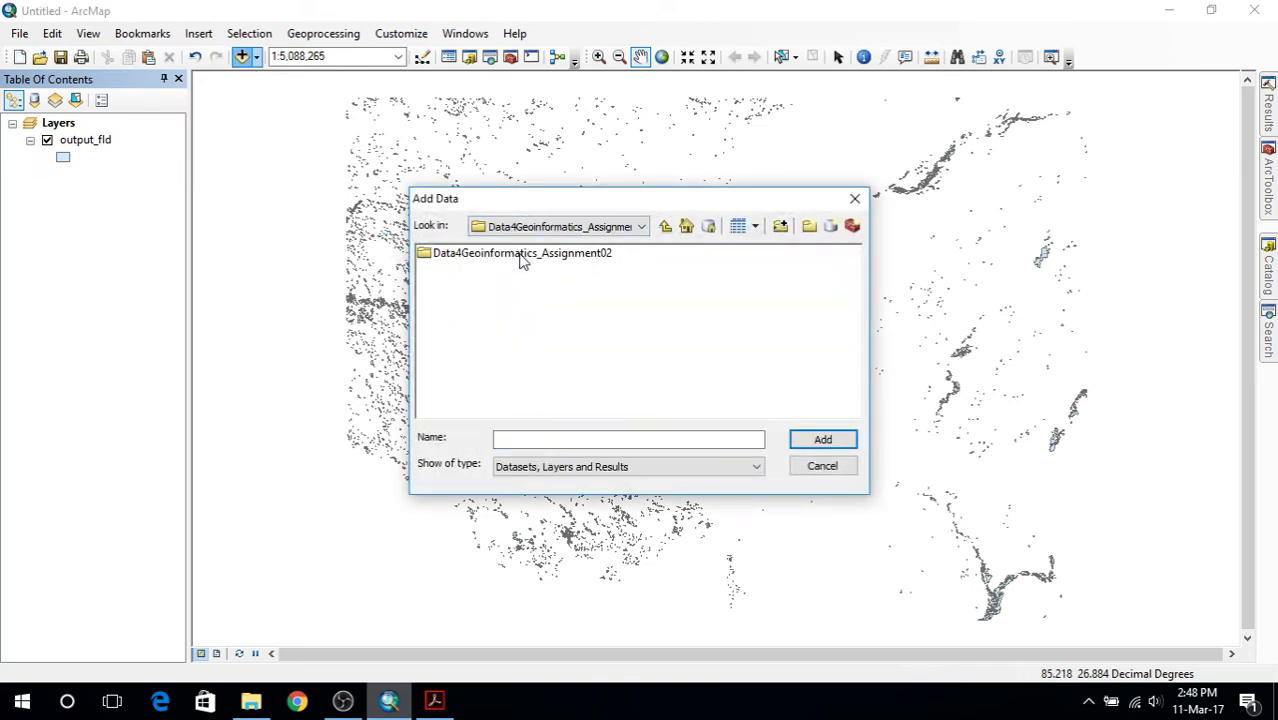
double_click(525, 256)
left_click(466, 317)
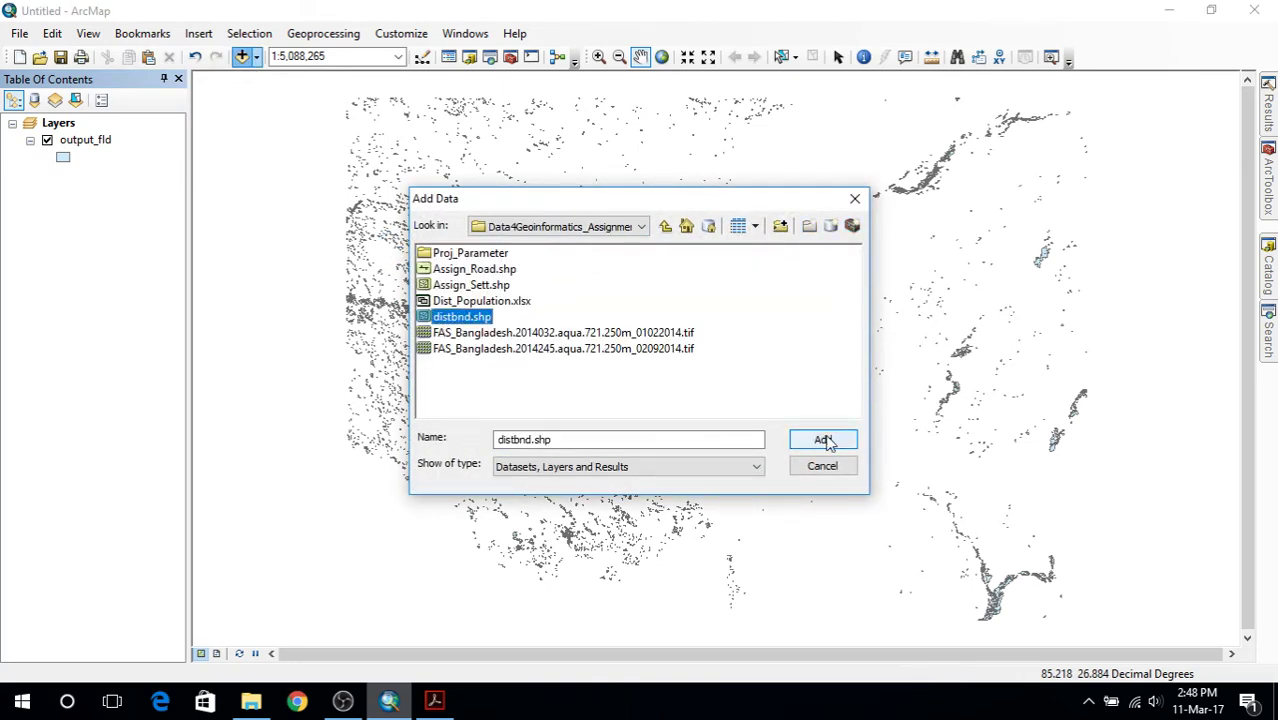
left_click(822, 439)
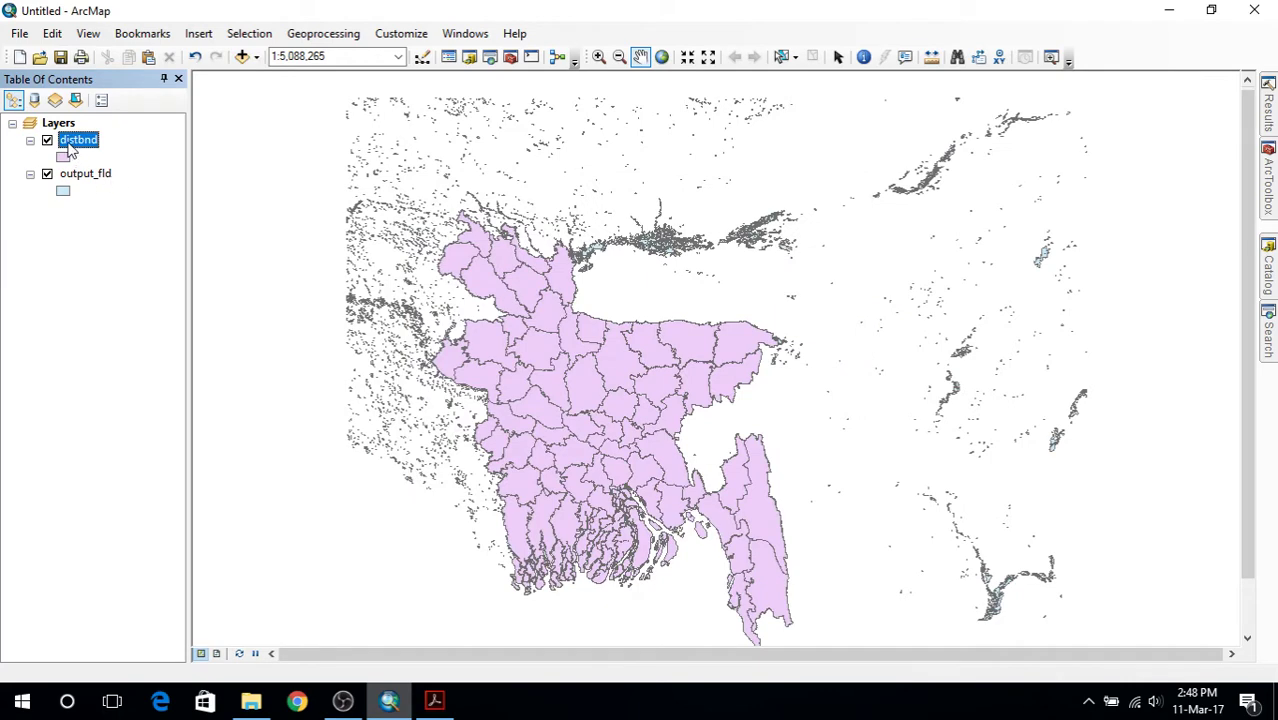
Set the fill of the distbnd layer's symbol to No Color.
left_click(64, 156)
left_click(834, 280)
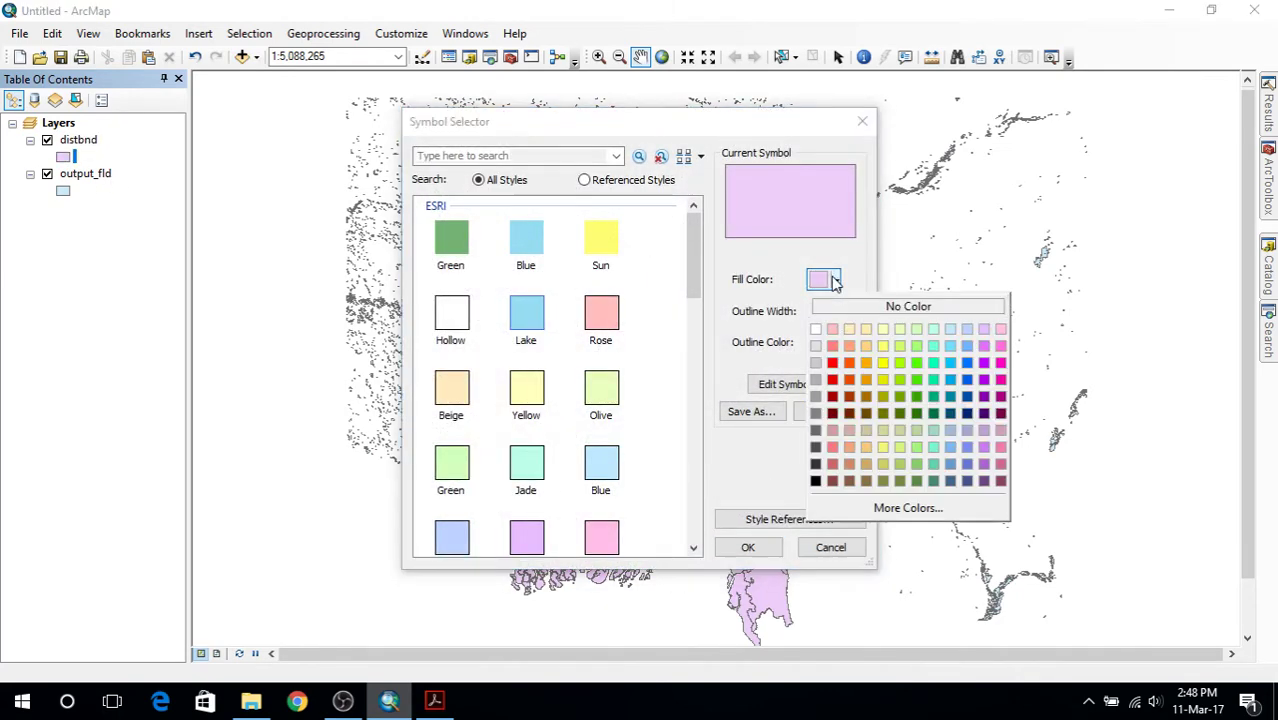
left_click(840, 306)
left_click(748, 547)
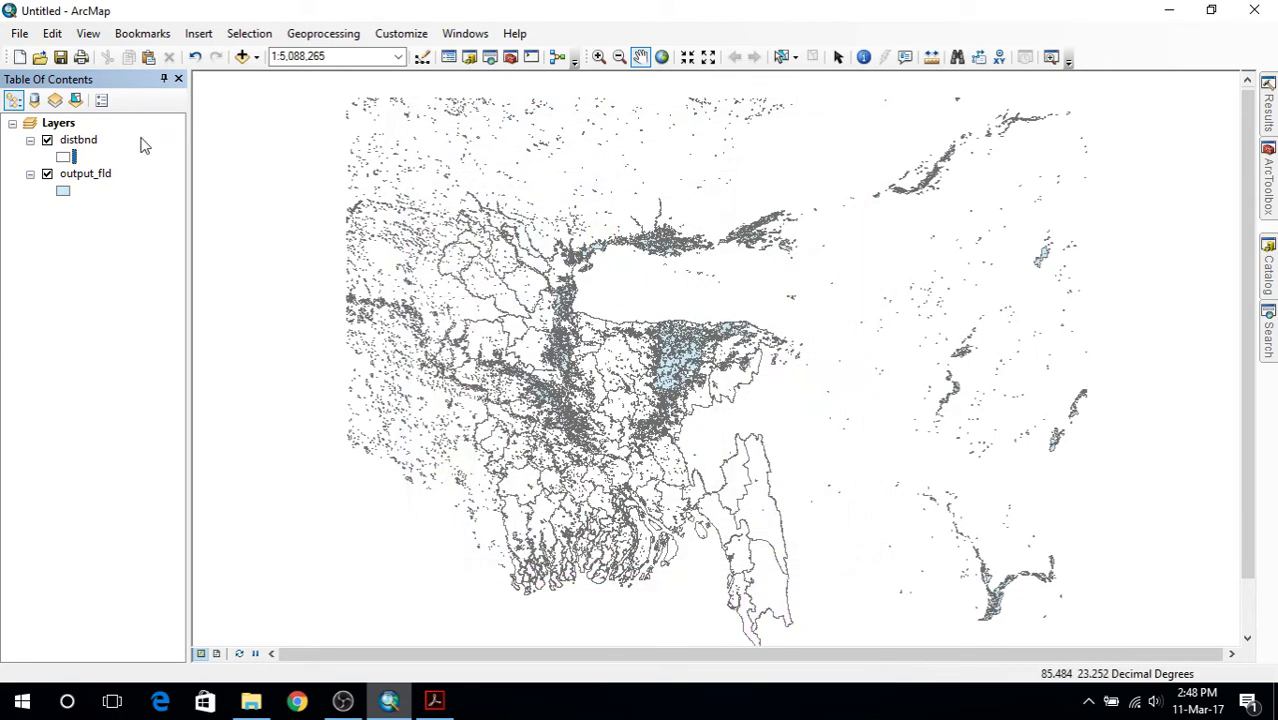
Open the attribute table of the distbnd layer.
right_click(95, 140)
left_click(310, 200)
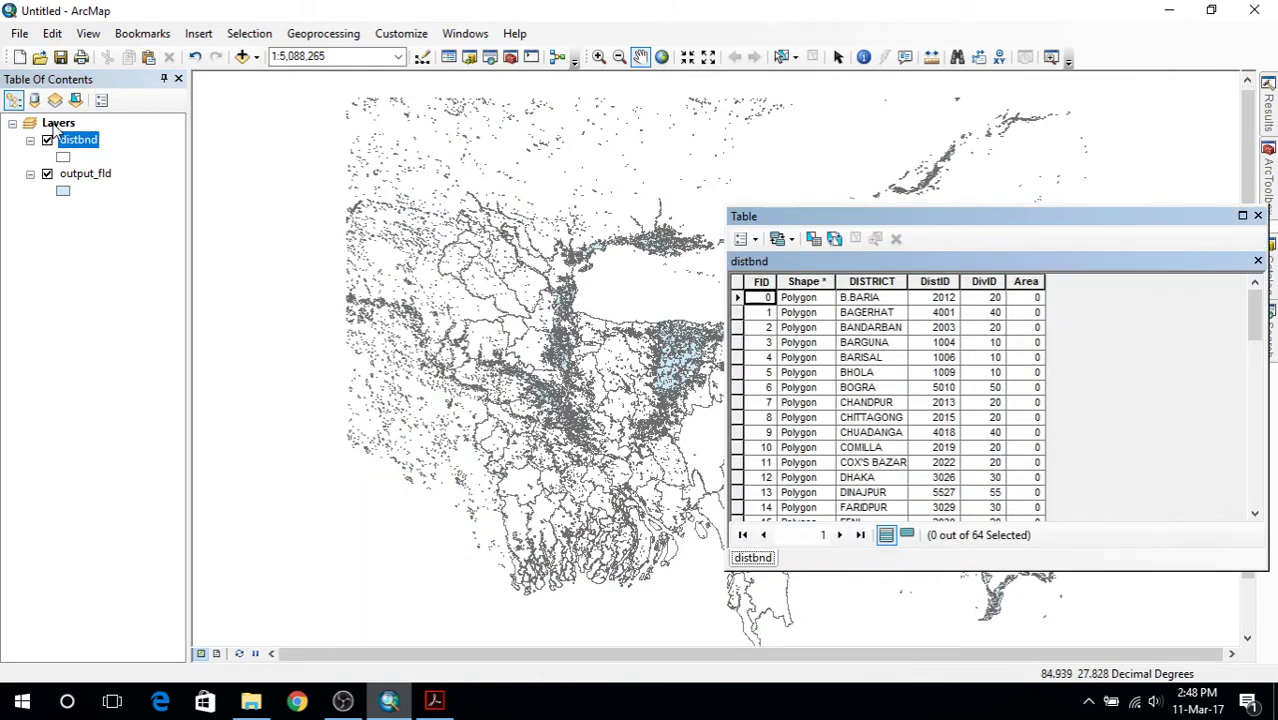
right_click(58, 124)
left_click(128, 527)
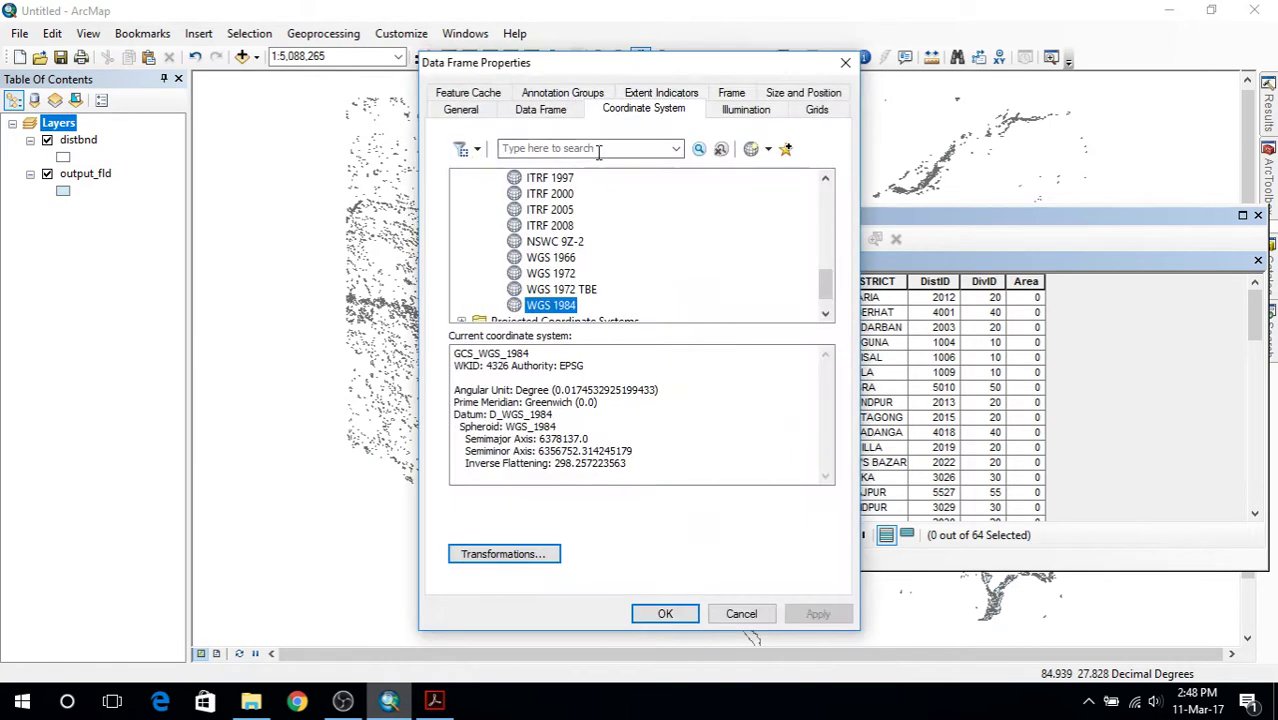
left_click(599, 150)
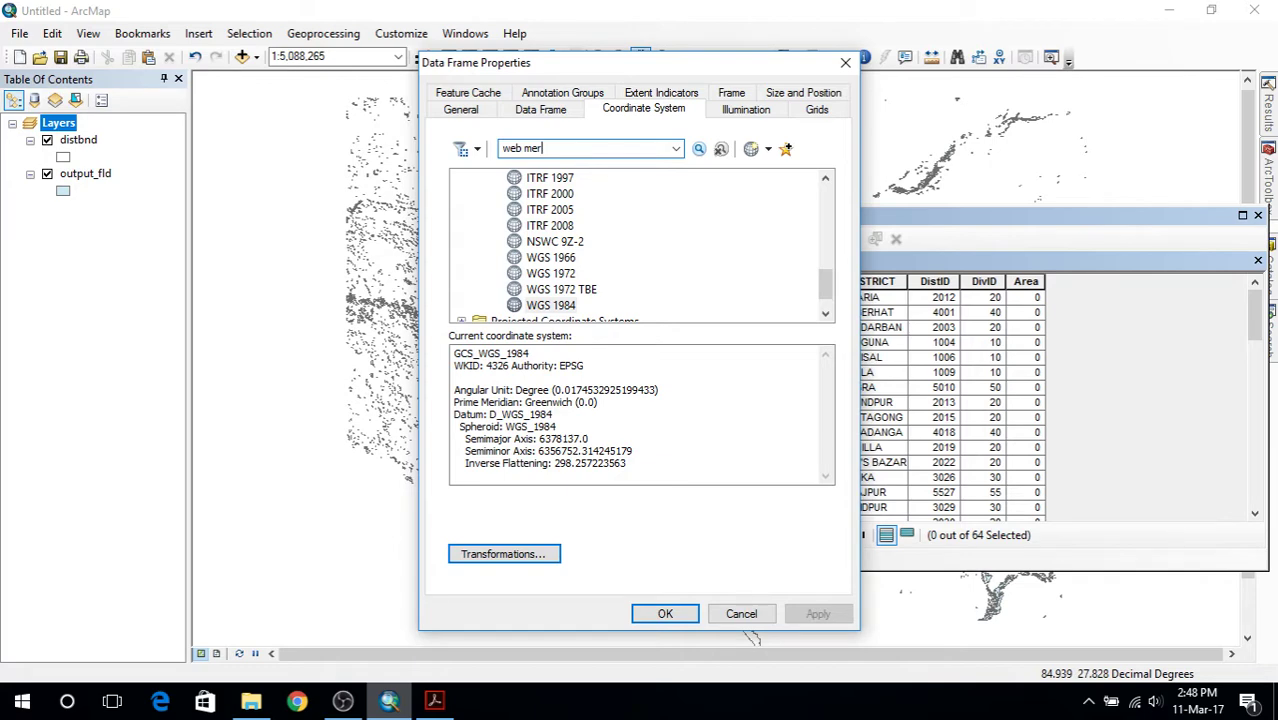
left_click(665, 614)
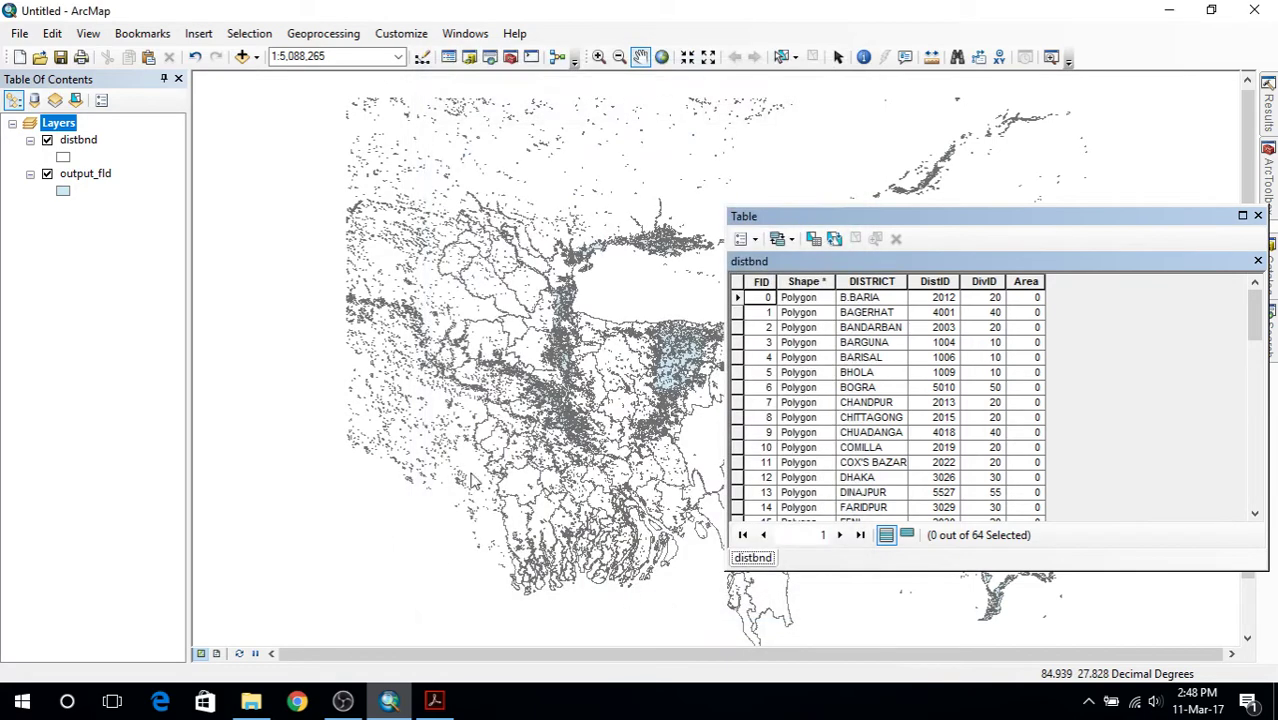
Set the data frame's coordinate system to WGS 1984 Web Mercator (auxiliary sphere), found by searching for "web mer".
right_click(70, 128)
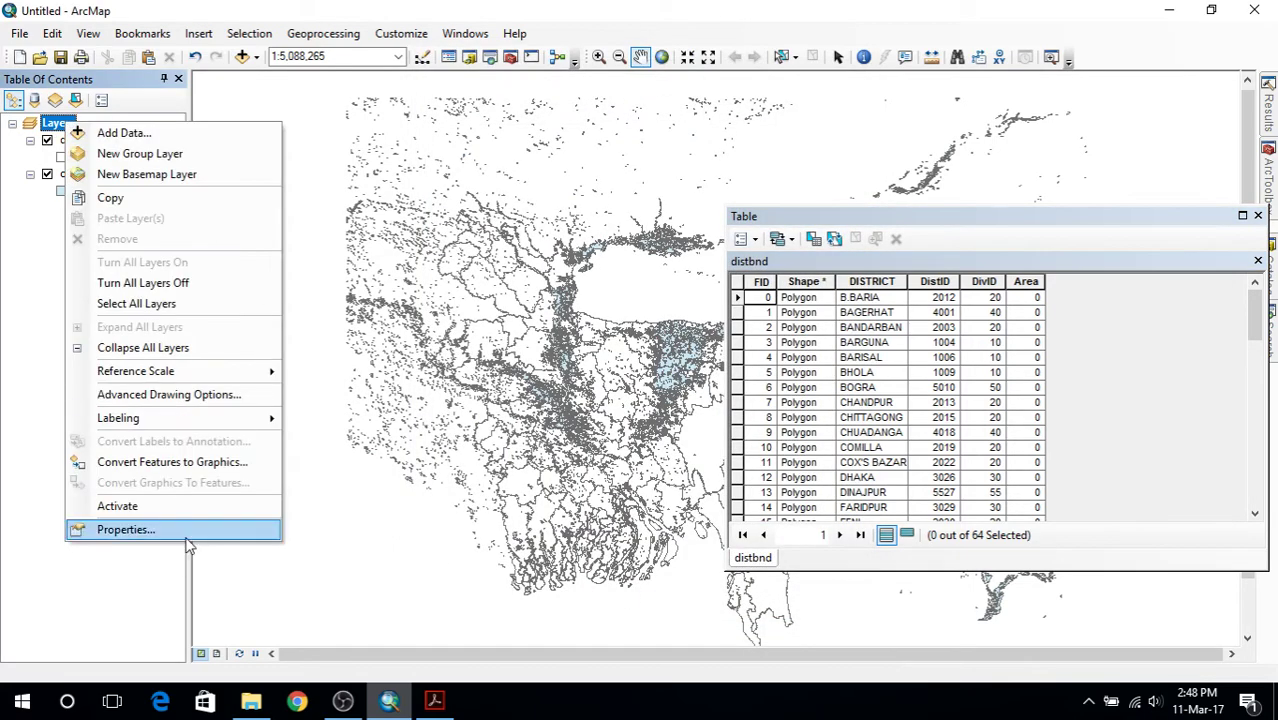
left_click(160, 529)
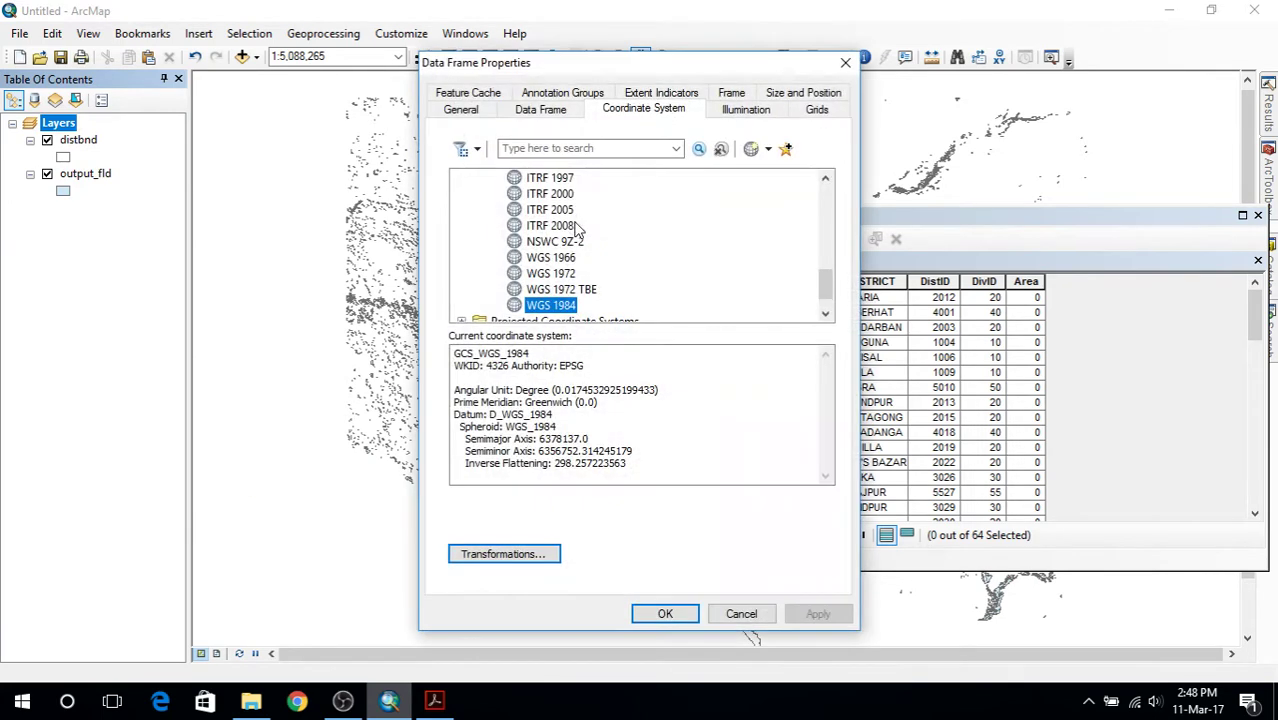
type("web mer")
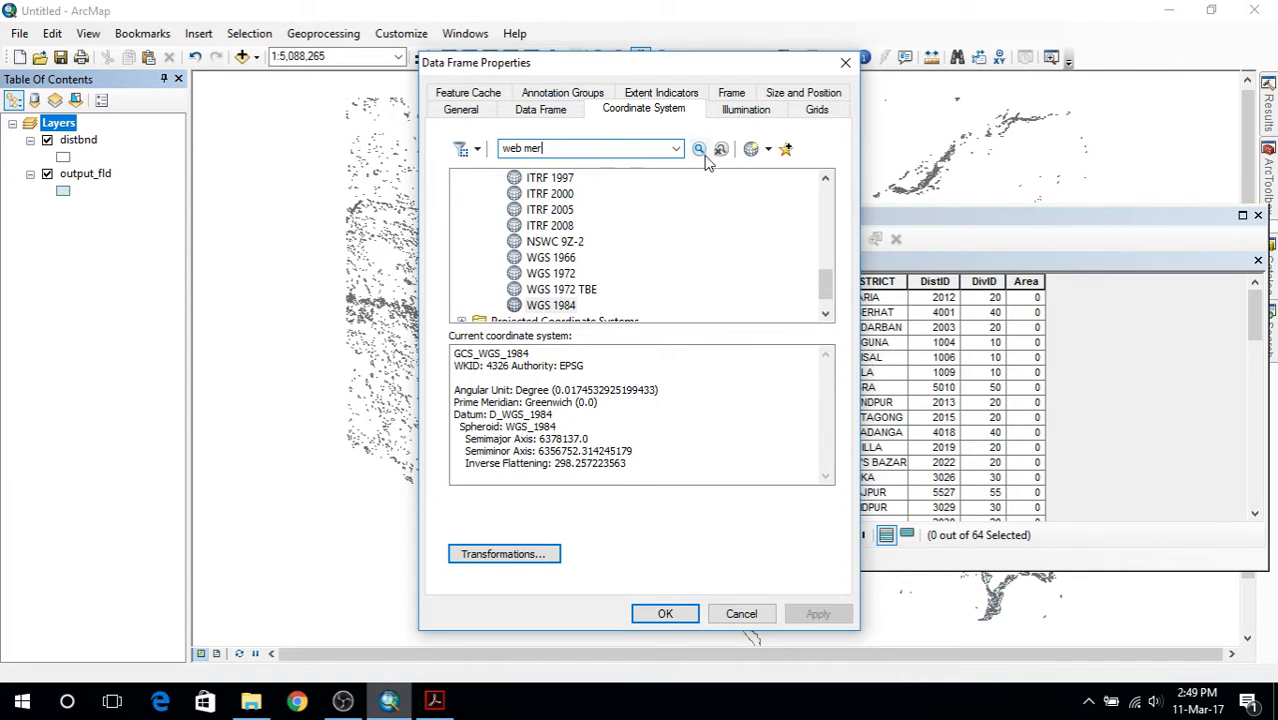
left_click(700, 149)
double_click(556, 197)
left_click(527, 214)
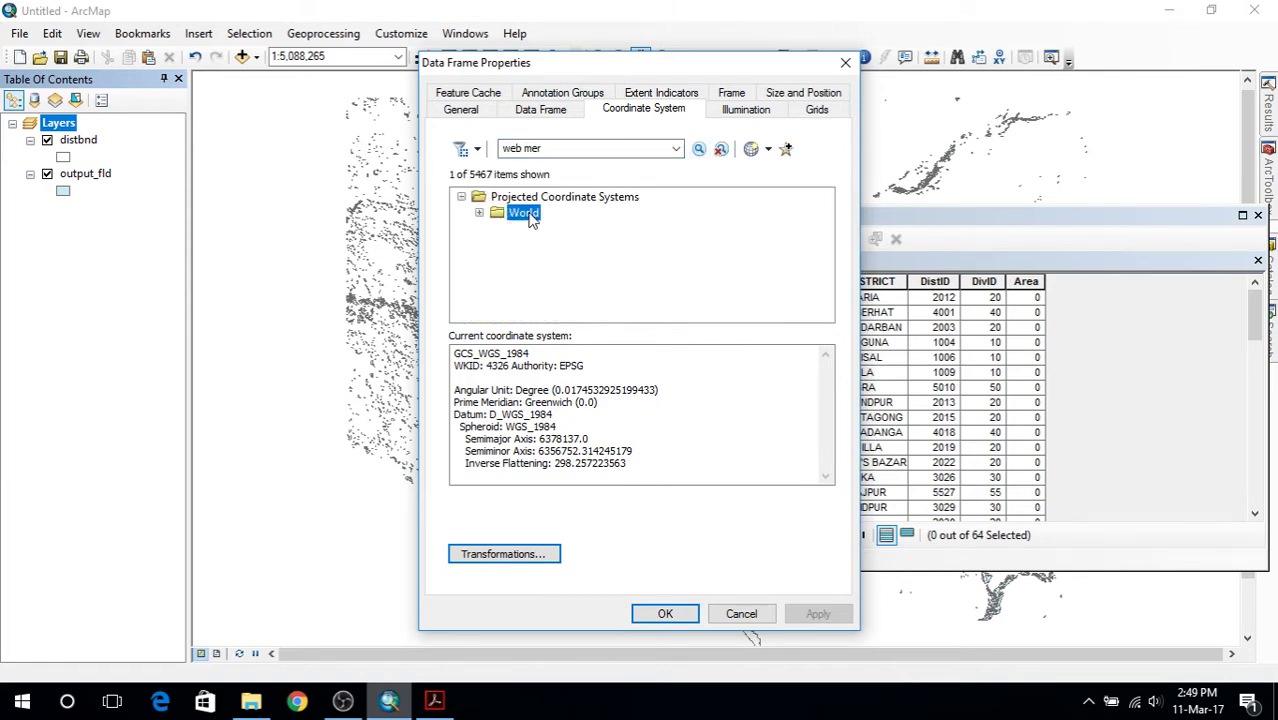
double_click(527, 214)
left_click(541, 232)
double_click(541, 232)
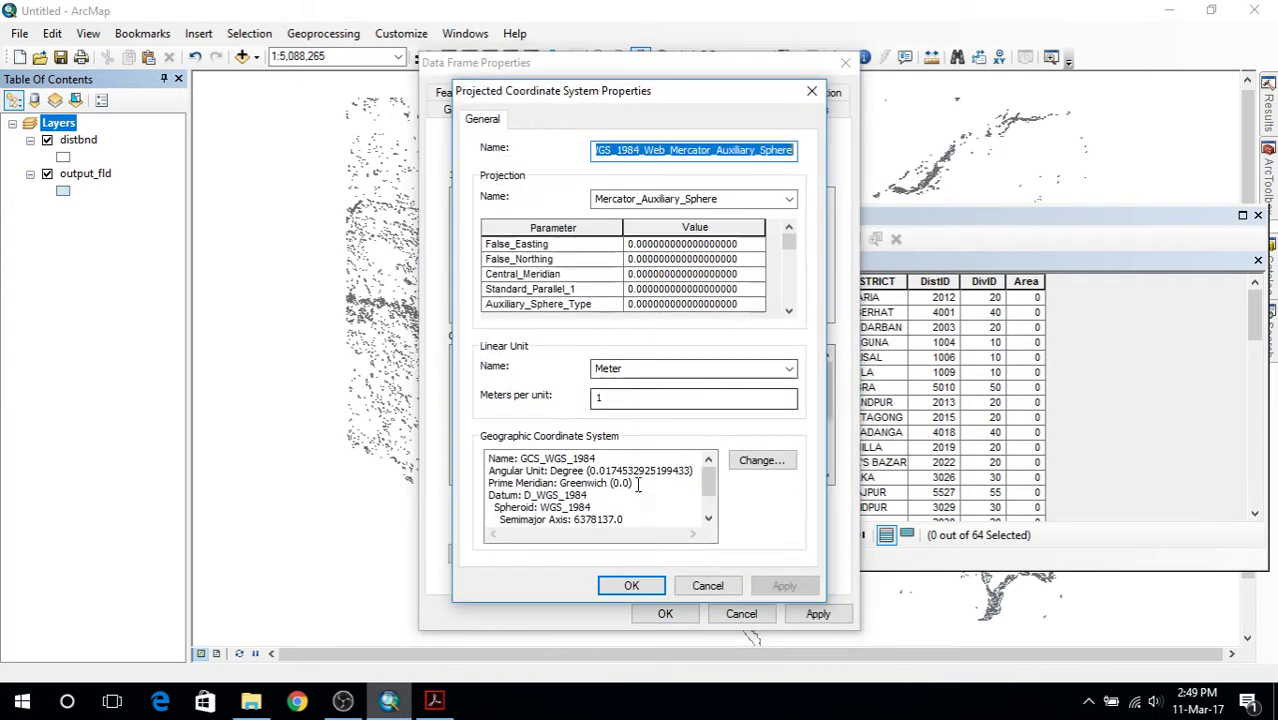
left_click(631, 585)
left_click(816, 613)
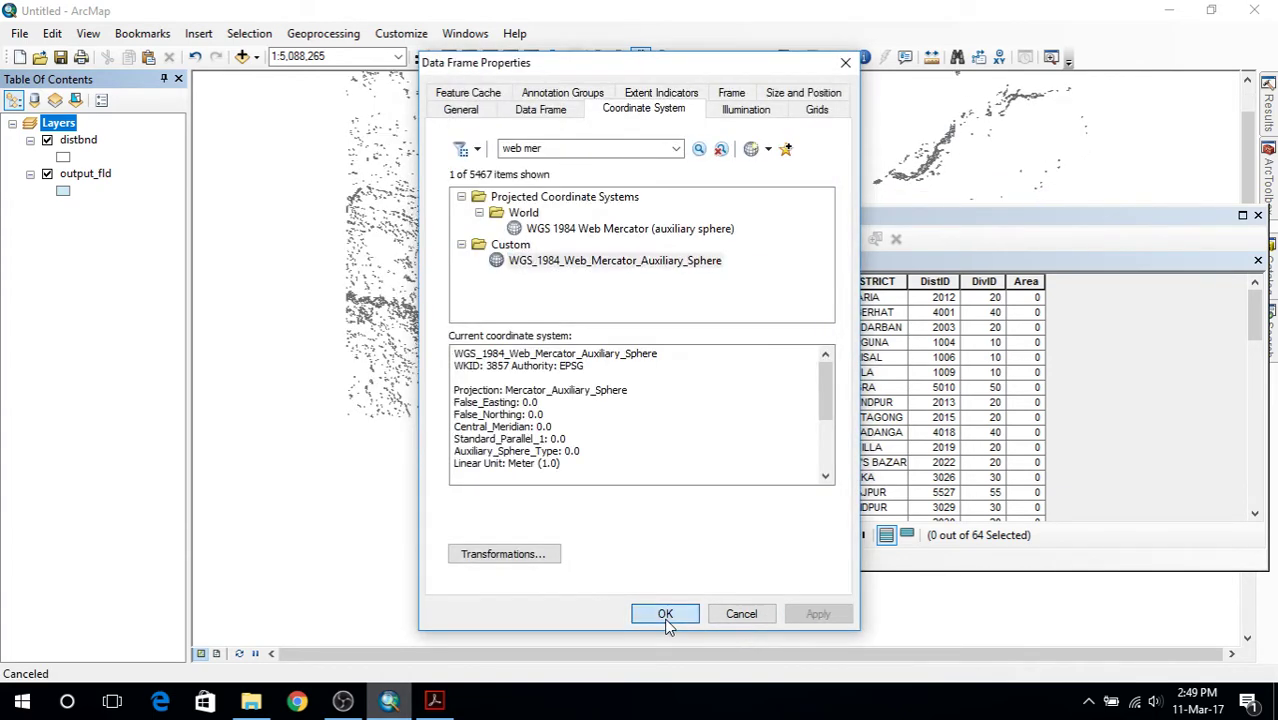
left_click(665, 614)
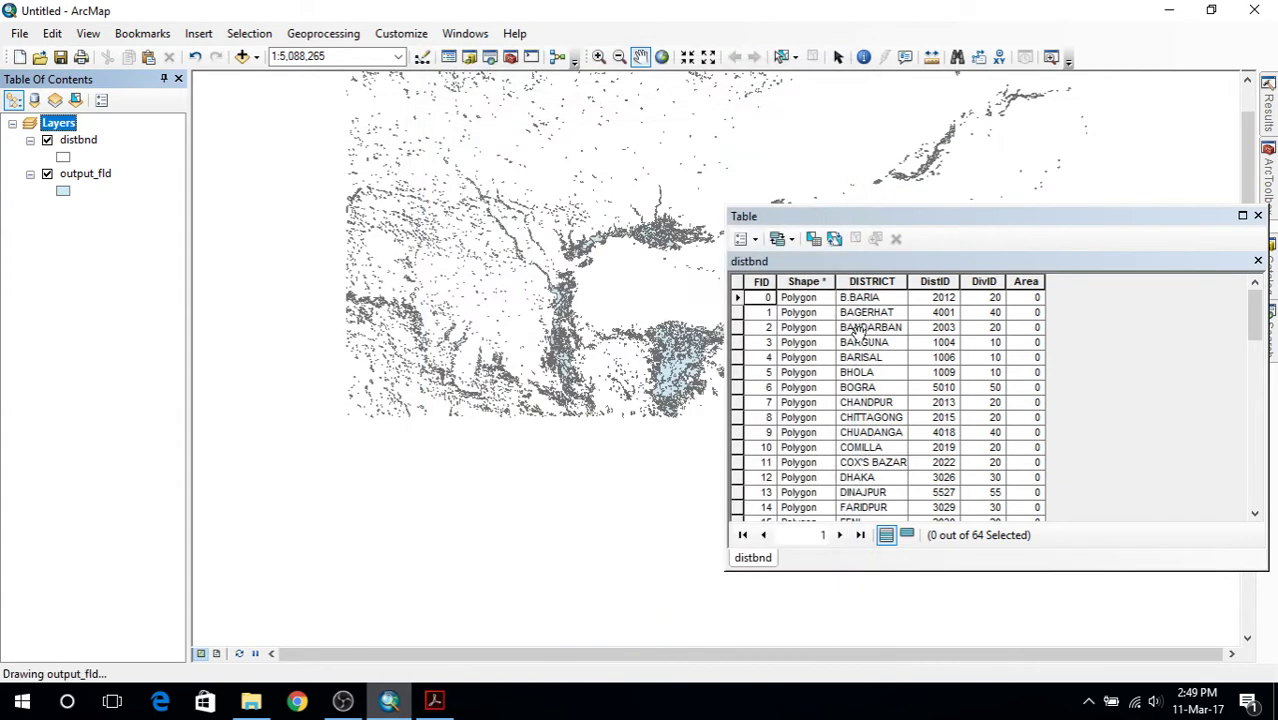
Calculate the Area field of the distbnd table in square kilometers using the data frame's coordinate system, and widen the column to fit.
right_click(80, 142)
right_click(1015, 283)
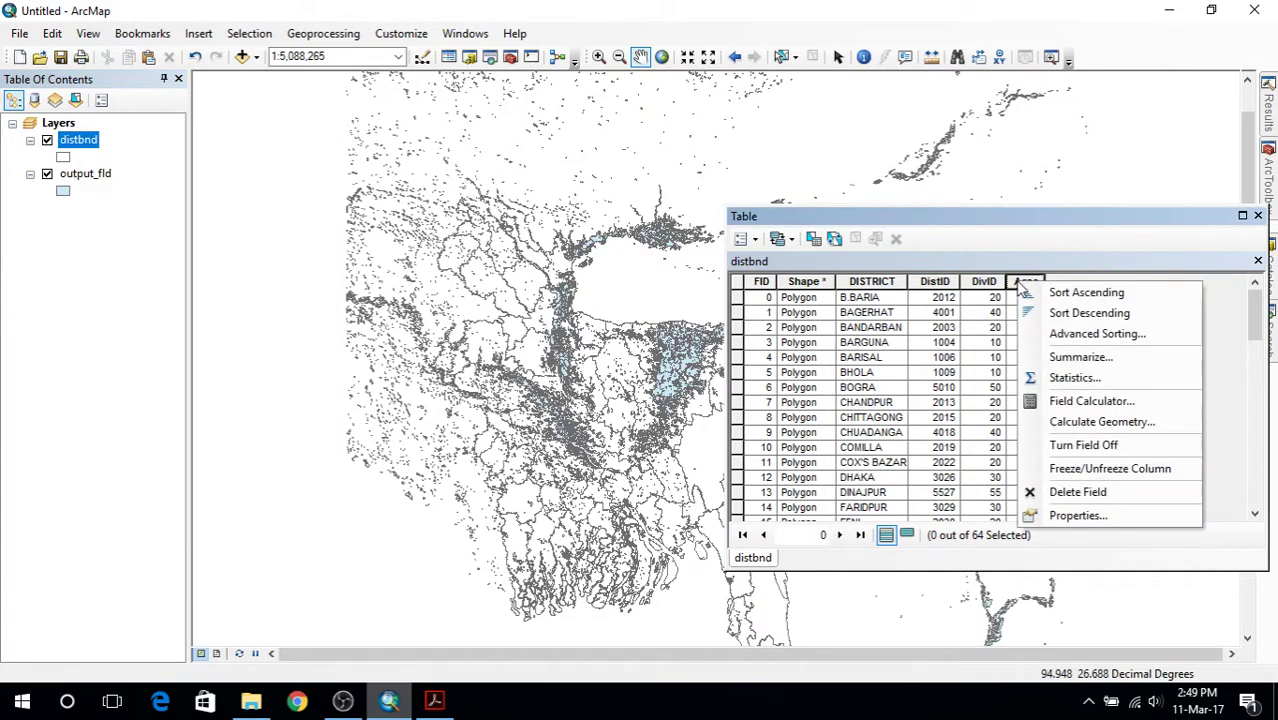
left_click(1095, 421)
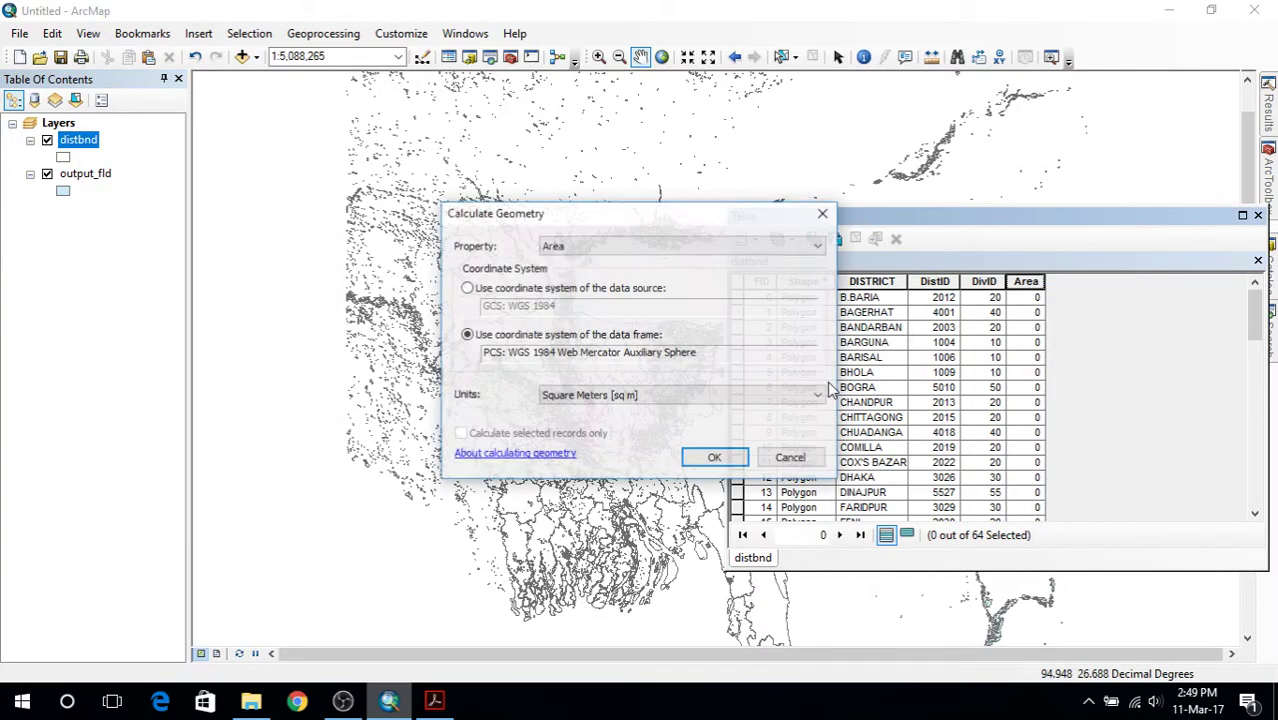
left_click(665, 396)
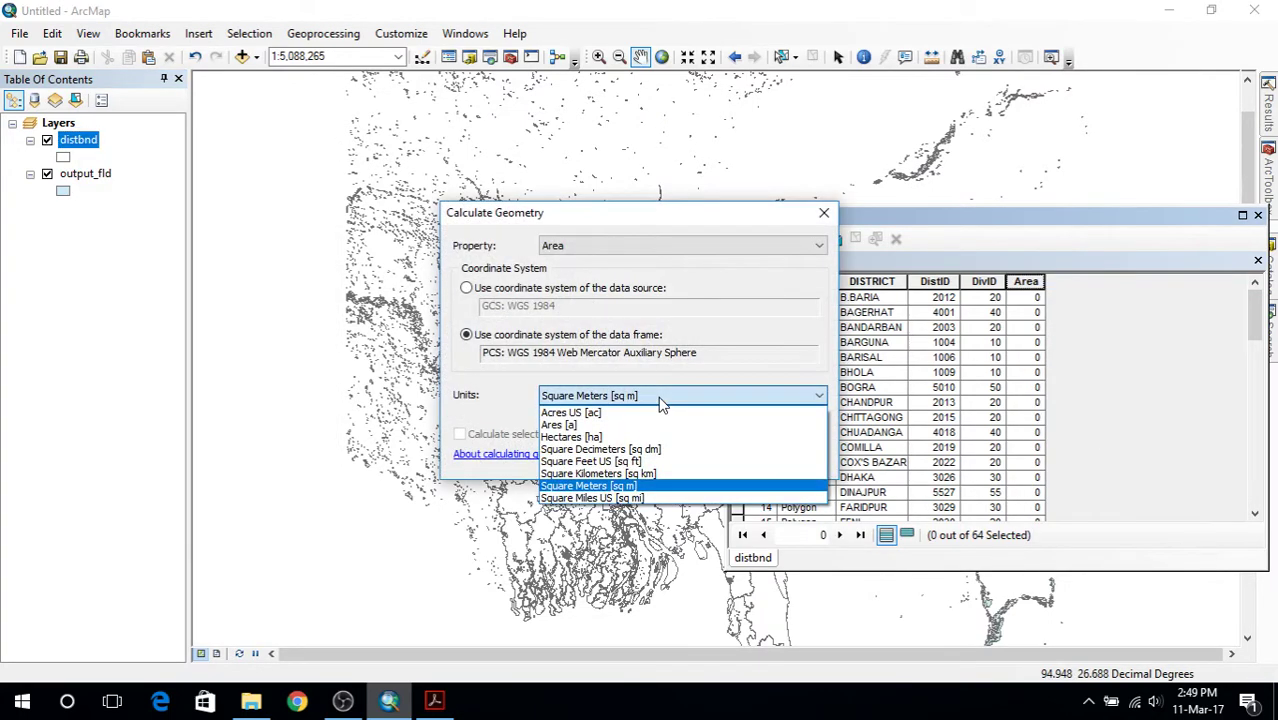
left_click(595, 486)
left_click(713, 457)
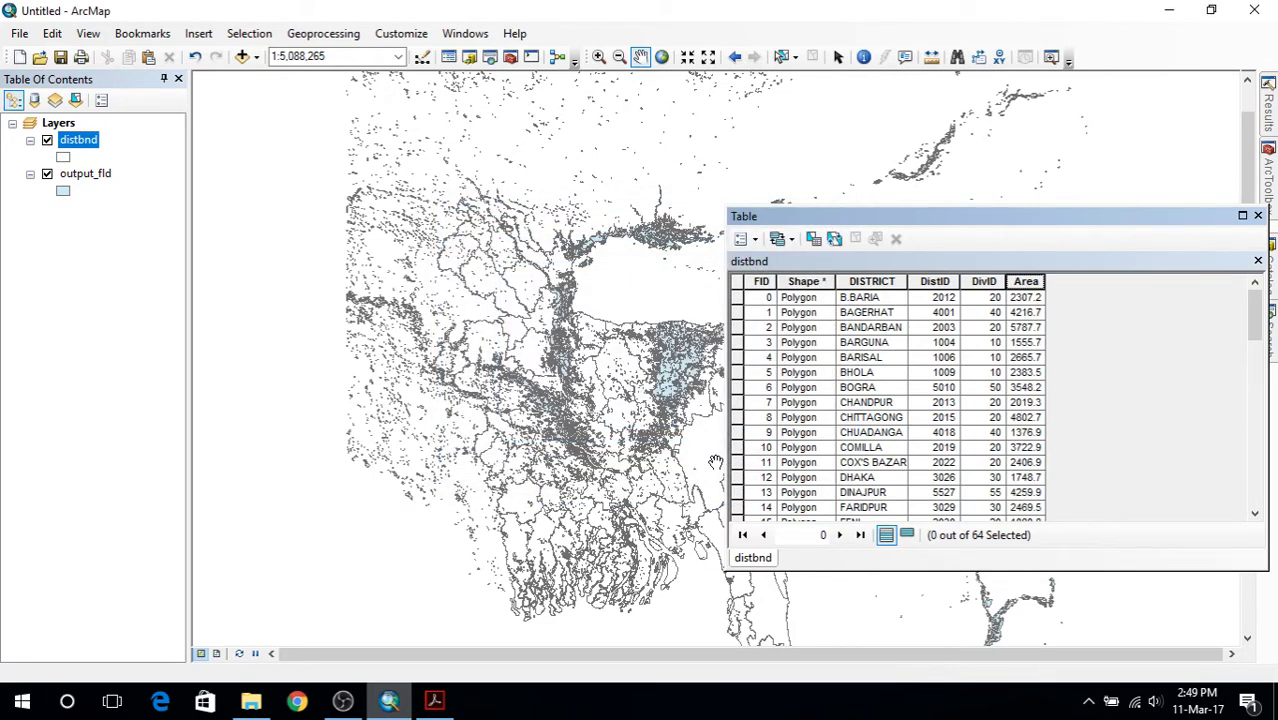
double_click(1057, 283)
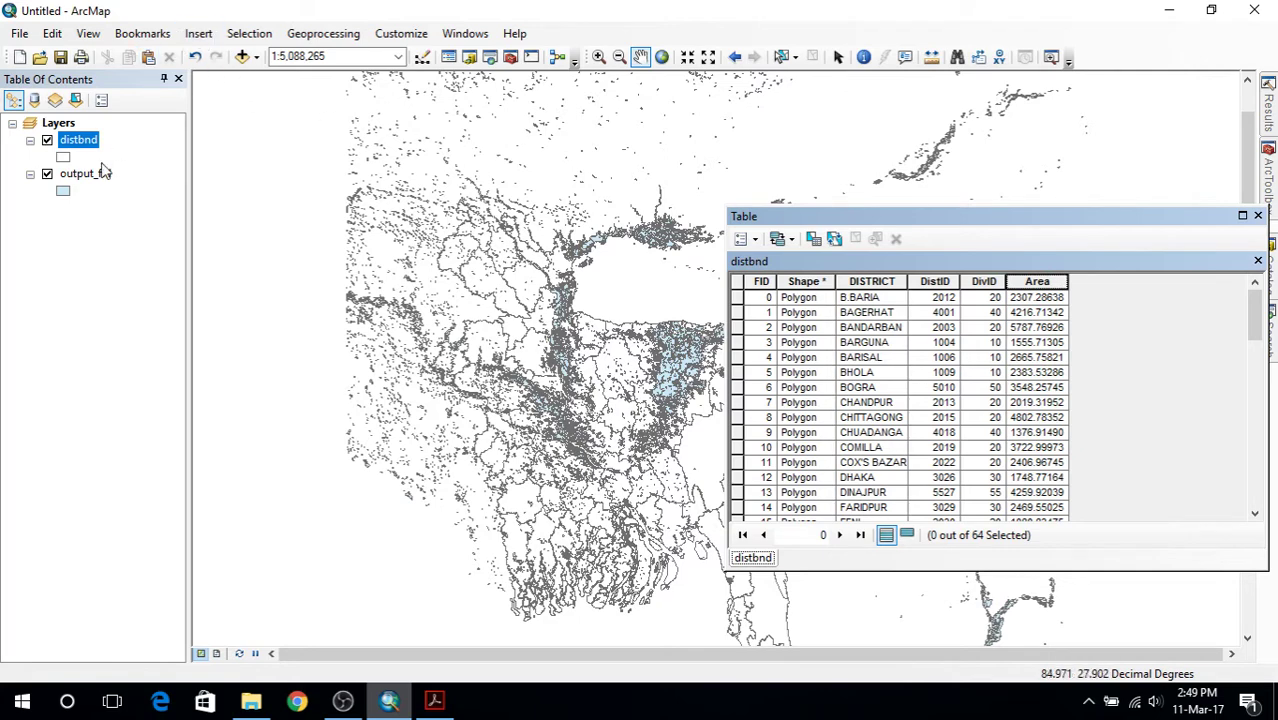
Start the Intersect geoprocessing tool with output_fld and distbnd as its input features.
left_click(199, 34)
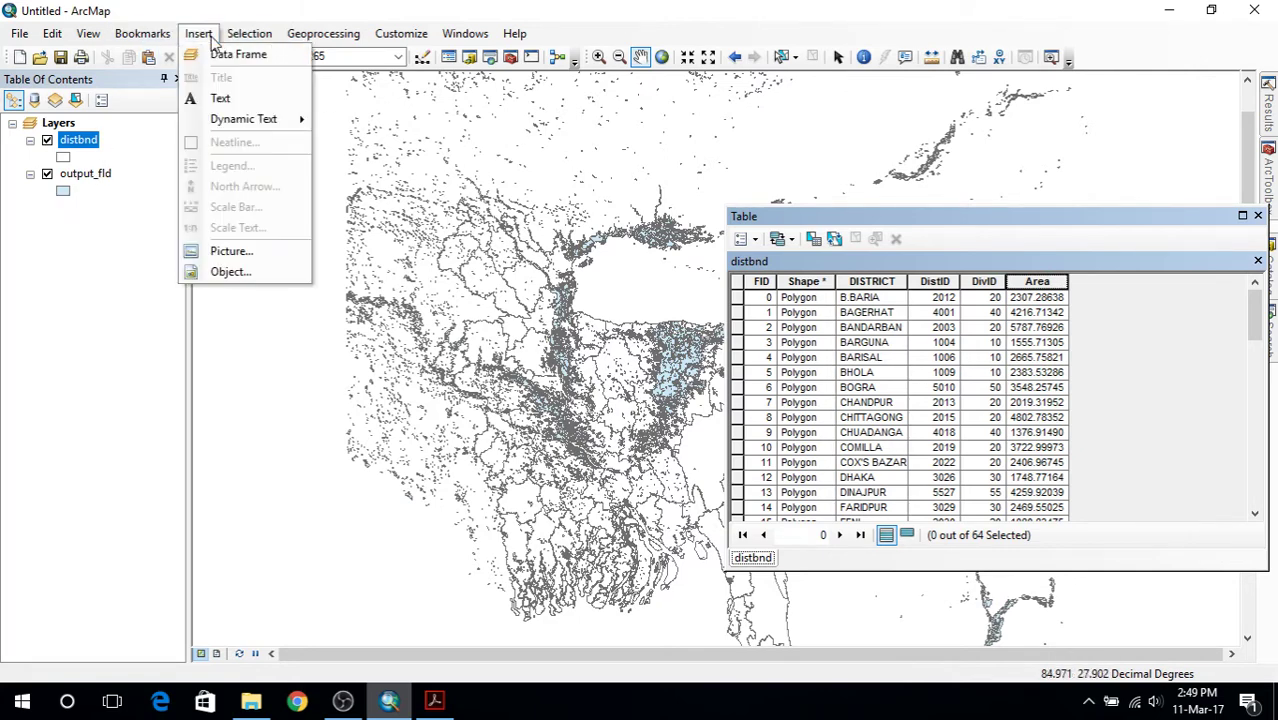
mouse_move(300, 33)
left_click(335, 96)
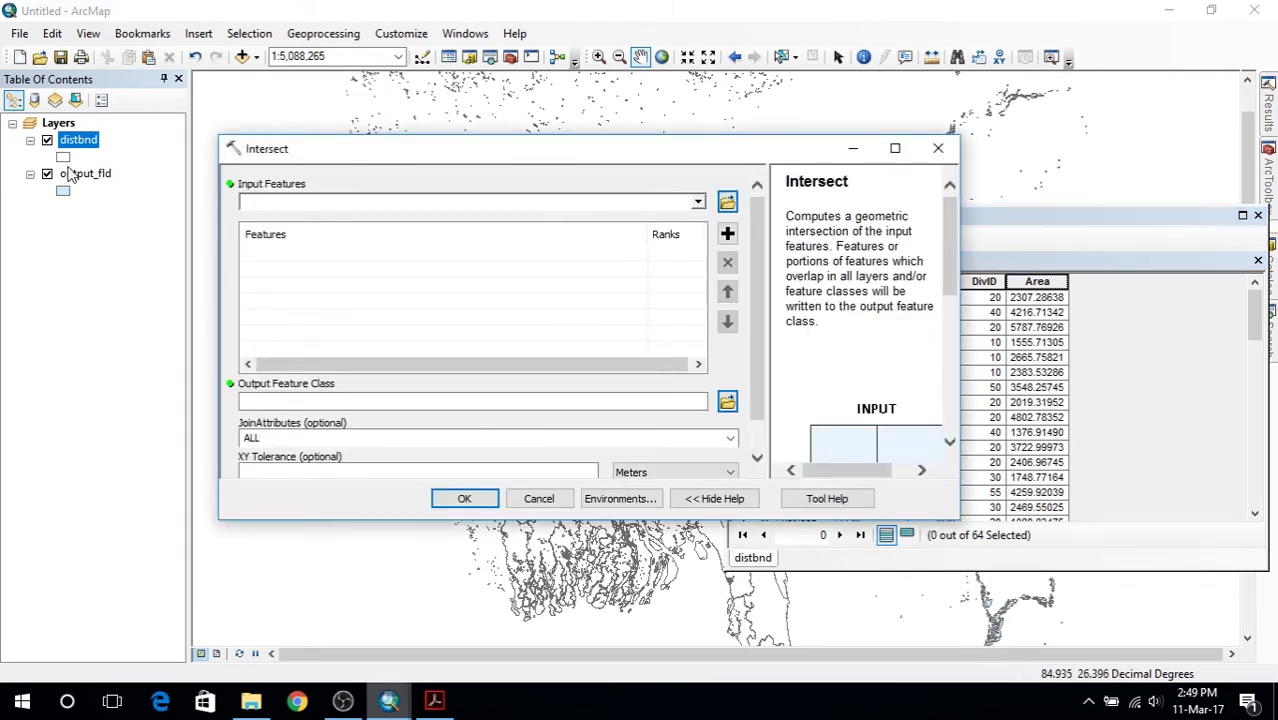
left_click_drag(70, 175, 80, 143)
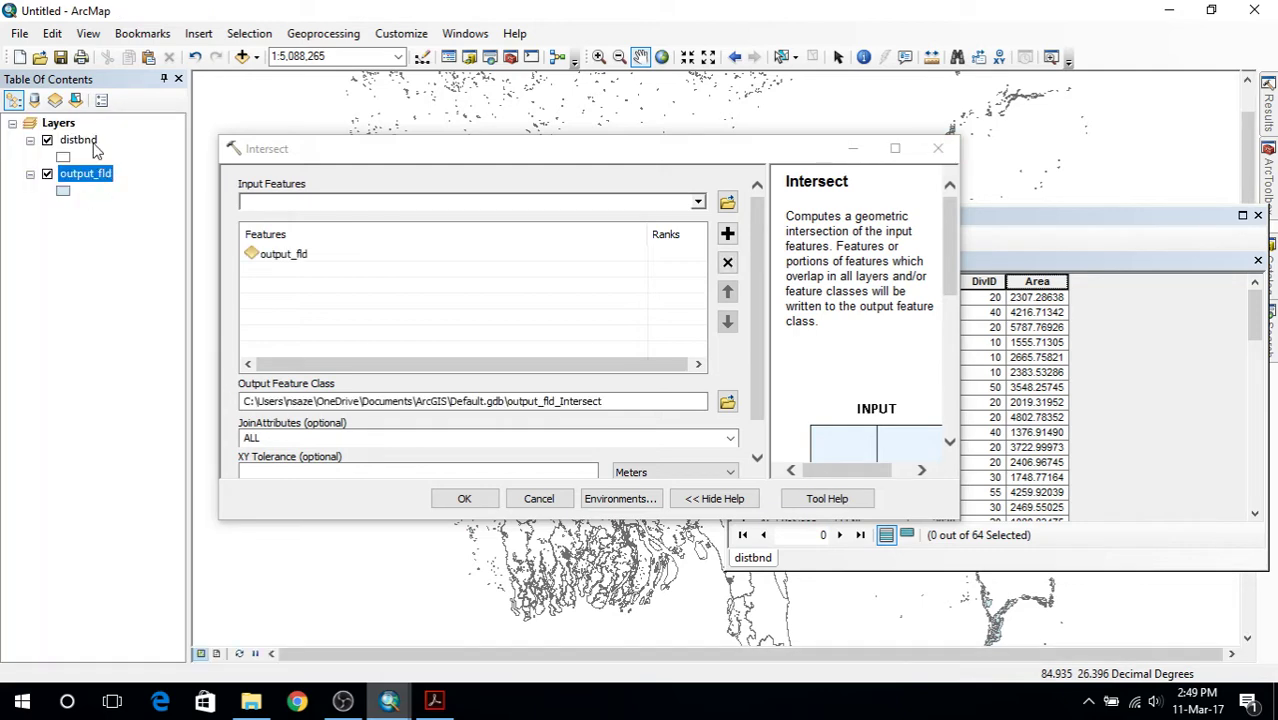
left_click_drag(93, 146, 382, 300)
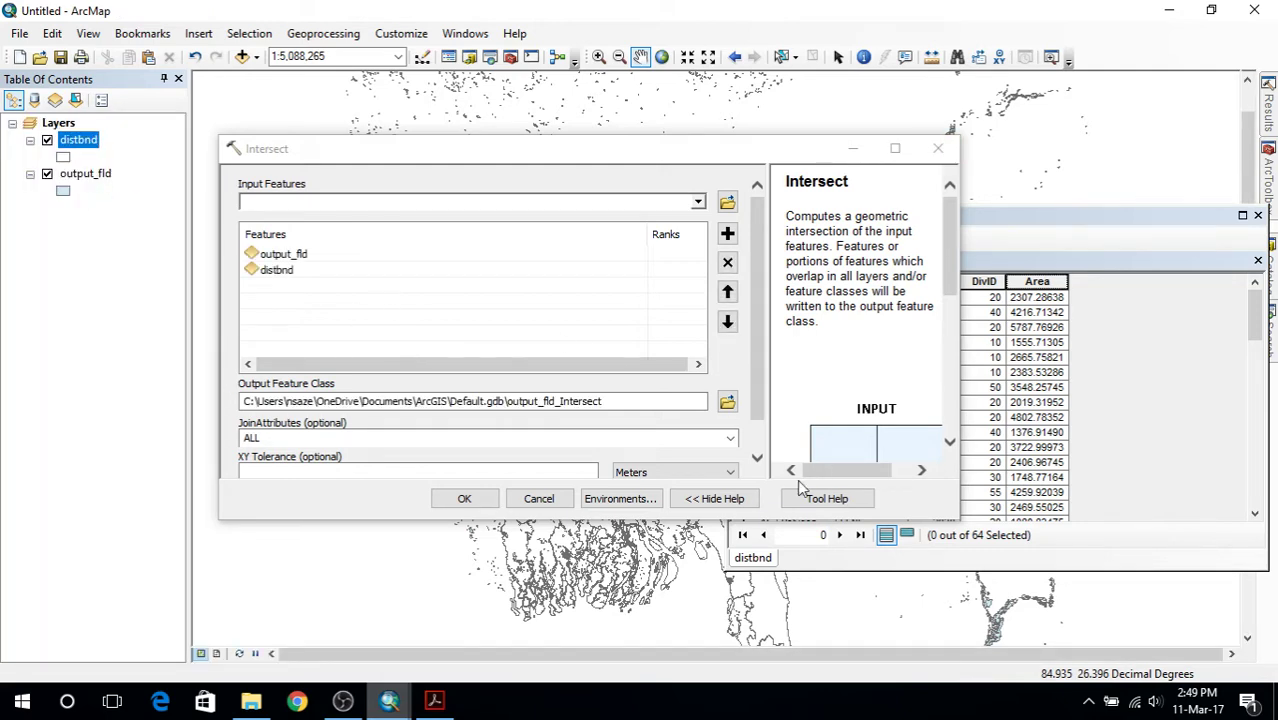
Set the Intersect output to fld_bd.shp in the output_1 folder of Flood_Data and run the tool.
left_click(727, 401)
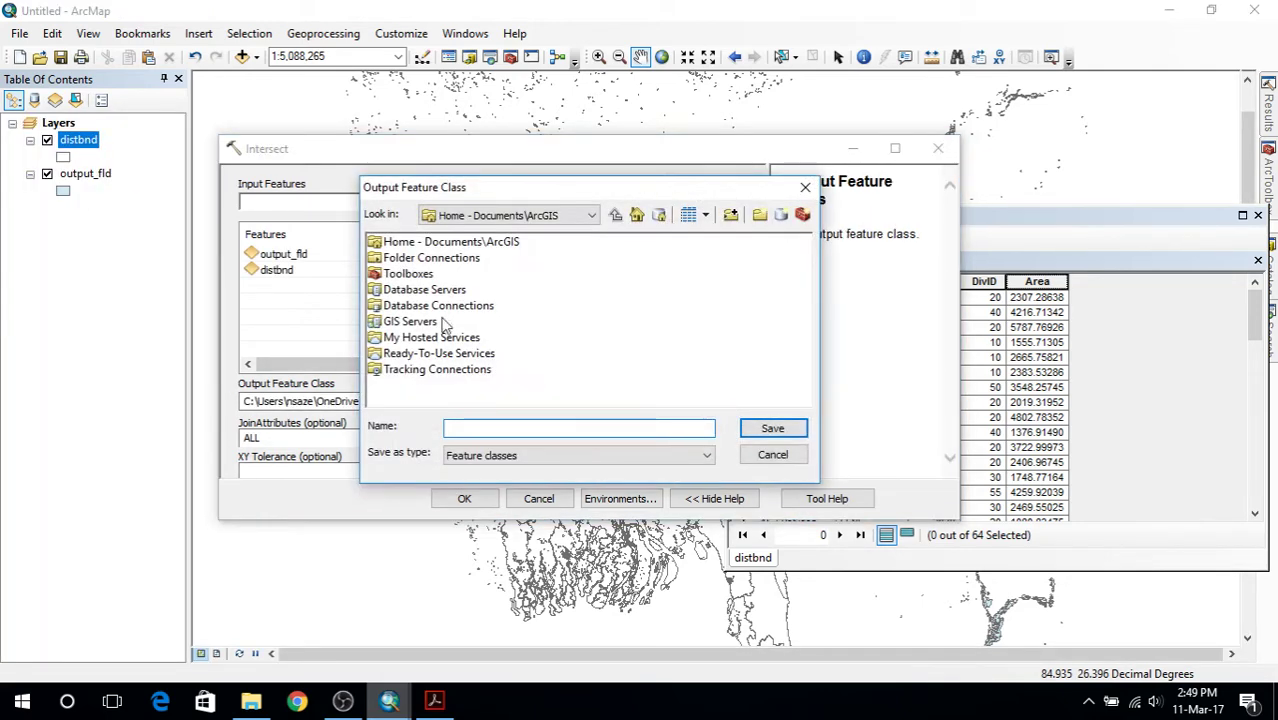
left_click(591, 215)
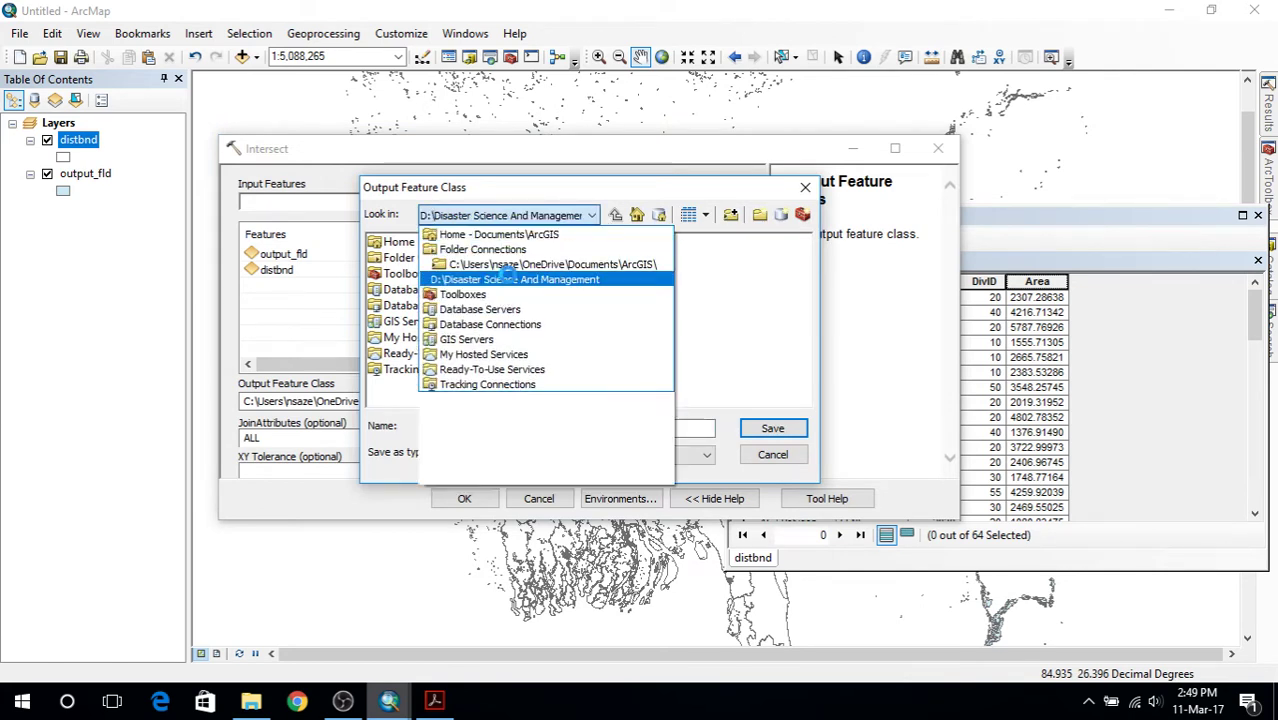
left_click(510, 279)
double_click(416, 289)
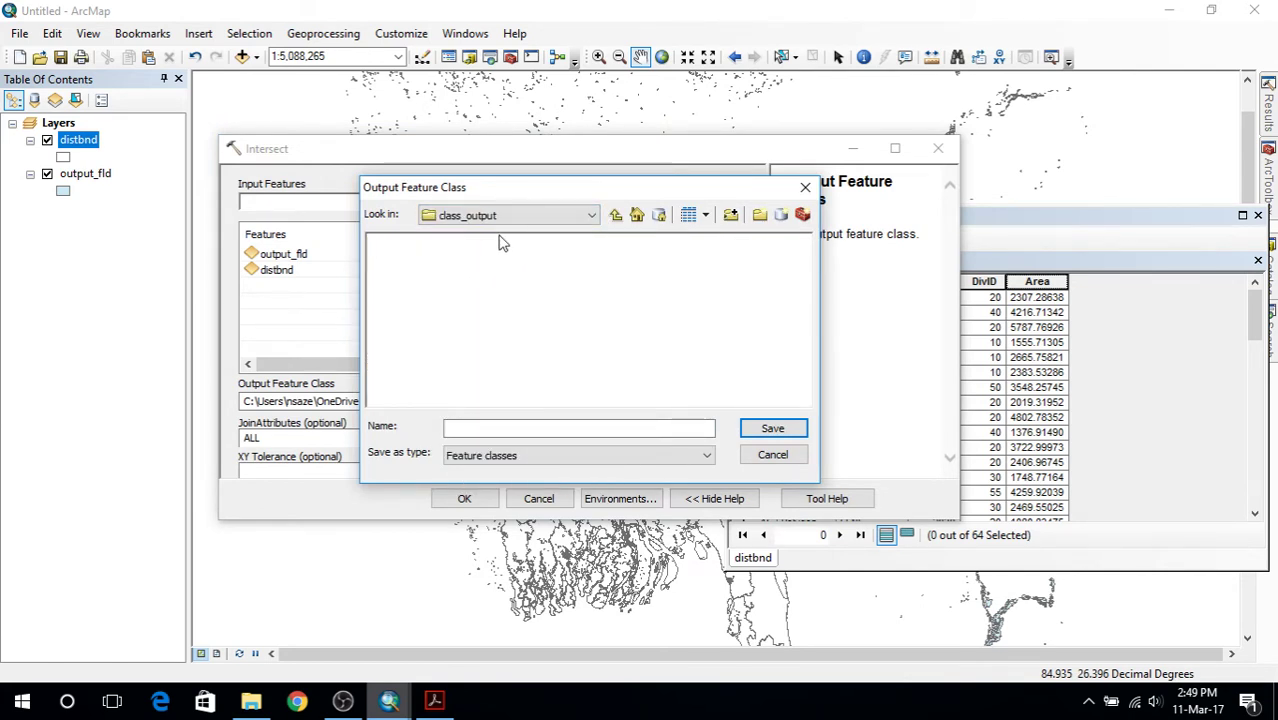
left_click(760, 215)
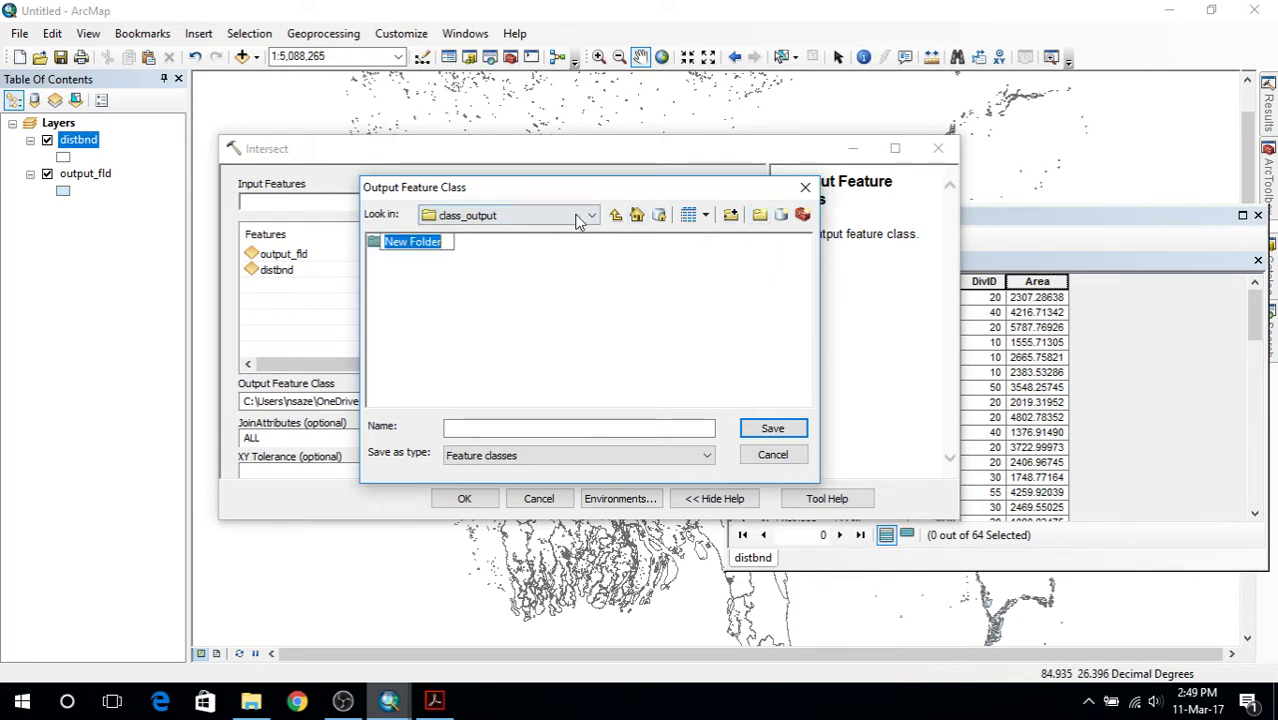
left_click(615, 218)
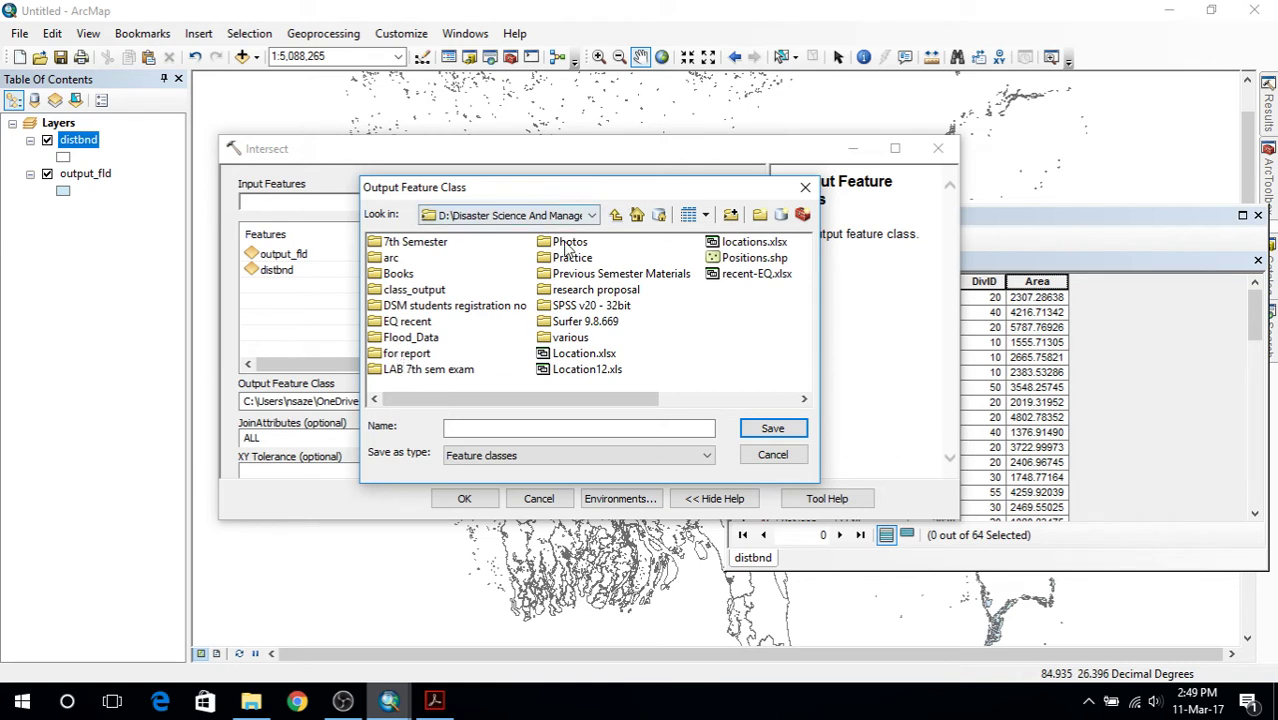
double_click(437, 336)
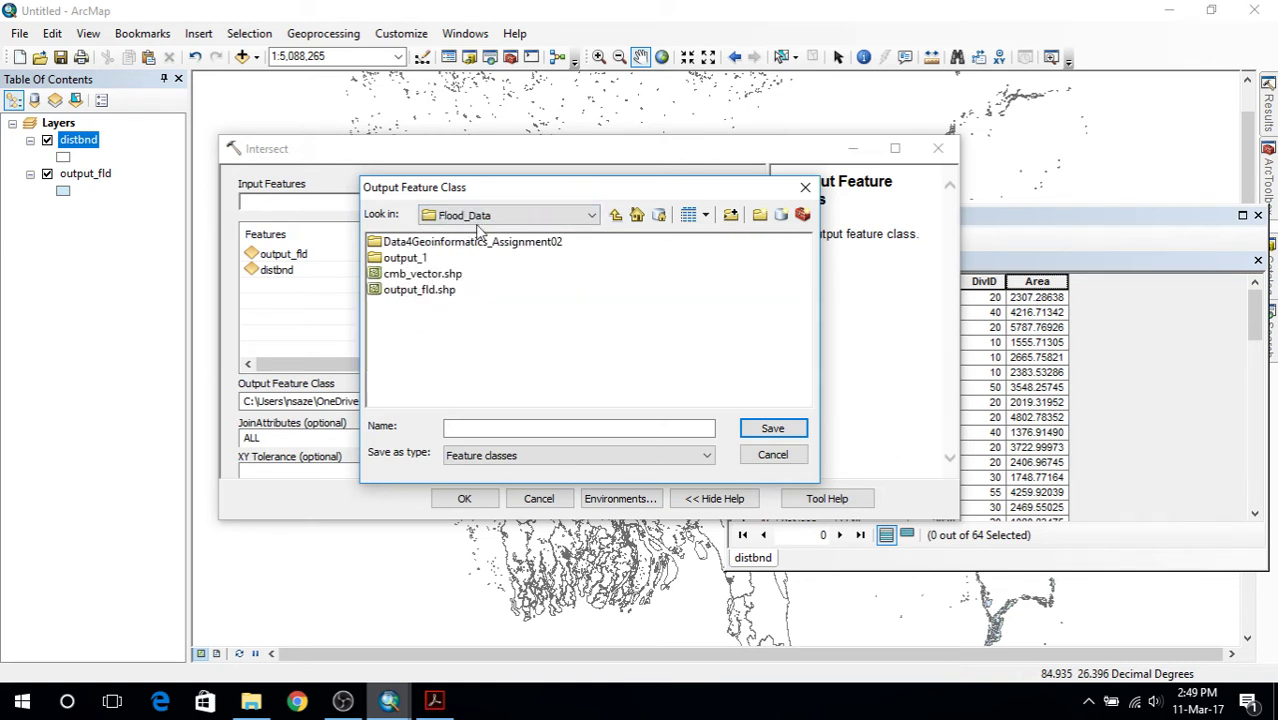
double_click(380, 259)
left_click(628, 432)
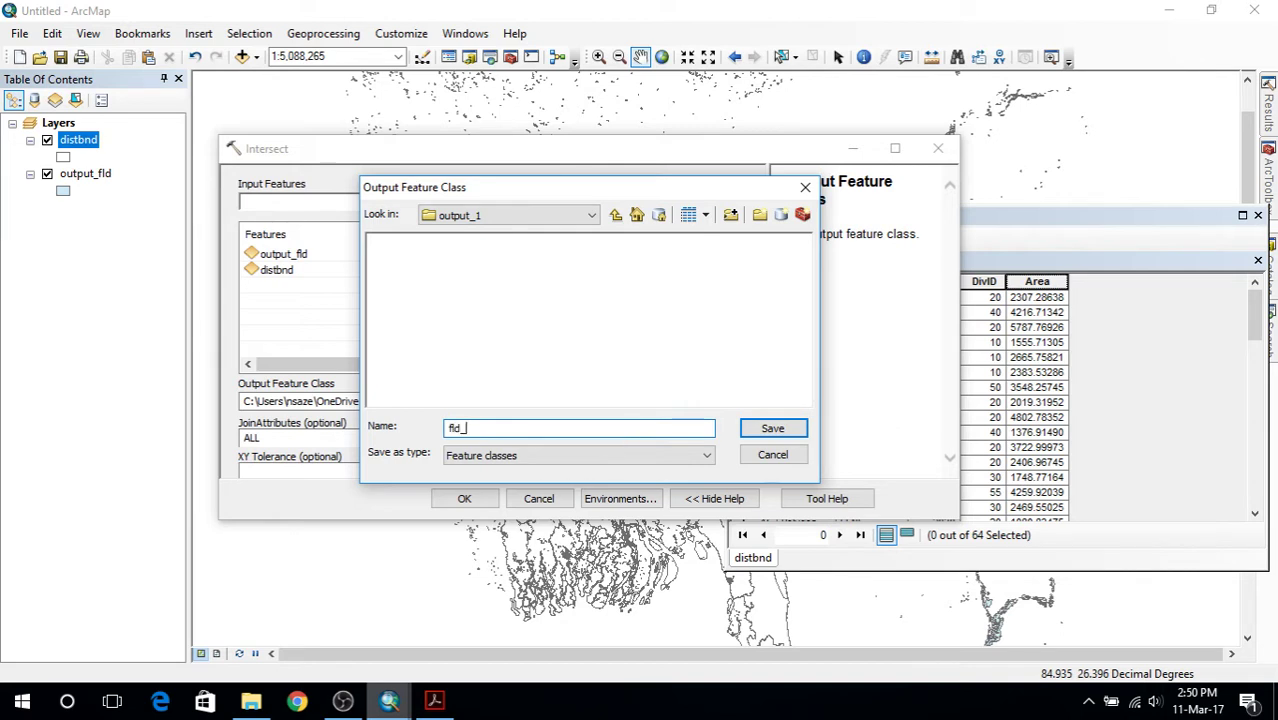
left_click(773, 430)
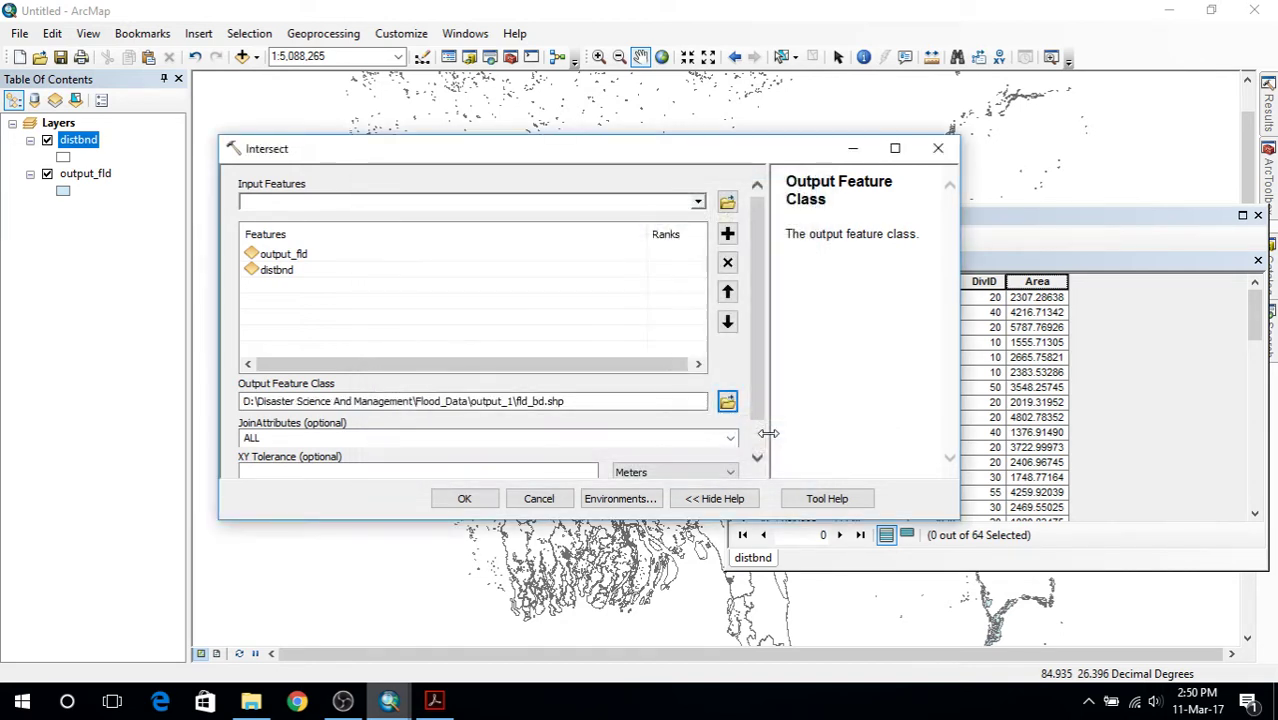
left_click(488, 499)
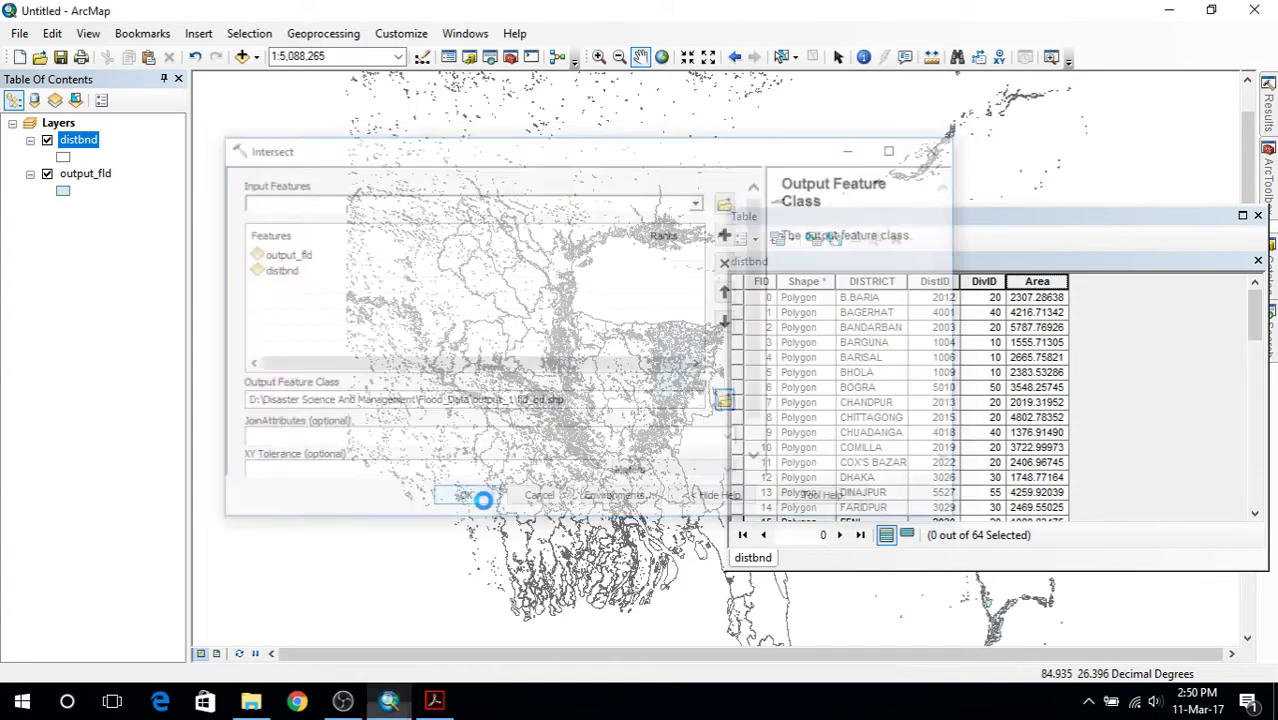
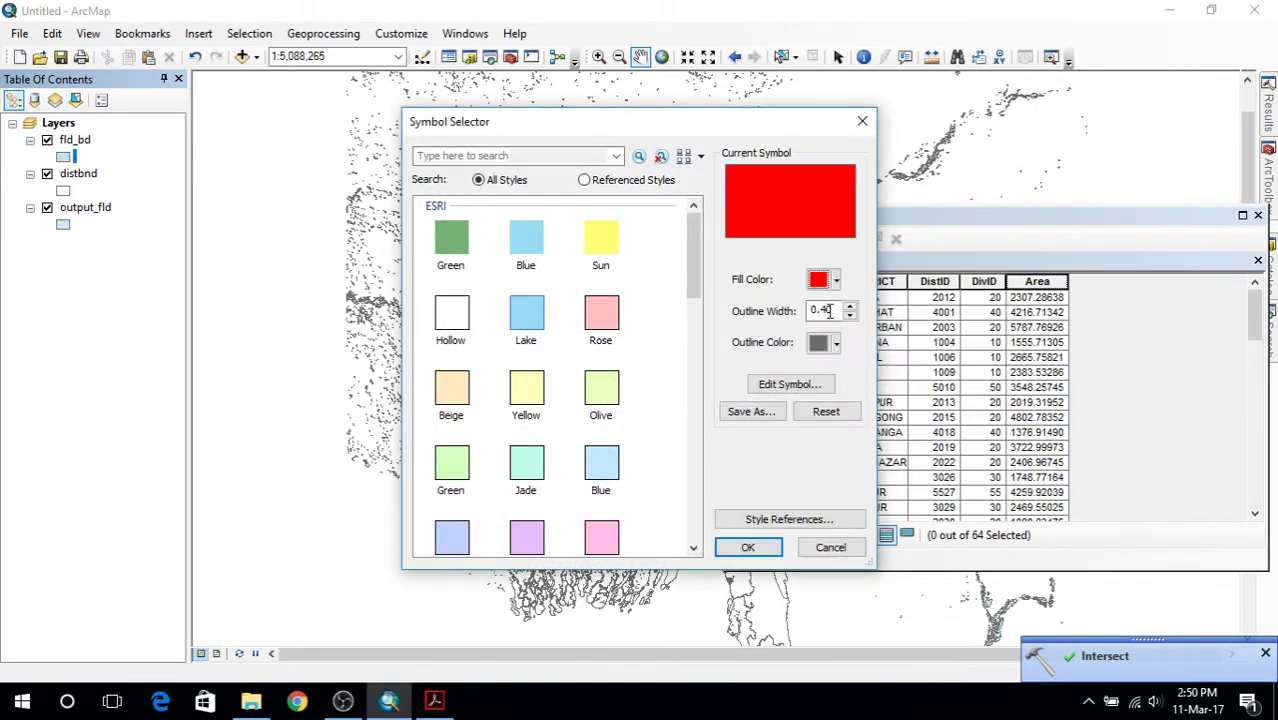
Set the fill color of the fld_bd layer's symbol to red.
left_click(748, 549)
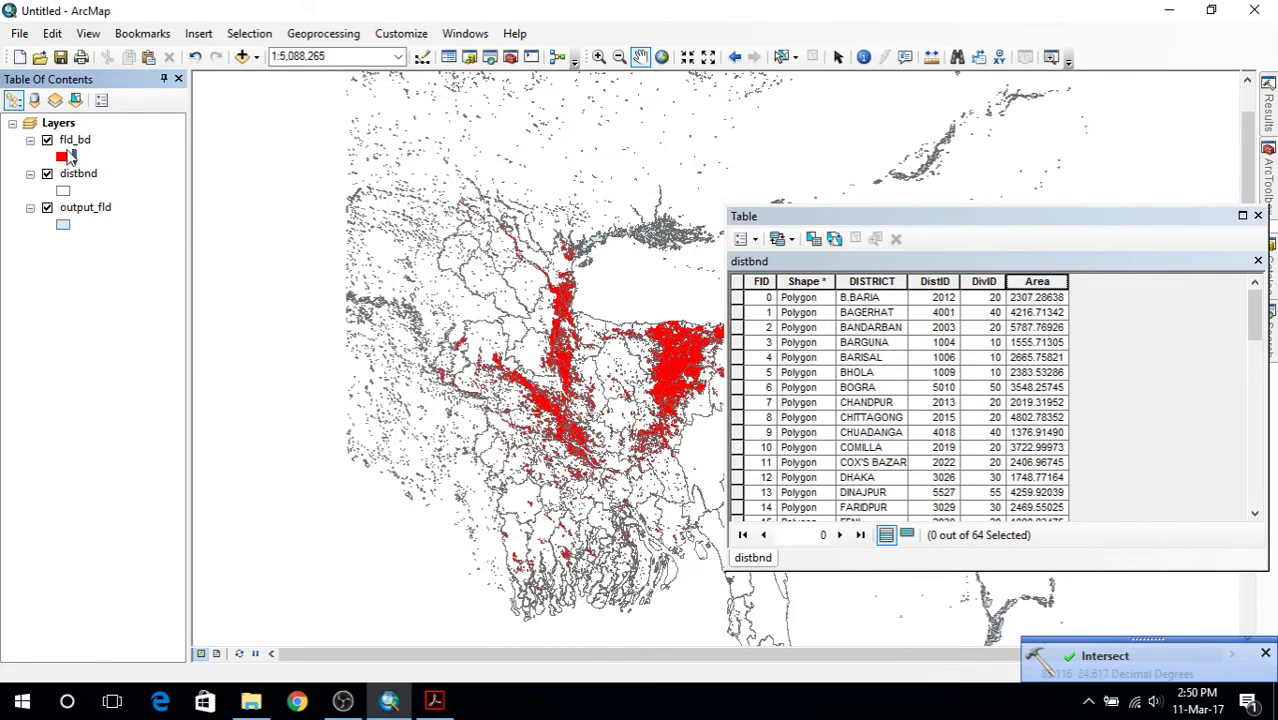
right_click(66, 158)
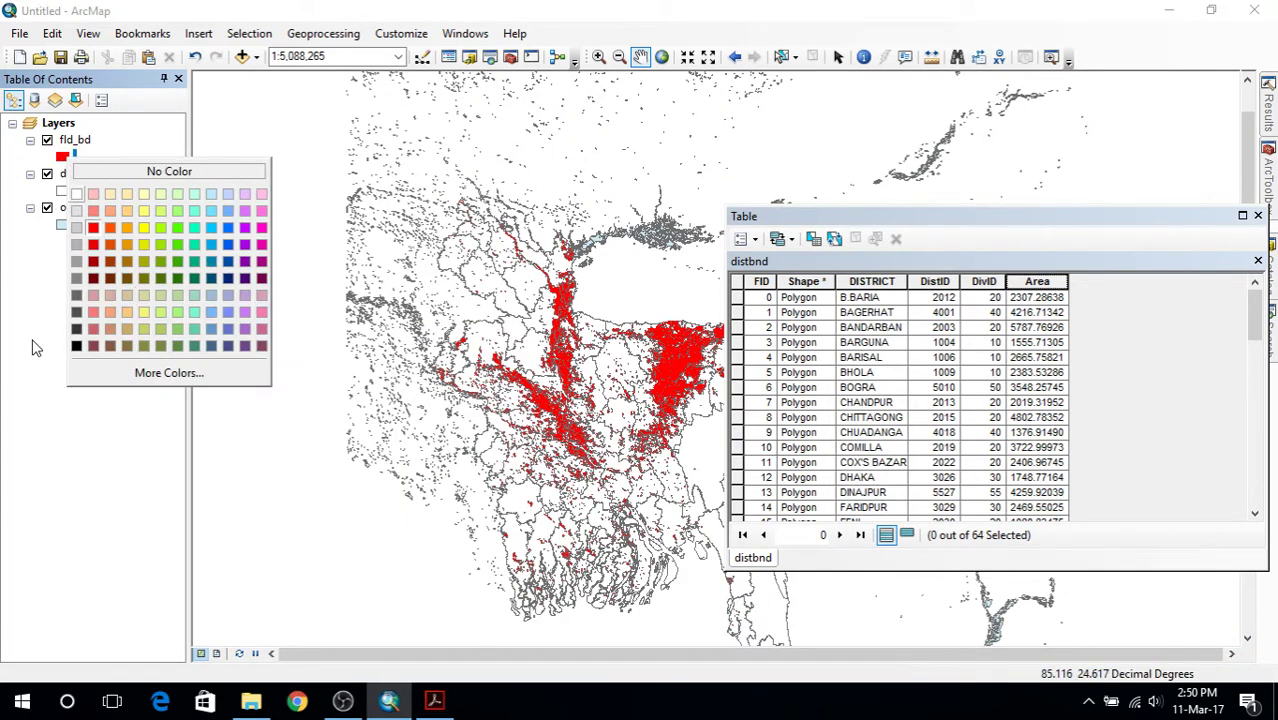
left_click(23, 436)
Open the attribute table of the fld_bd layer and sort its records by the DISTRICT field.
right_click(76, 141)
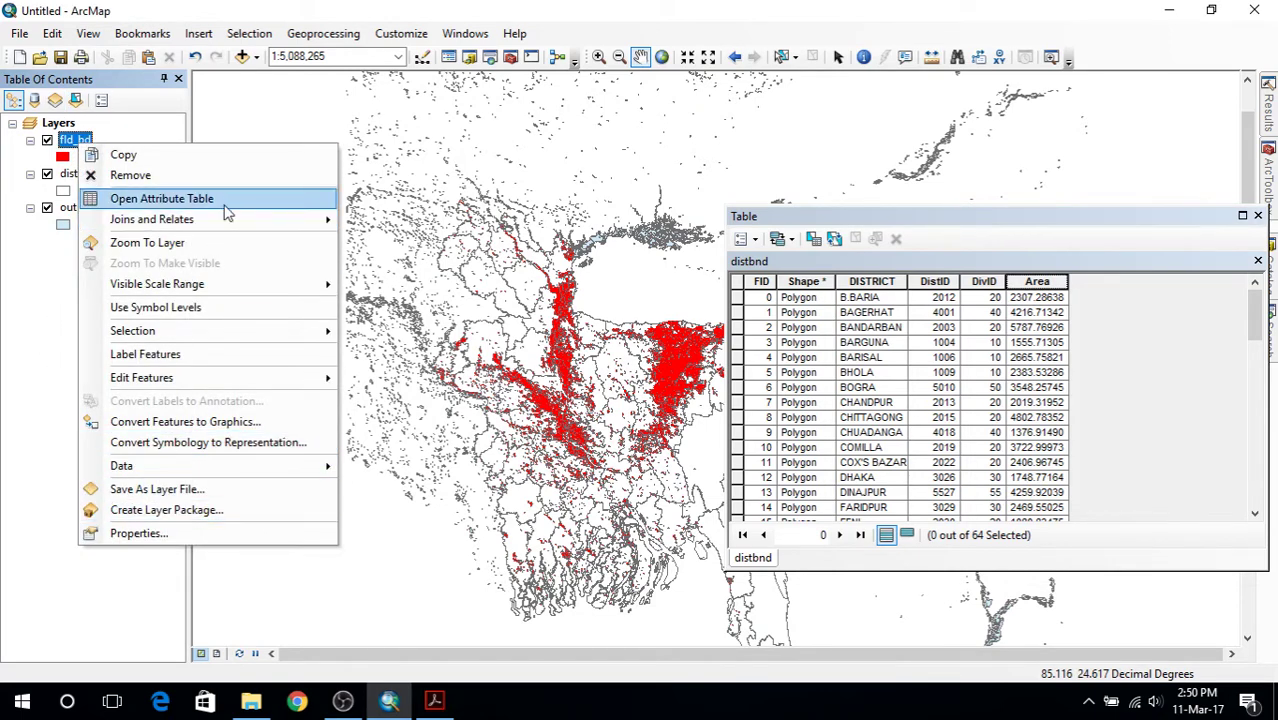
left_click(161, 198)
left_click_drag(1006, 226, 670, 210)
left_click_drag(714, 490, 820, 490)
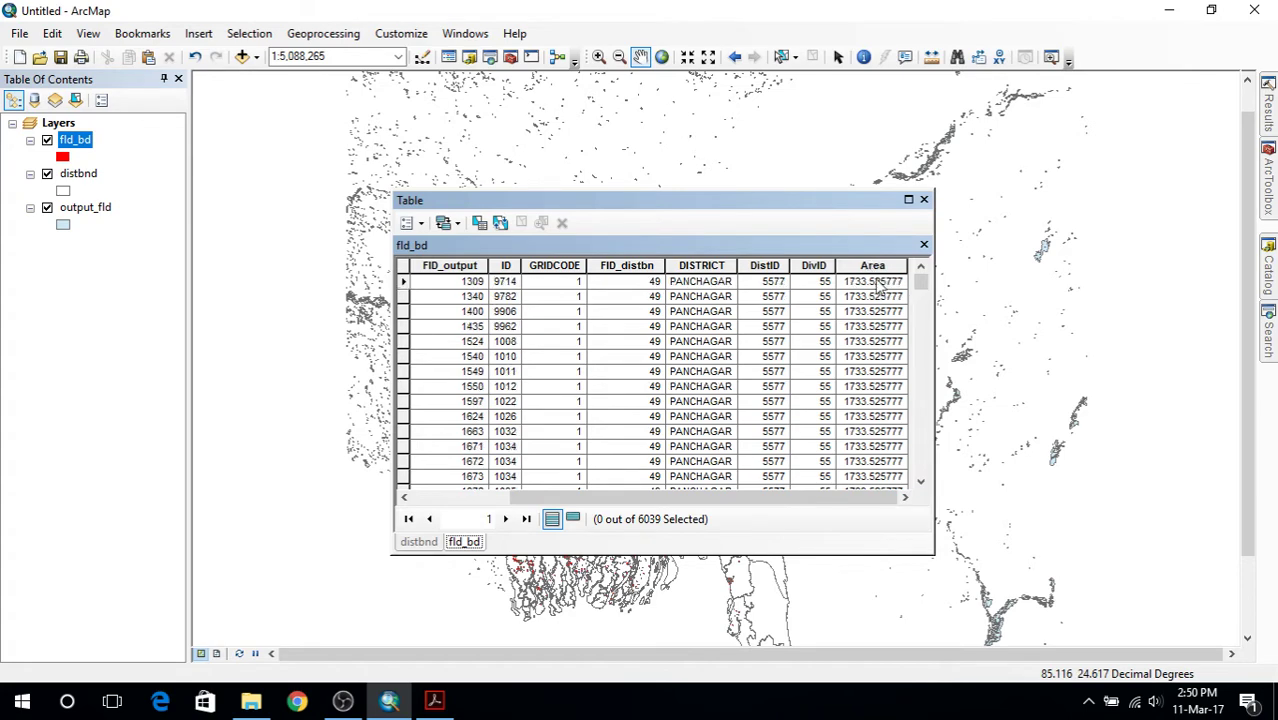
double_click(692, 263)
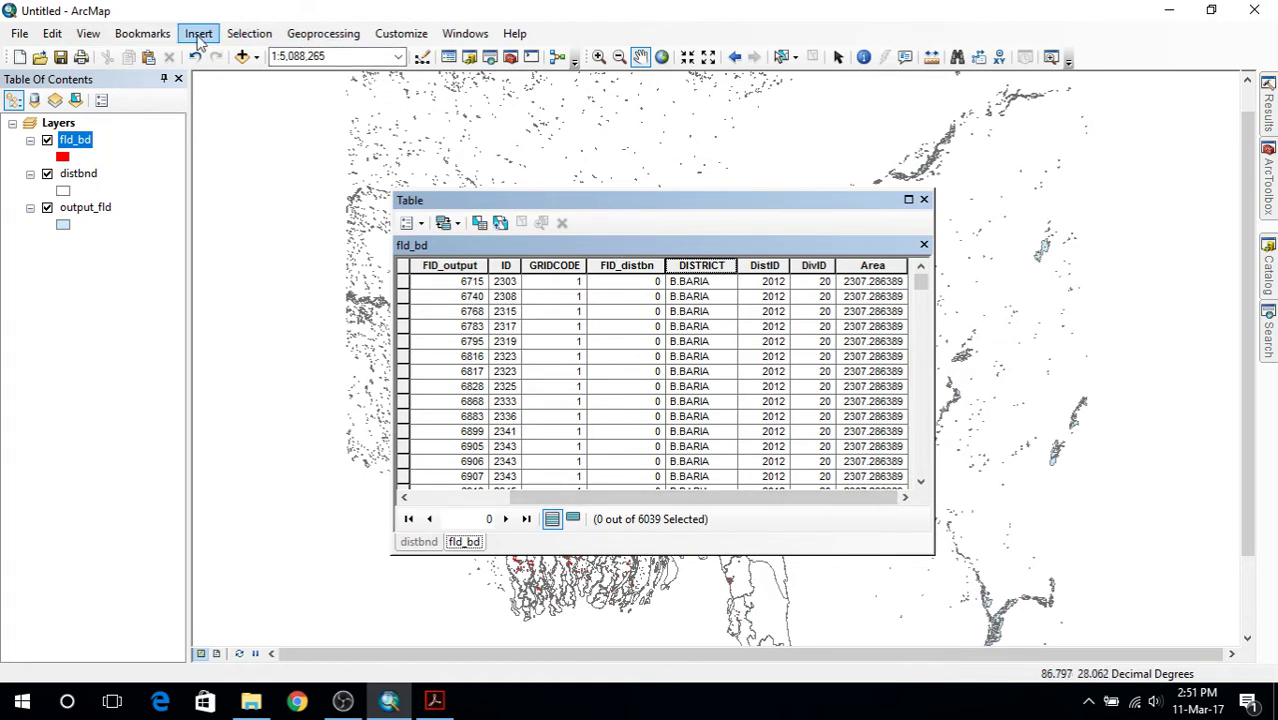
Add a field named fld_area of type Double to the fld_bd attribute table.
left_click(287, 35)
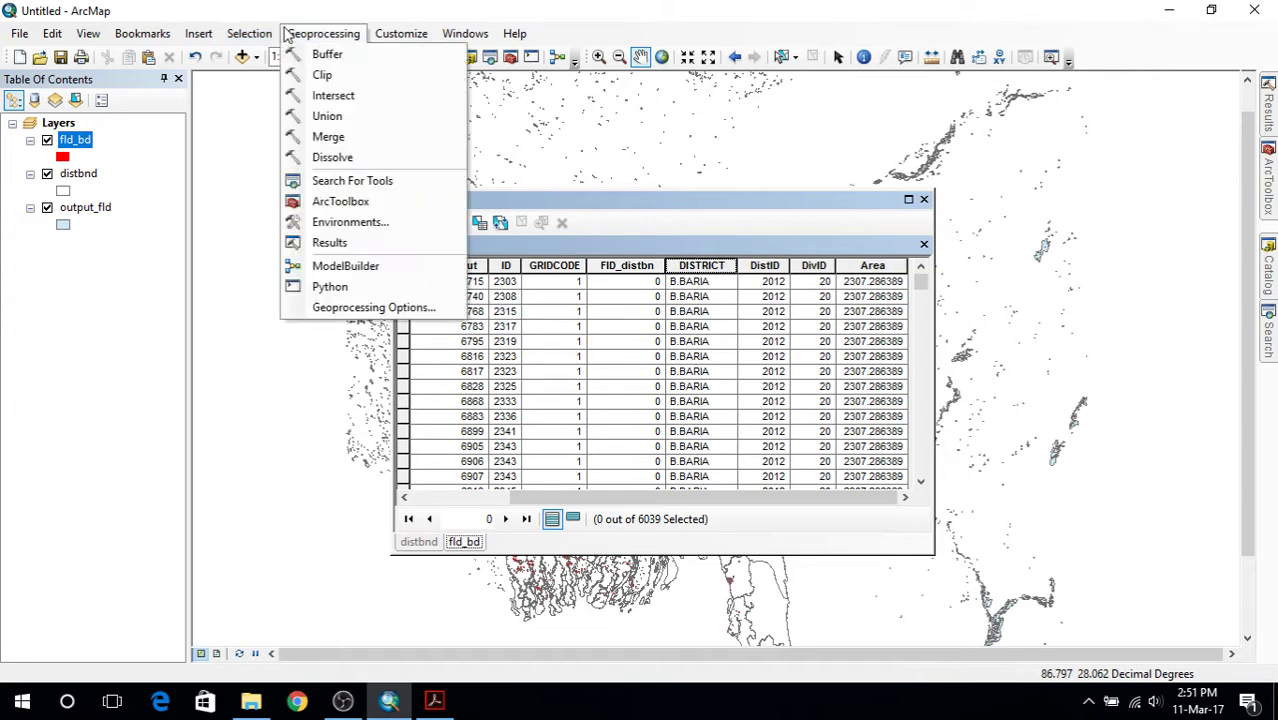
left_click(727, 222)
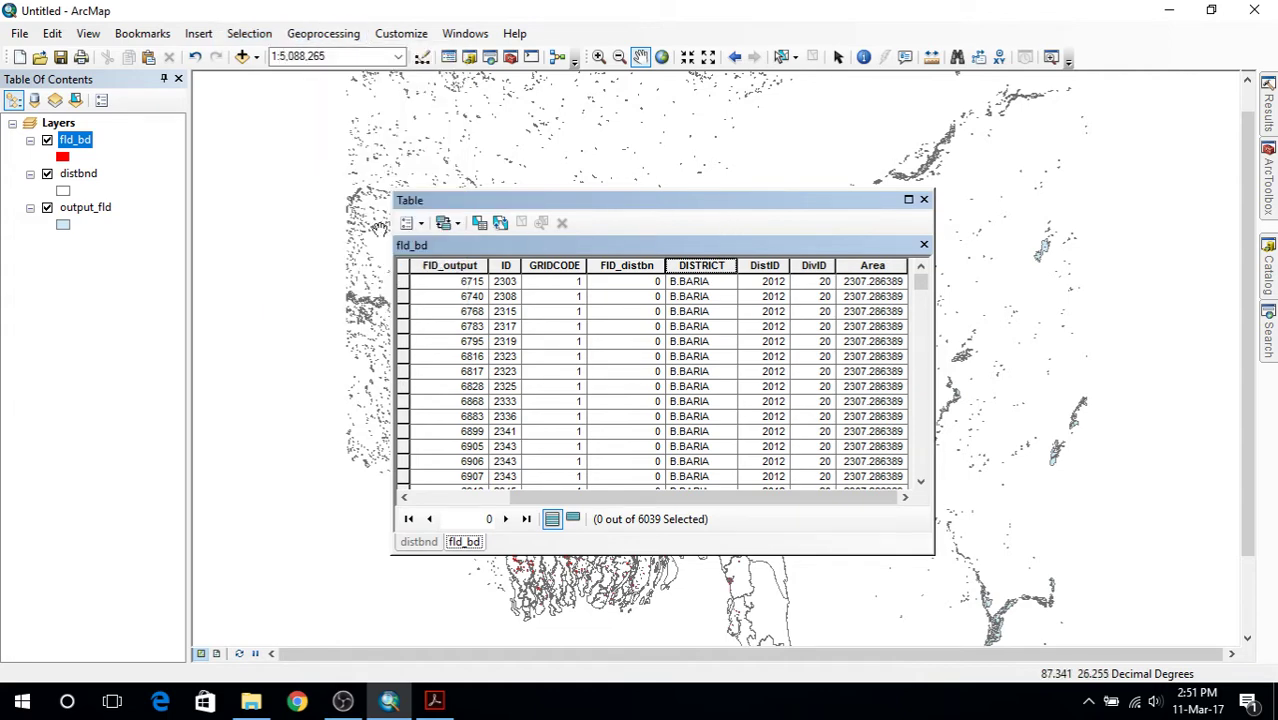
left_click(410, 222)
left_click(455, 352)
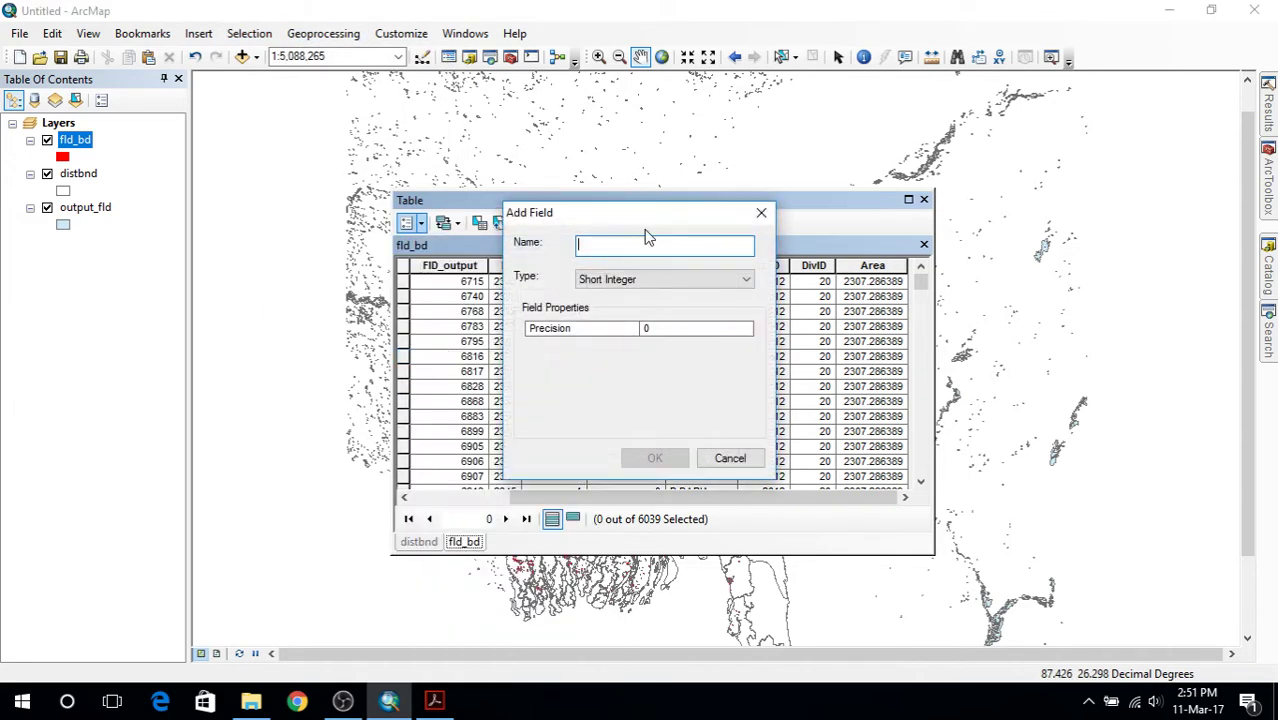
type("sha")
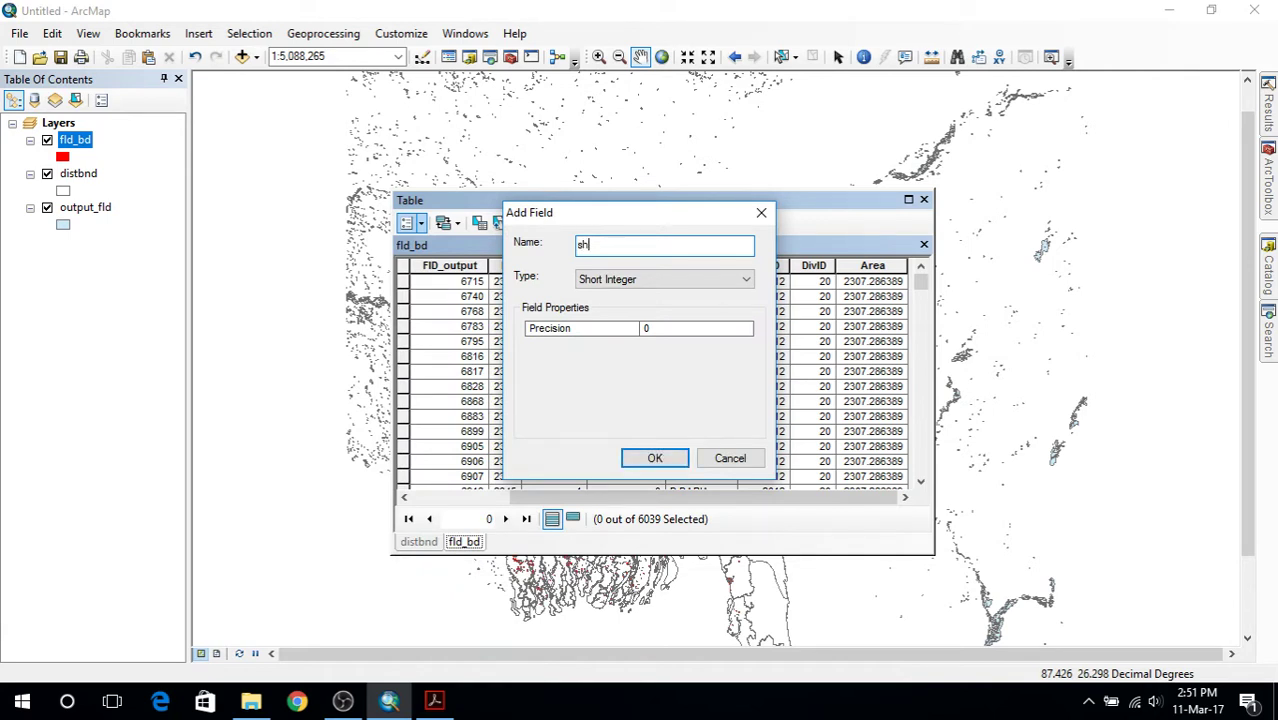
key("BackSpace")
type("fl")
key("BackSpace")
key("BackSpace")
type("fld")
key("Tab")
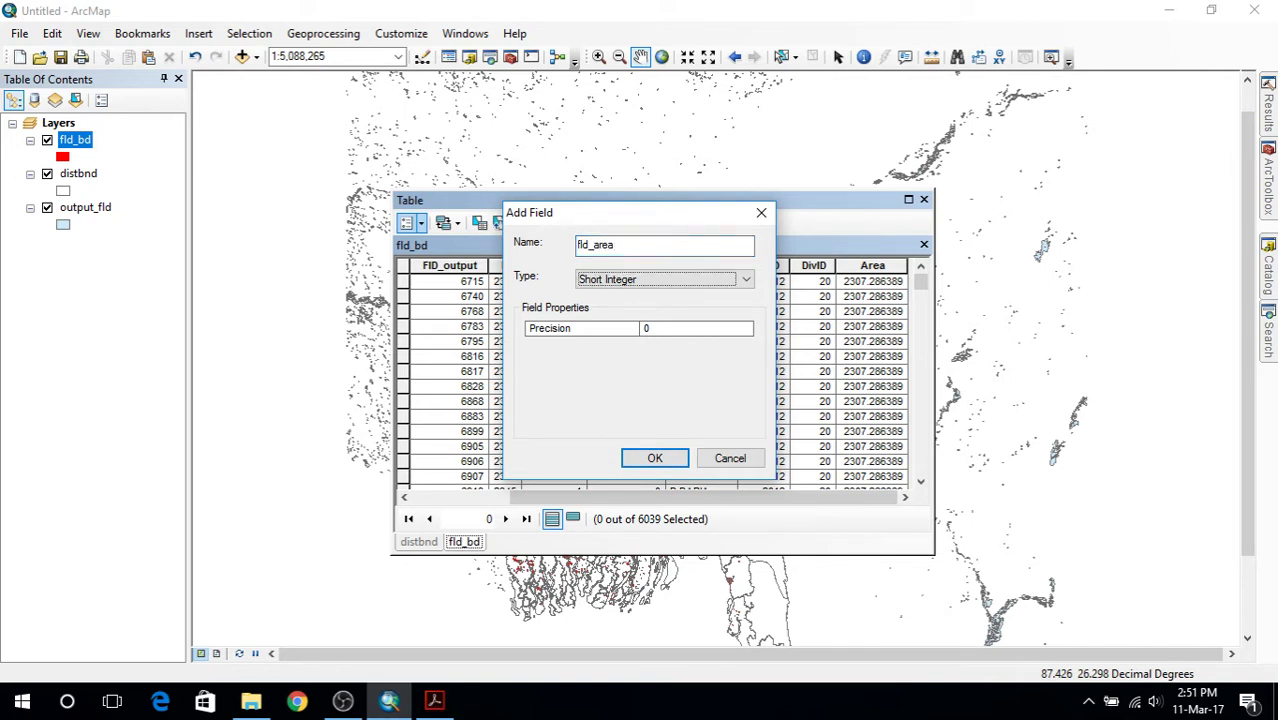
key("Down")
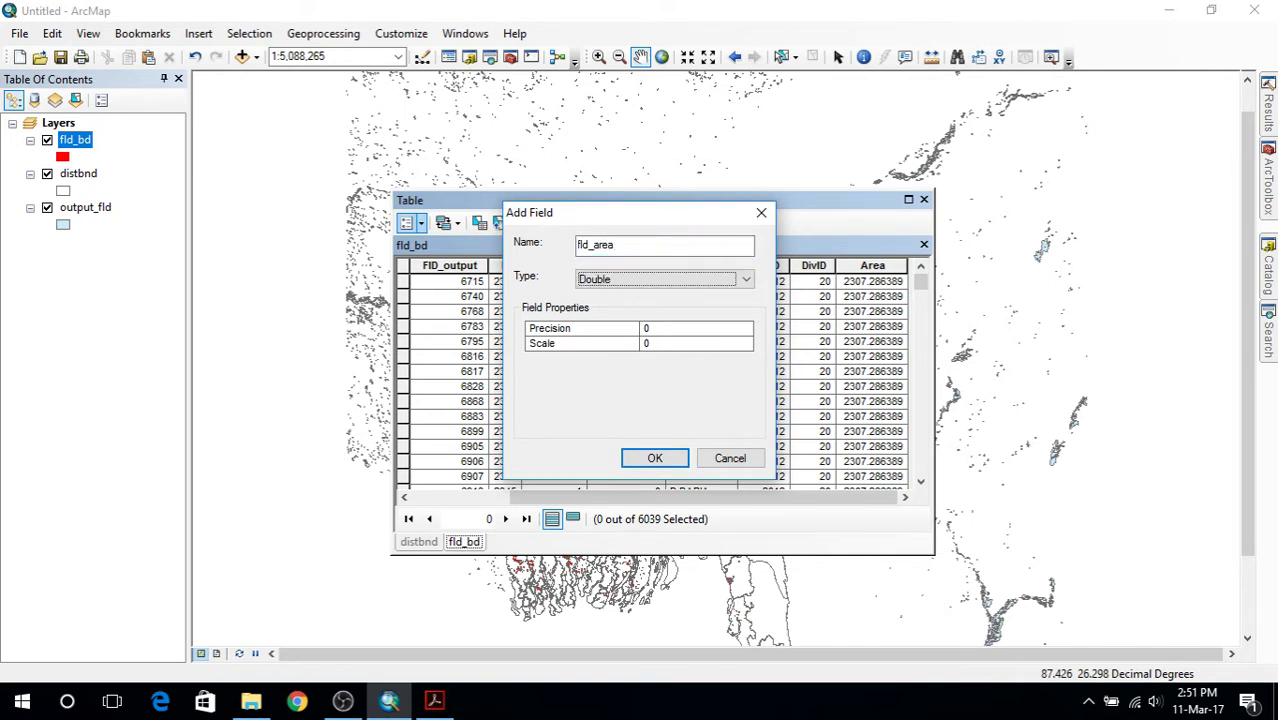
left_click(654, 456)
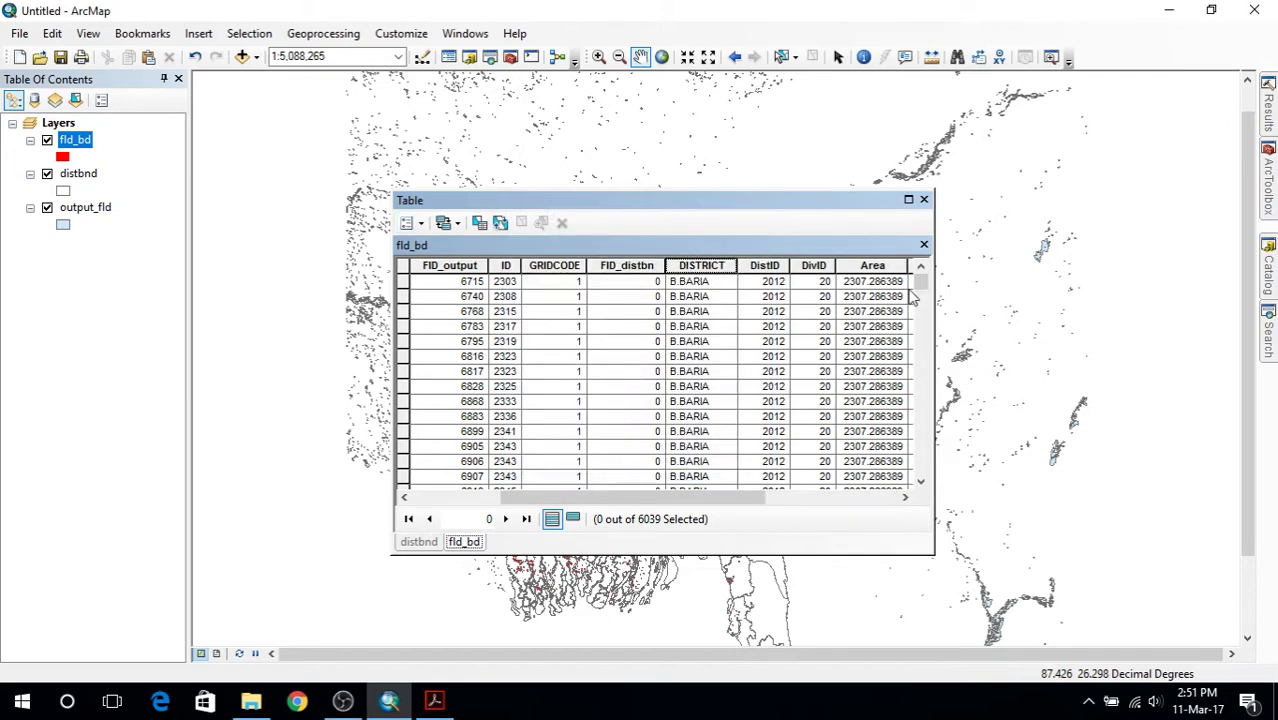
Calculate the area geometry for the fld_area field in square kilometers, using the coordinate system of the data frame.
left_click_drag(762, 497, 848, 497)
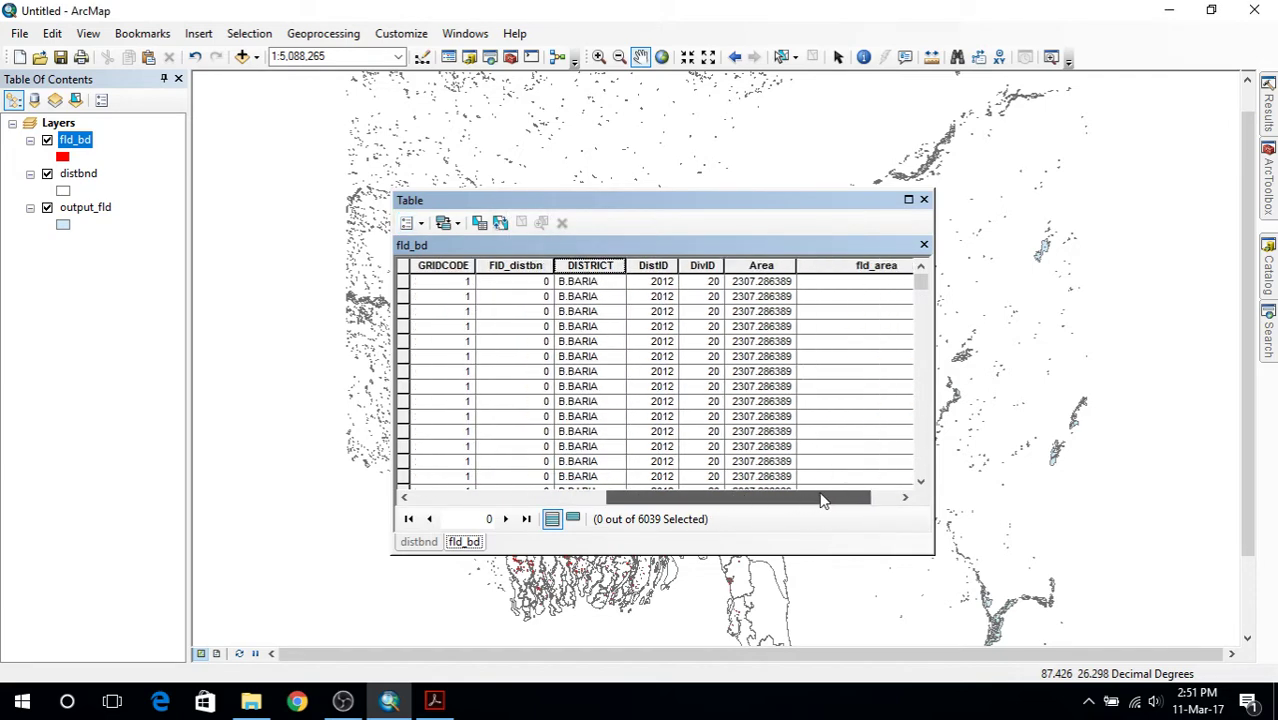
left_click_drag(770, 497, 800, 497)
left_click(824, 272)
right_click(823, 271)
left_click(915, 408)
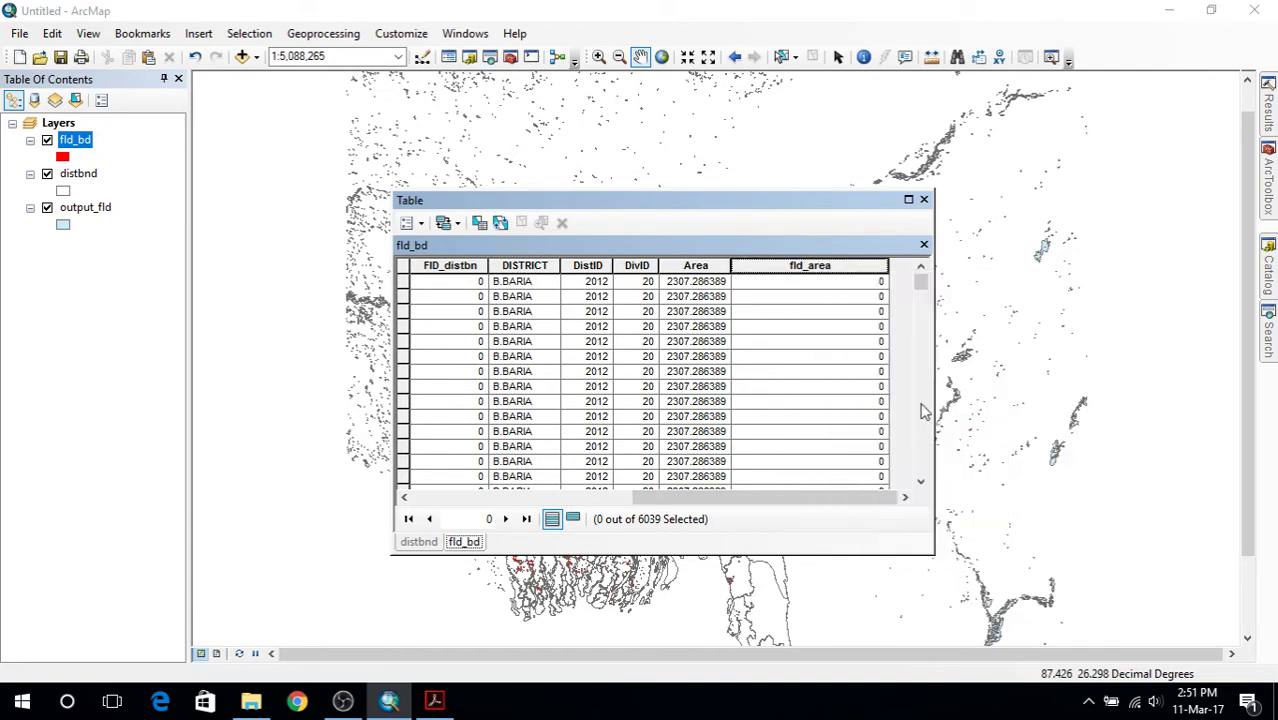
left_click(600, 397)
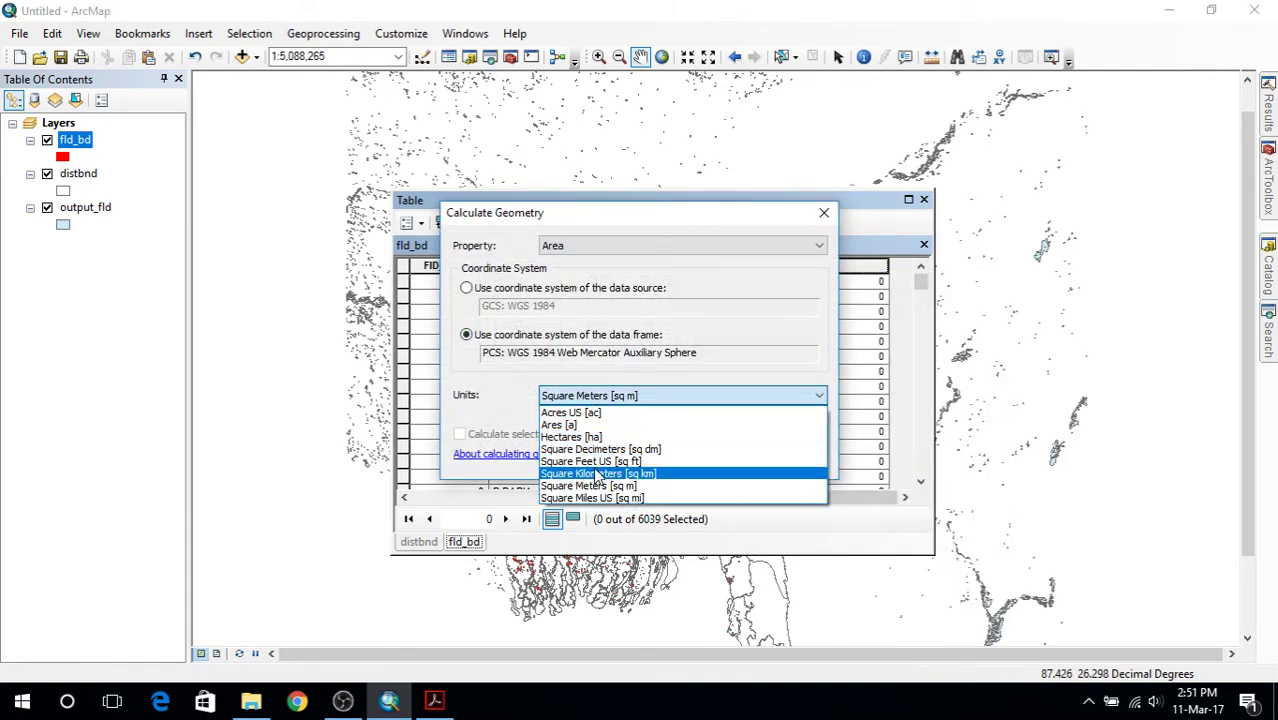
left_click(594, 472)
left_click(715, 458)
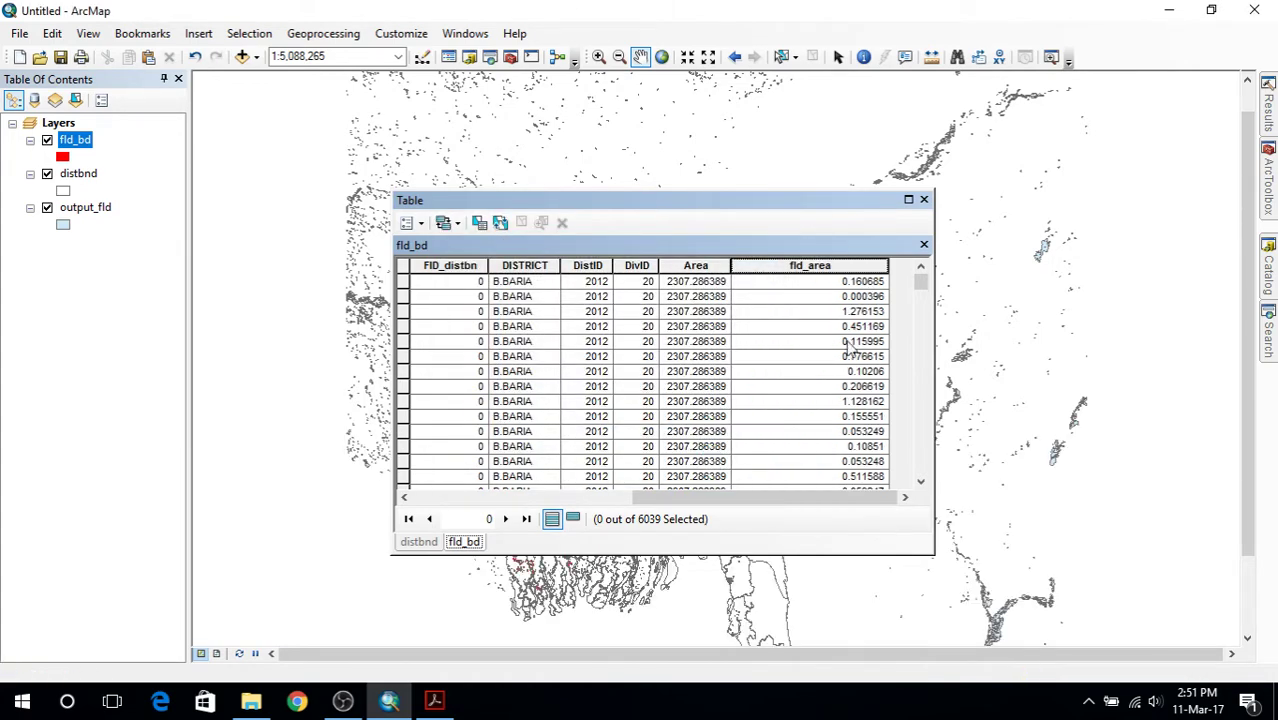
Start the Dissolve tool with fld_bd as input and DISTRICT, DistID and Area as the dissolve fields.
left_click(323, 36)
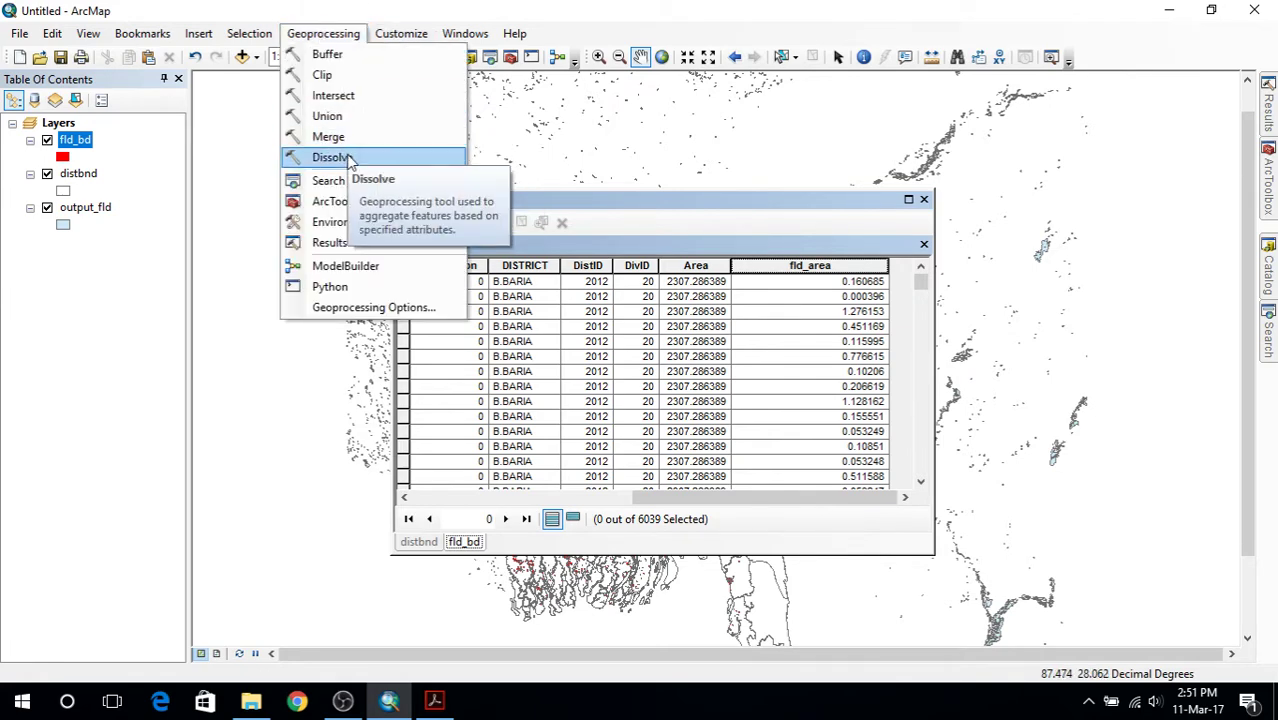
left_click(330, 158)
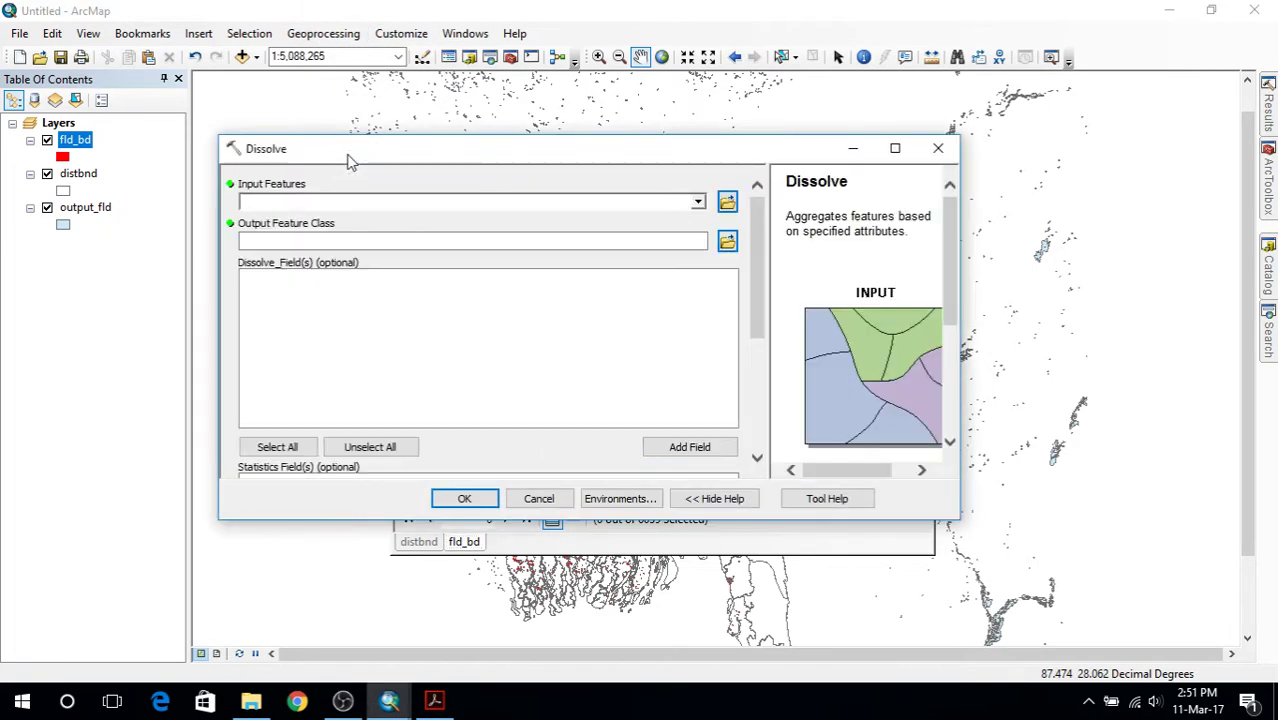
left_click_drag(68, 150, 281, 201)
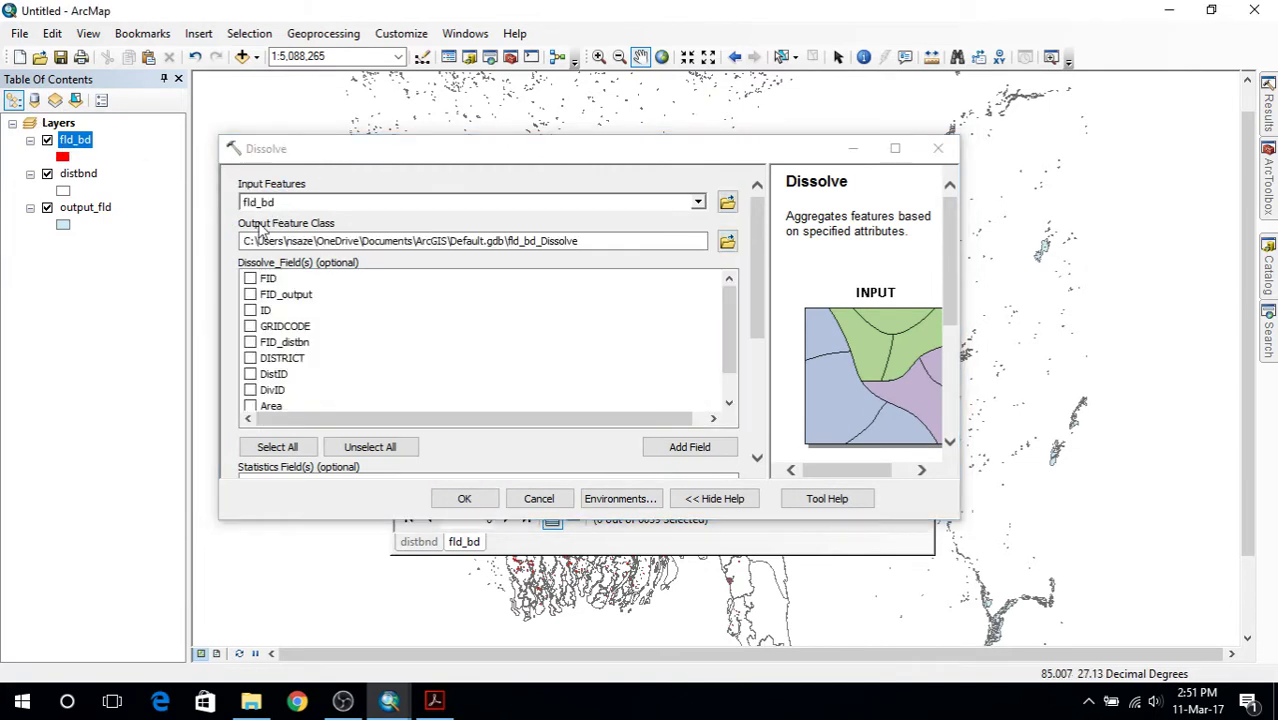
left_click(250, 358)
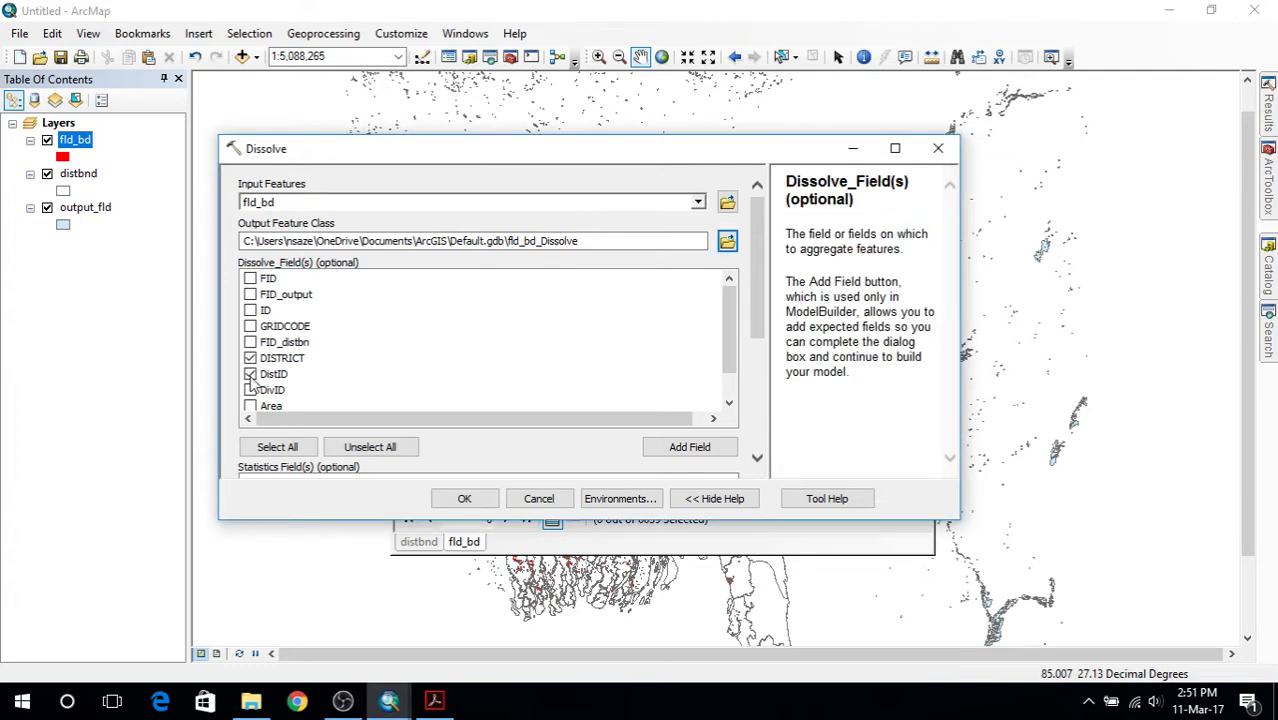
left_click(250, 407)
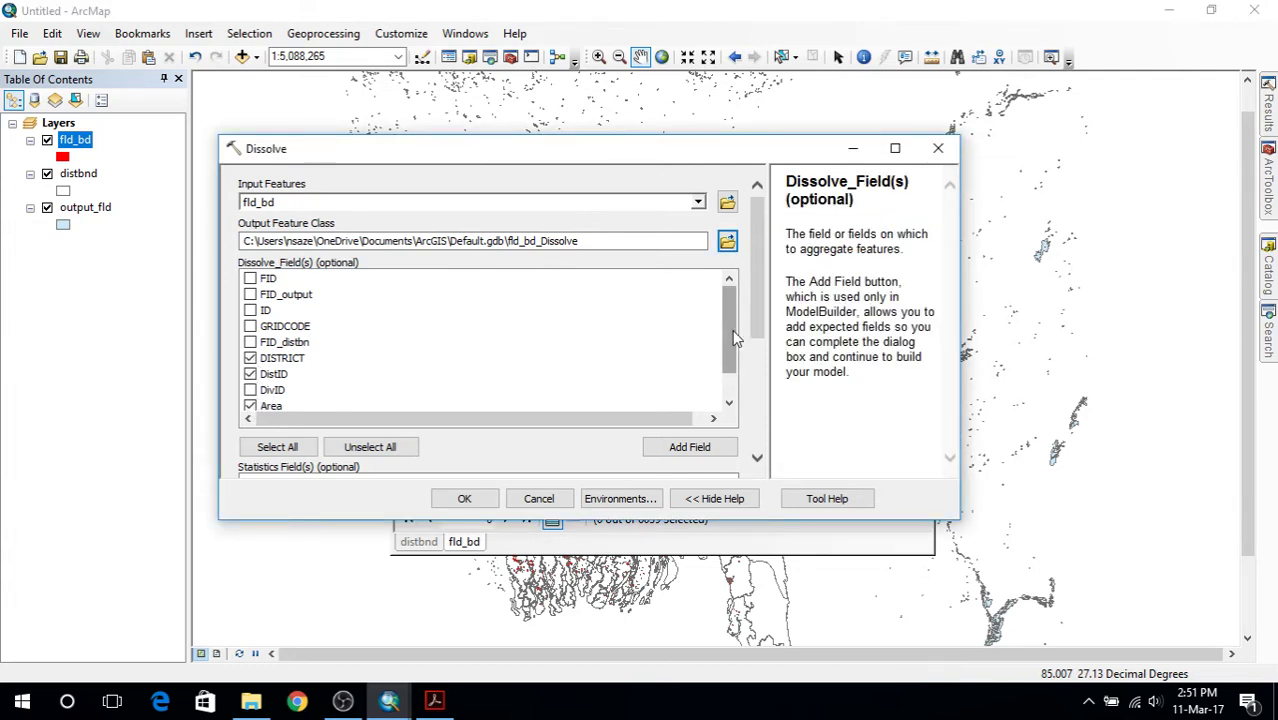
left_click_drag(733, 338, 733, 372)
Add fld_area as a Dissolve statistics field with the statistic type SUM.
left_click_drag(759, 305, 760, 365)
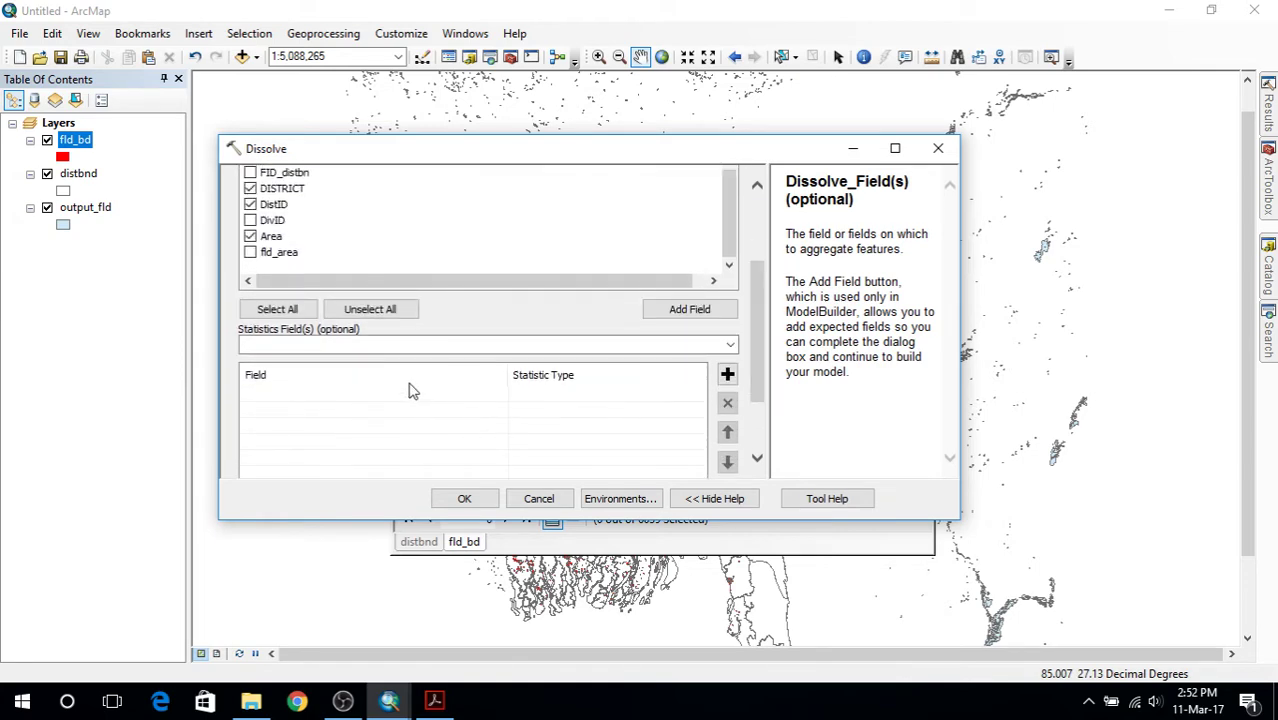
left_click(447, 345)
left_click(730, 348)
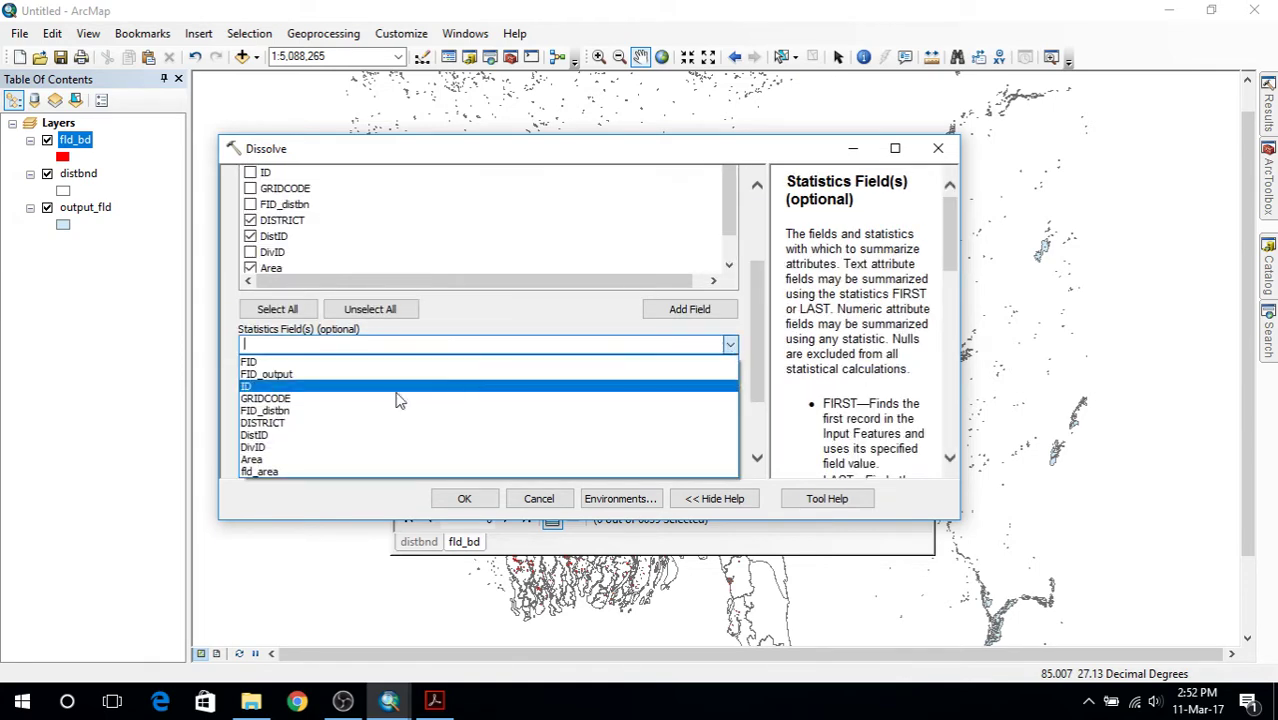
left_click(298, 472)
left_click(600, 418)
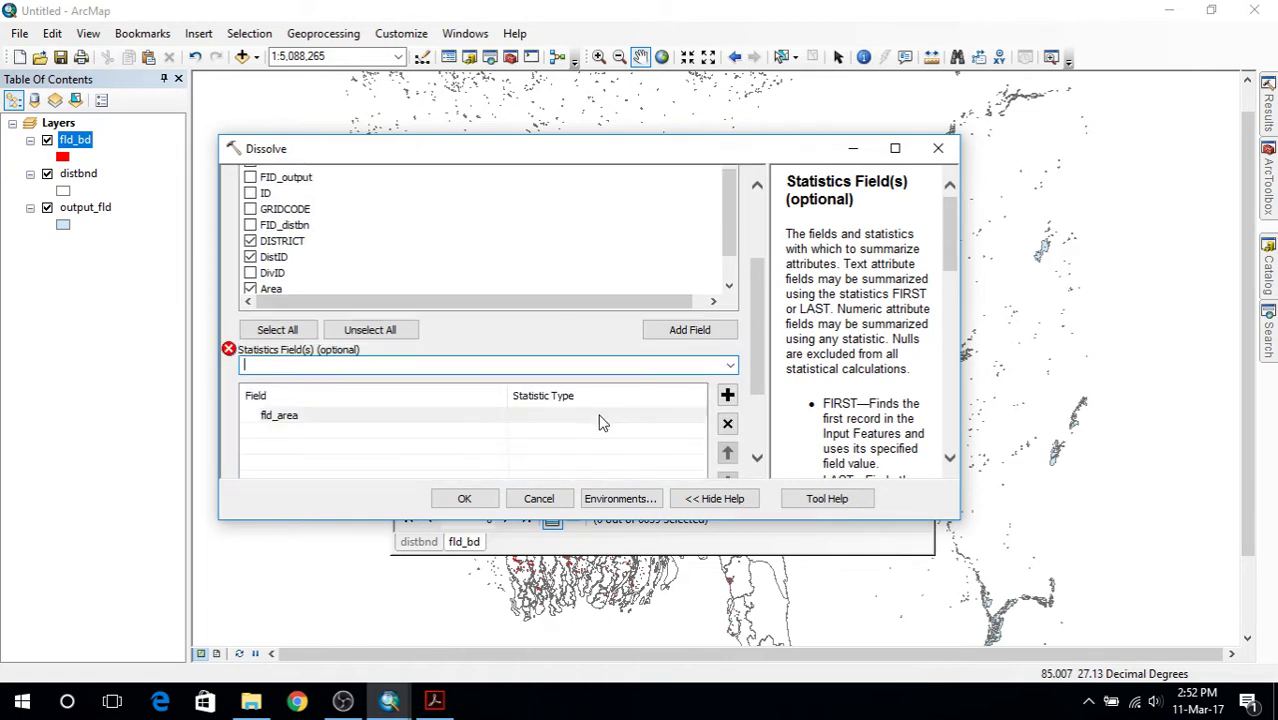
left_click(697, 416)
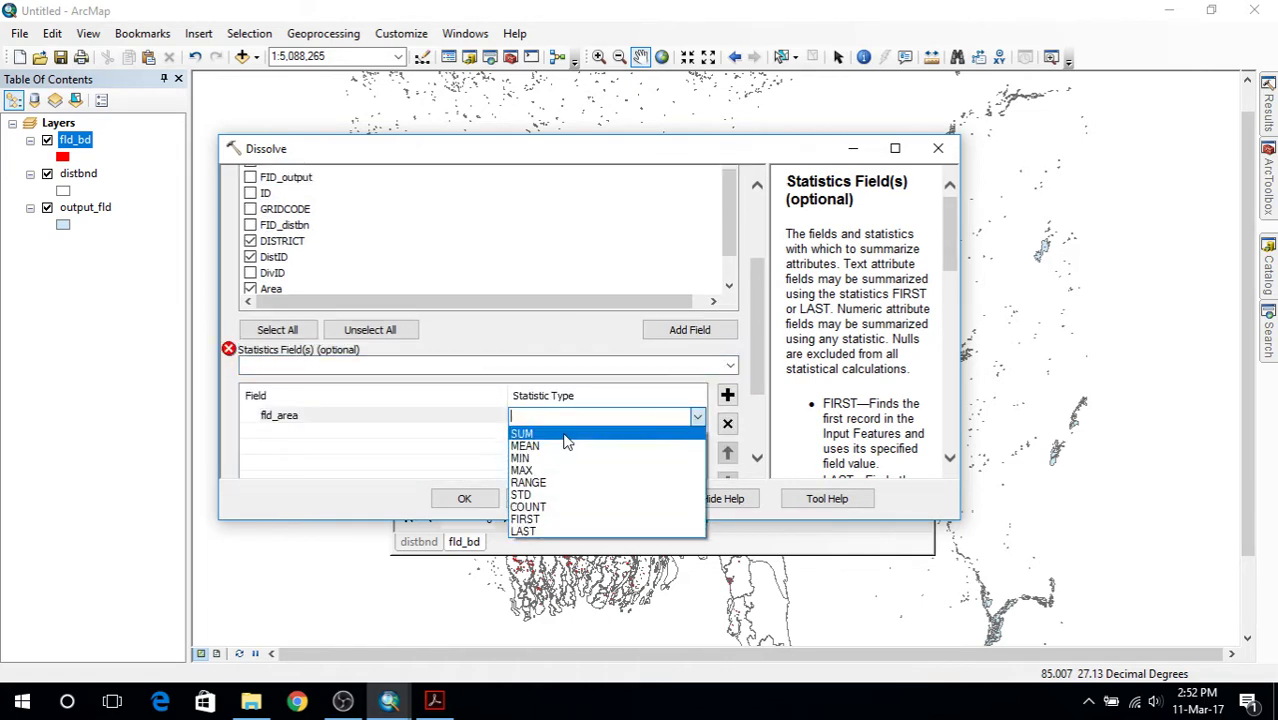
left_click(563, 435)
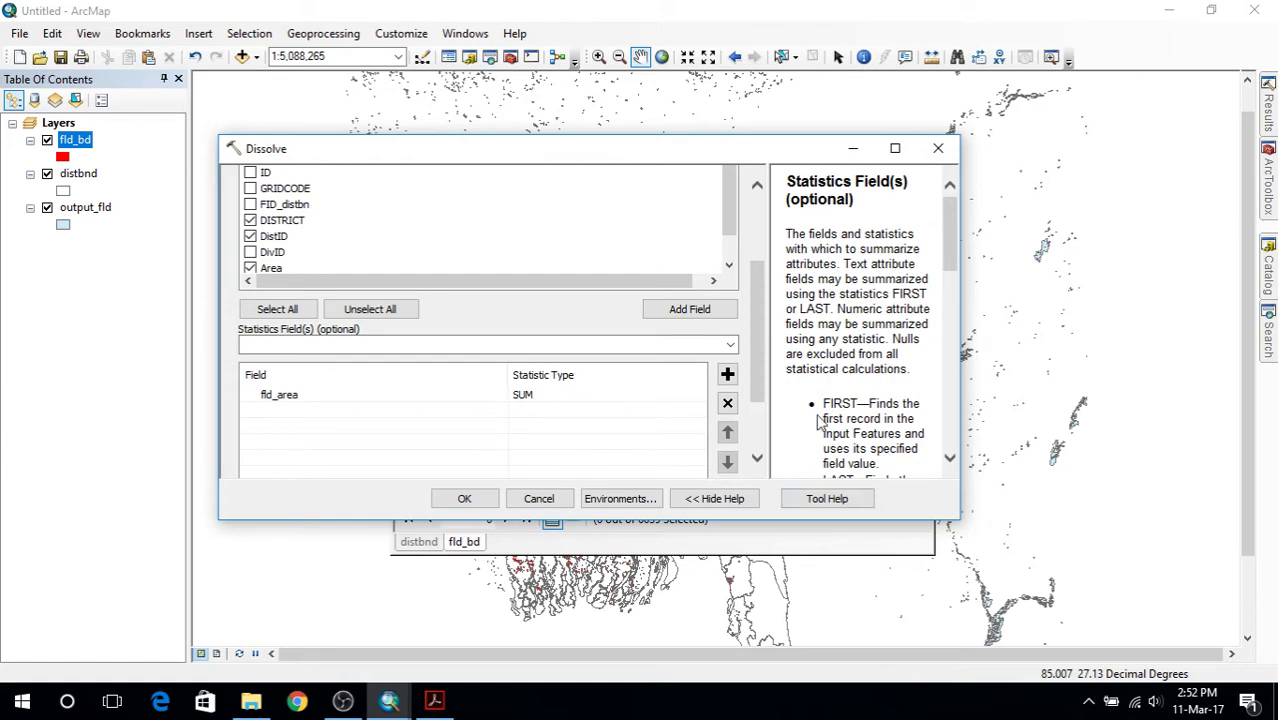
Set the Dissolve output to fld_bd_diss in the output_1 folder and run the tool.
left_click_drag(760, 393, 751, 309)
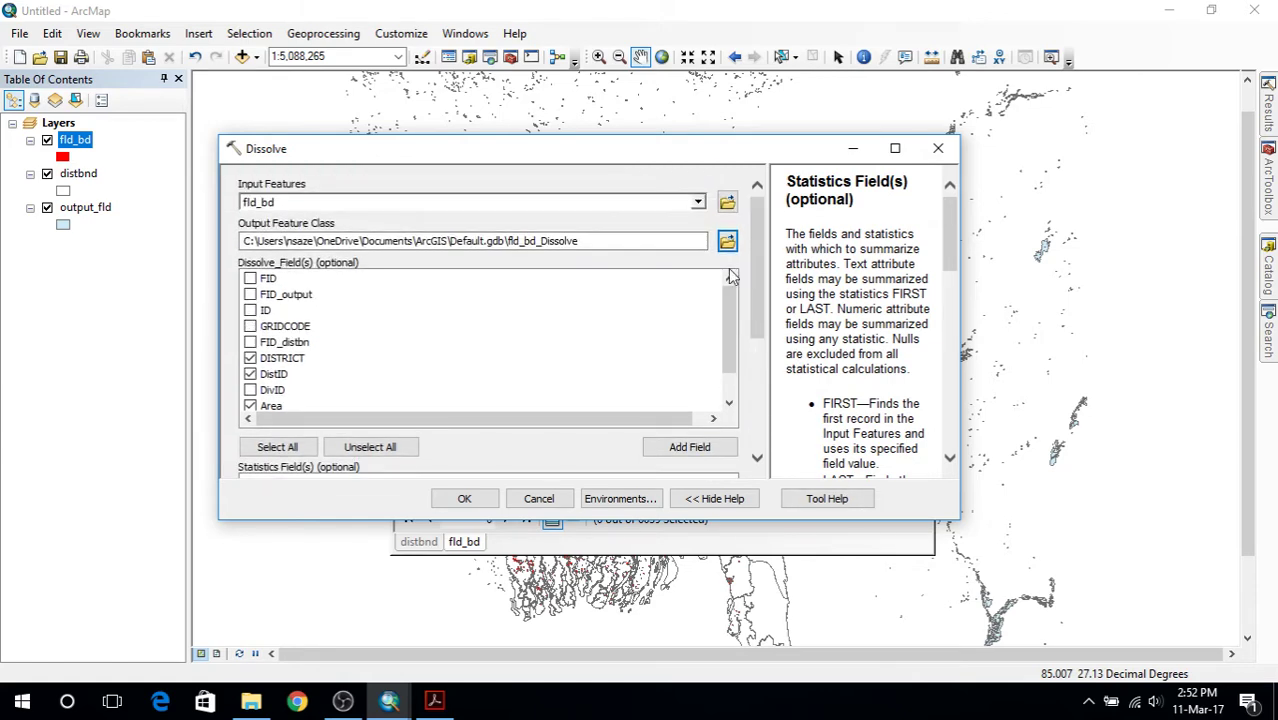
left_click(727, 241)
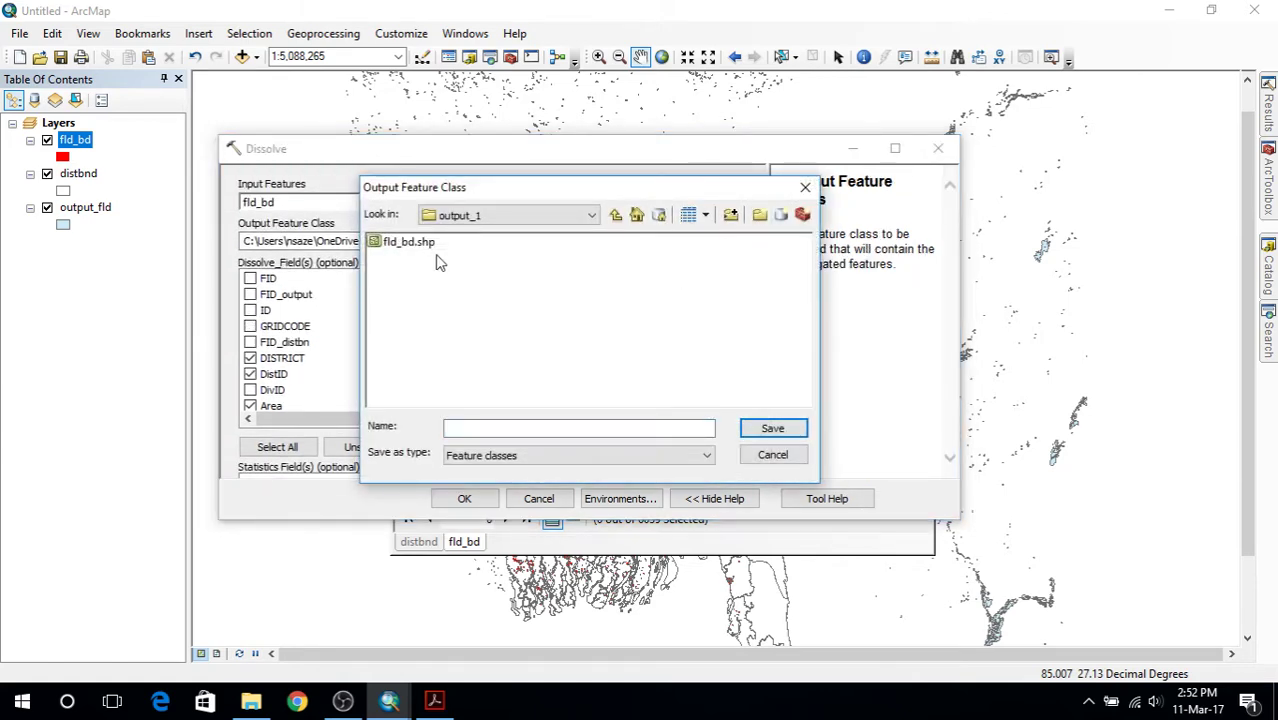
left_click(458, 428)
type("fld_bd_diss")
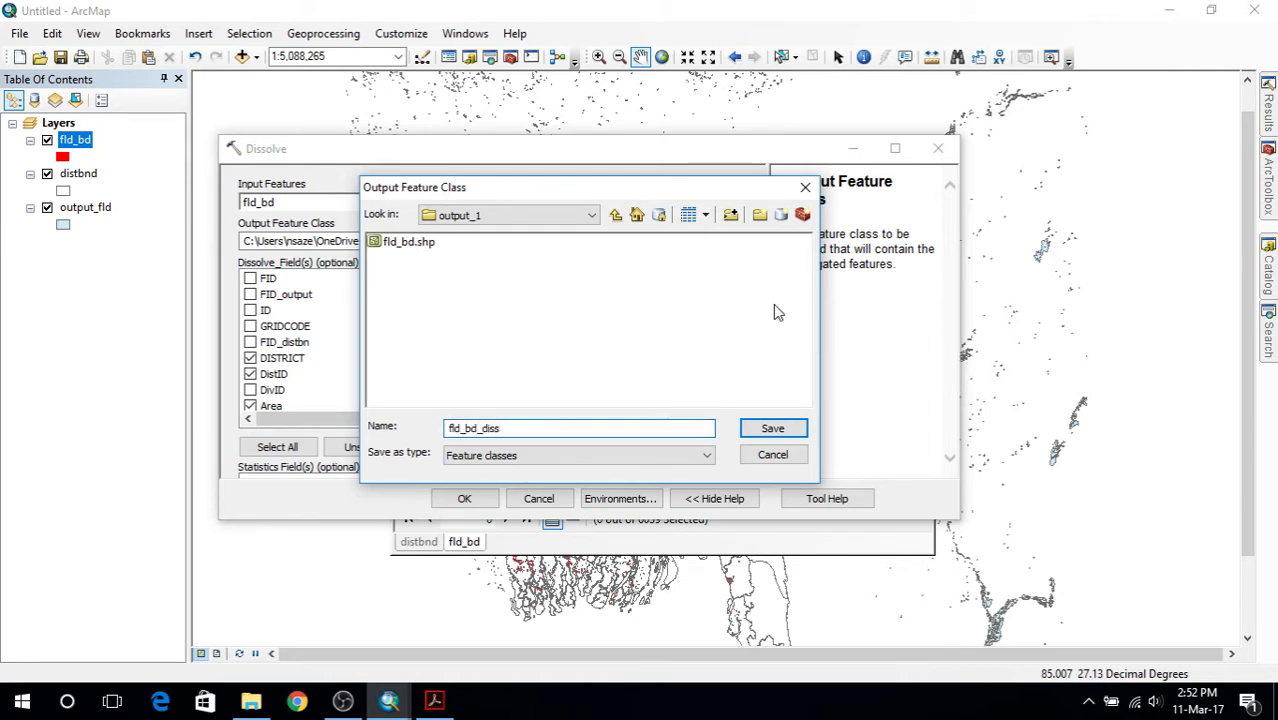
left_click(776, 429)
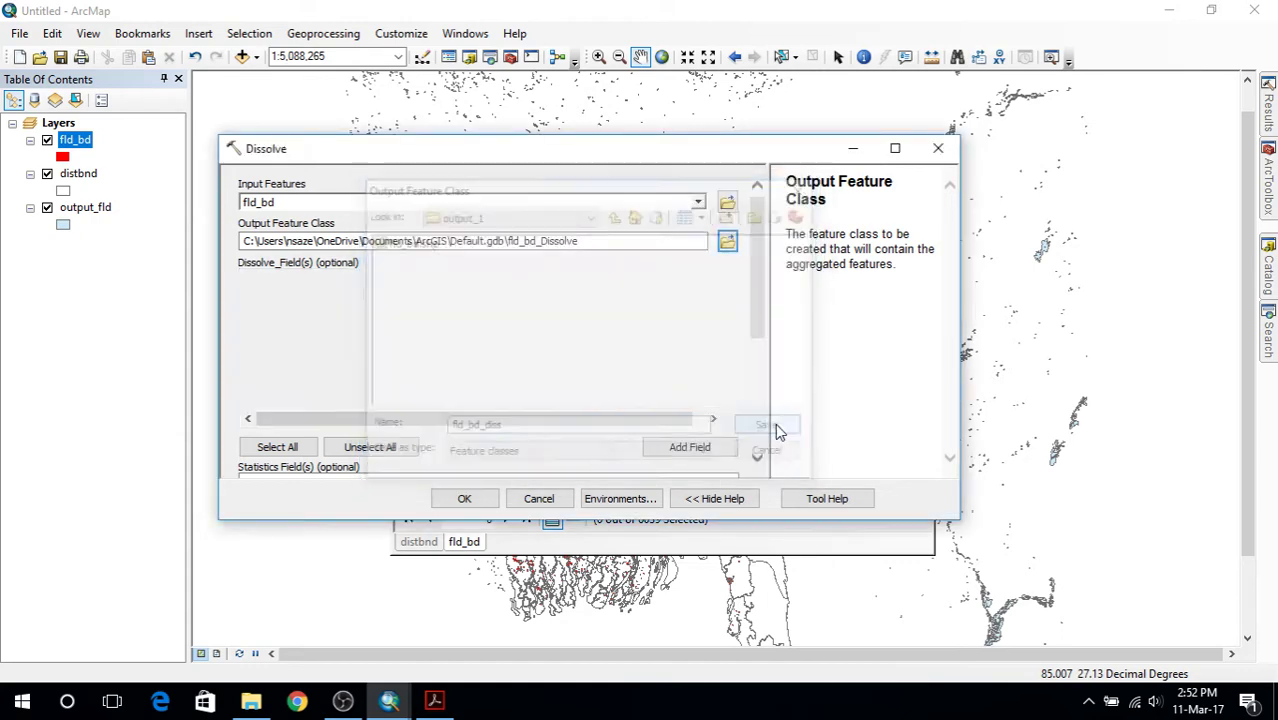
left_click(460, 499)
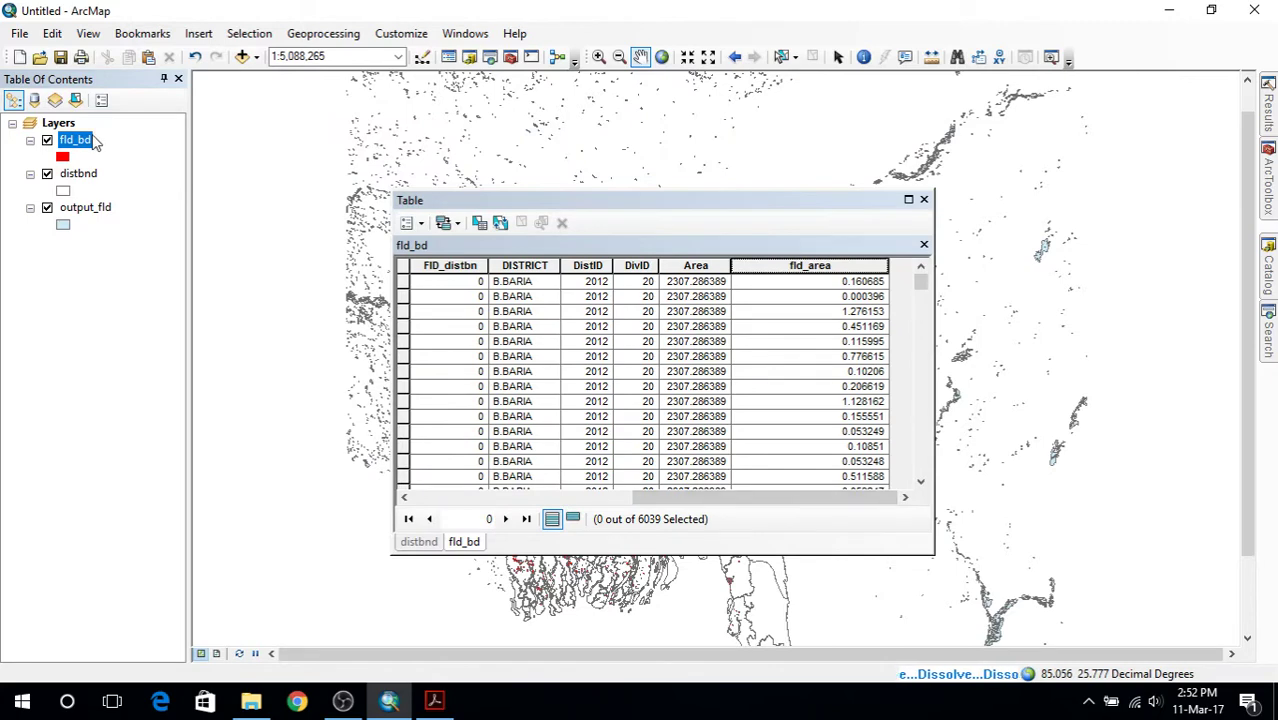
Give the fld_bd_diss layer's symbol an orange fill and an outline width of 0.
left_click_drag(758, 205, 1019, 204)
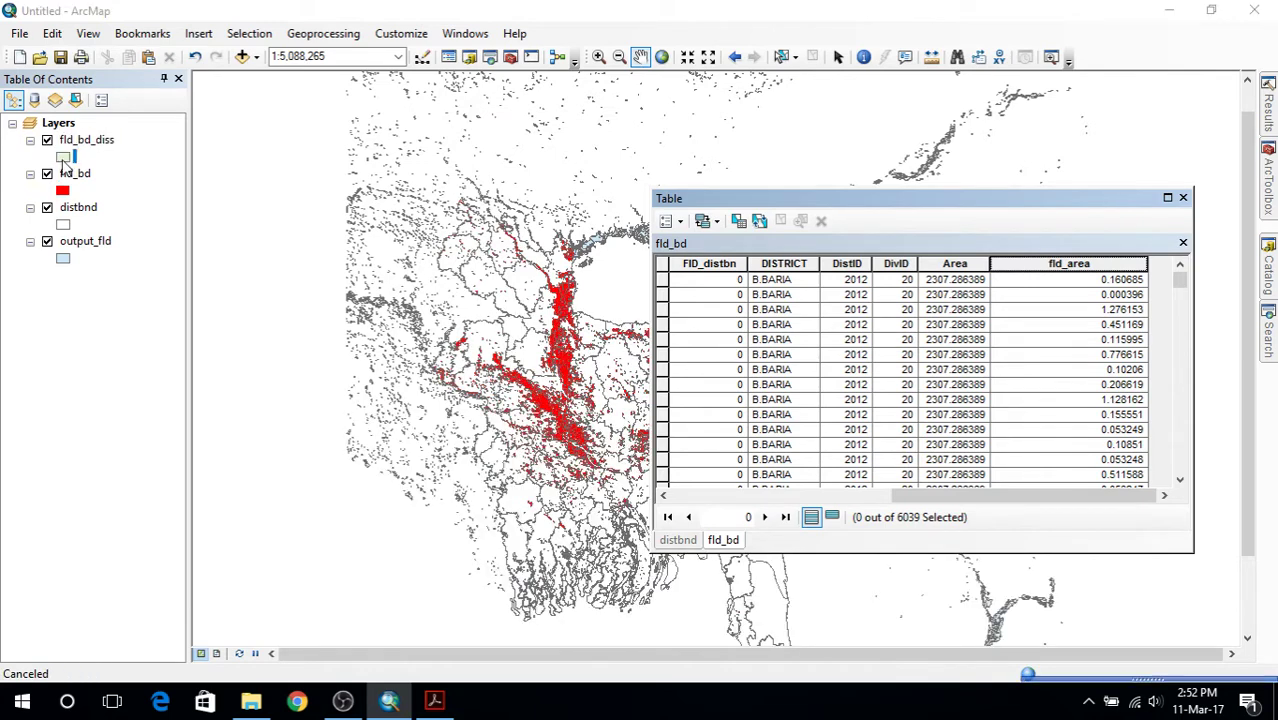
left_click(62, 158)
left_click(830, 280)
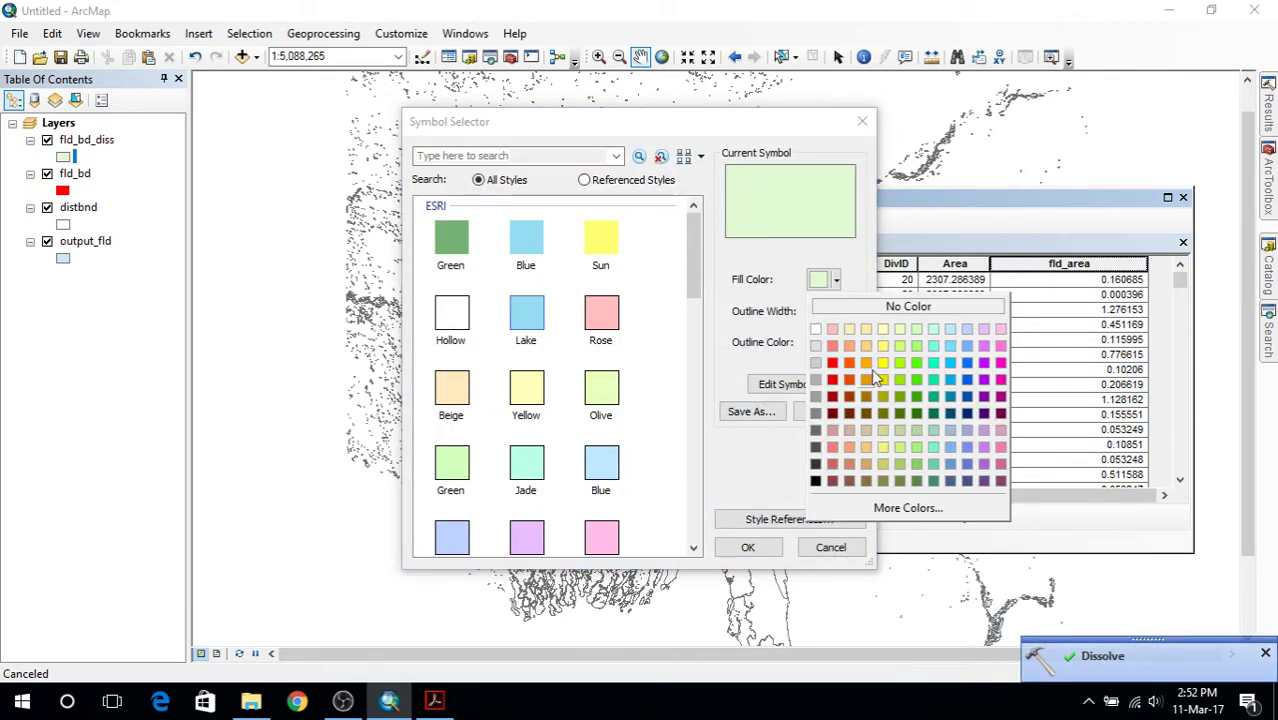
left_click(871, 374)
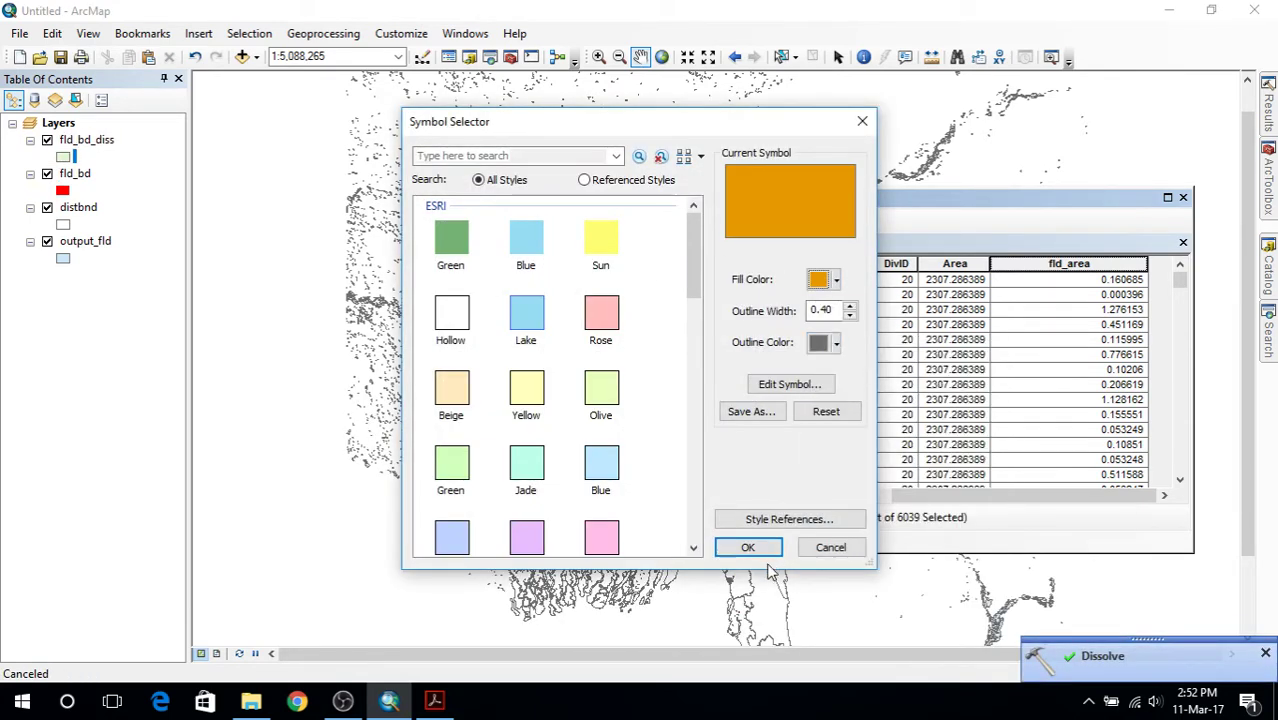
left_click(849, 305)
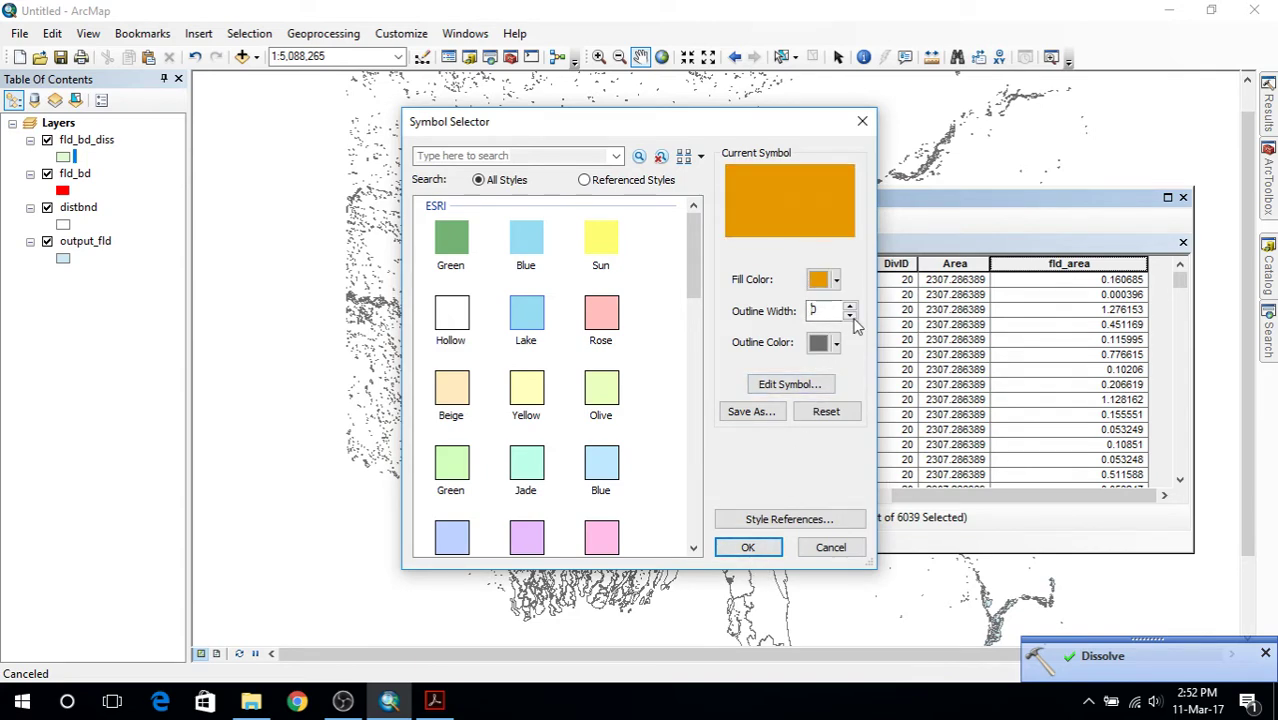
left_click(747, 547)
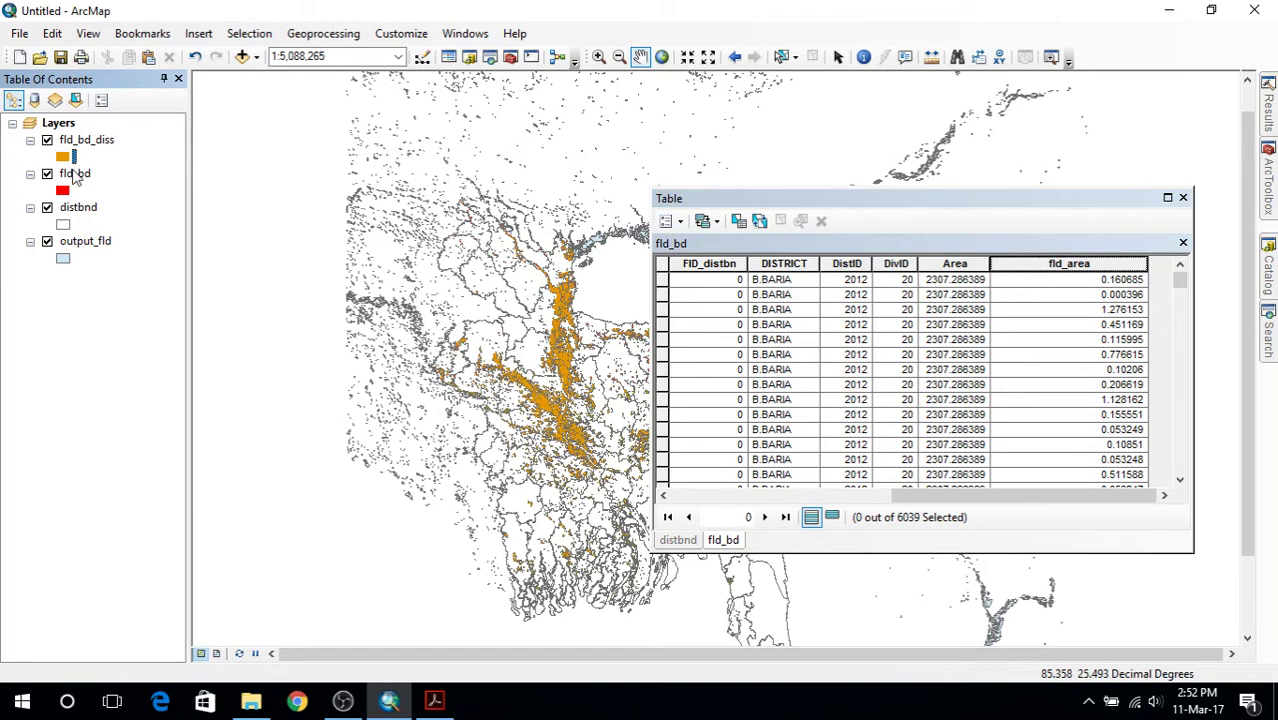
Remove the output_fld layer from the map and move the attribute table window clear of the districts.
right_click(86, 243)
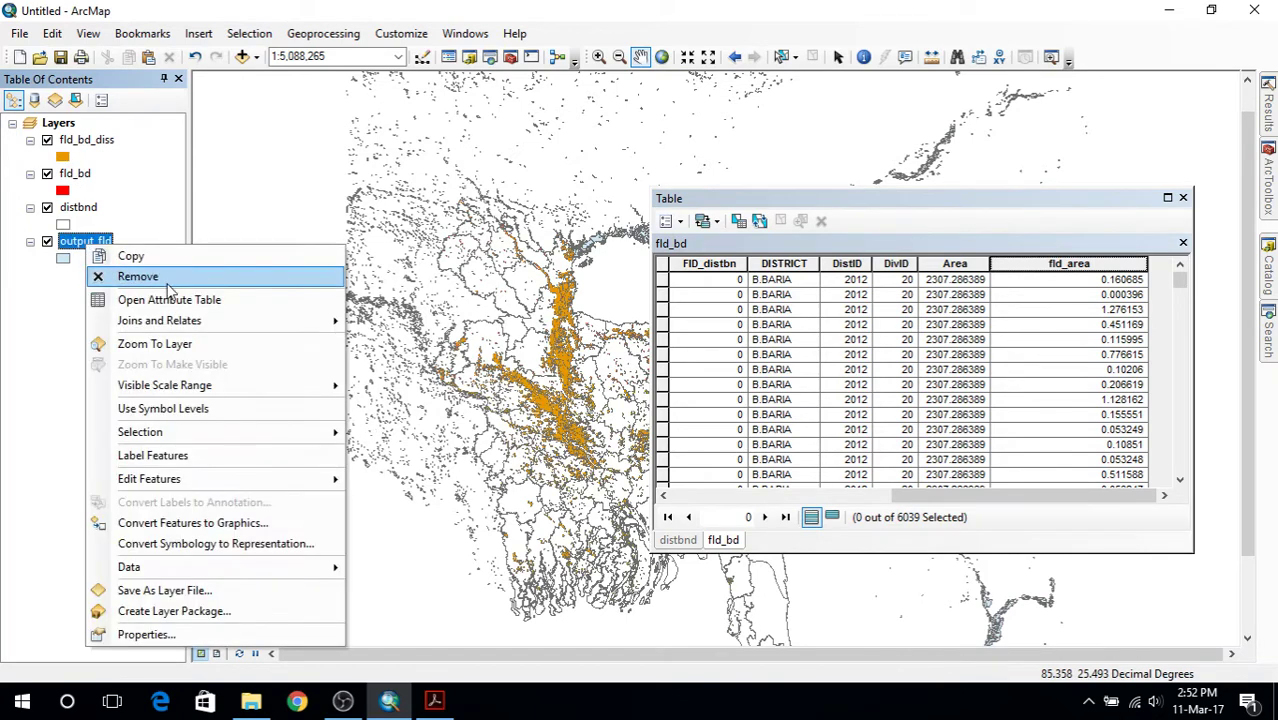
left_click(160, 274)
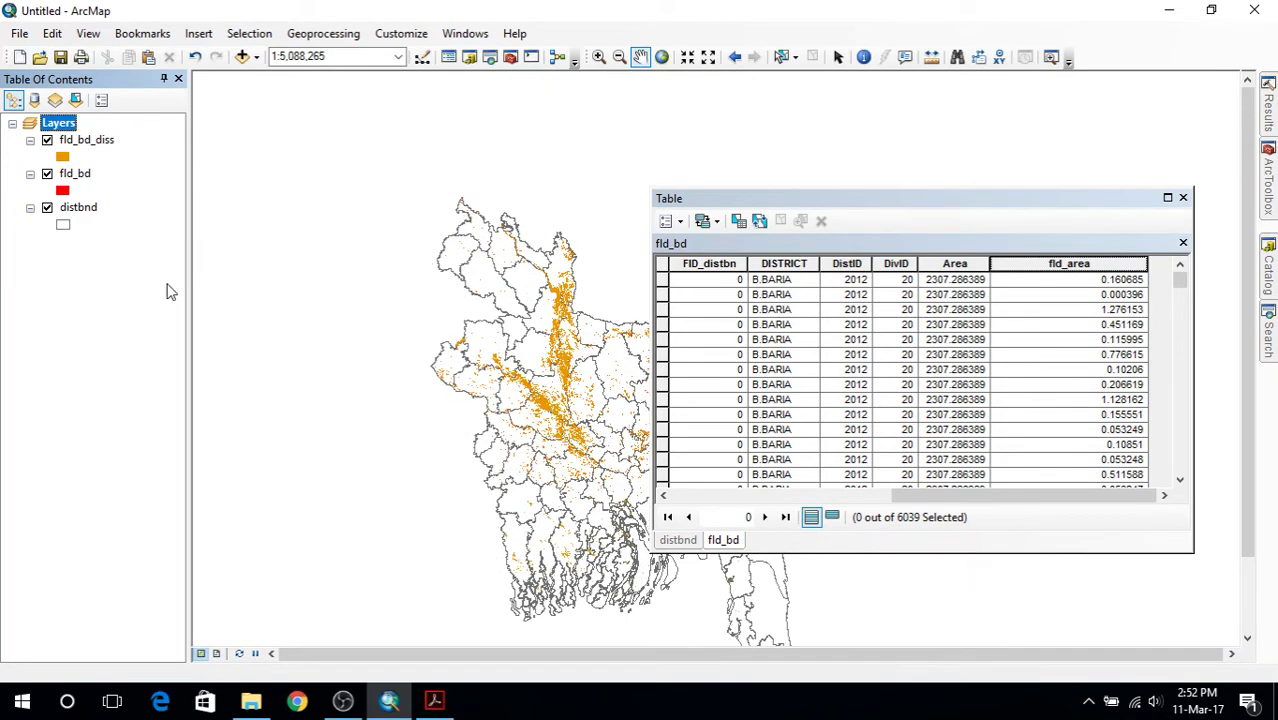
left_click_drag(580, 415, 553, 329)
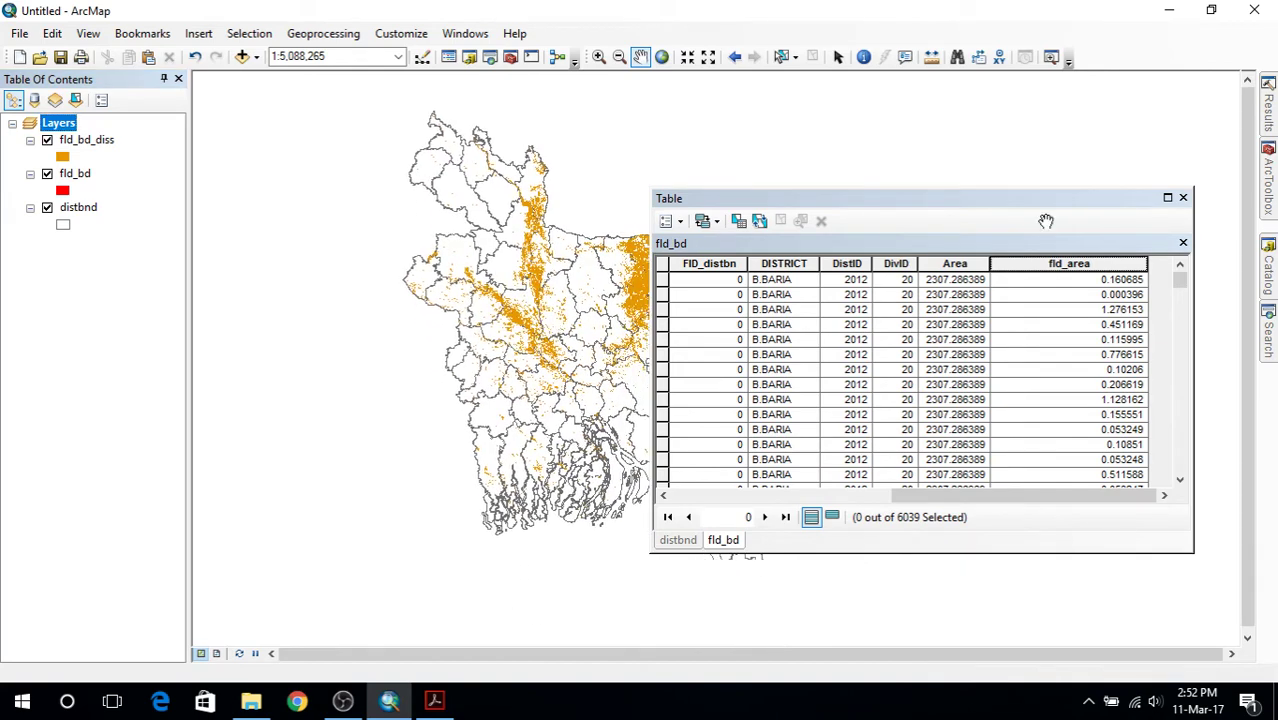
left_click_drag(913, 198, 1019, 195)
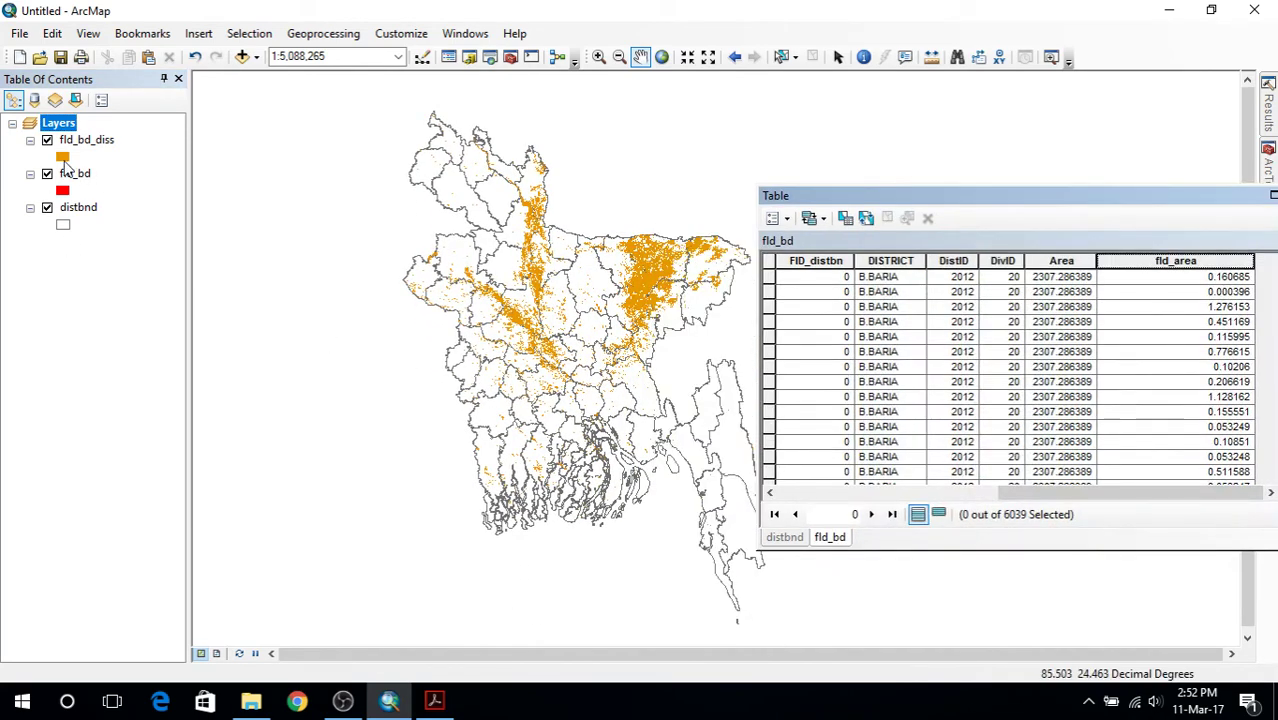
Open the attribute table of the fld_bd_diss layer.
right_click(83, 148)
left_click(125, 191)
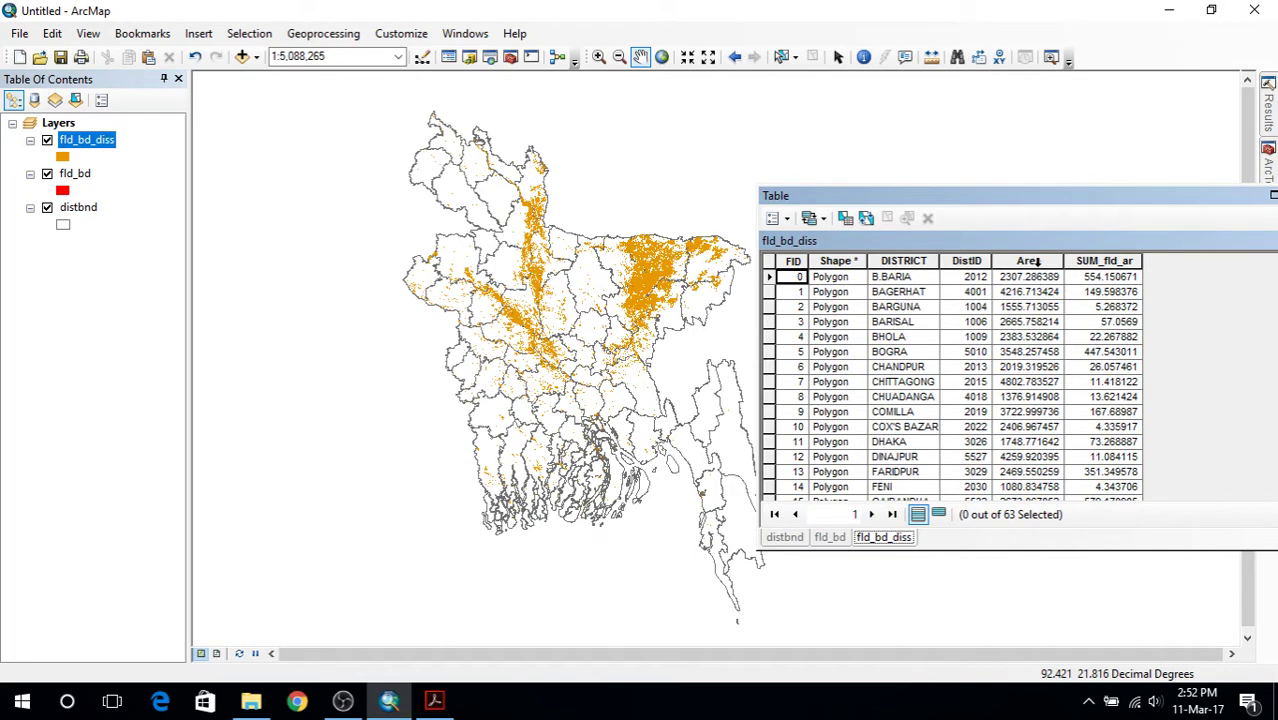
Review the district area, intersection and inundated-percentage pages of the Flood Rapid Response Mapping PDF in Acrobat Reader.
left_click(434, 700)
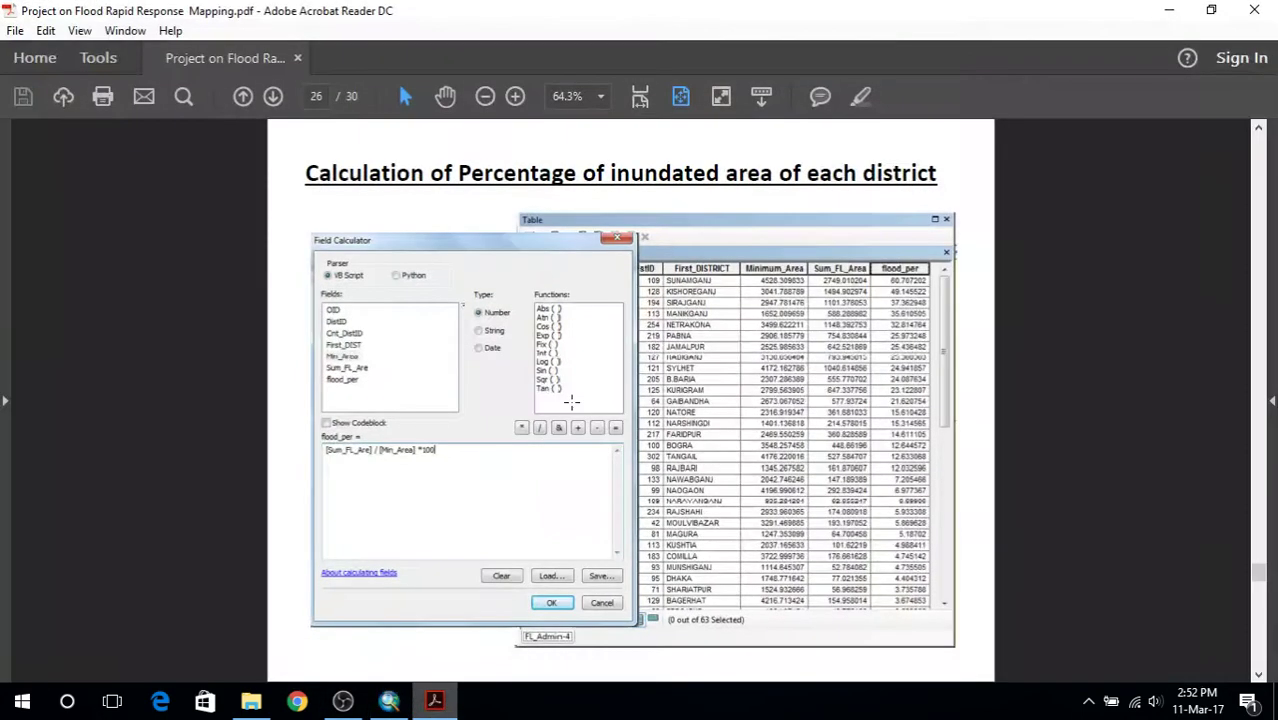
scroll(572, 402, "up", 2)
scroll(574, 390, "up", 2)
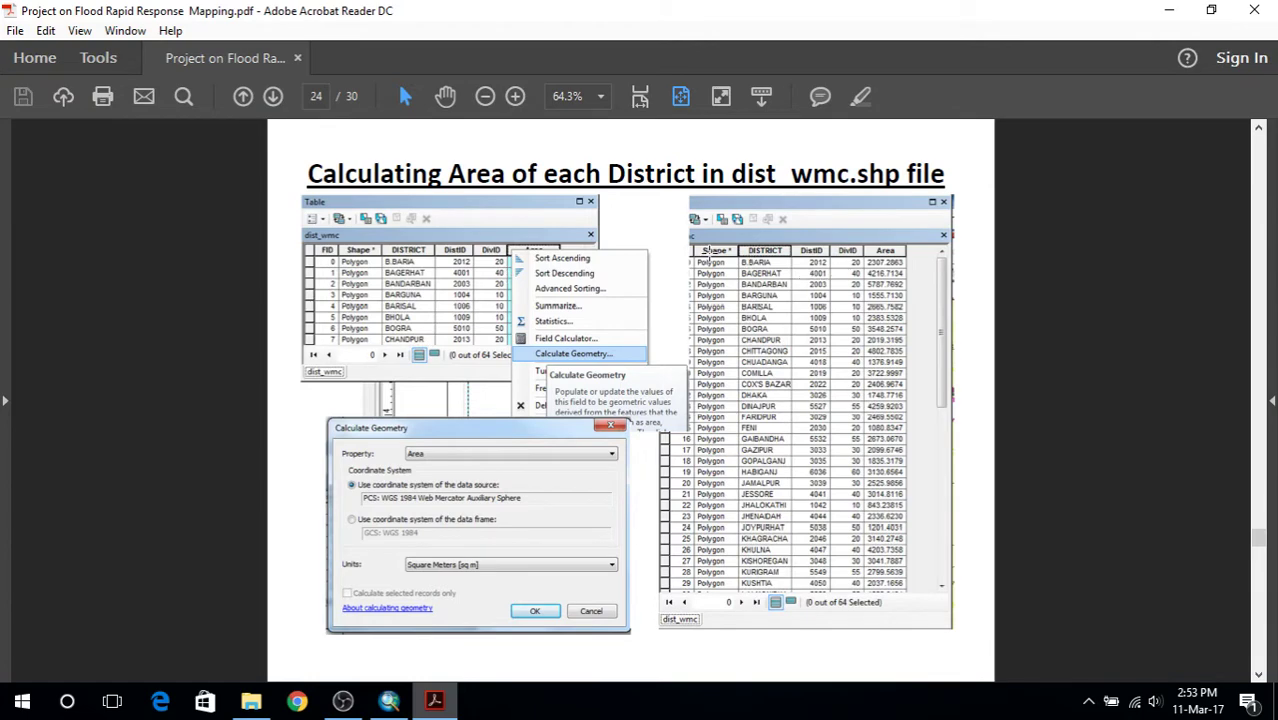
left_click_drag(702, 253, 860, 412)
scroll(815, 380, "down", 2)
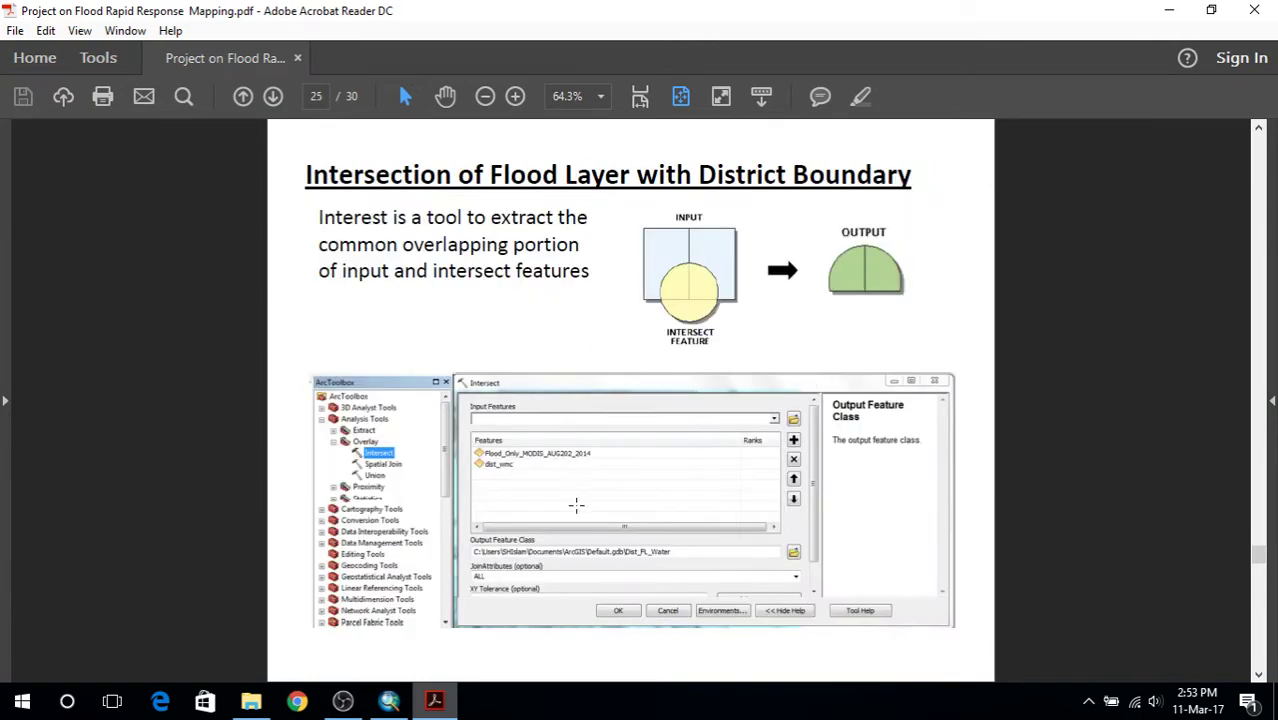
scroll(771, 269, "down", 2)
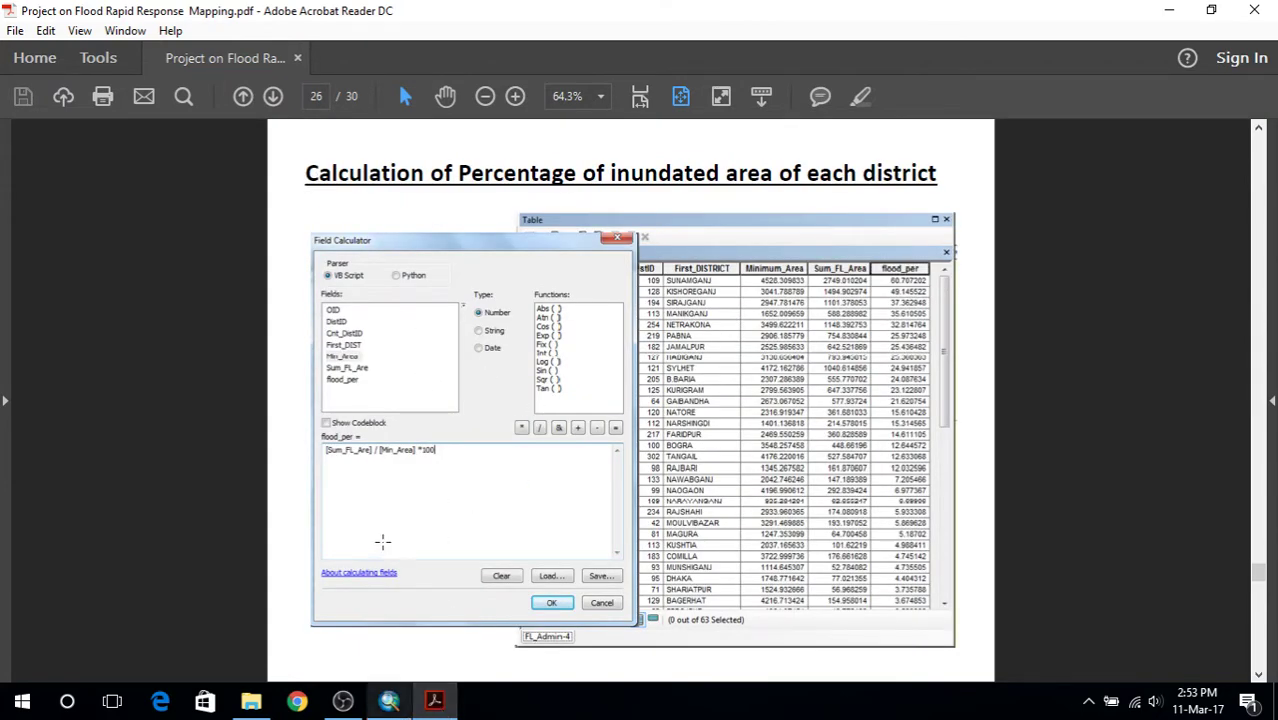
Switch back to ArcMap and add a field named flood_per of type Double to the fld_bd_diss table.
left_click(389, 701)
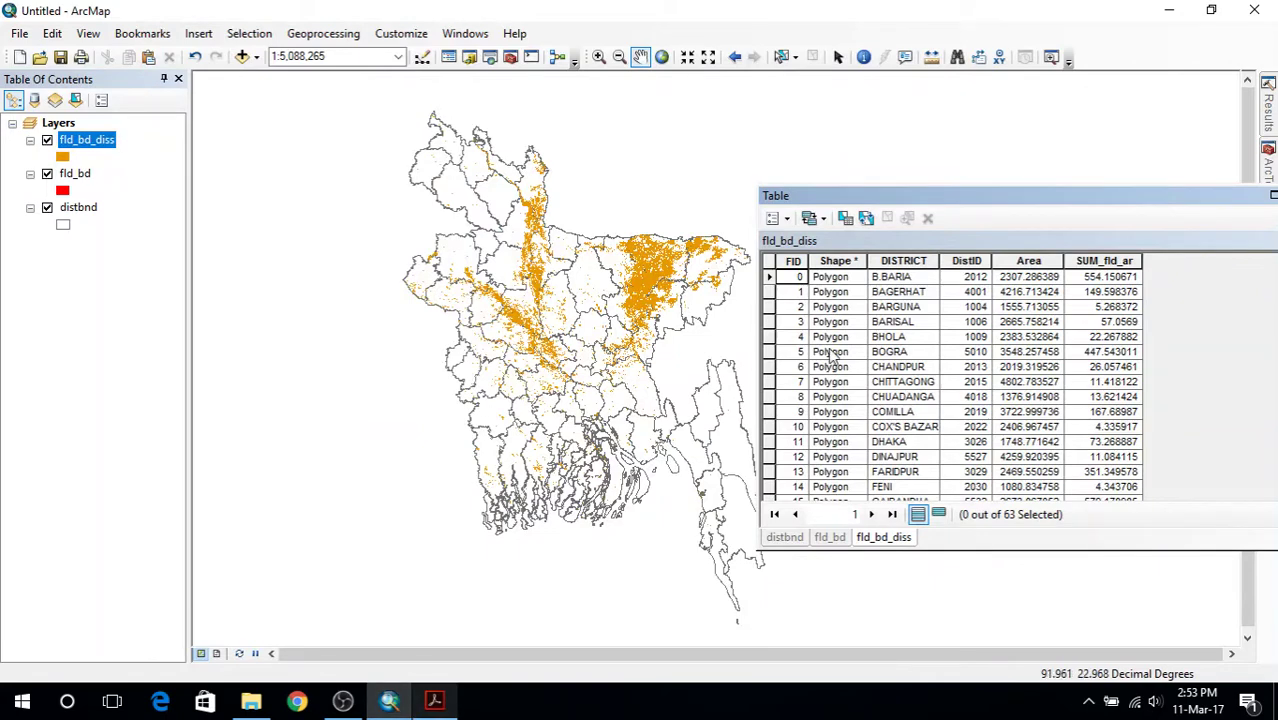
left_click(788, 218)
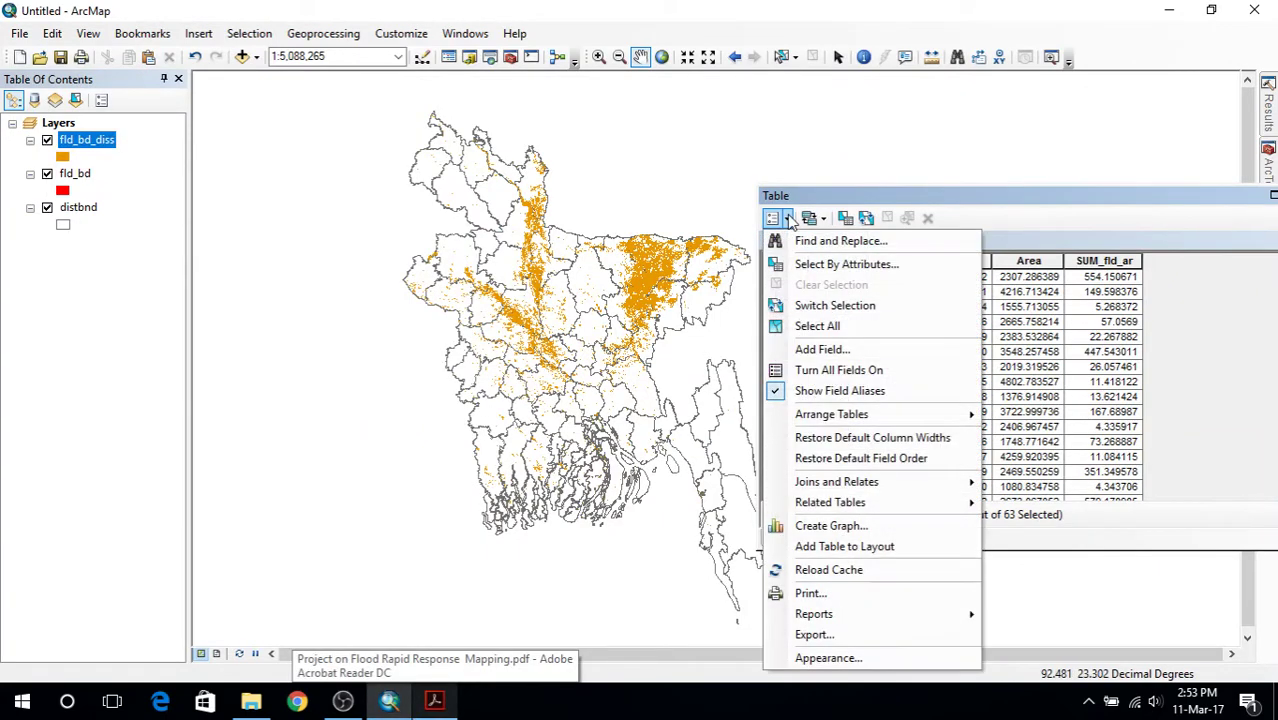
left_click(822, 349)
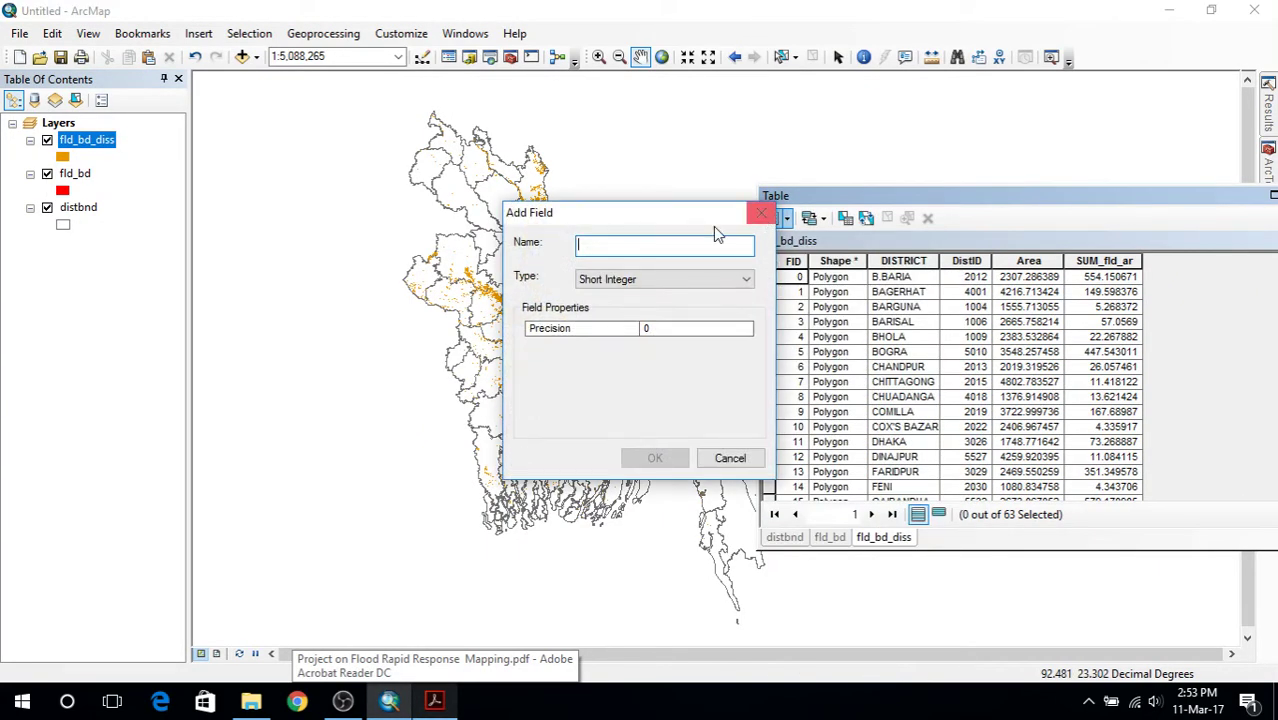
type("flood_pre")
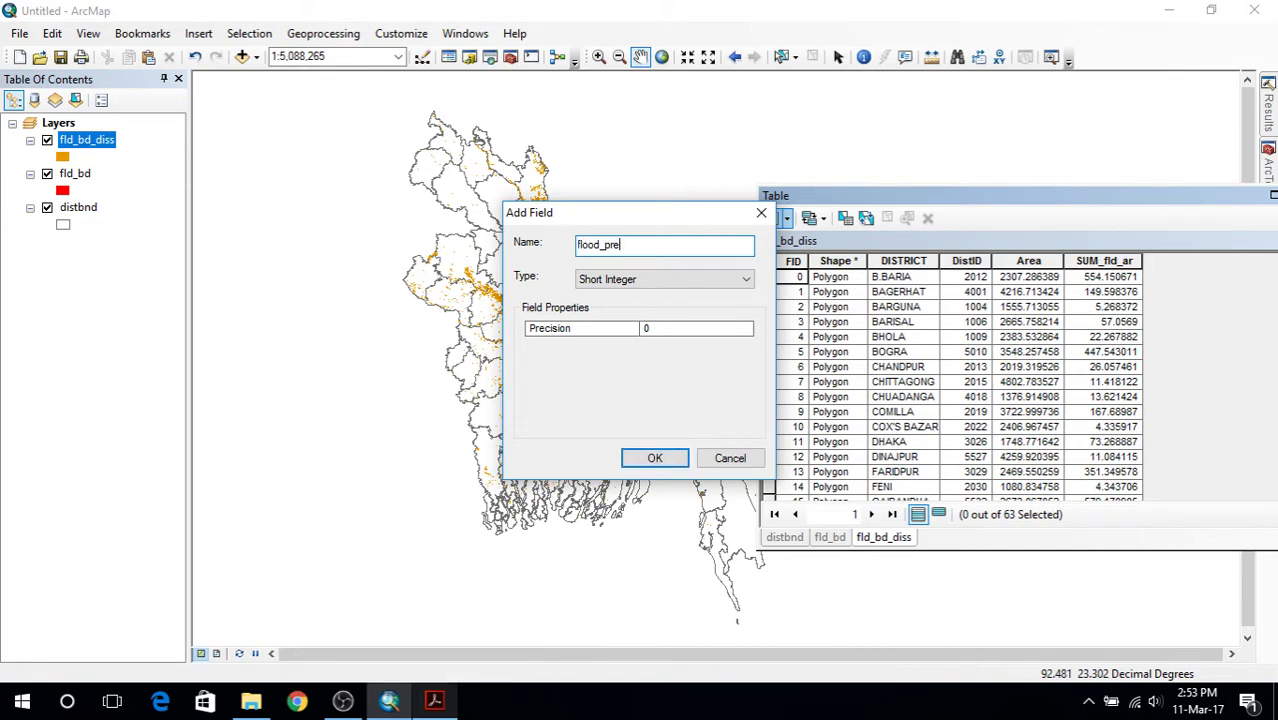
key("Tab")
key("Down")
key("Down")
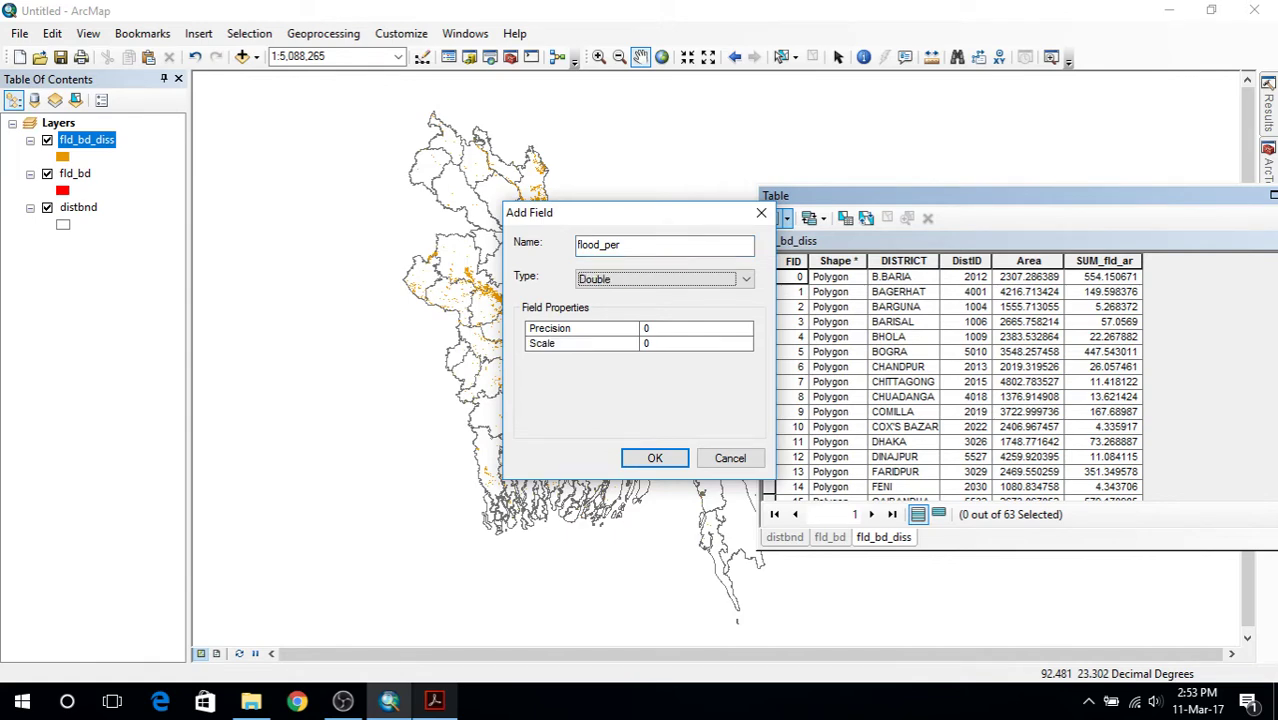
left_click(679, 457)
Calculate flood_per with the Field Calculator as SUM_fld_ar divided by Area, multiplied by 100.
right_click(1240, 263)
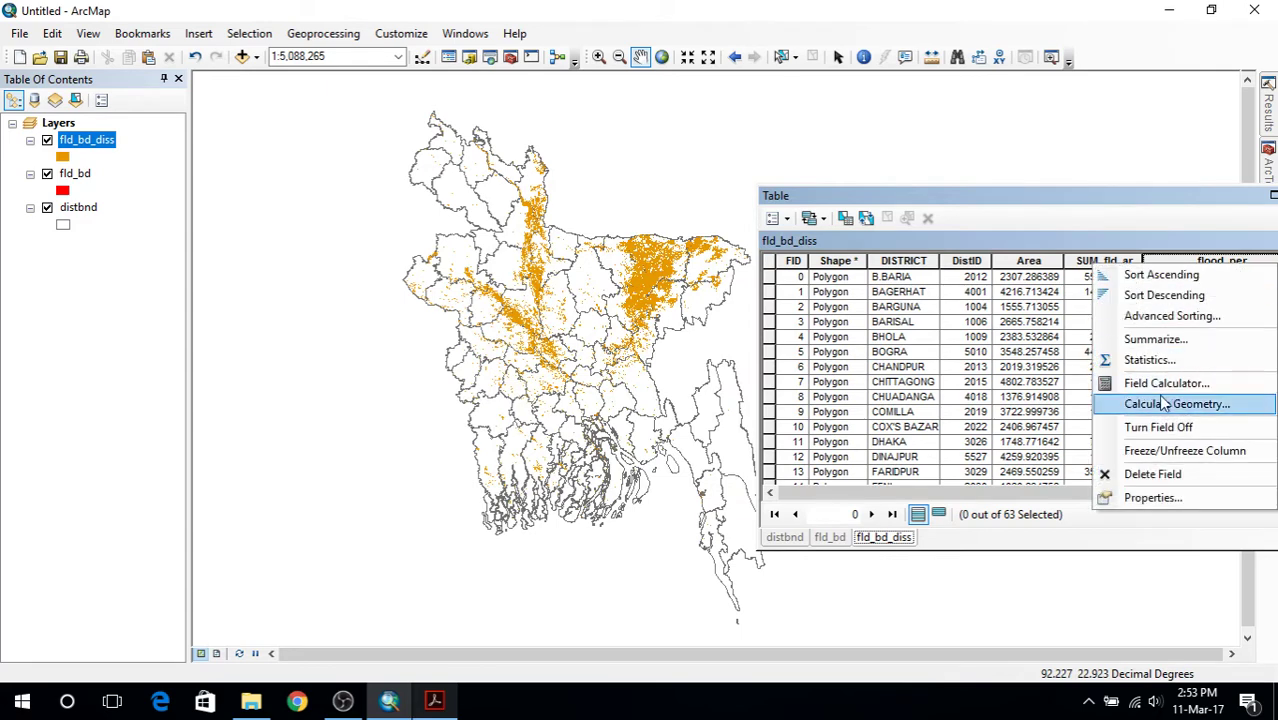
left_click(1166, 383)
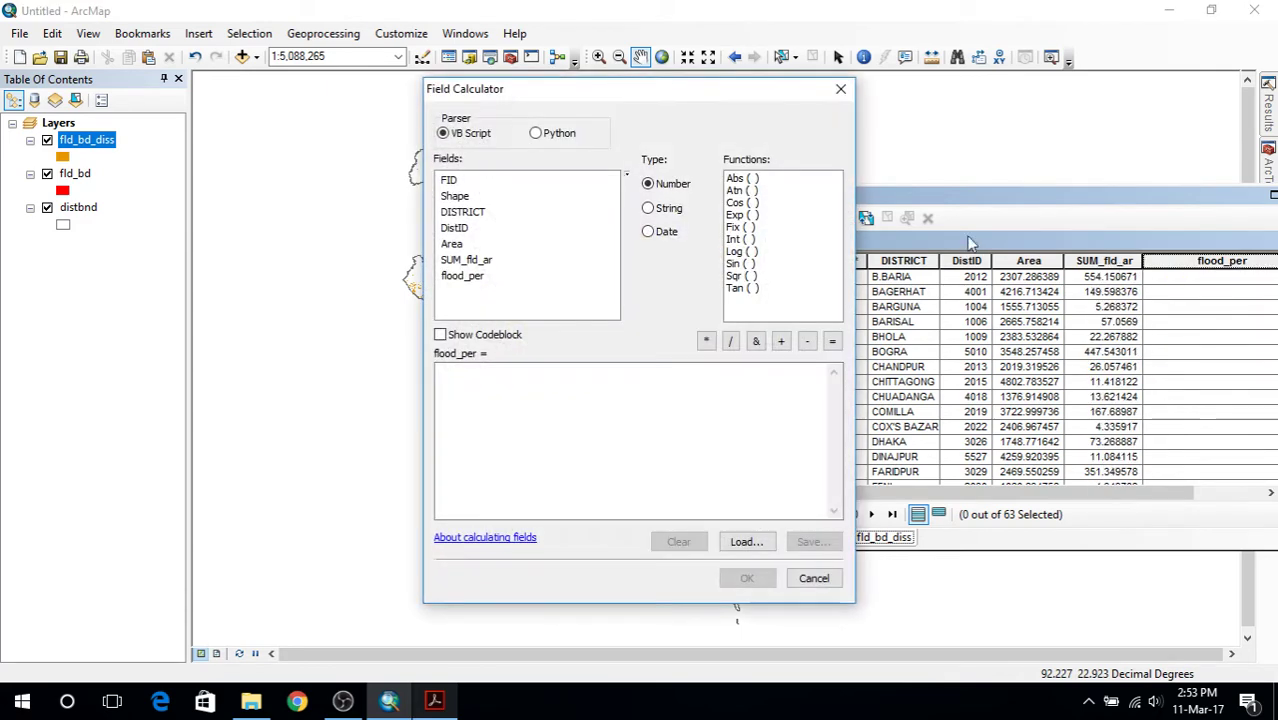
double_click(468, 260)
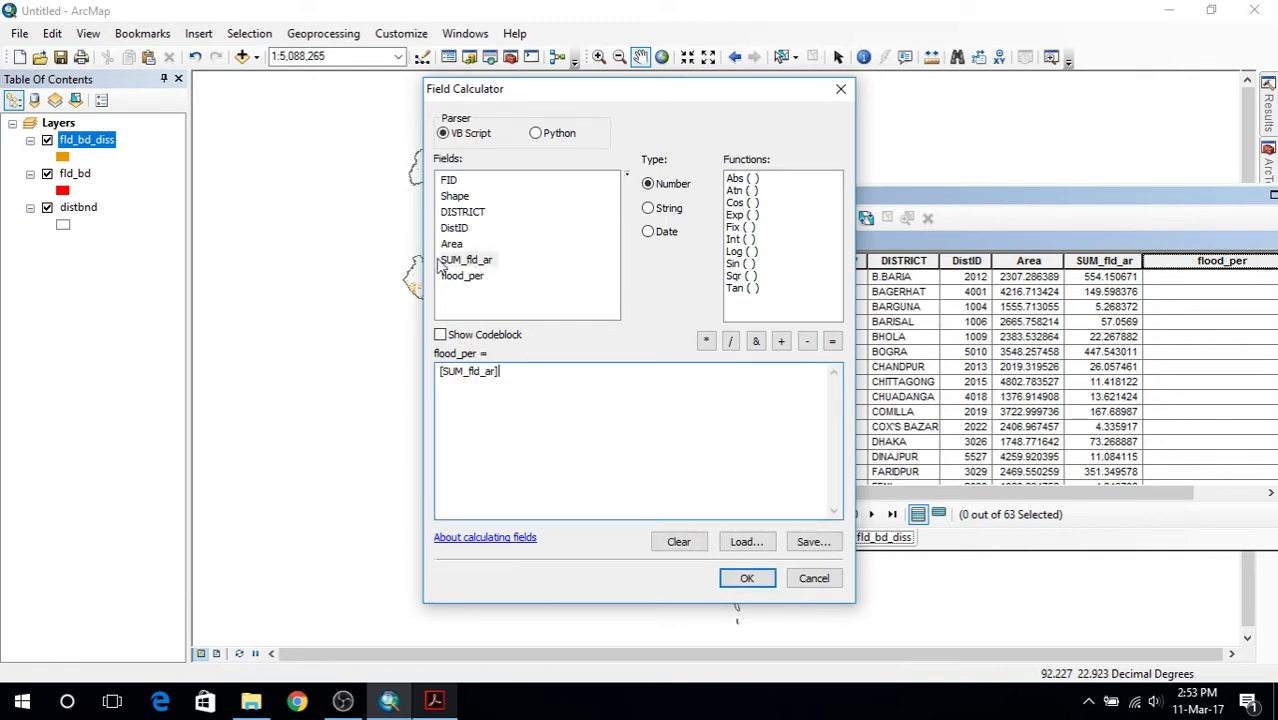
left_click(707, 342)
left_click(745, 578)
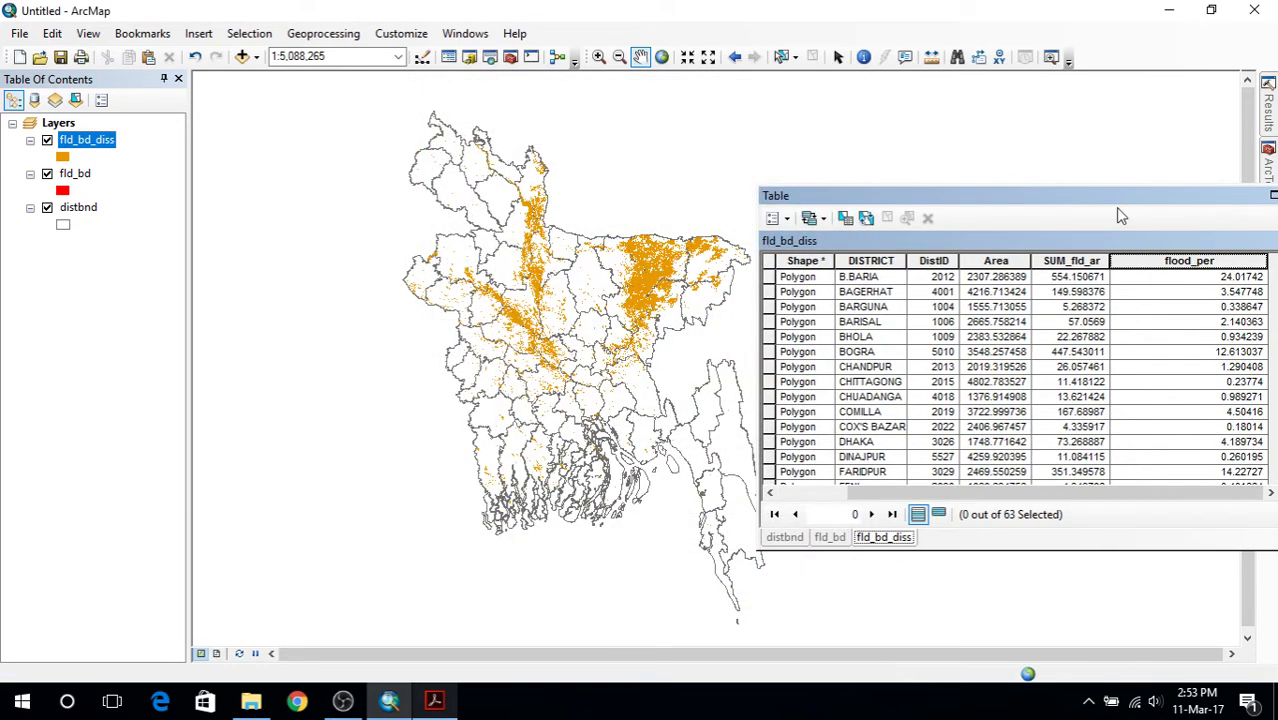
Move the table window fully into view and sort the records by flood_per in descending order.
left_click_drag(1127, 207, 903, 187)
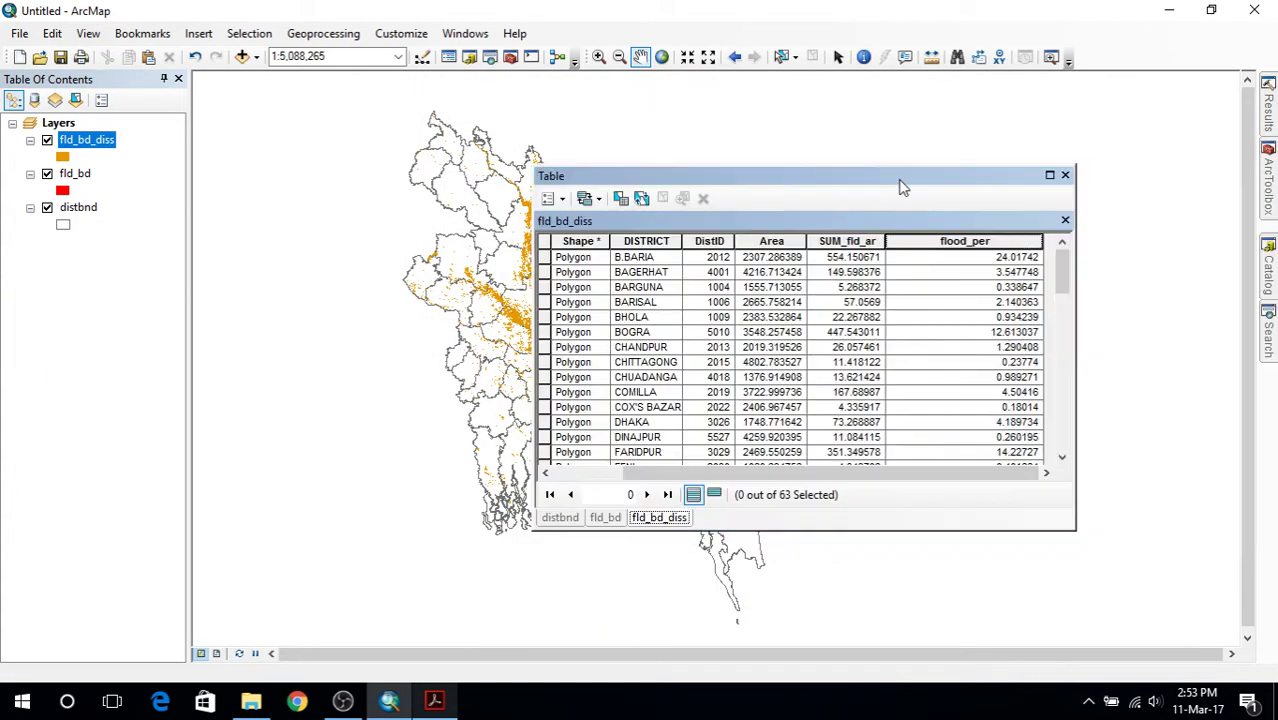
double_click(1012, 242)
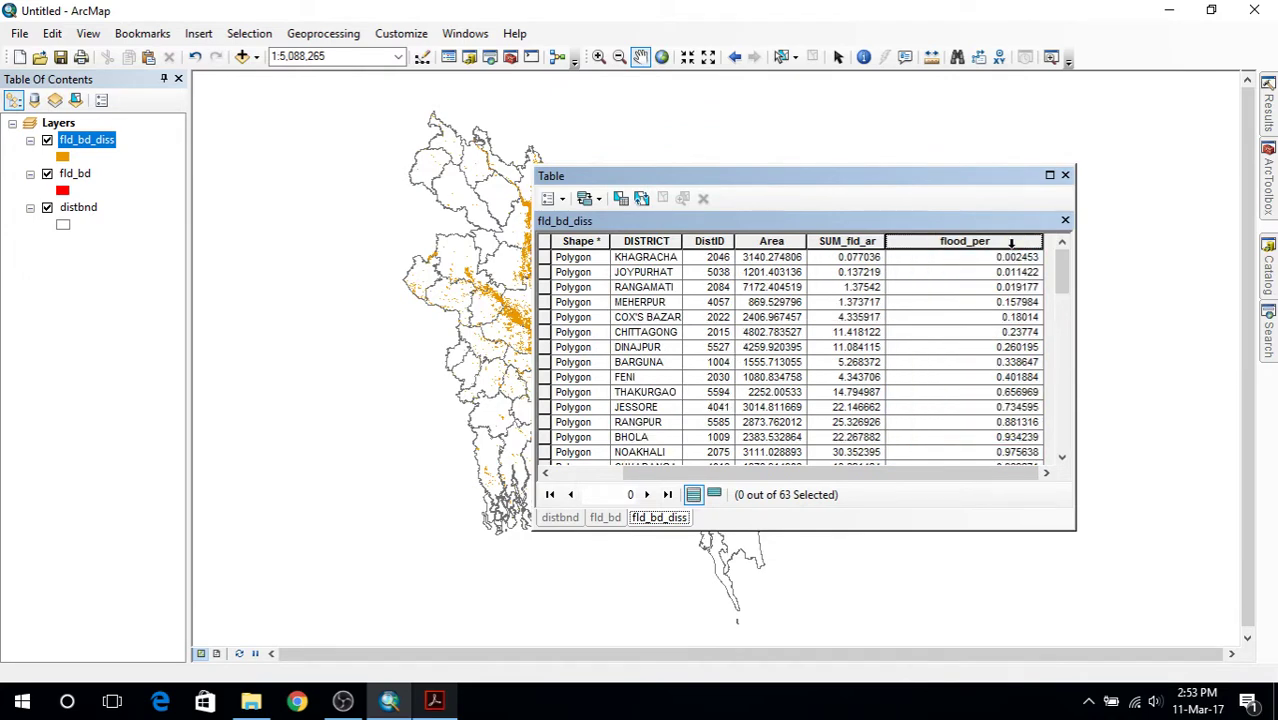
double_click(1011, 242)
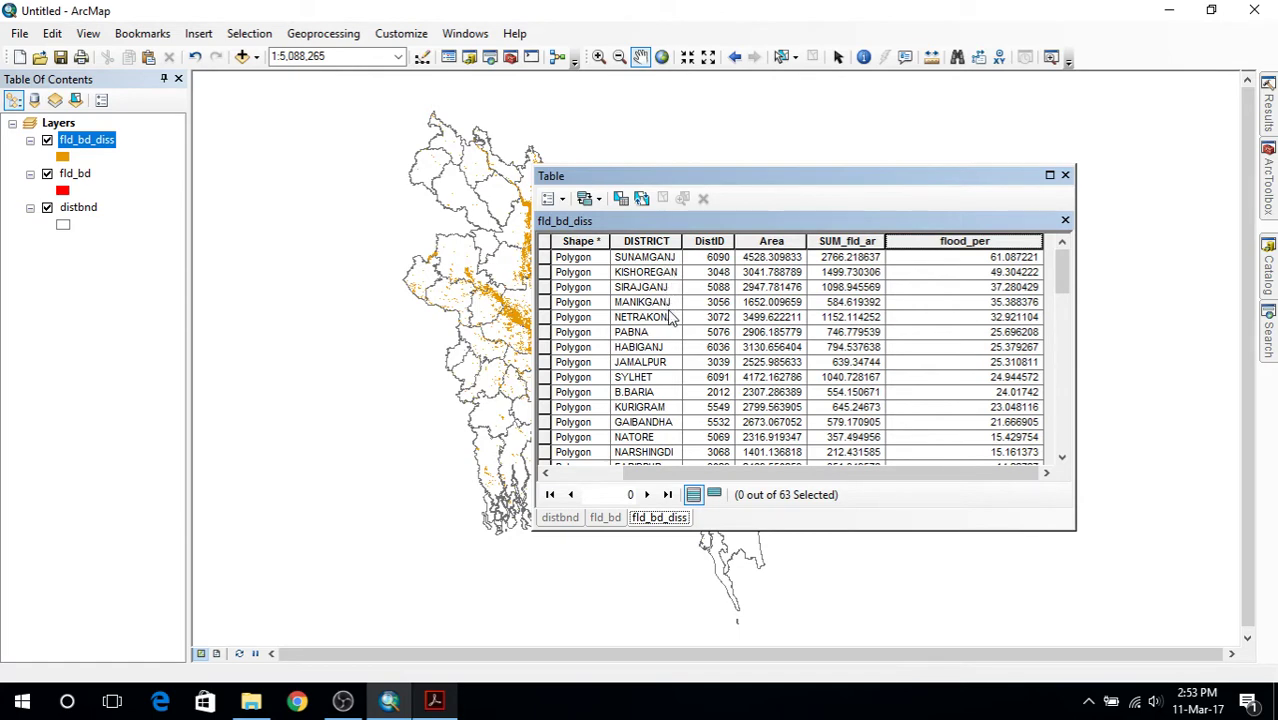
Compare the sorted district ranking with the example in the PDF guide, and view its page on joining the population table.
left_click(434, 701)
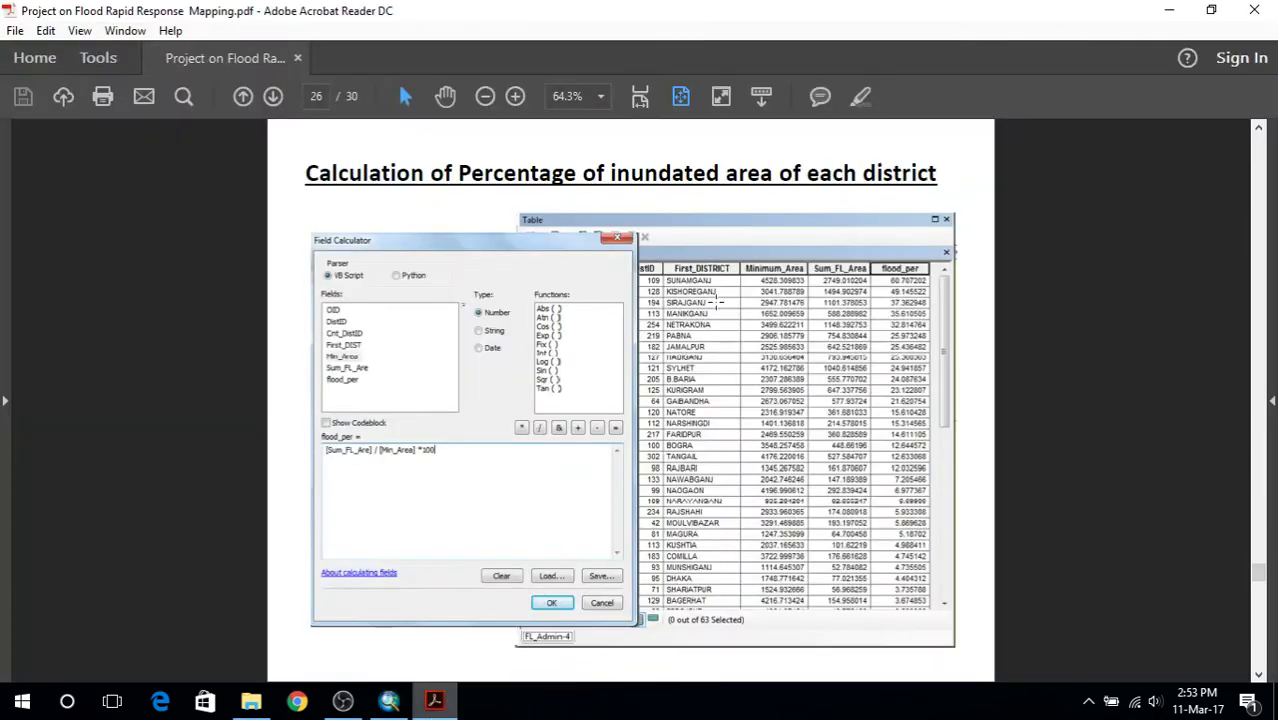
left_click_drag(690, 274, 700, 380)
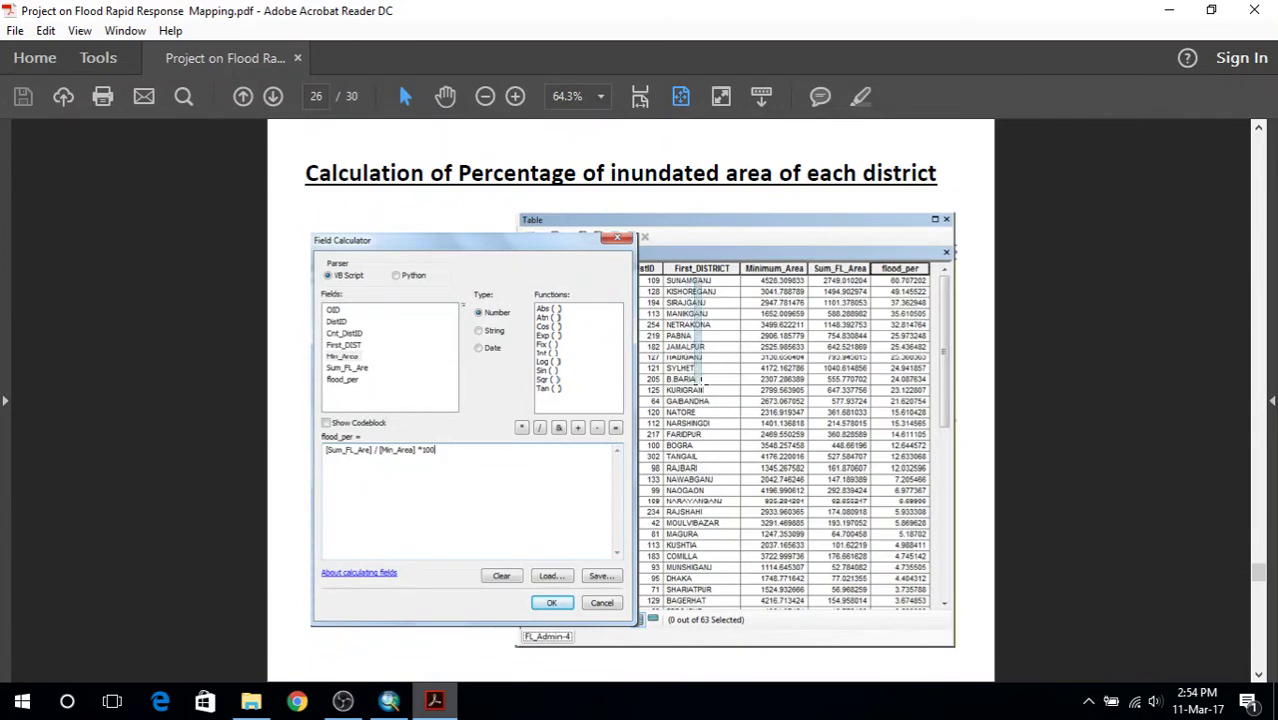
left_click(389, 701)
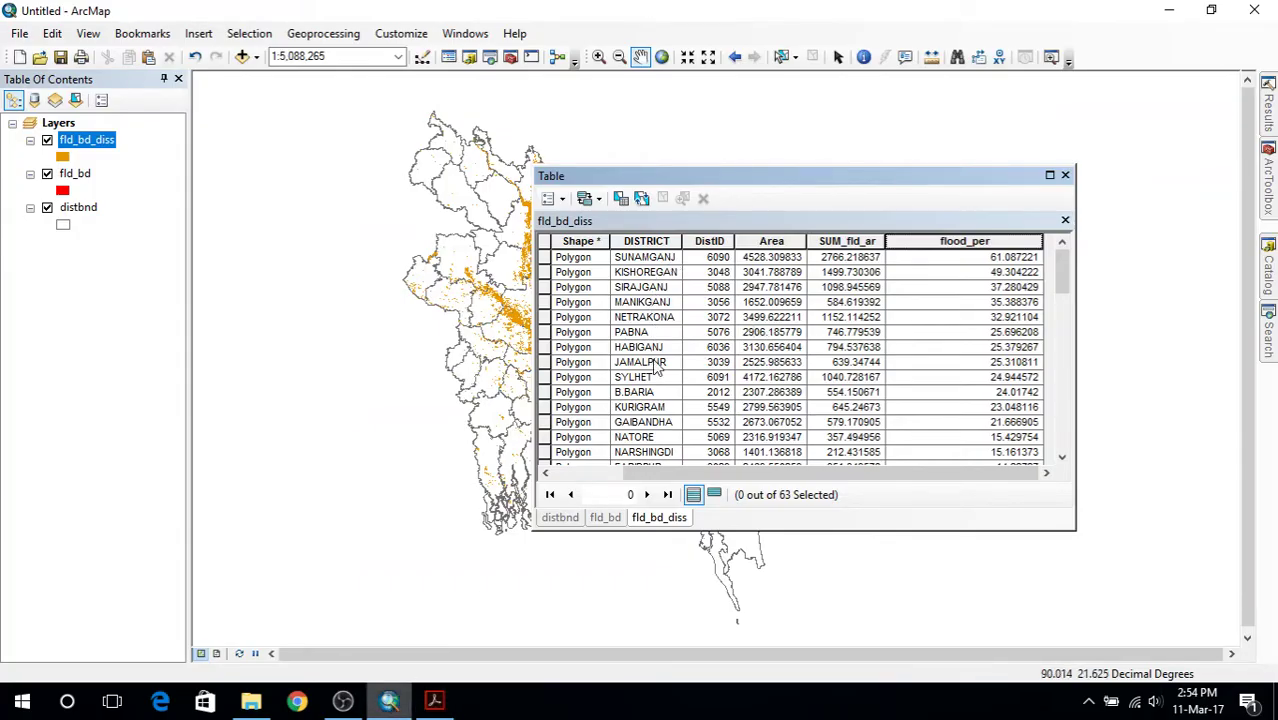
mouse_move(906, 474)
left_mouse_down()
mouse_move(892, 474)
mouse_move(902, 481)
left_mouse_up()
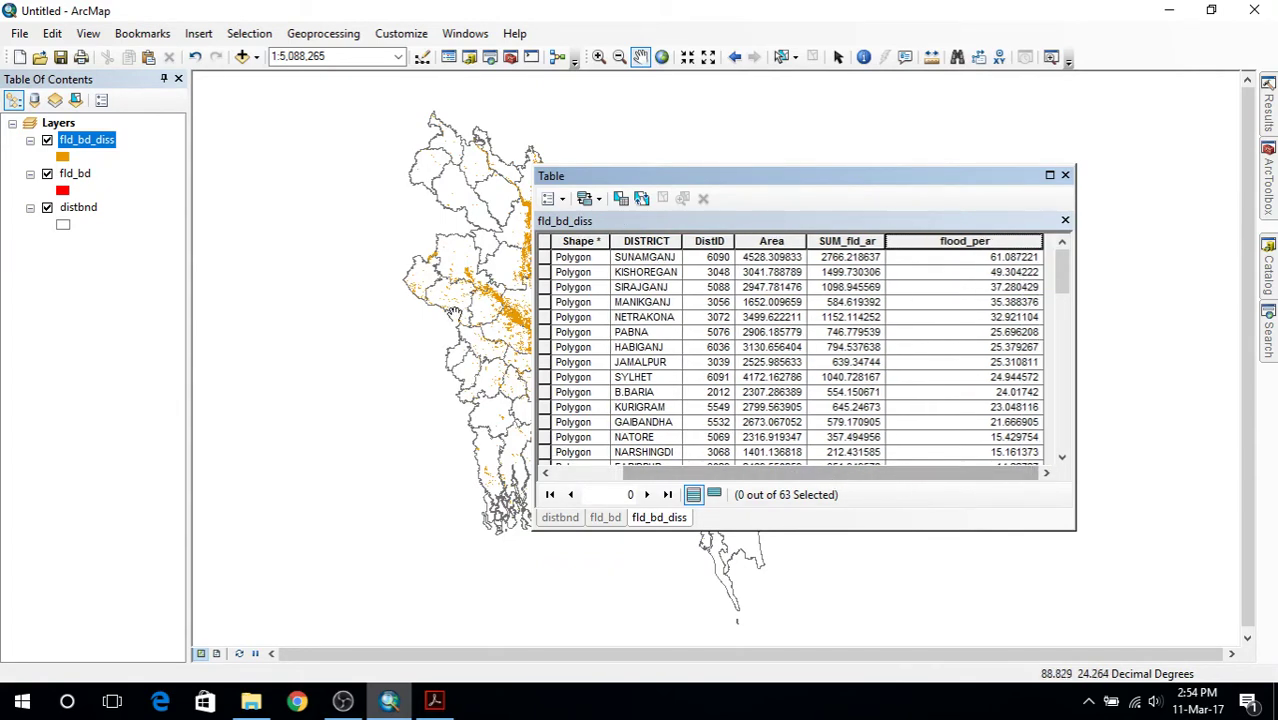
left_click(434, 700)
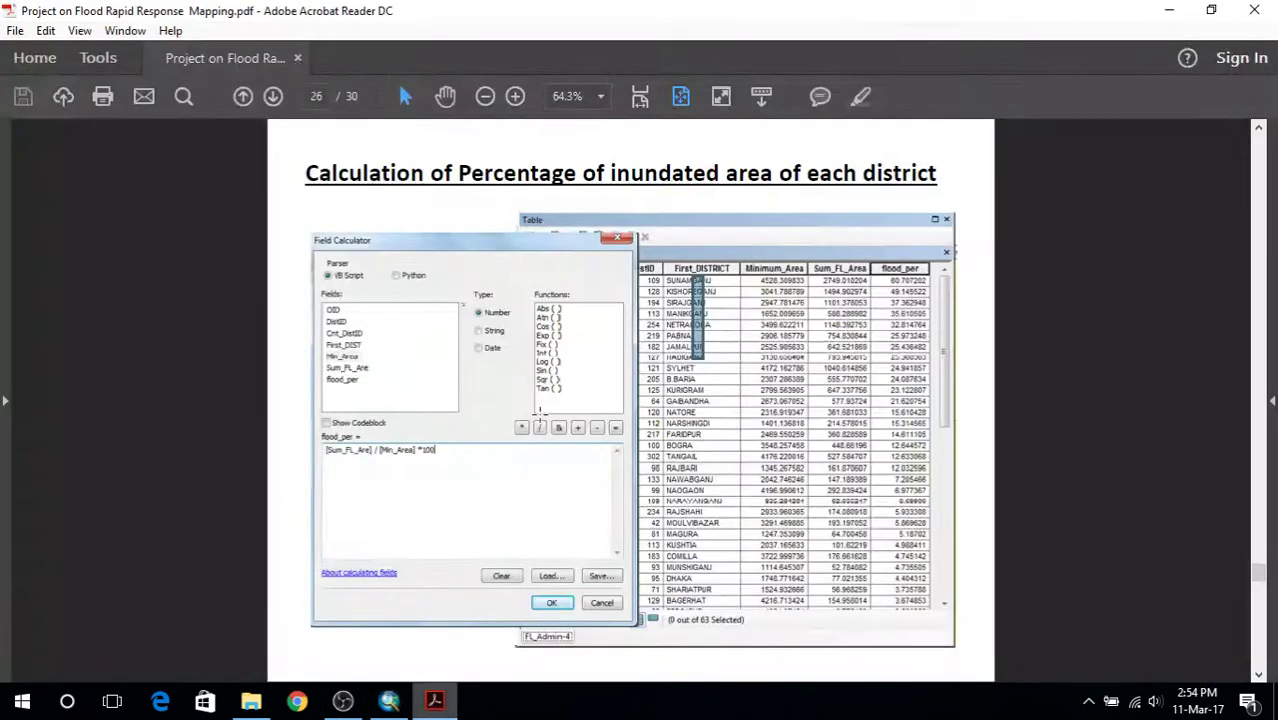
scroll(563, 377, "down", 5)
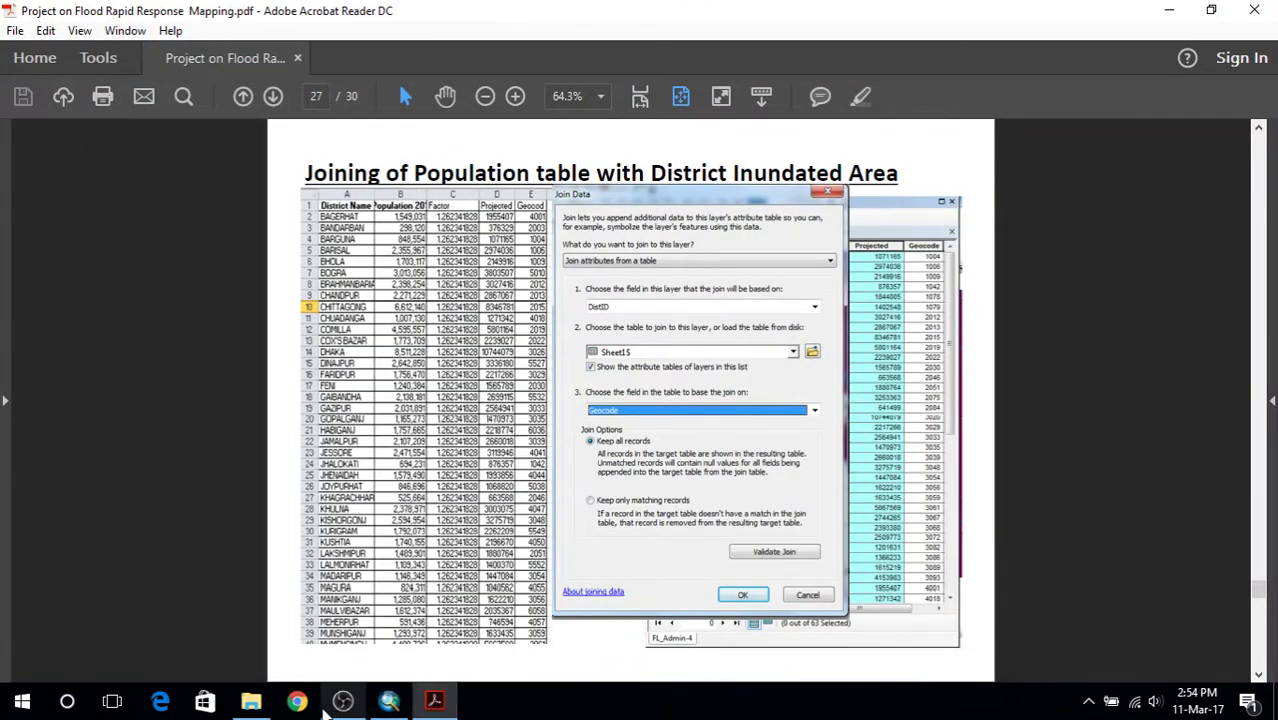
Switch to File Explorer and locate the Dist_Population workbook in the nested Data4Geoinformatics_Assignment02 folder under Flood_Data.
left_click(253, 705)
scroll(503, 424, "down", 1)
scroll(503, 424, "up", 1)
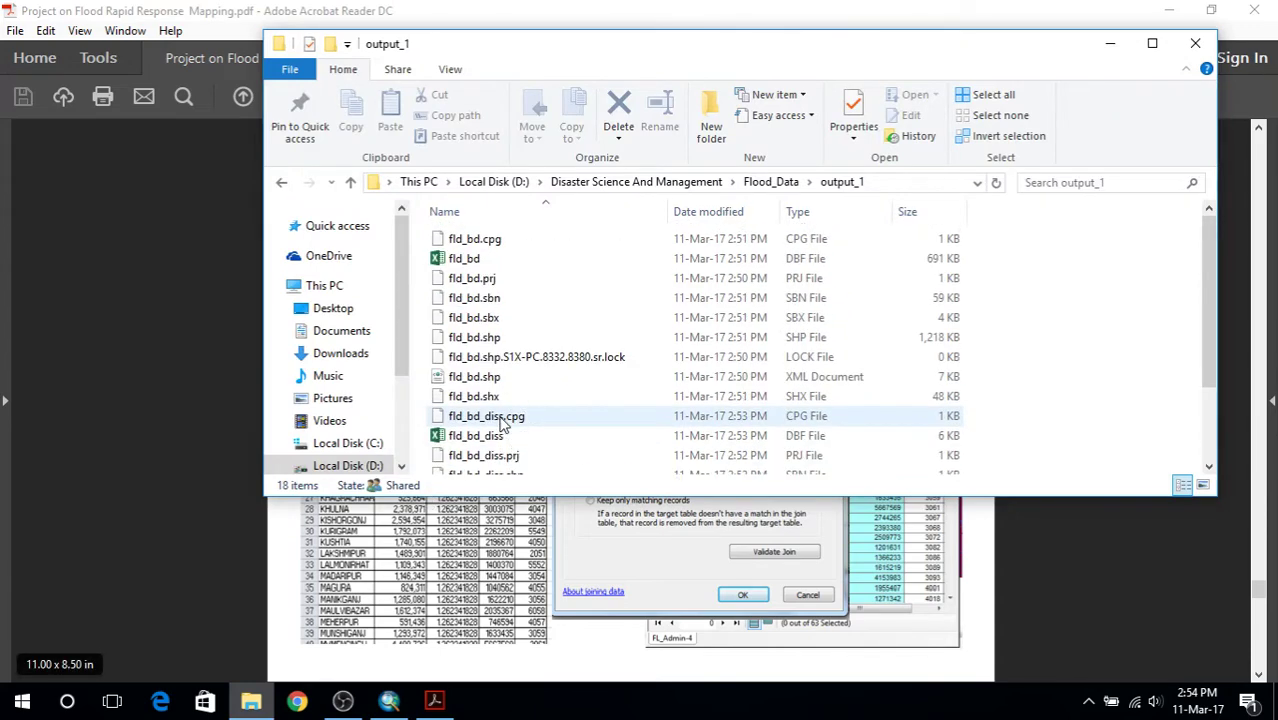
left_click(350, 182)
double_click(490, 240)
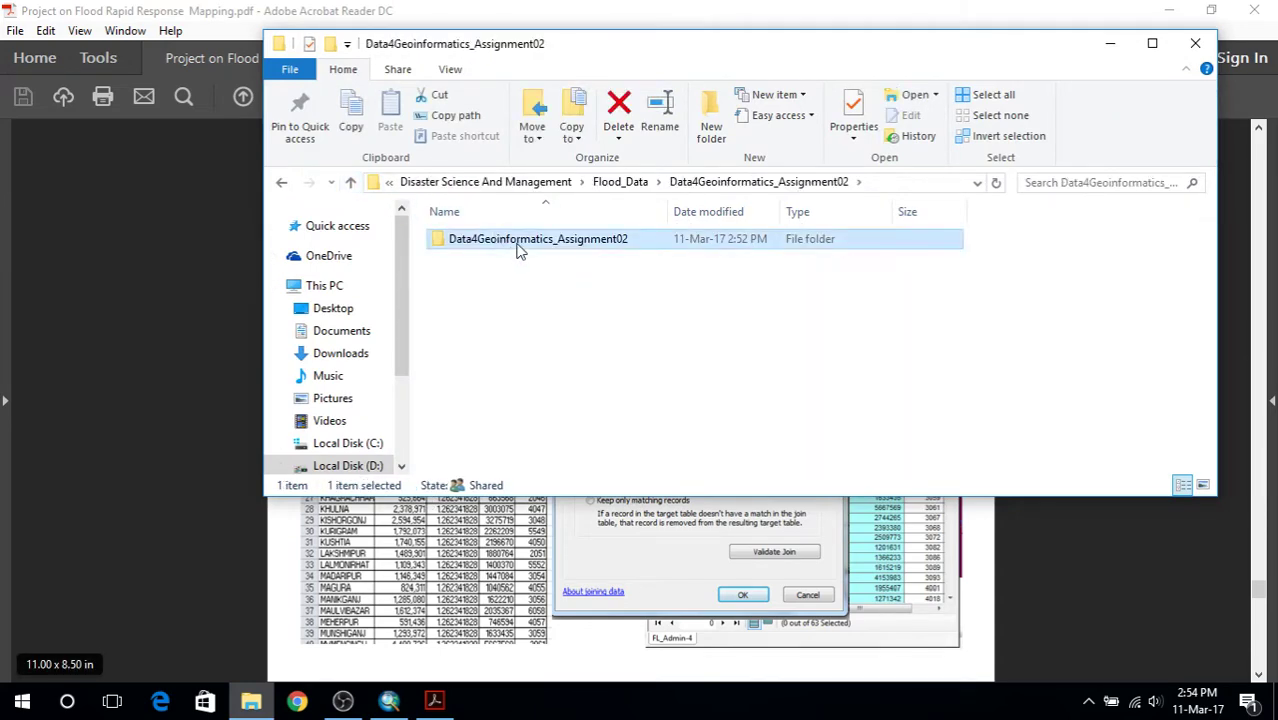
double_click(515, 242)
scroll(495, 370, "down", 2)
scroll(495, 368, "down", 3)
scroll(505, 352, "up", 1)
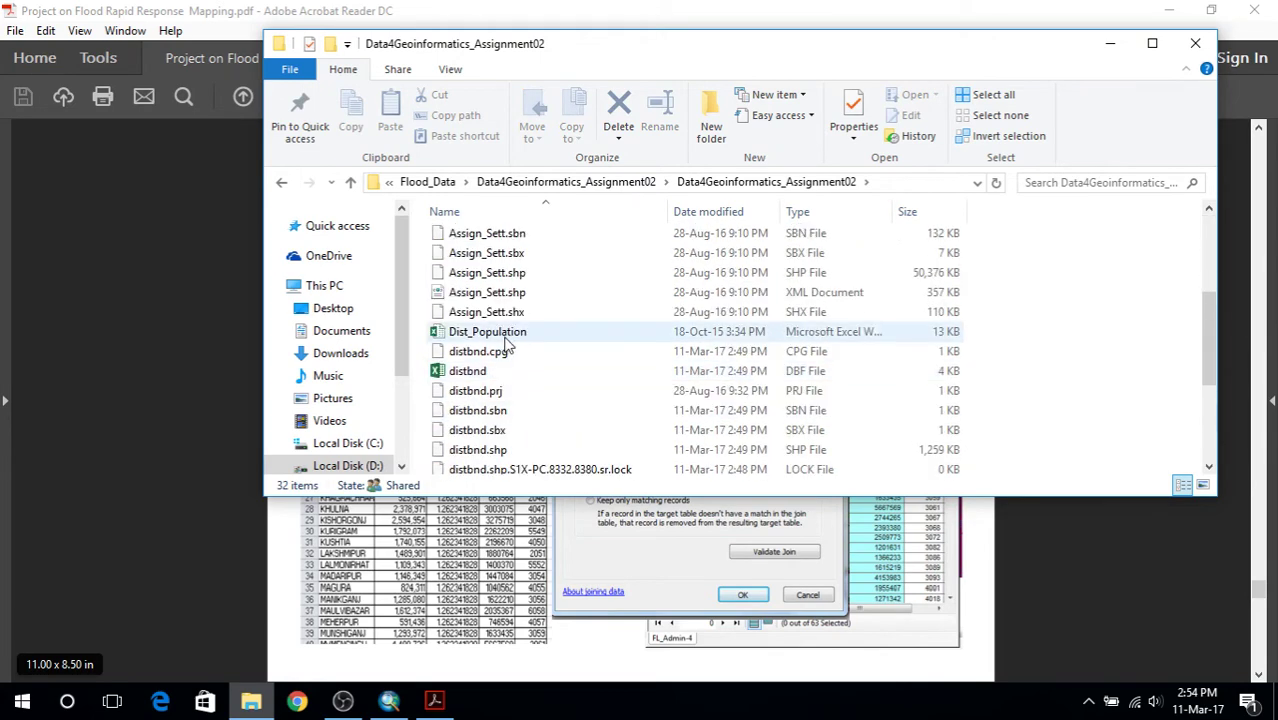
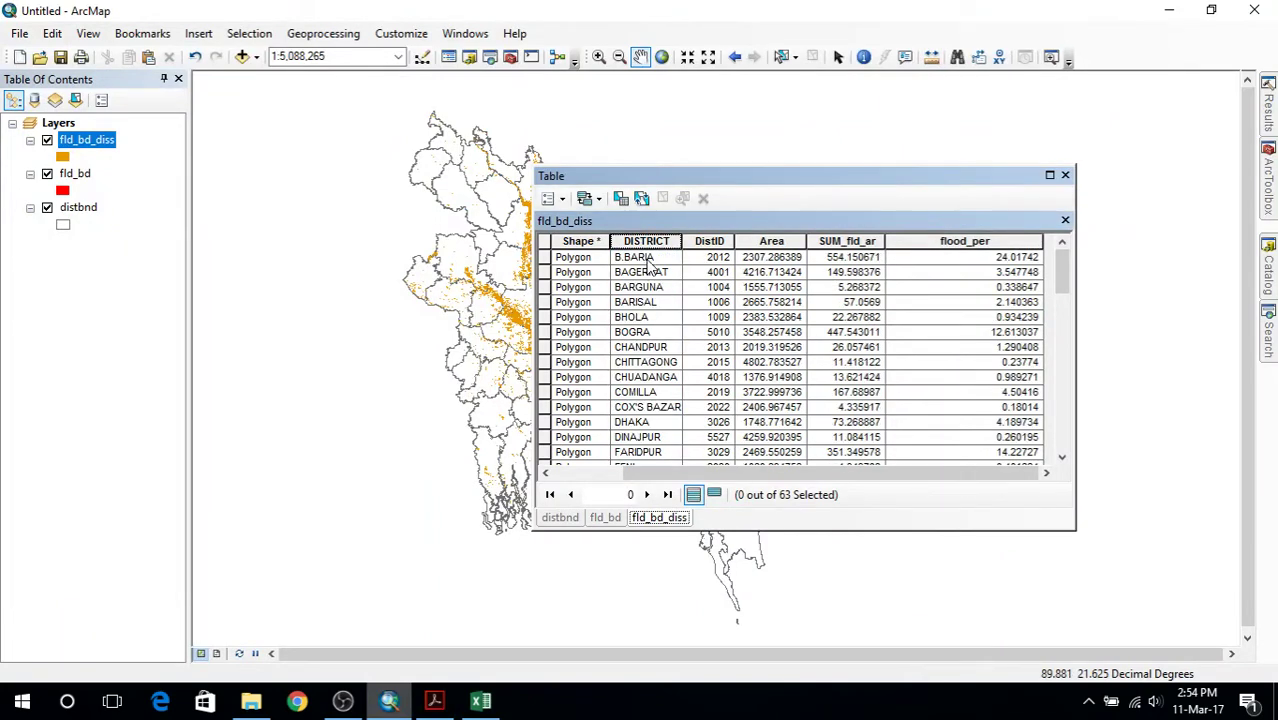
In the Dist_Population workbook in Excel, move the BRAHMANBARIA district and population cells to row 2, above BAGERHAT.
left_click(480, 701)
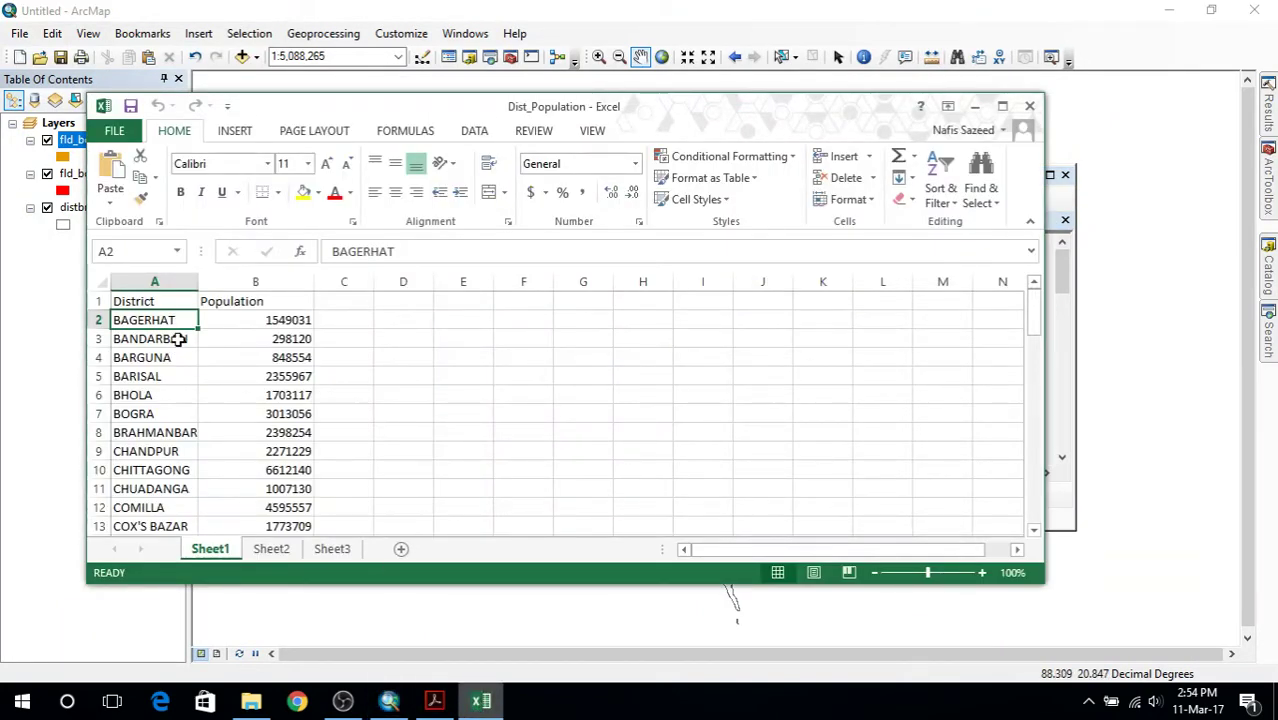
left_click(152, 434)
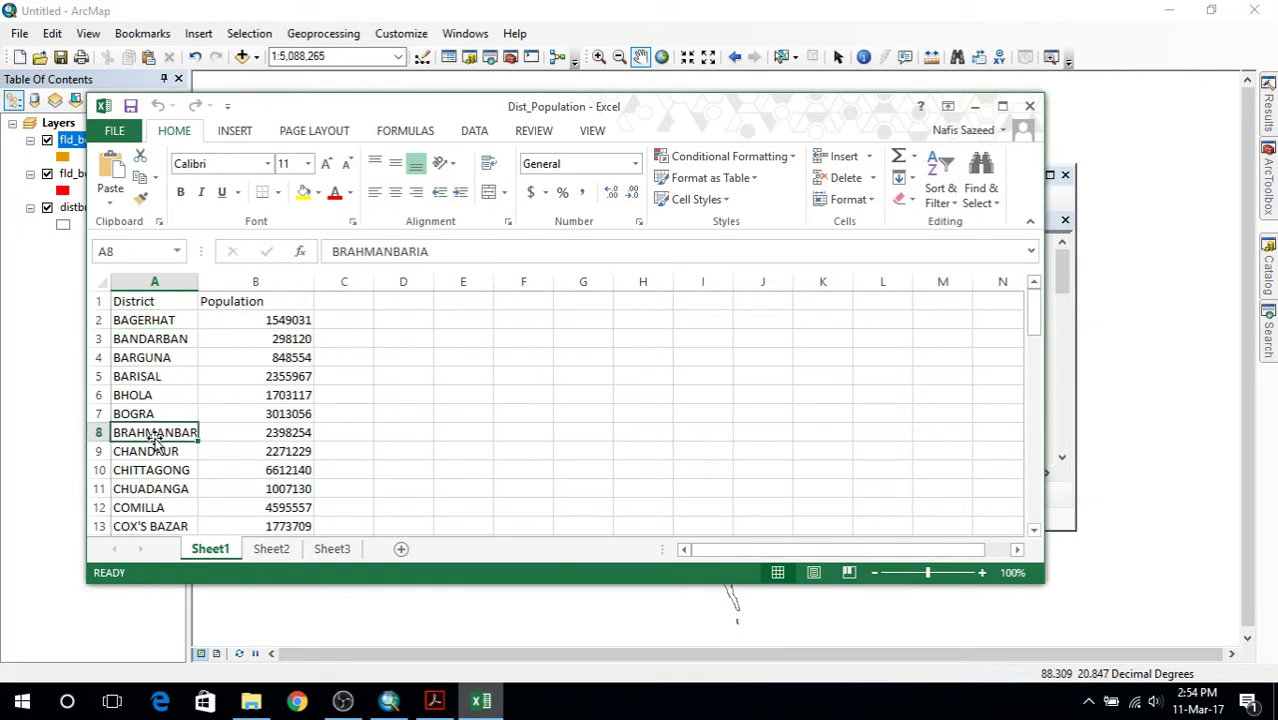
left_click(262, 430, "shift")
key("ctrl+c")
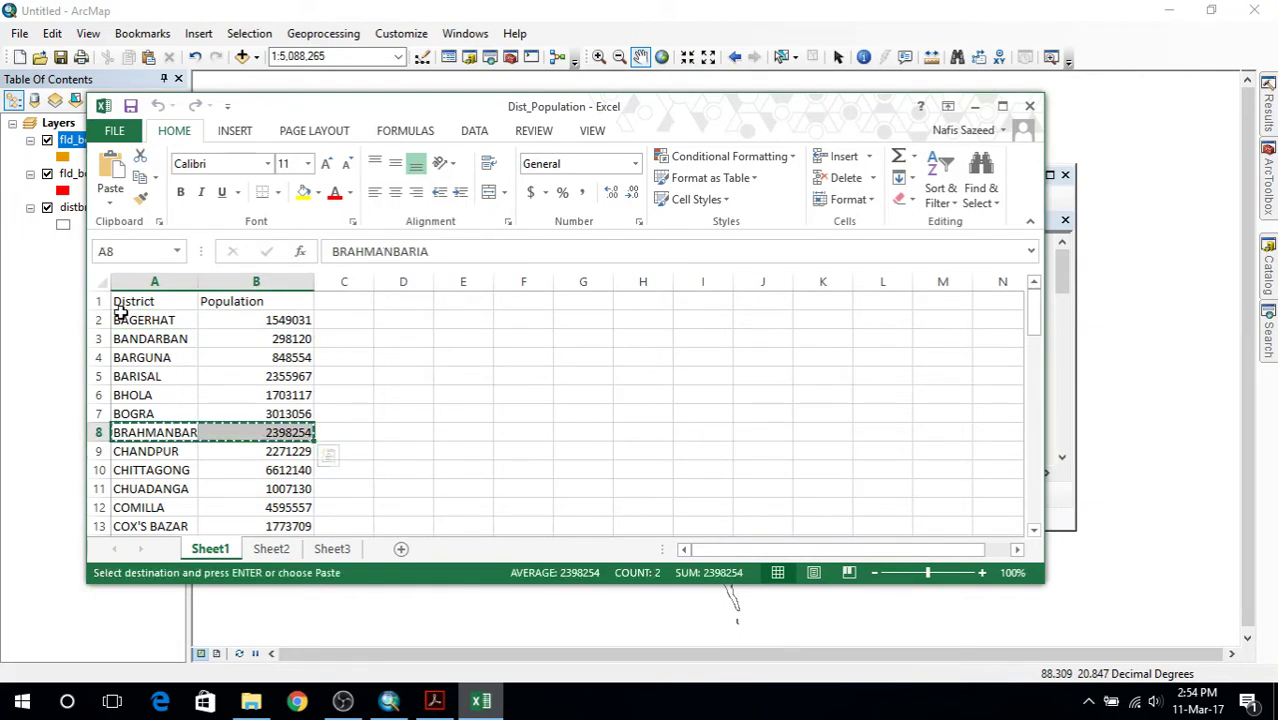
left_click(124, 318)
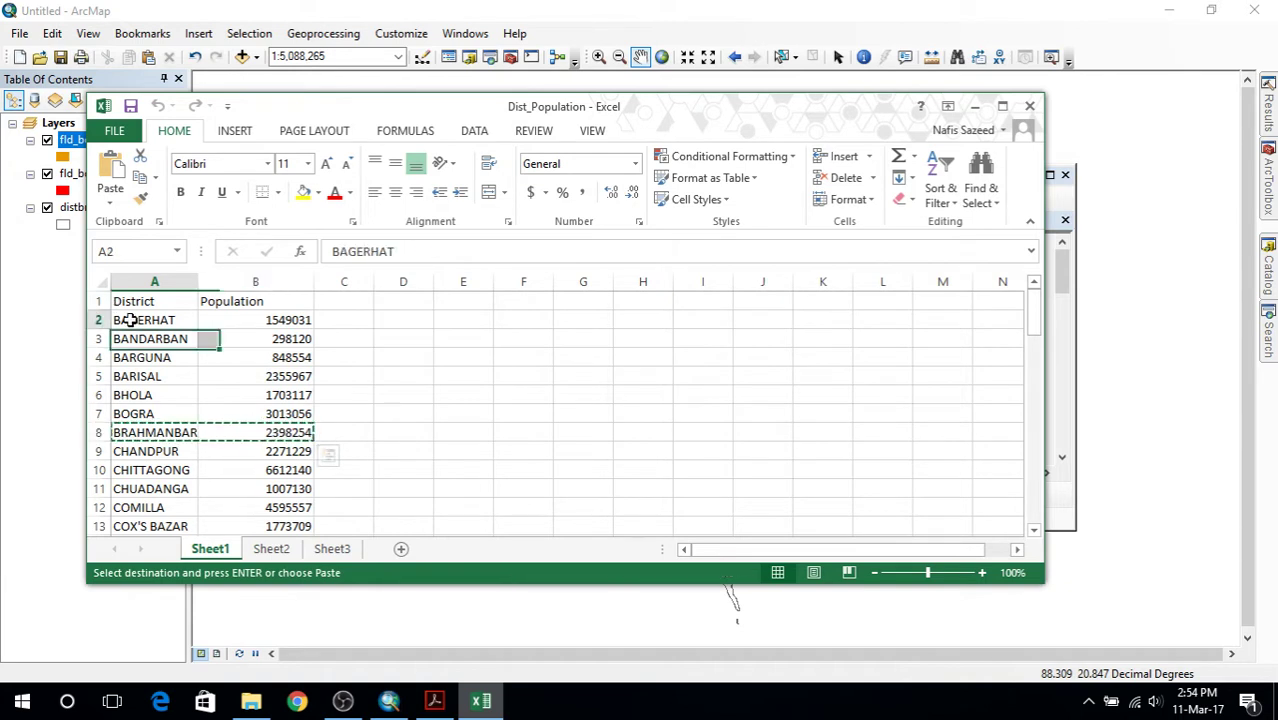
left_click(264, 322, "shift")
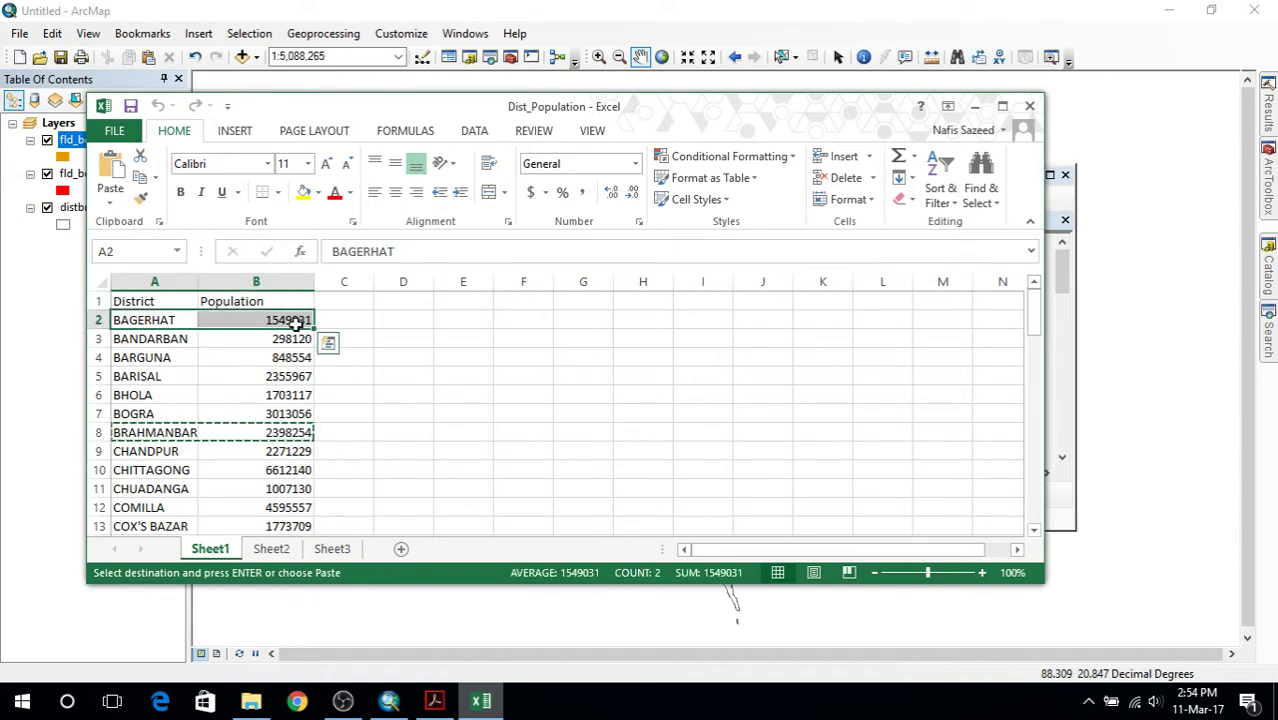
right_click(259, 322)
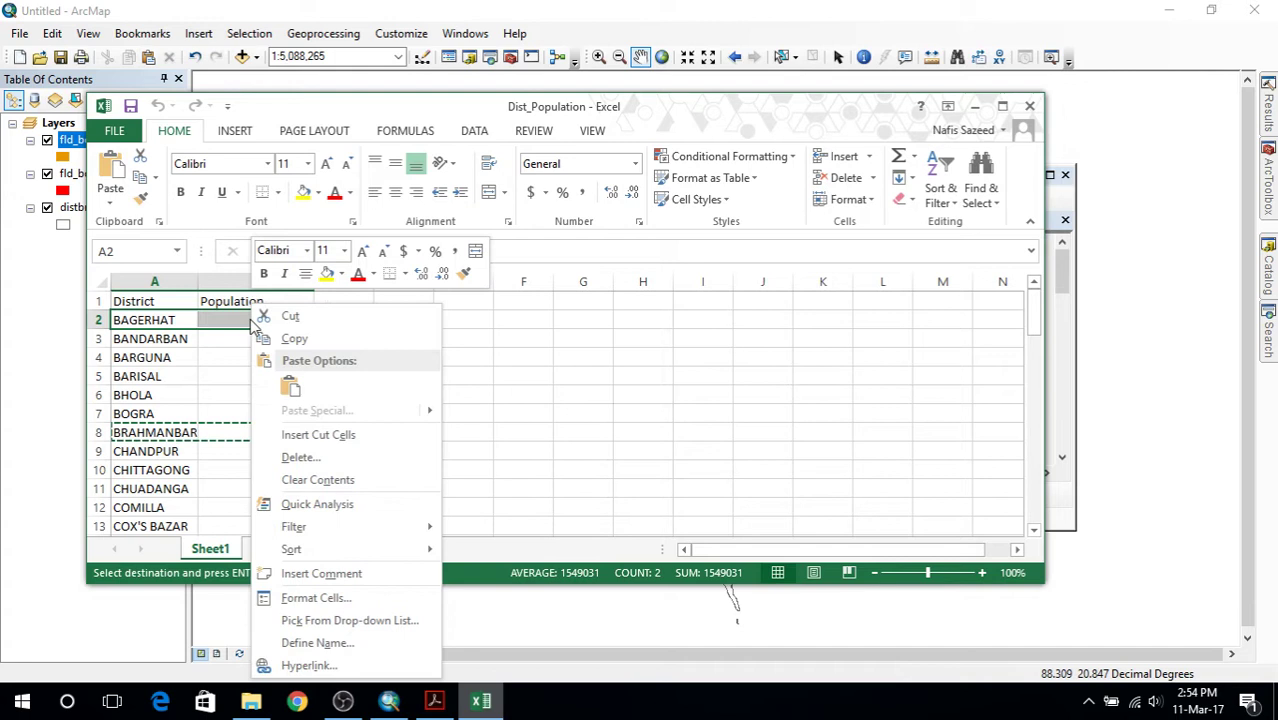
left_click(348, 434)
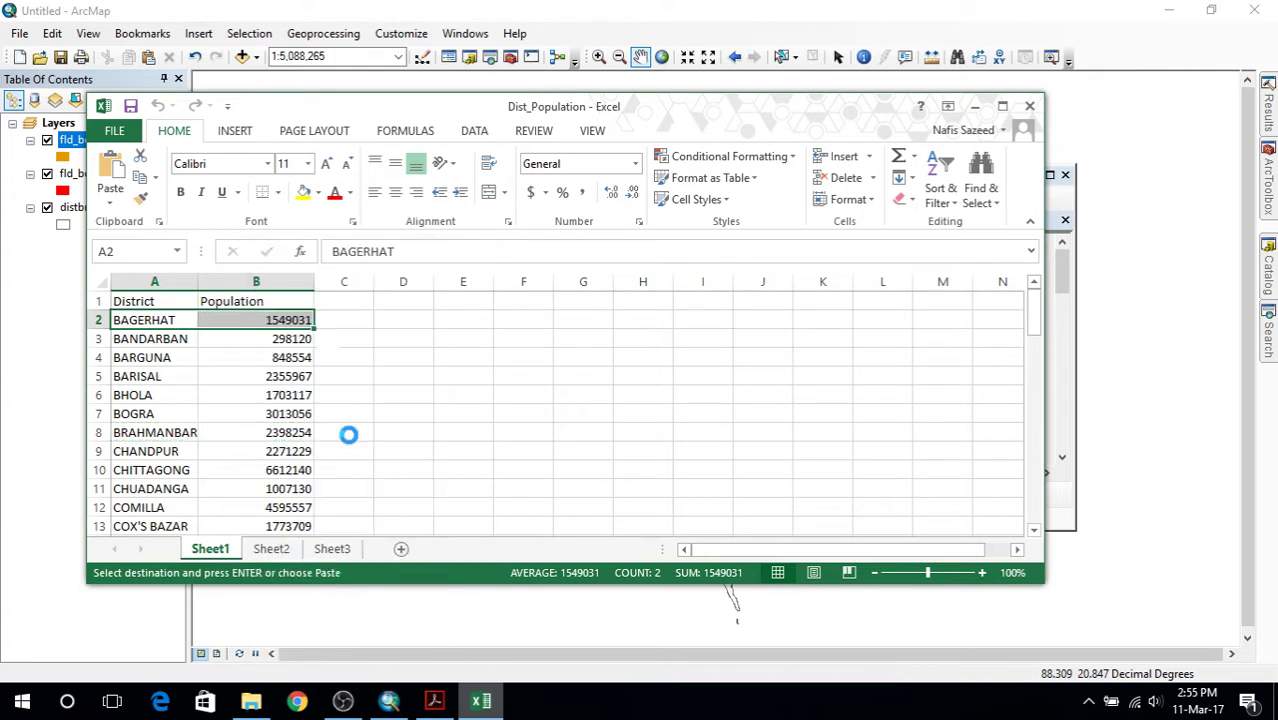
Replace the BRAHMANBARIA district name in cell A2 with B.BARIA.
left_click(185, 316)
key("Delete")
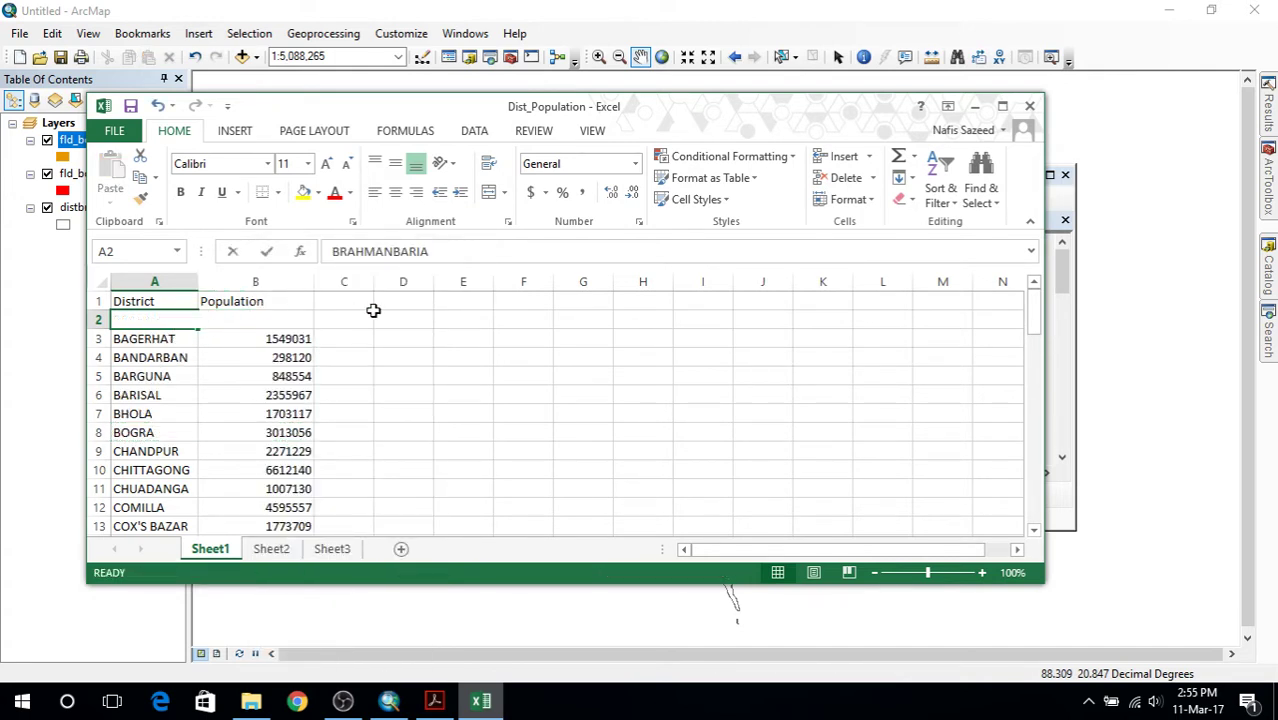
type("B")
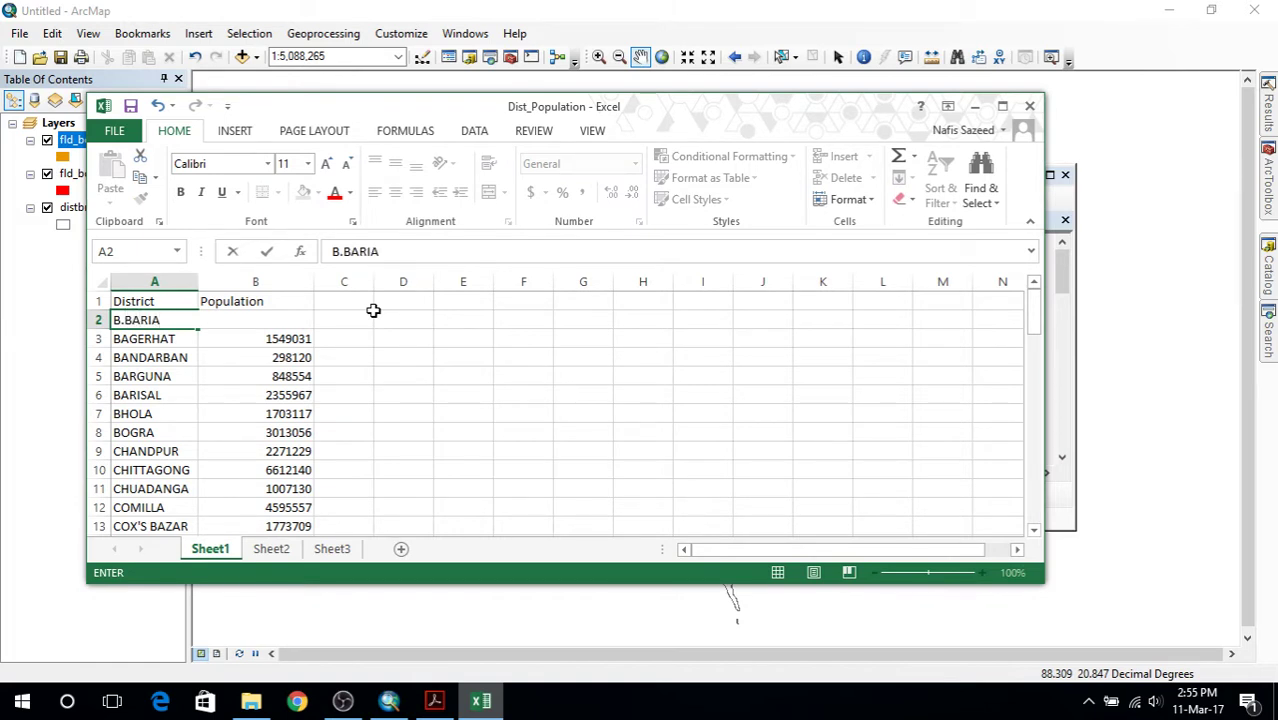
key("Return")
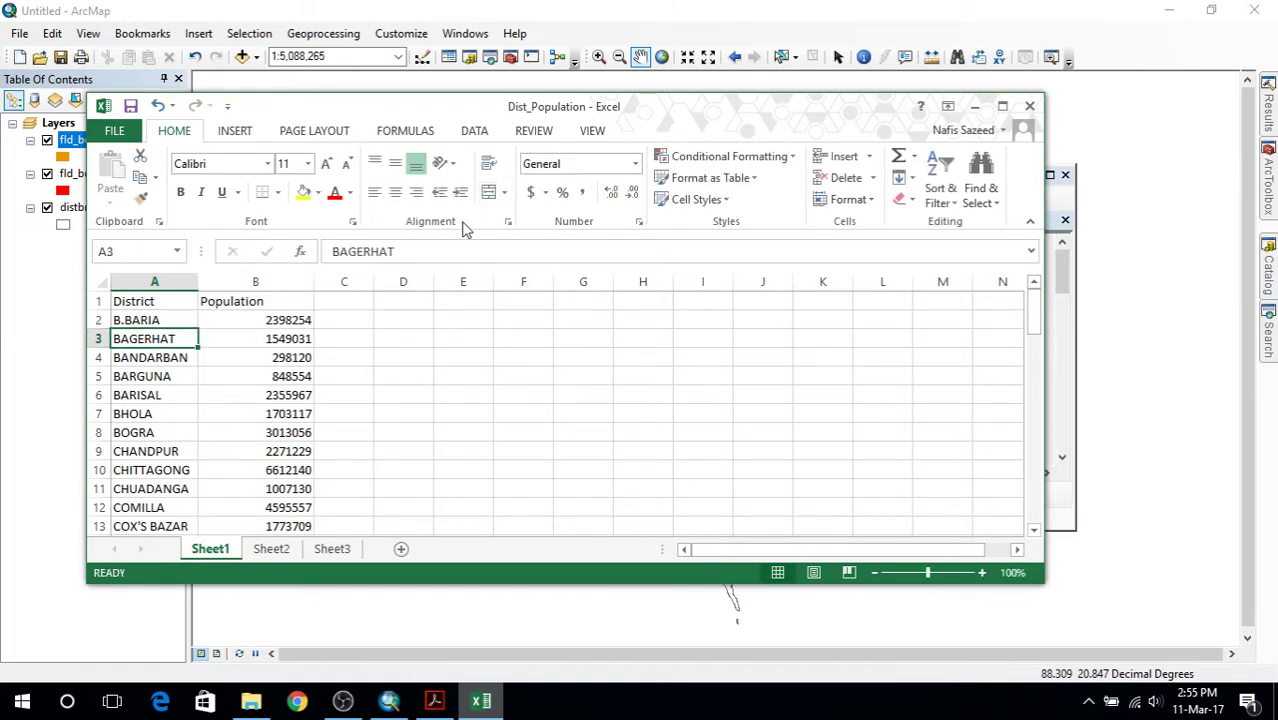
Check the column headings of the population table in the PDF guide, and enter the heading Factor in cell C1 of the workbook.
left_click(358, 300)
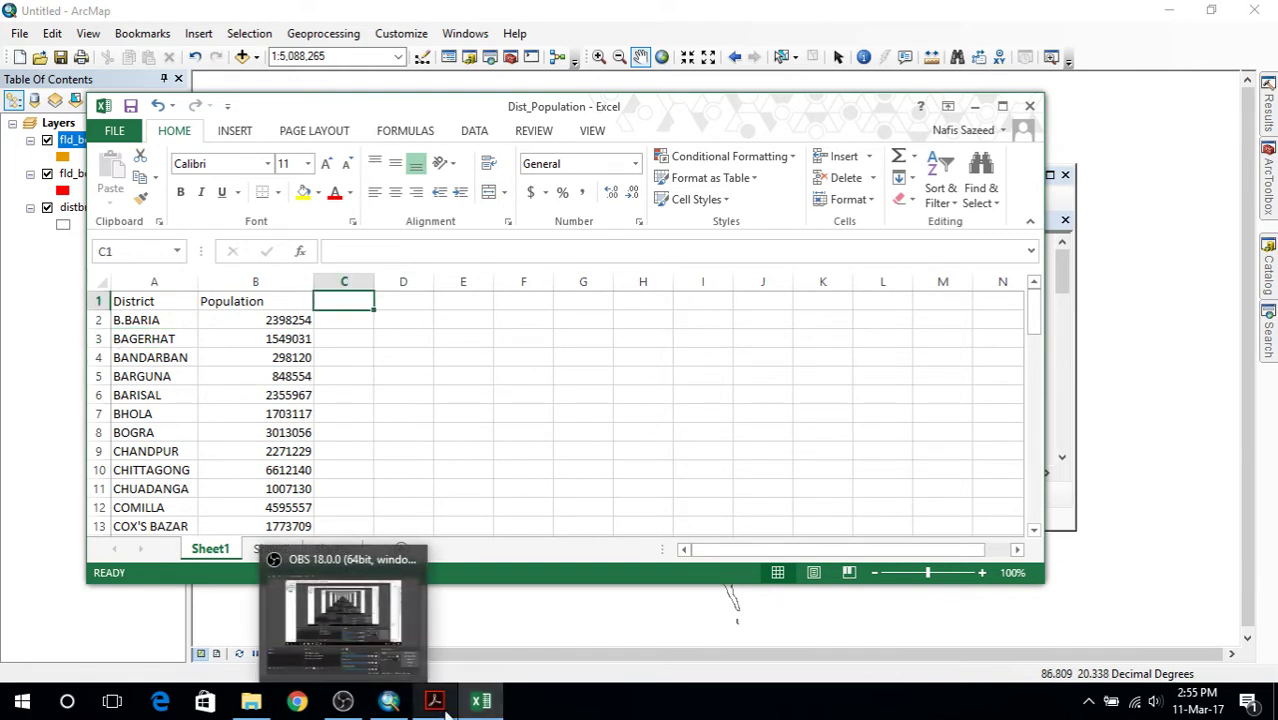
left_click(381, 708)
left_click(434, 701)
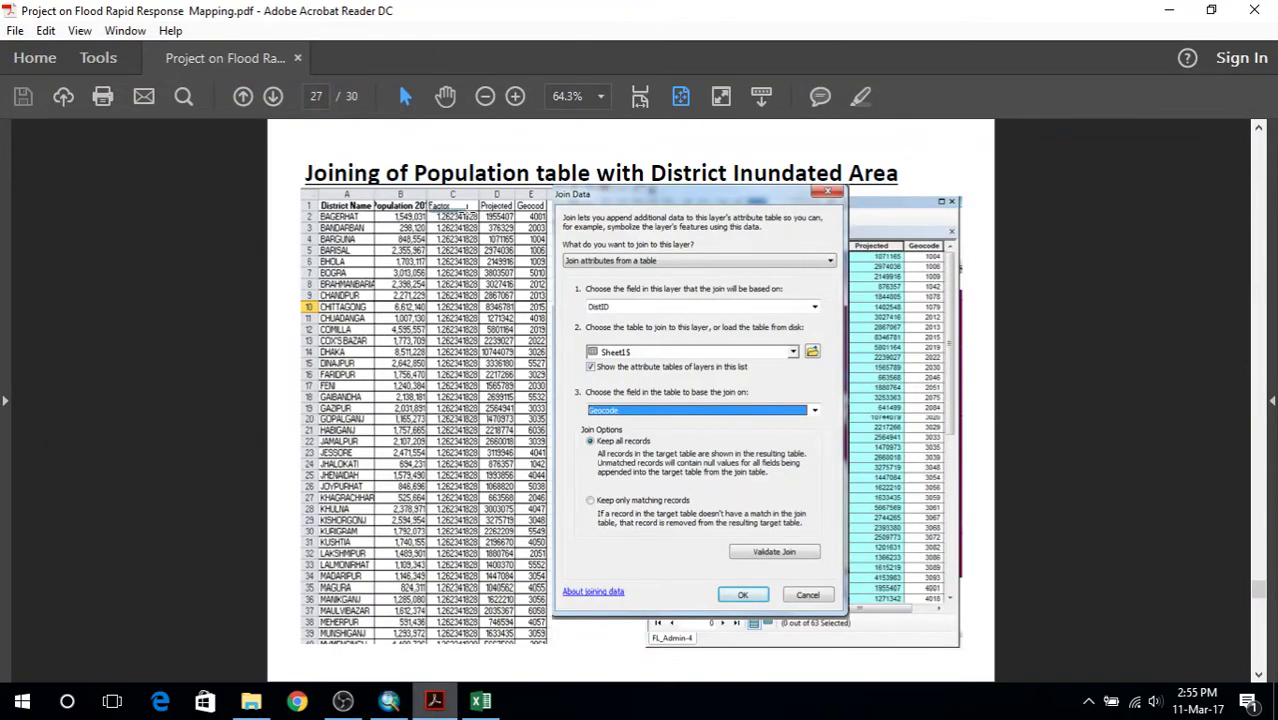
key("alt+Tab")
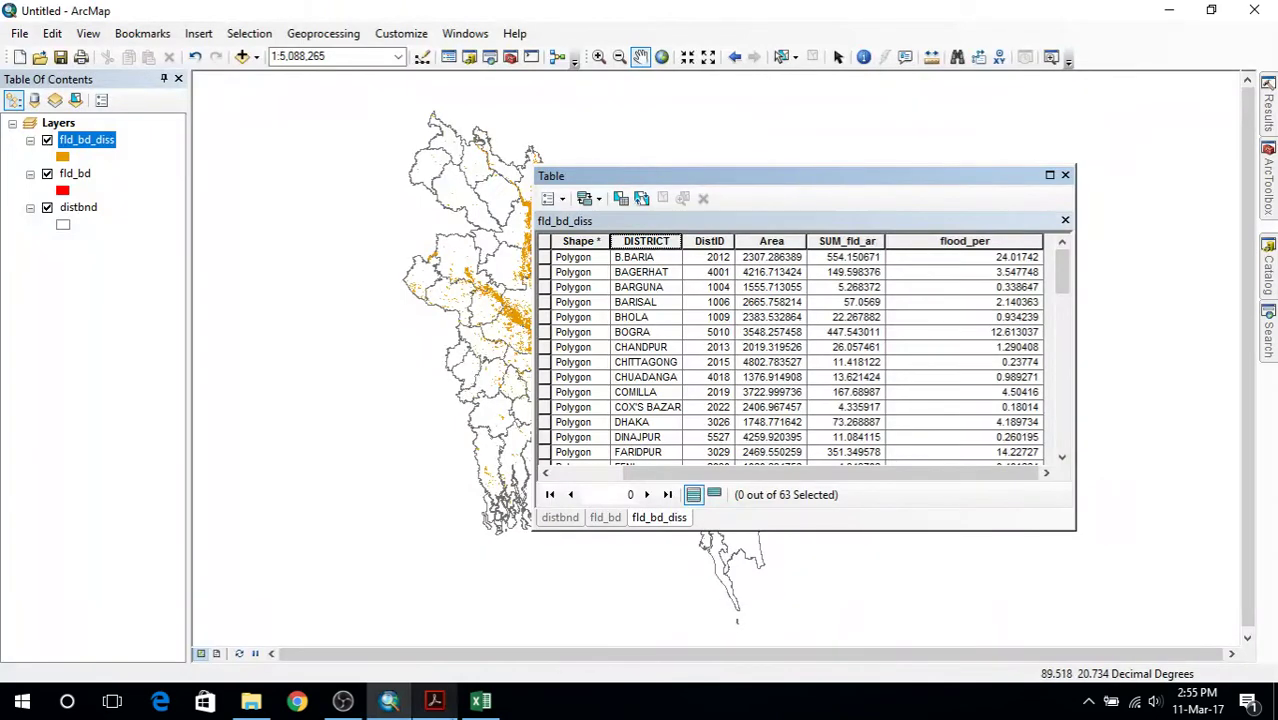
left_click(480, 701)
type("Factor")
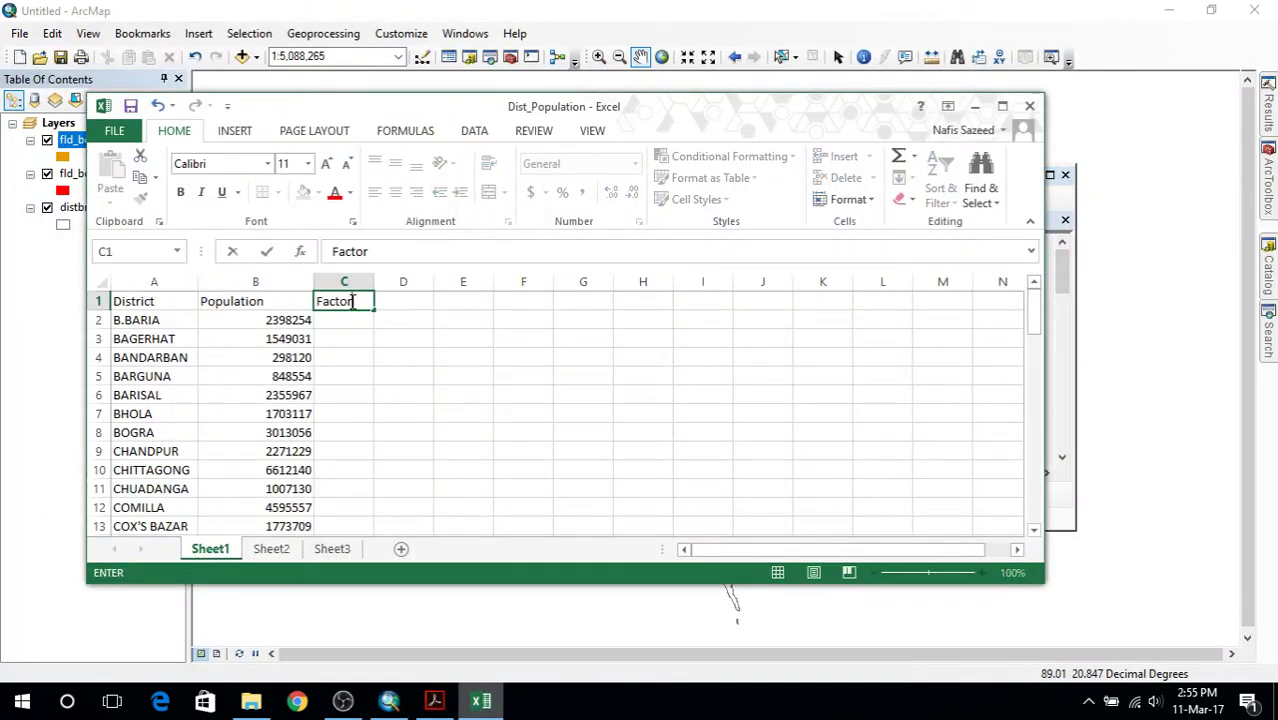
key("Tab")
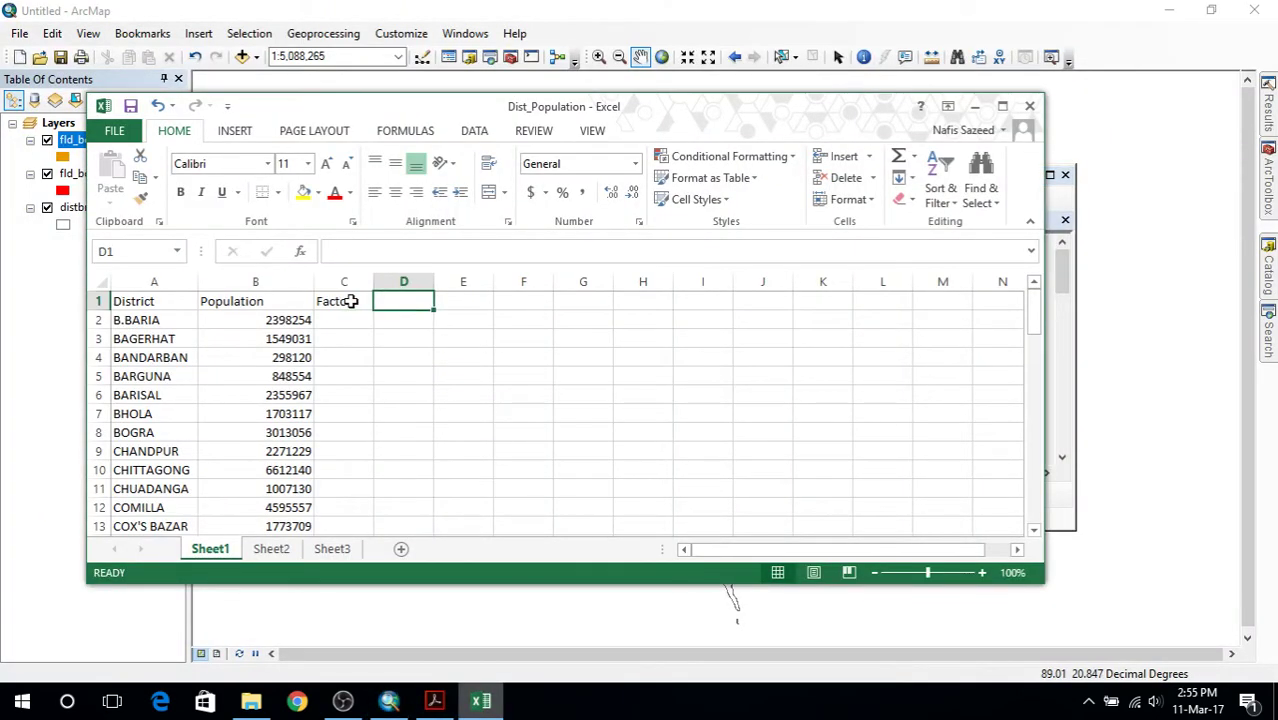
Enter the heading Proj_pop in cell D1, next to Factor.
type("Projected Popul")
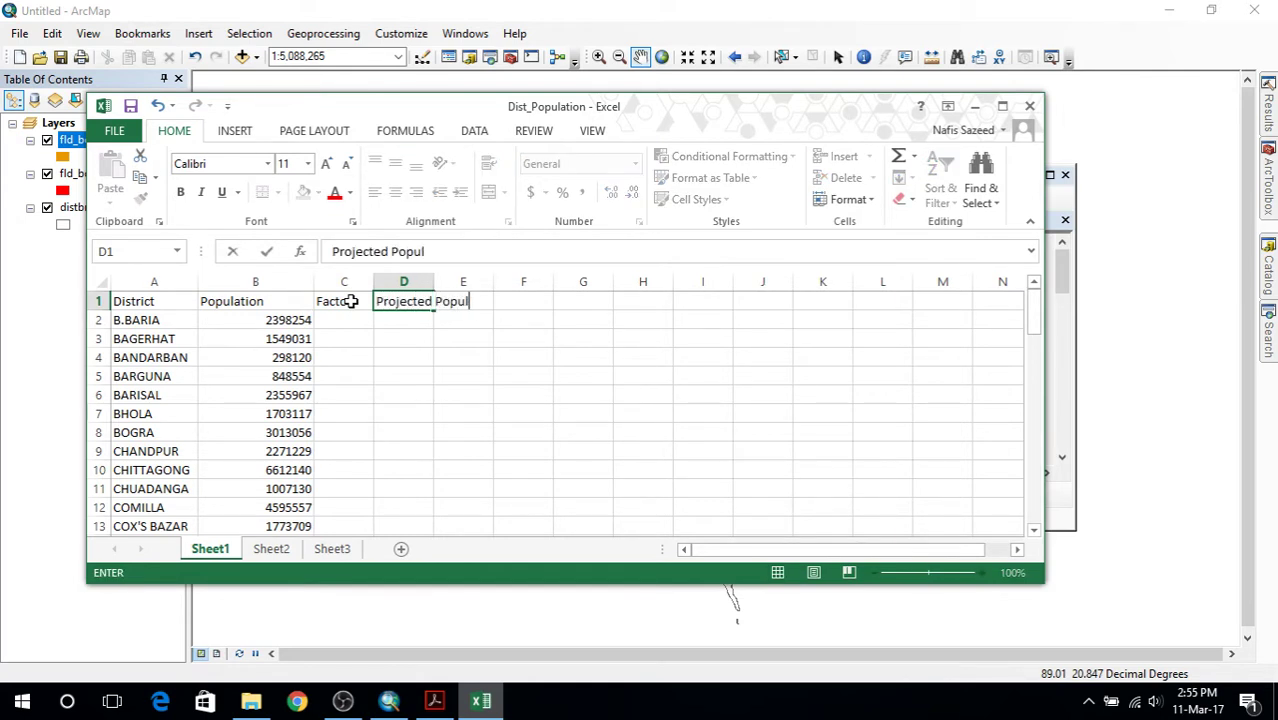
key("BackSpace")
key("BackSpace")
key("BackSpace")
key("BackSpace")
key("BackSpace")
key("BackSpace")
key("BackSpace")
key("BackSpace")
key("BackSpace")
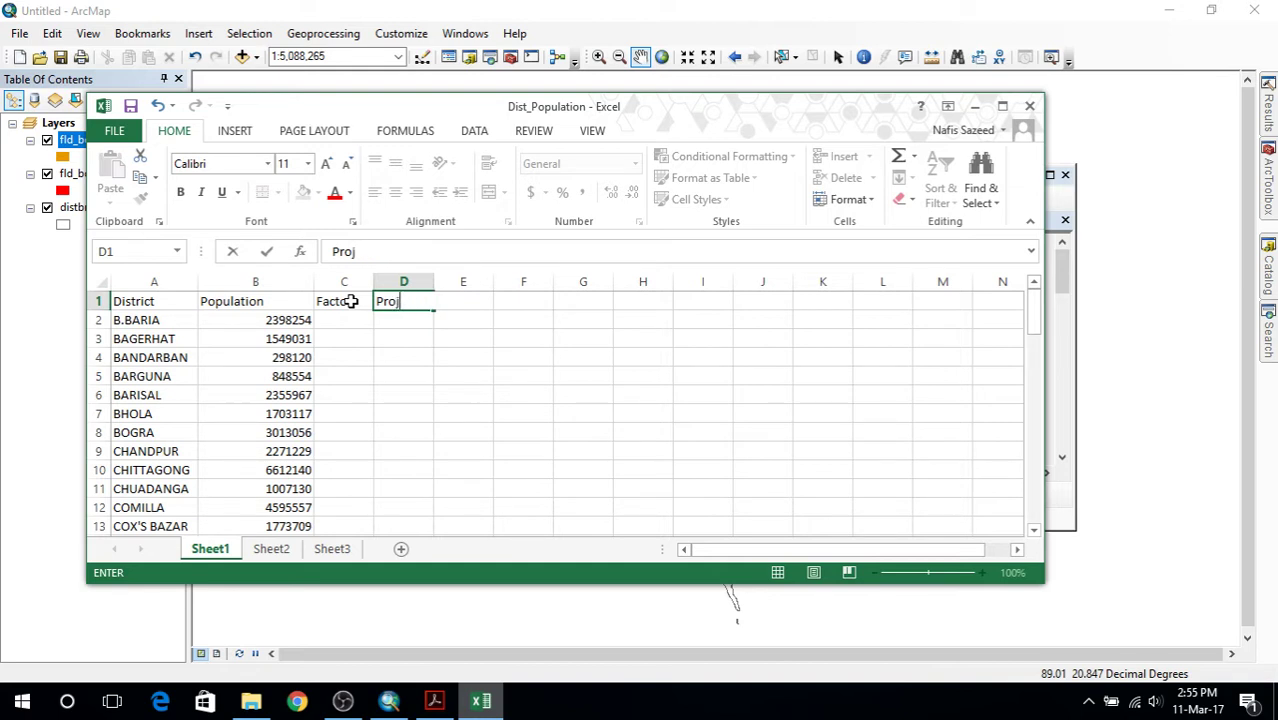
type("_pop")
key("Return")
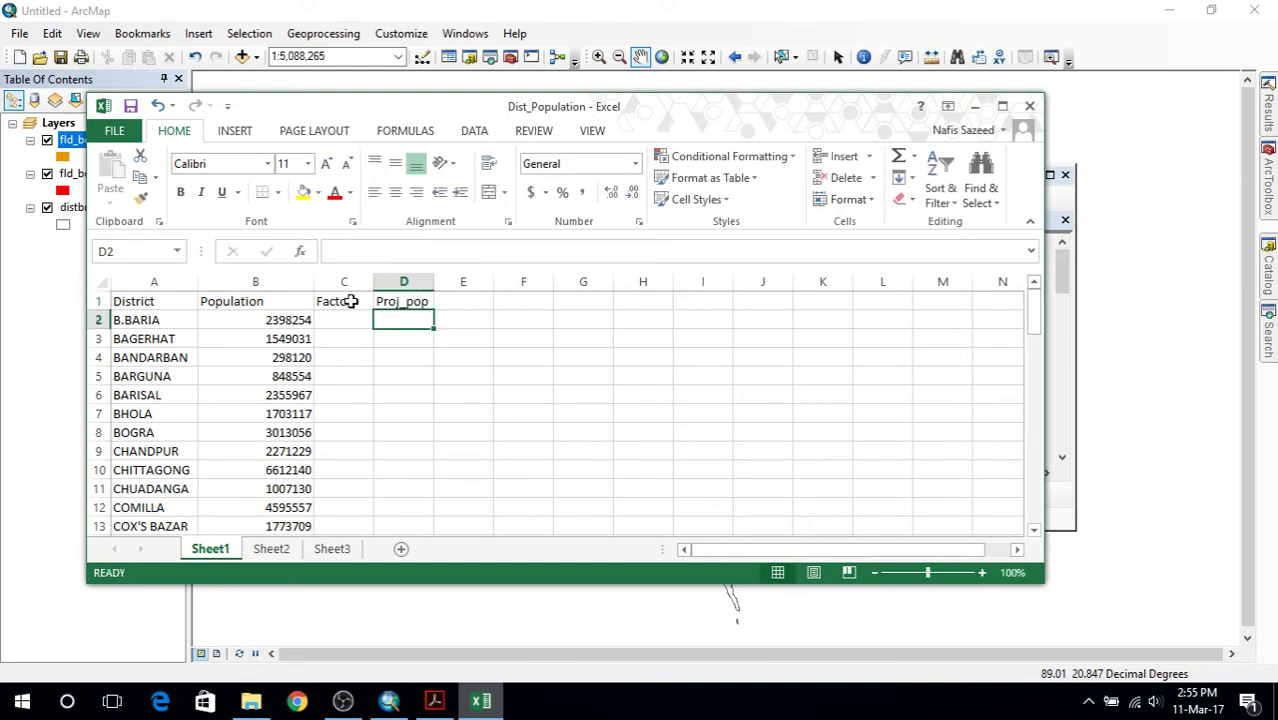
Enter the growth expression (1+1.3/100)^5 in cell C2 under Factor, and reopen the cell for editing.
left_click(341, 319)
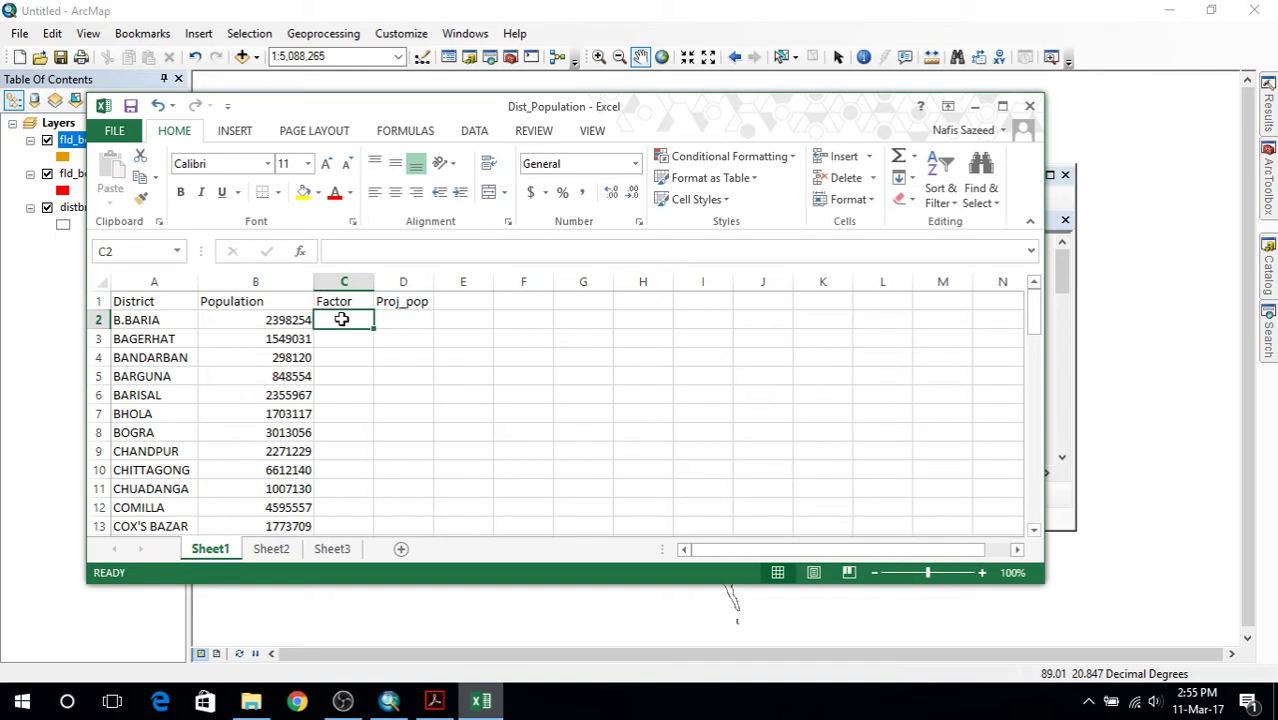
left_click(398, 243)
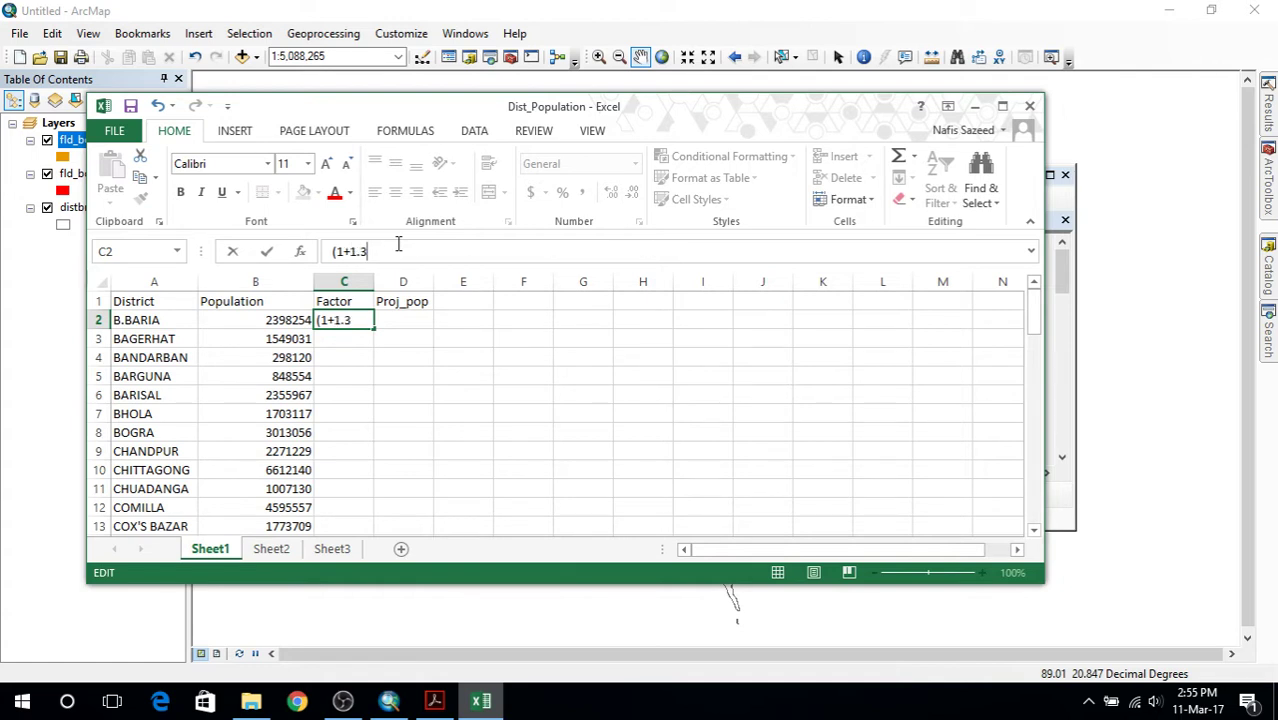
type("00)^")
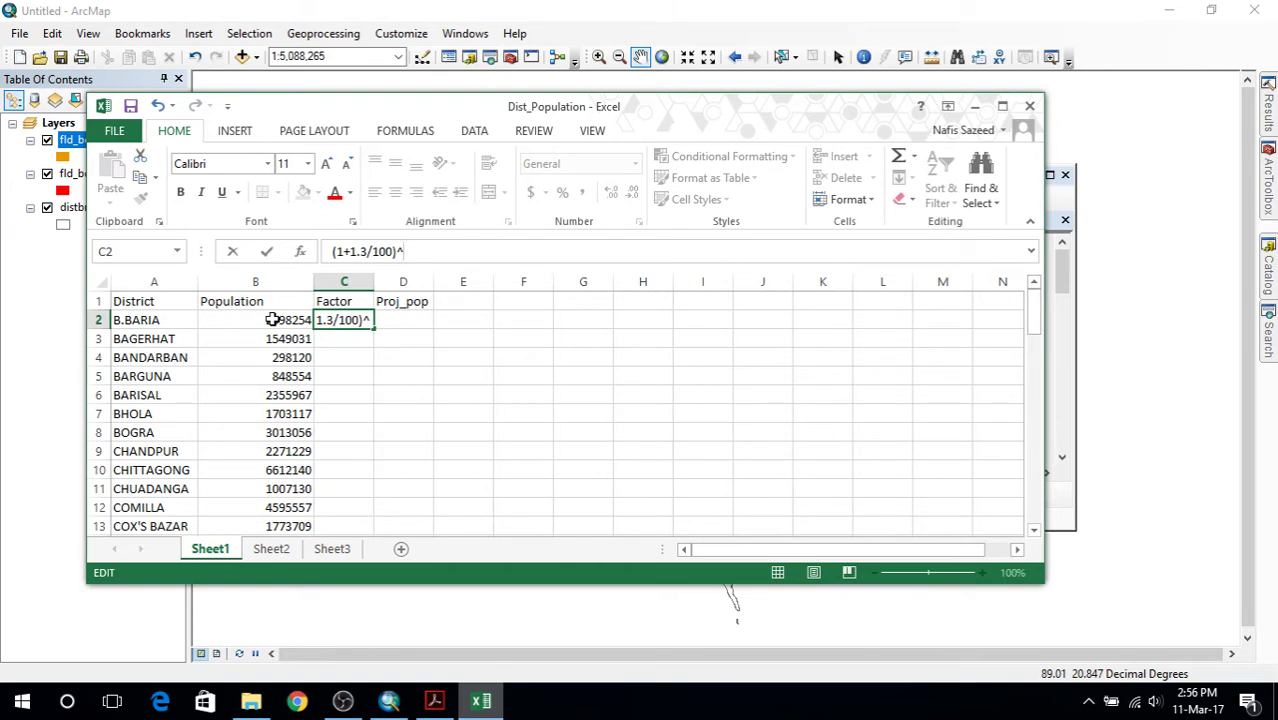
type("5")
key("Return")
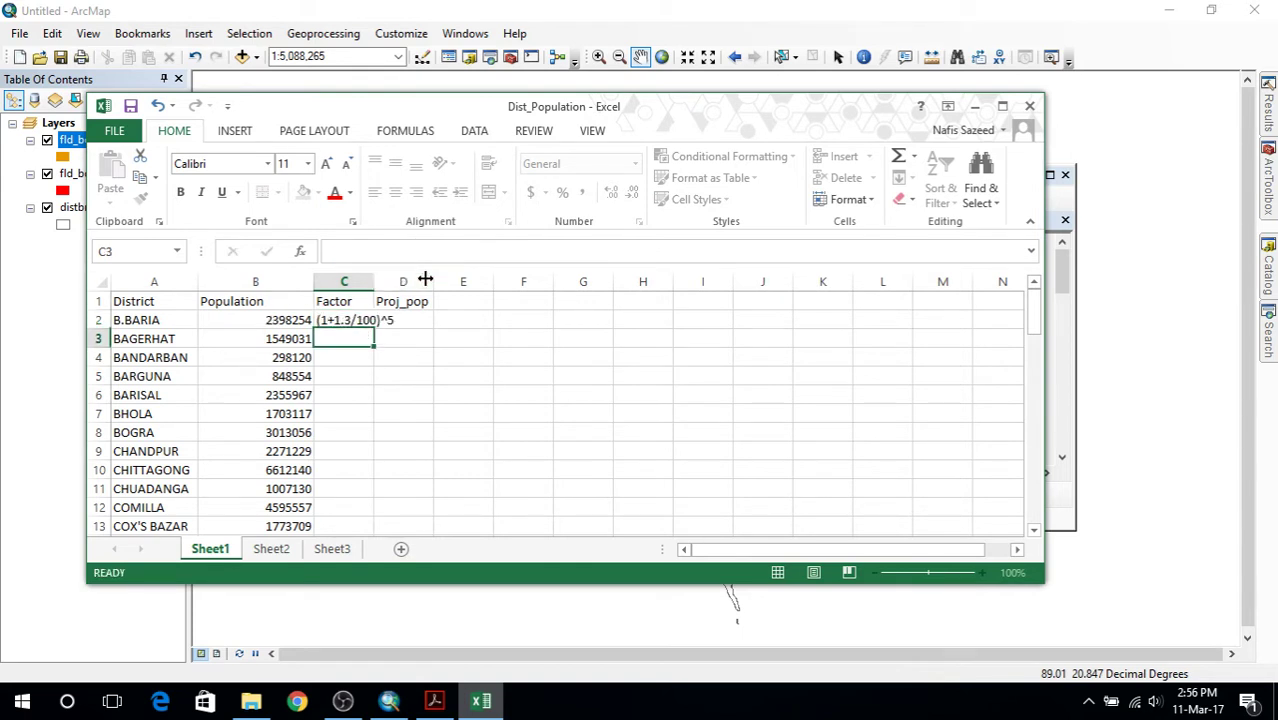
left_click(350, 318)
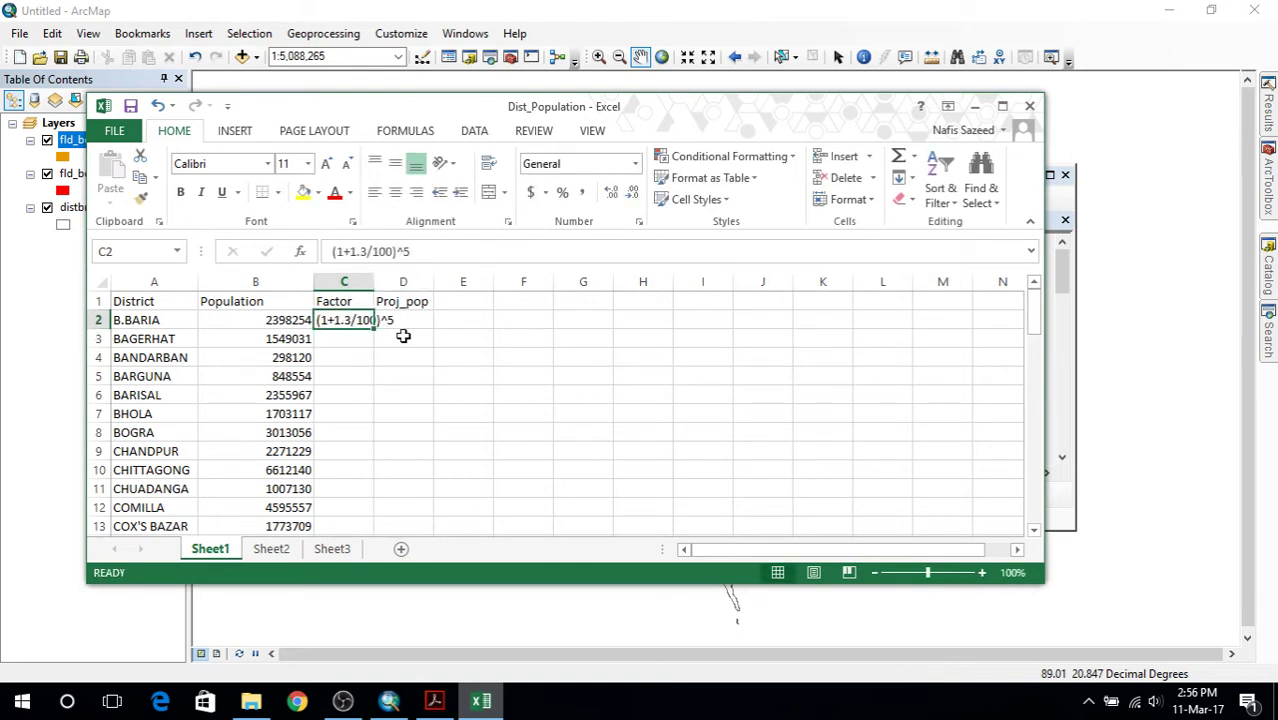
left_click(456, 256)
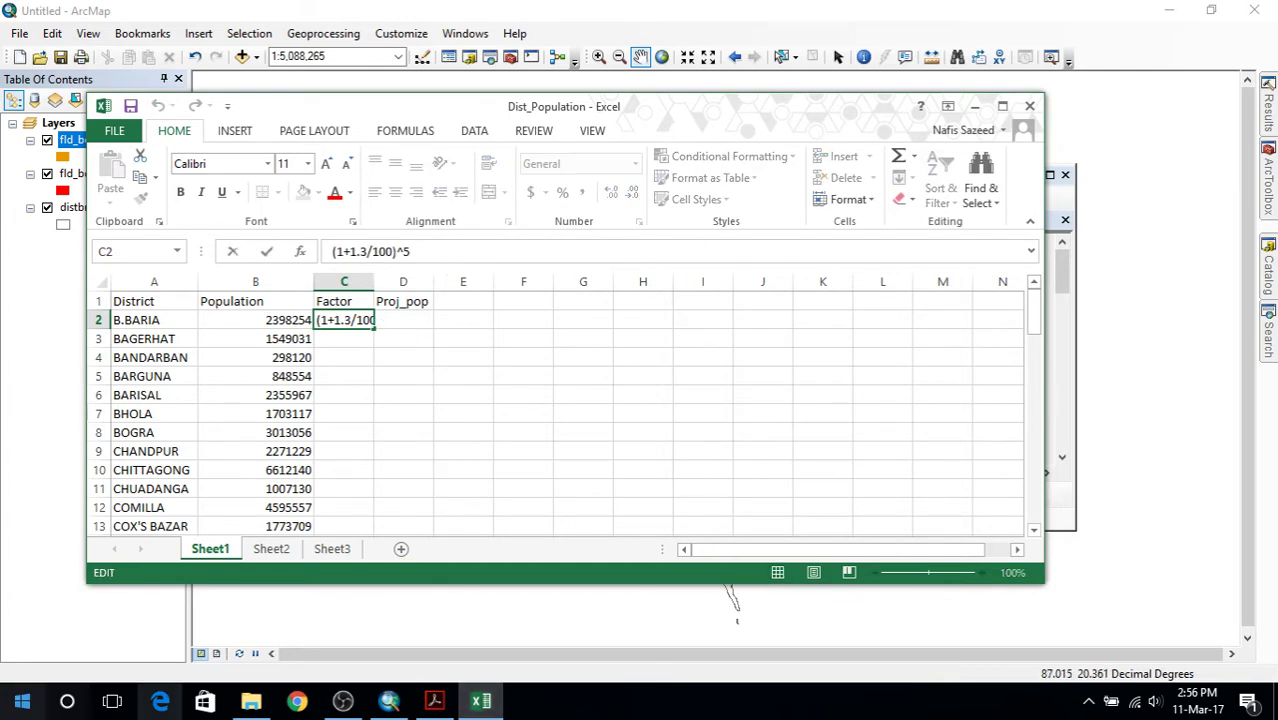
Open the Windows Calculator, compute 1.3 ÷ 100 + 1, and change the calculator to scientific mode.
left_click(22, 700)
type("cal")
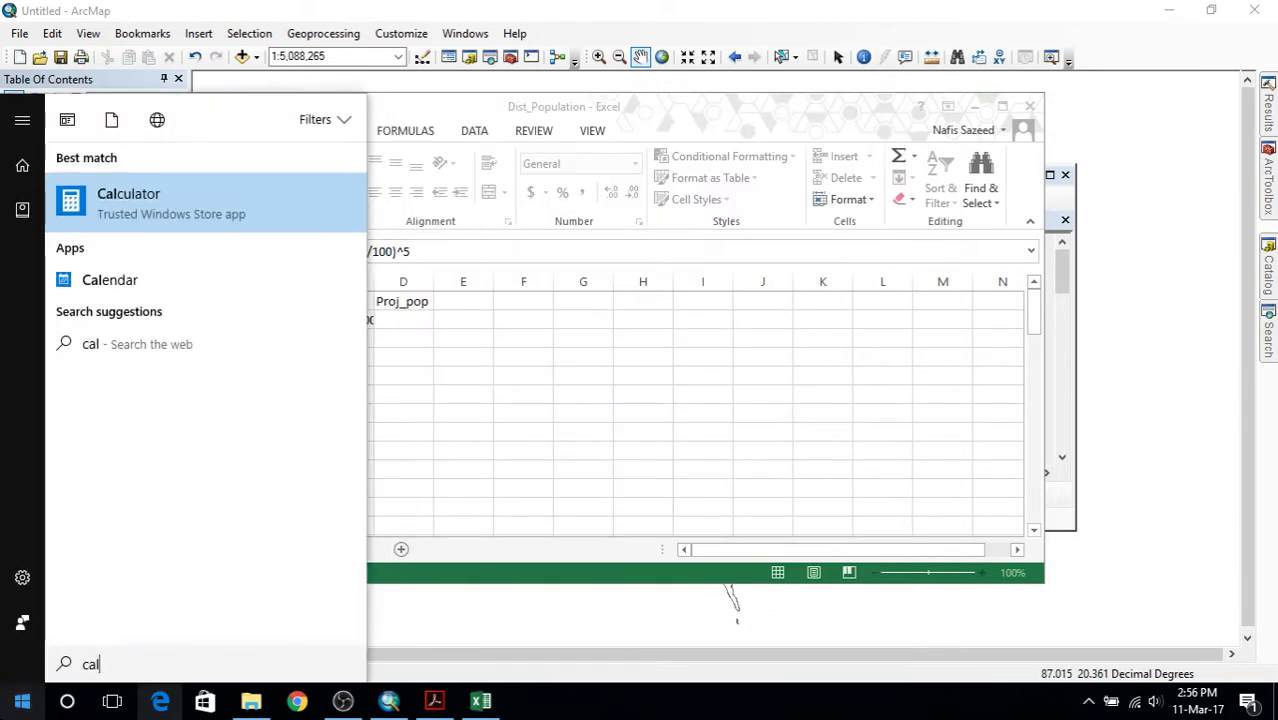
key("Return")
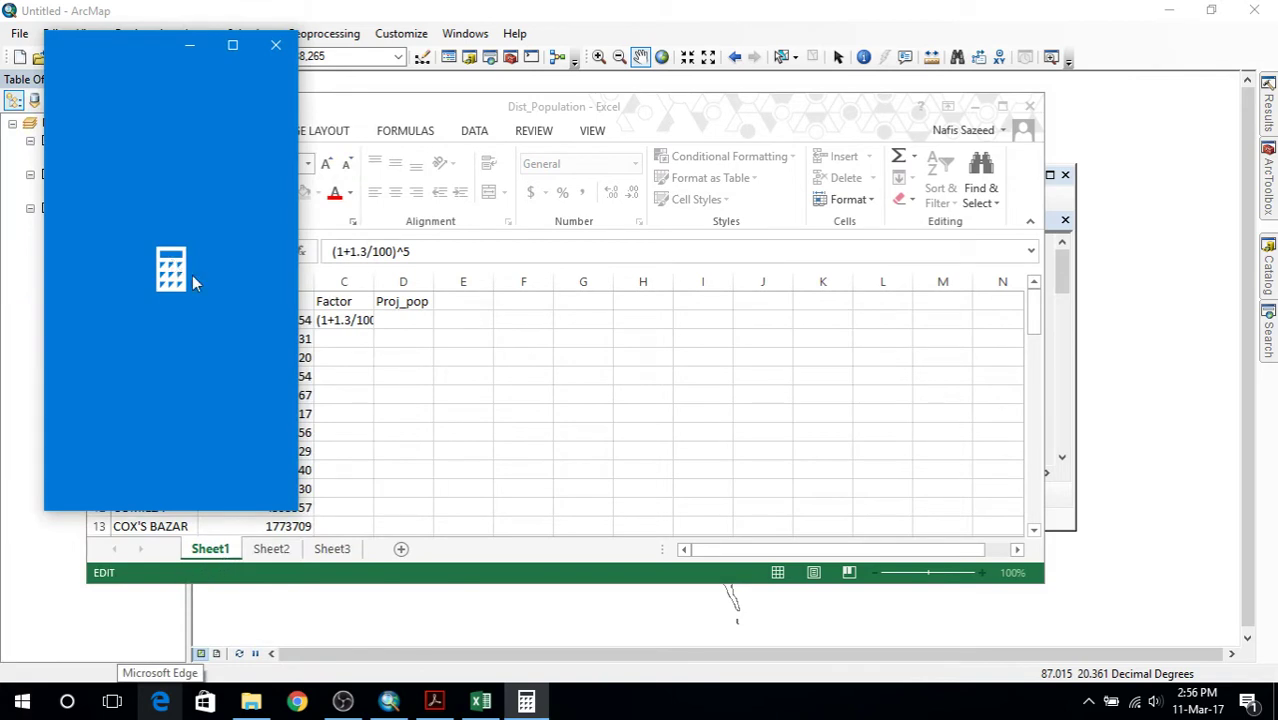
left_click(77, 440)
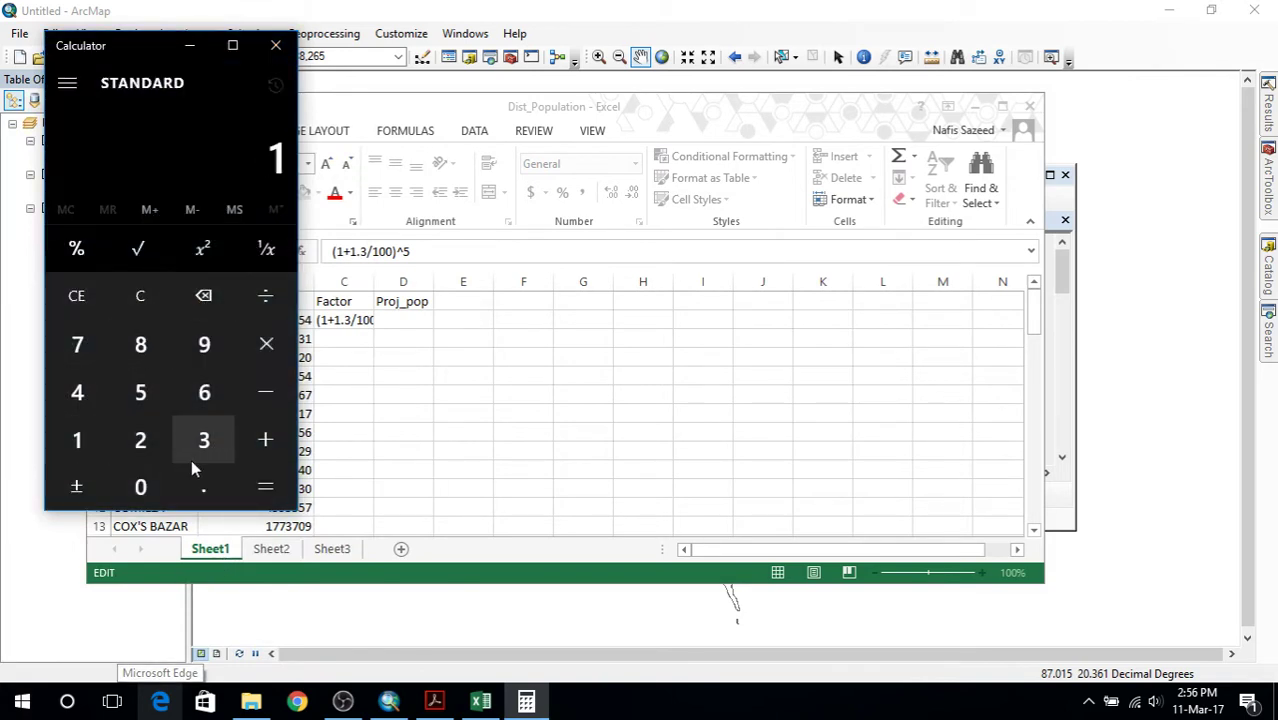
key("period")
left_click(204, 440)
left_click(265, 295)
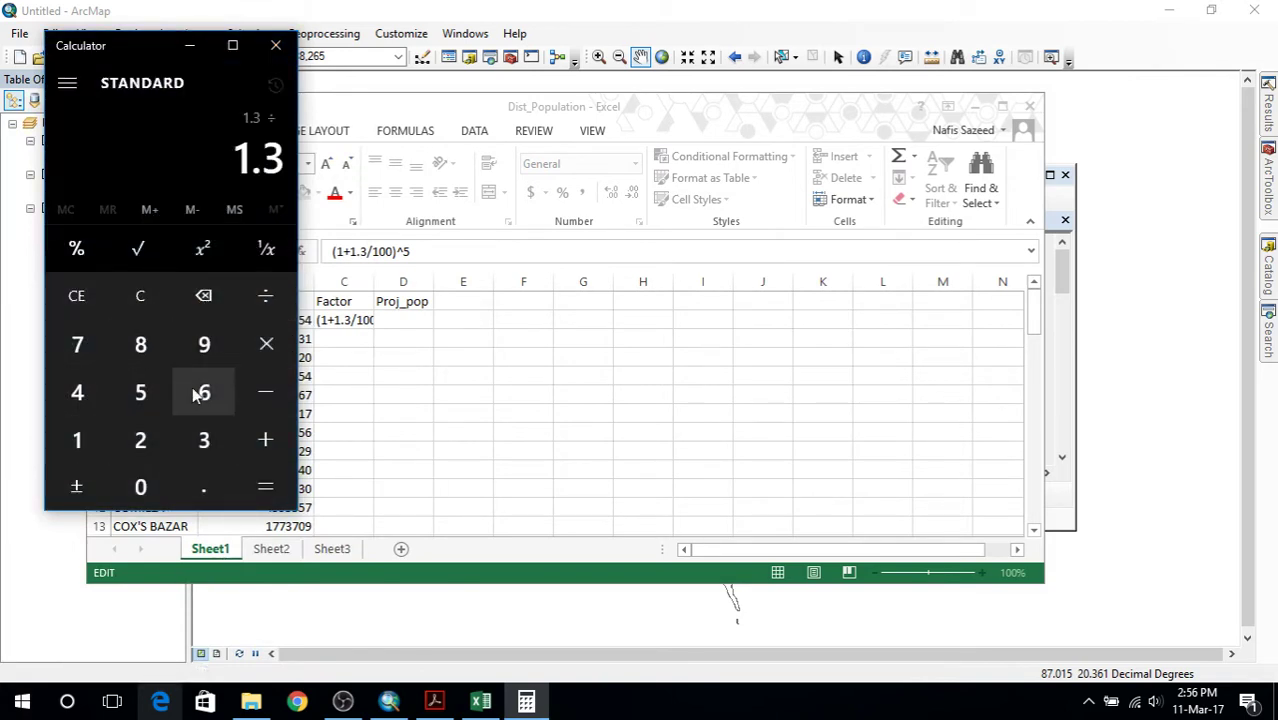
left_click(77, 440)
double_click(140, 486)
left_click(265, 486)
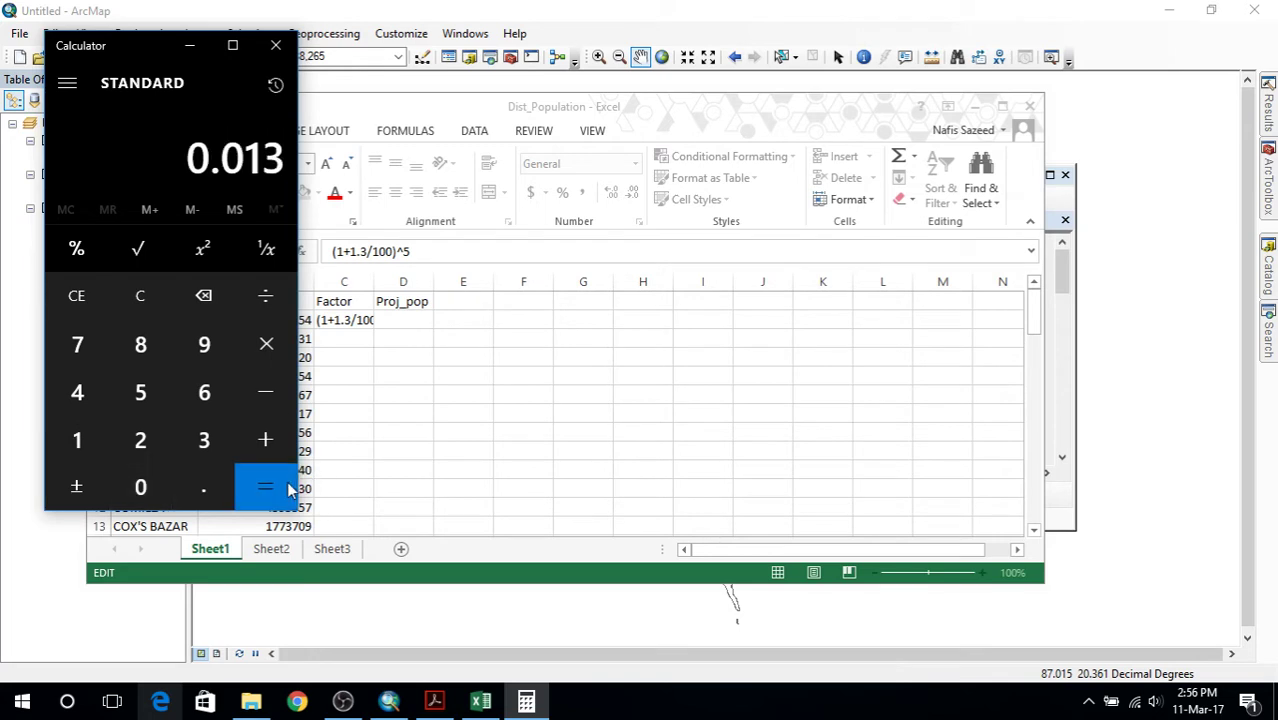
left_click(267, 440)
left_click(84, 446)
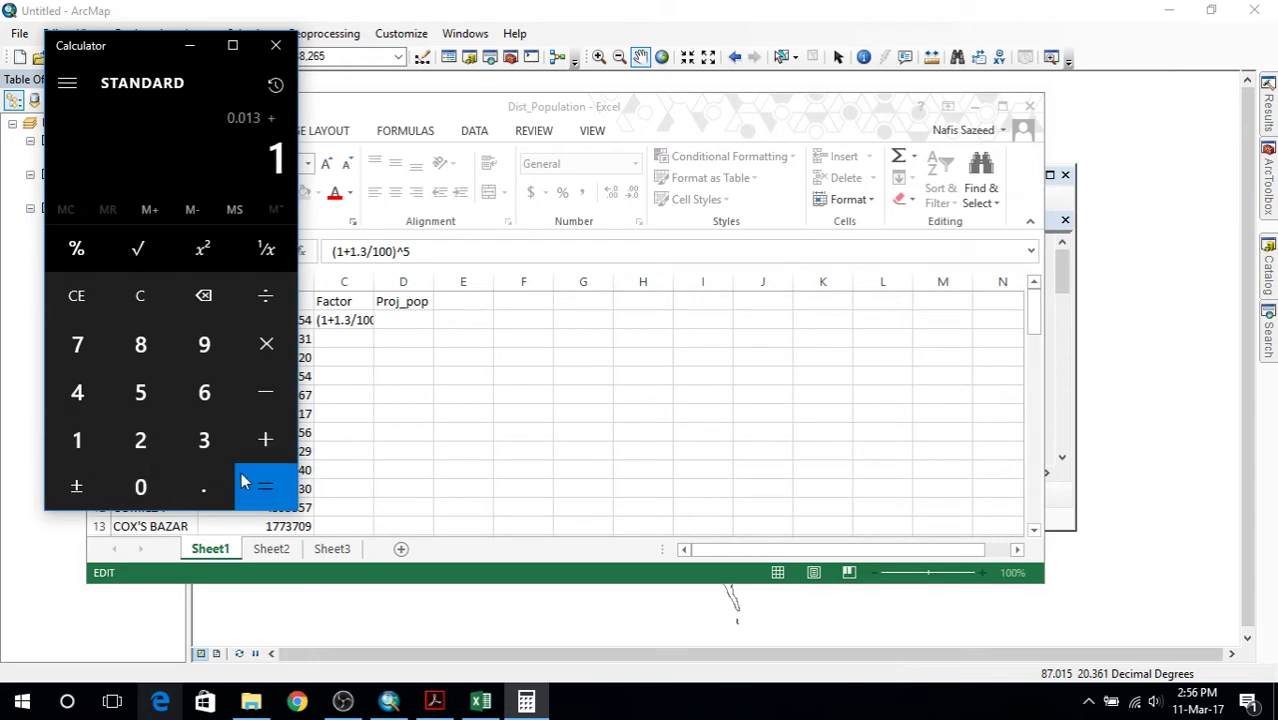
left_click(245, 474)
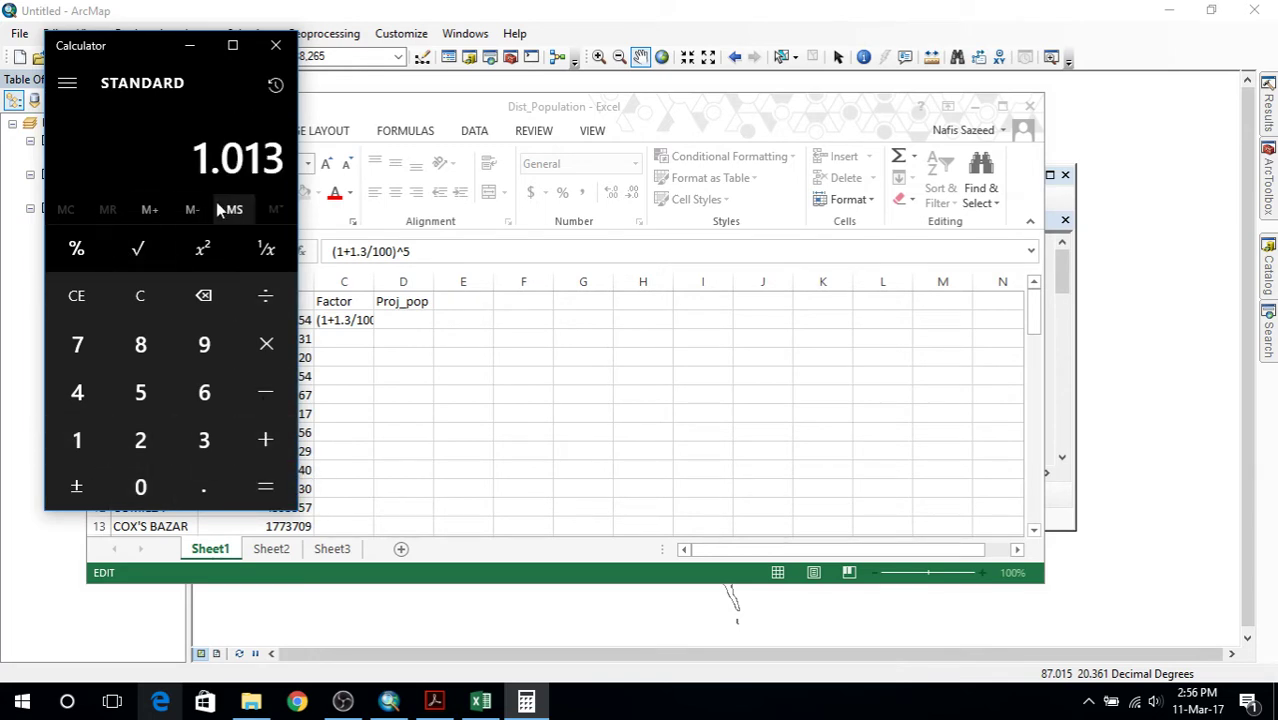
left_click(67, 83)
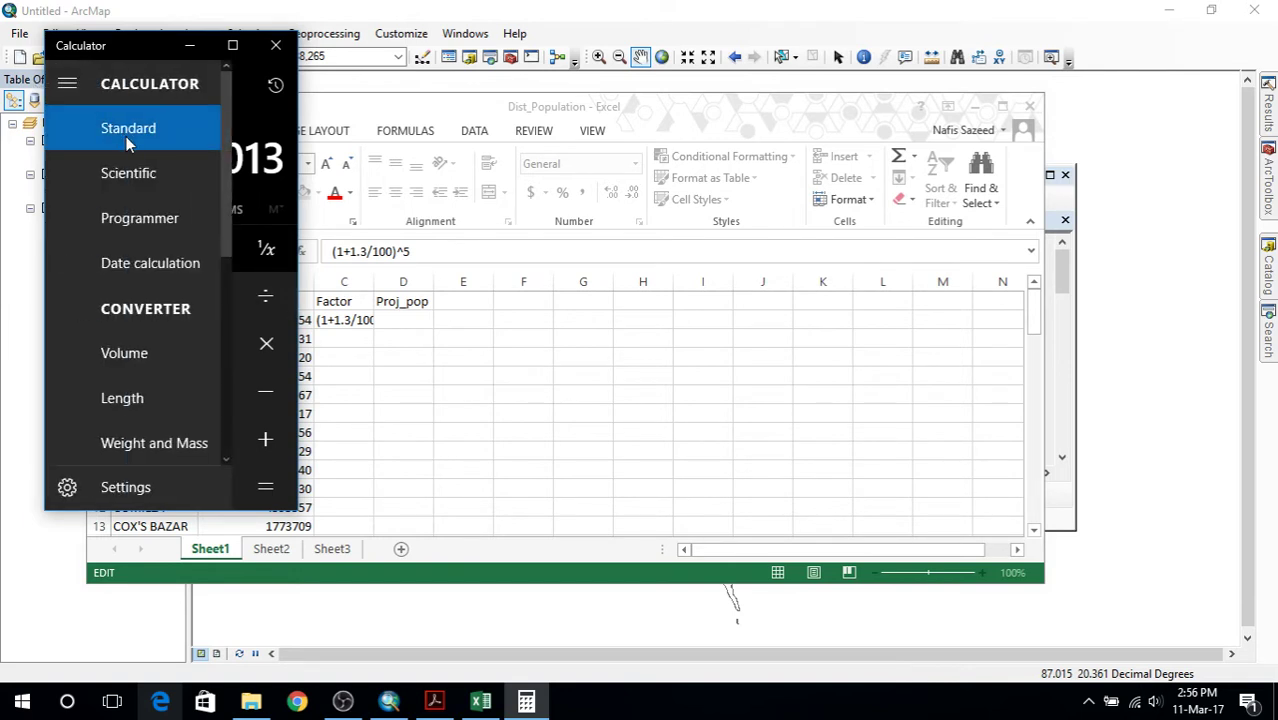
left_click(110, 171)
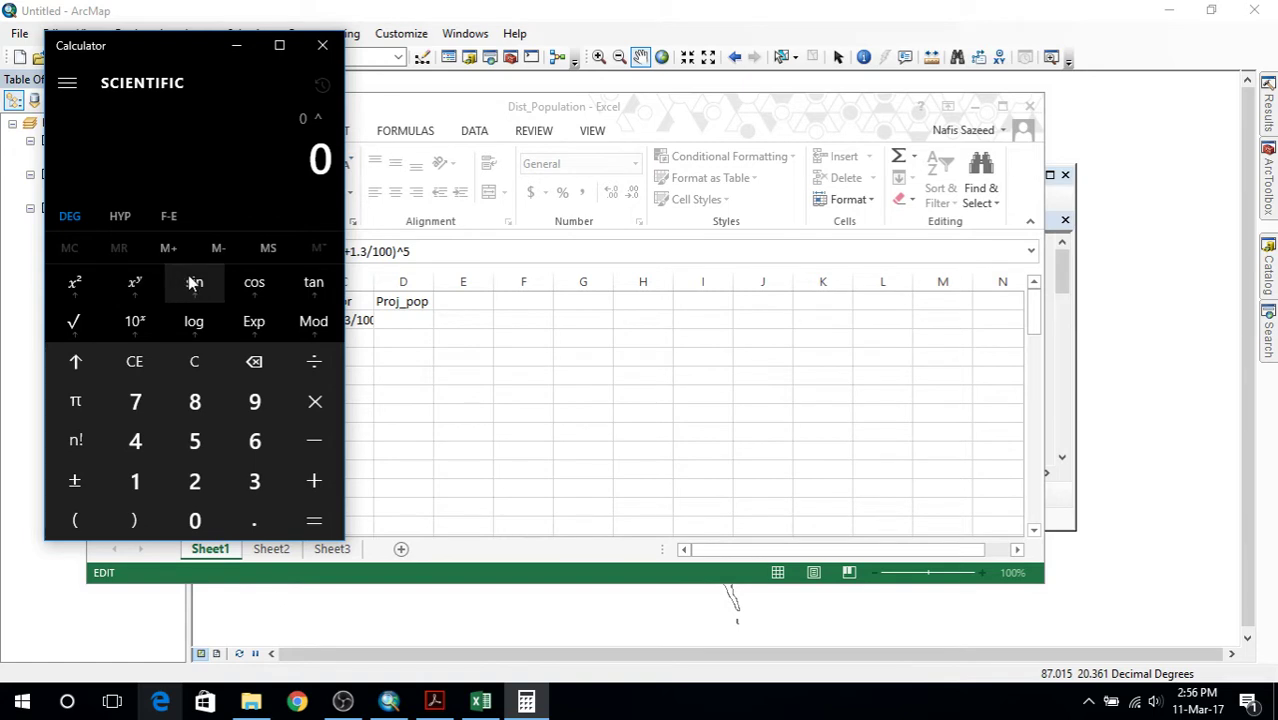
left_click(132, 484)
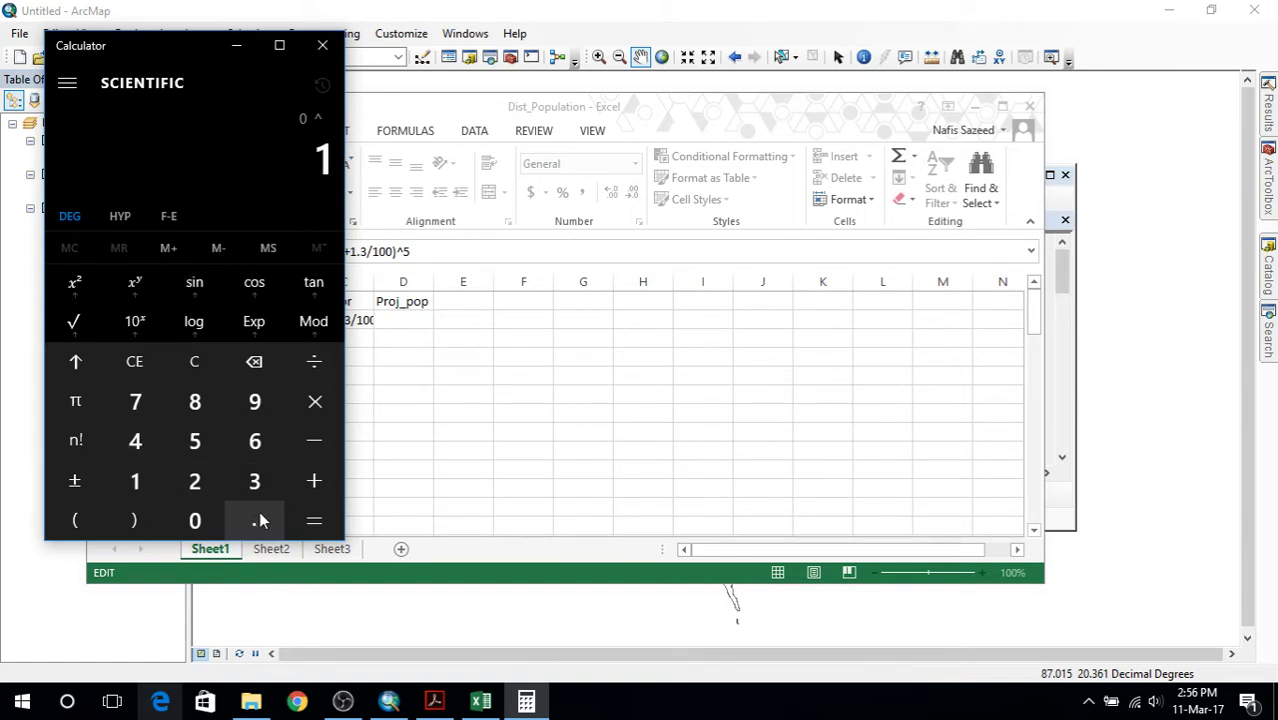
left_click(259, 521)
left_click(262, 484)
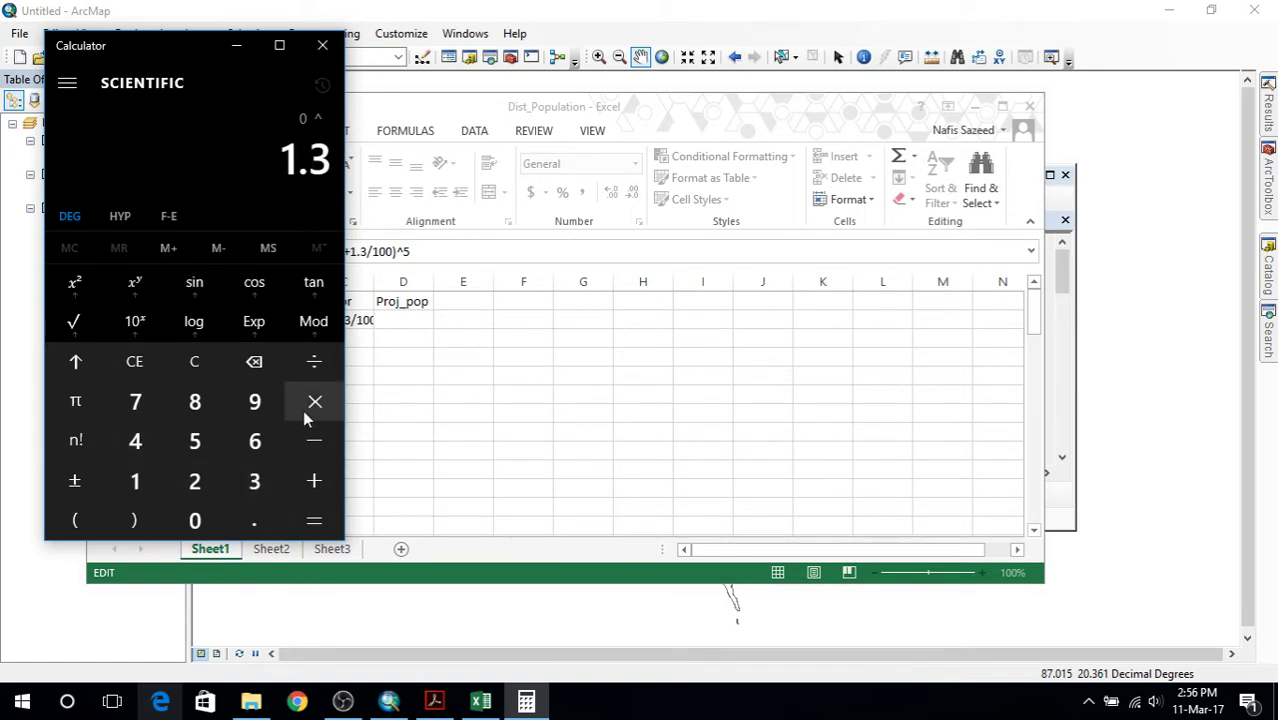
left_click(314, 361)
left_click(146, 492)
left_click(195, 521)
left_click(195, 521)
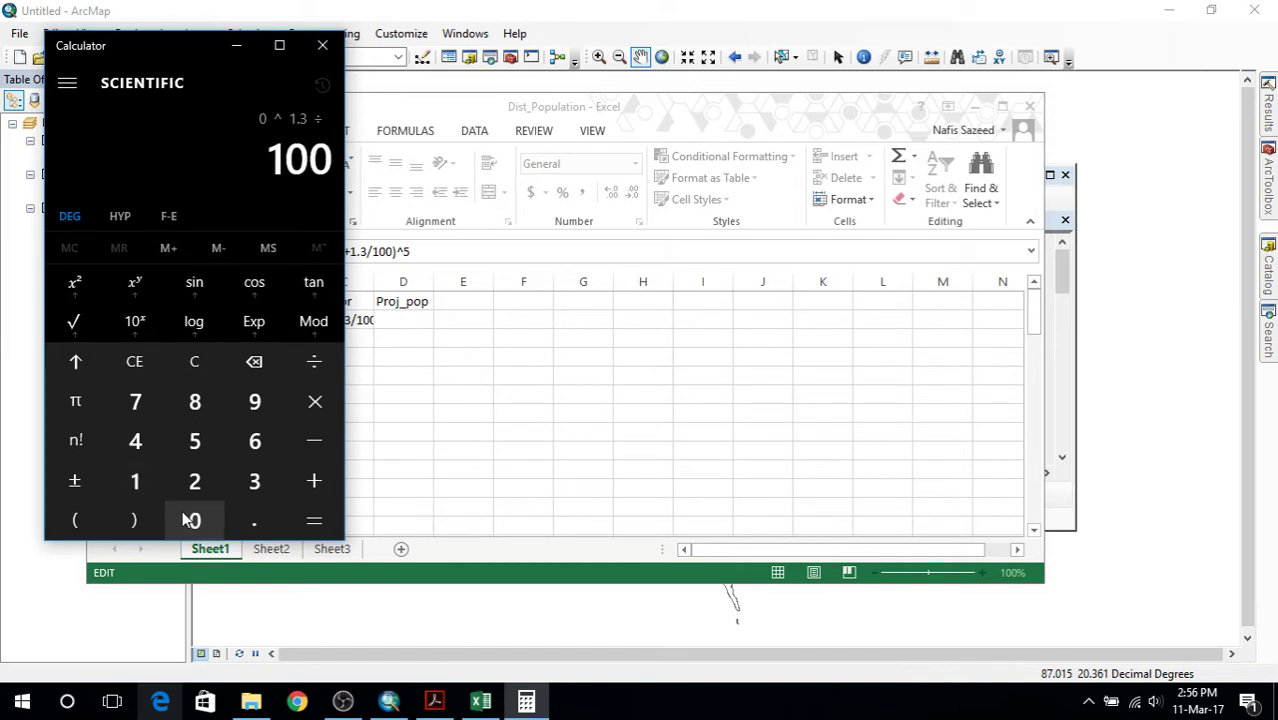
left_click(303, 521)
Calculate 1.013 to the power of 5, and move the Calculator window beside the workbook so the Factor column is uncovered.
left_click(160, 489)
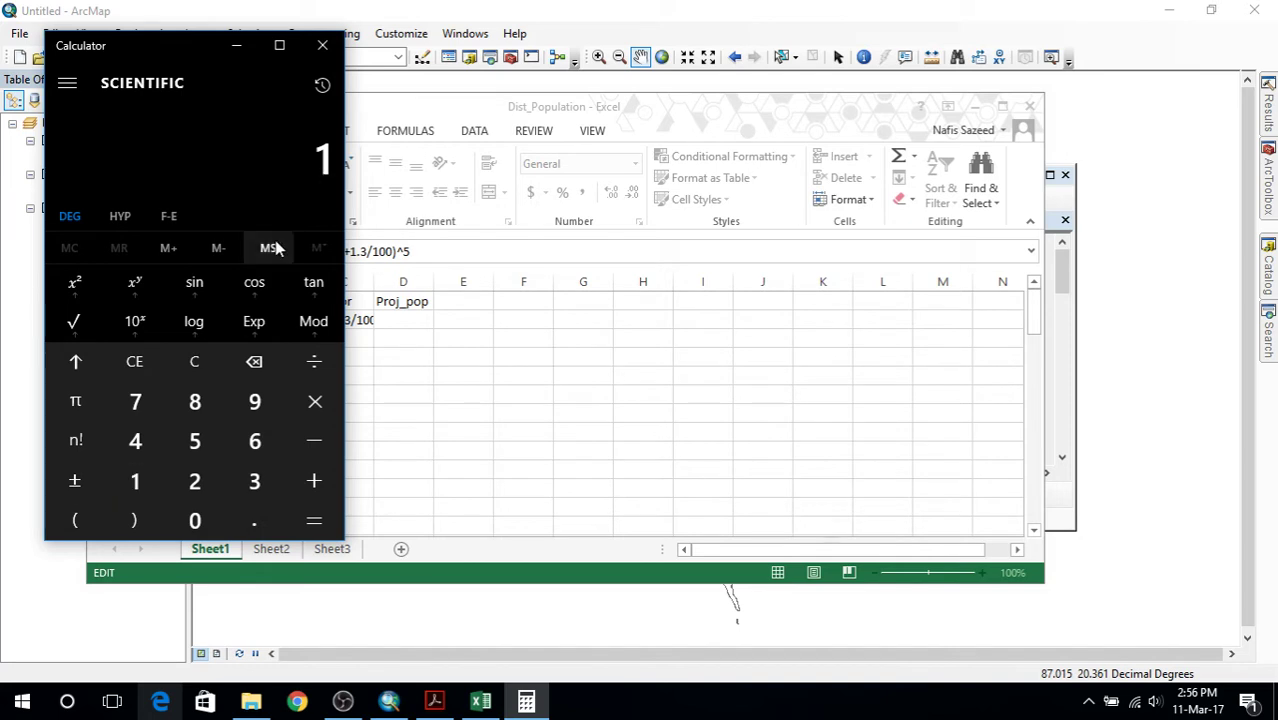
left_click(248, 512)
left_click(194, 520)
left_click(137, 484)
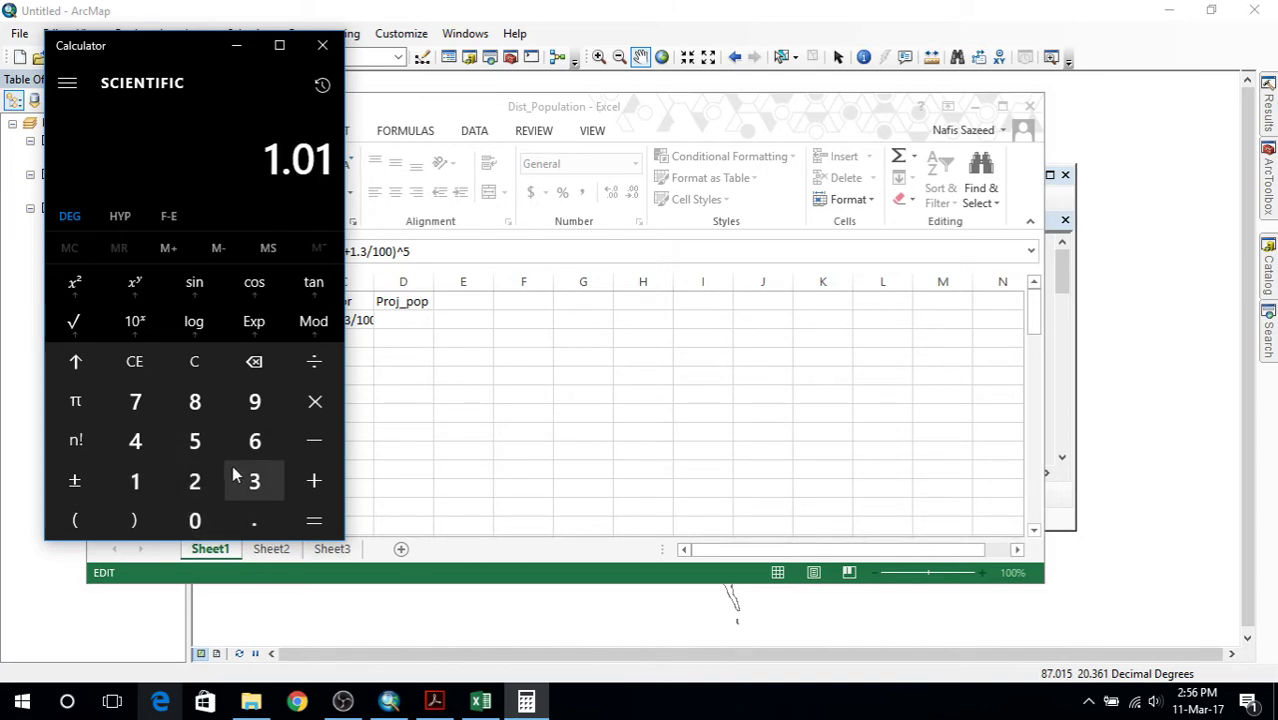
left_click(236, 477)
left_click(144, 290)
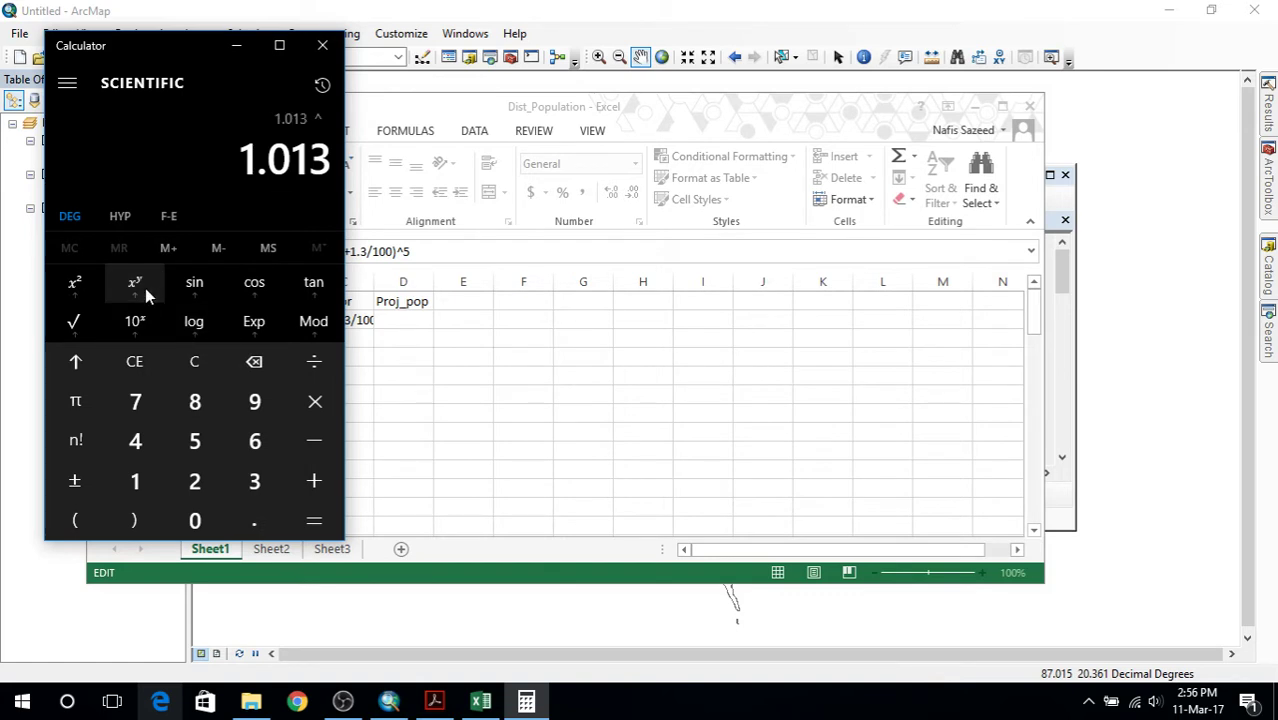
left_click(200, 448)
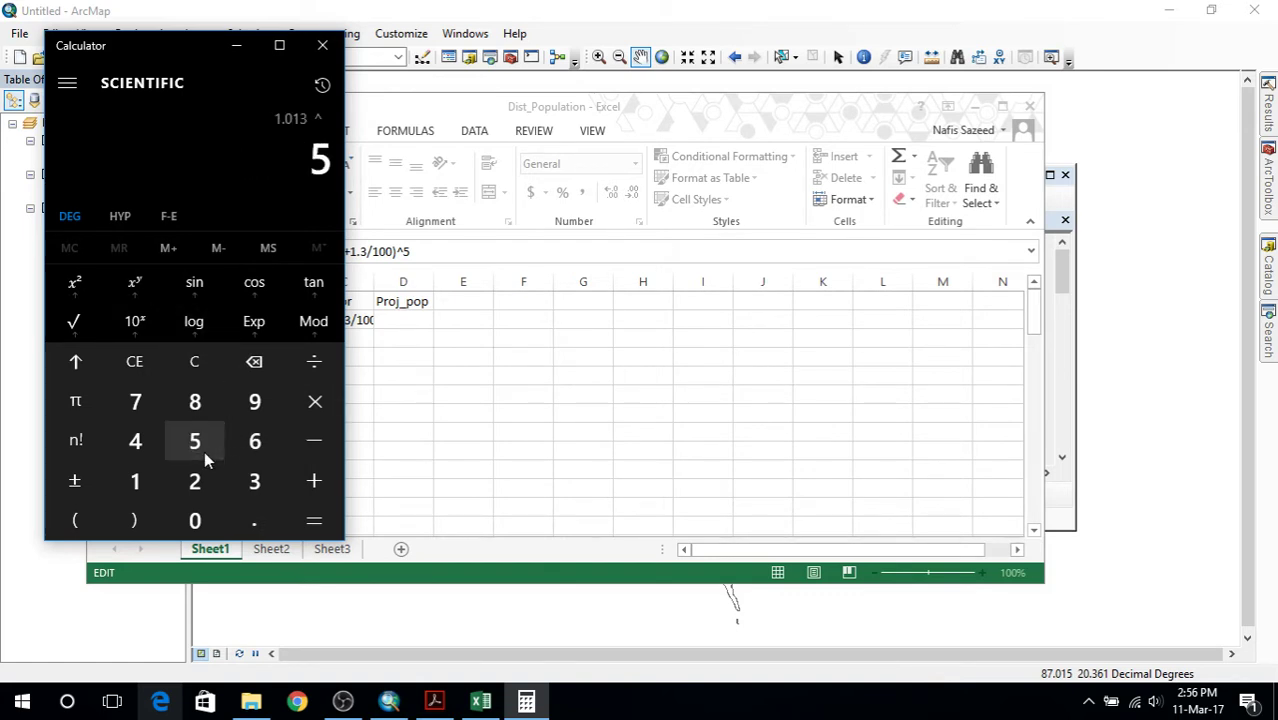
left_click(315, 536)
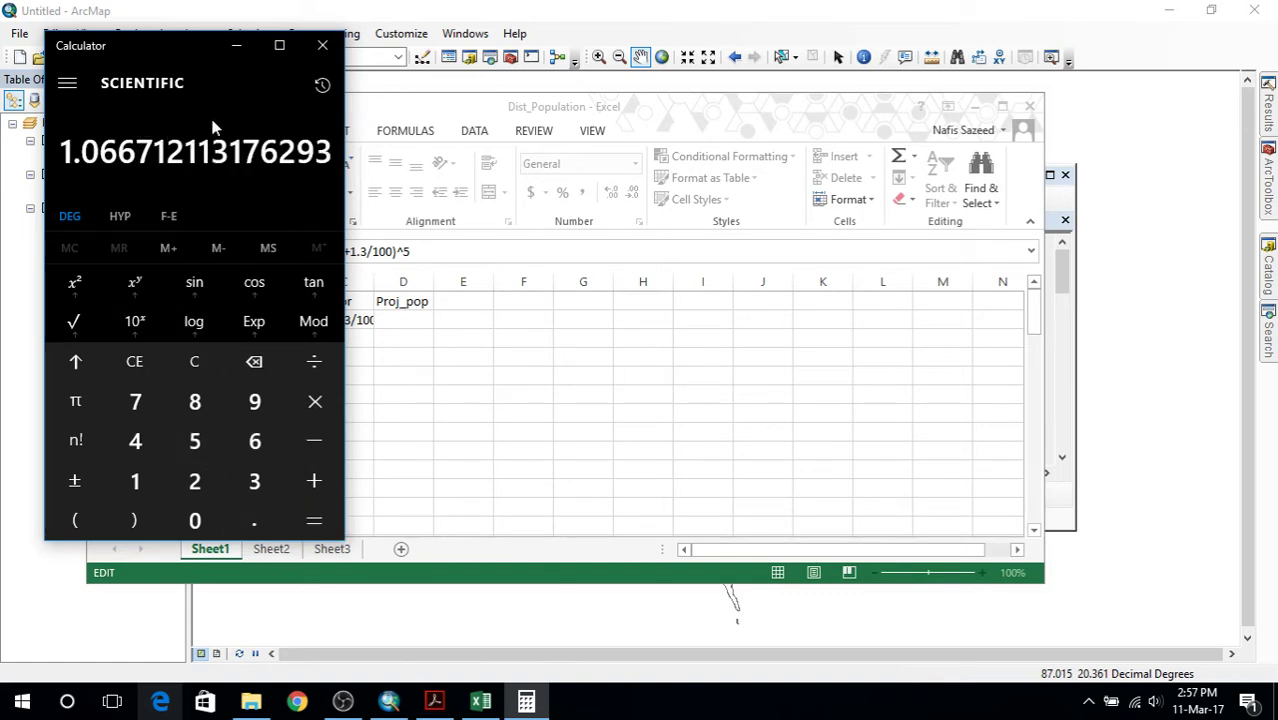
left_click_drag(230, 66, 1125, 98)
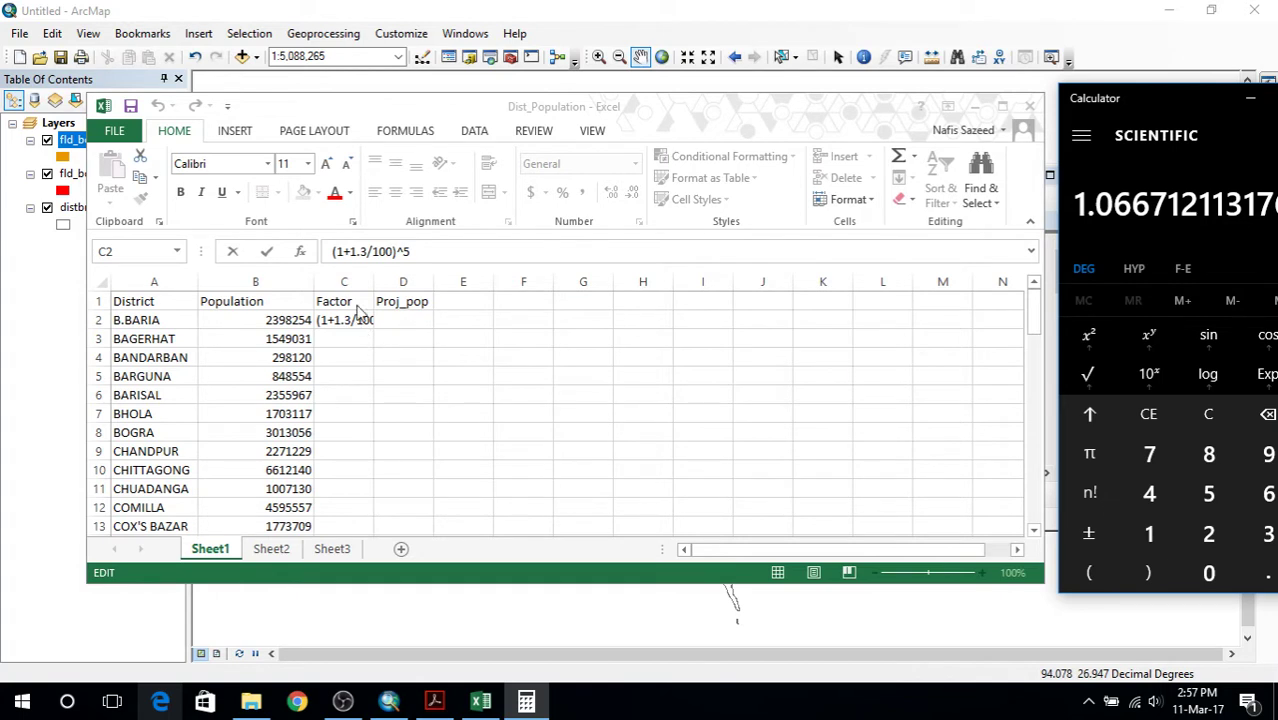
Turn the expression in C2 into the formula =(1+1.3/100)^5 and widen the Factor column.
left_click(435, 254)
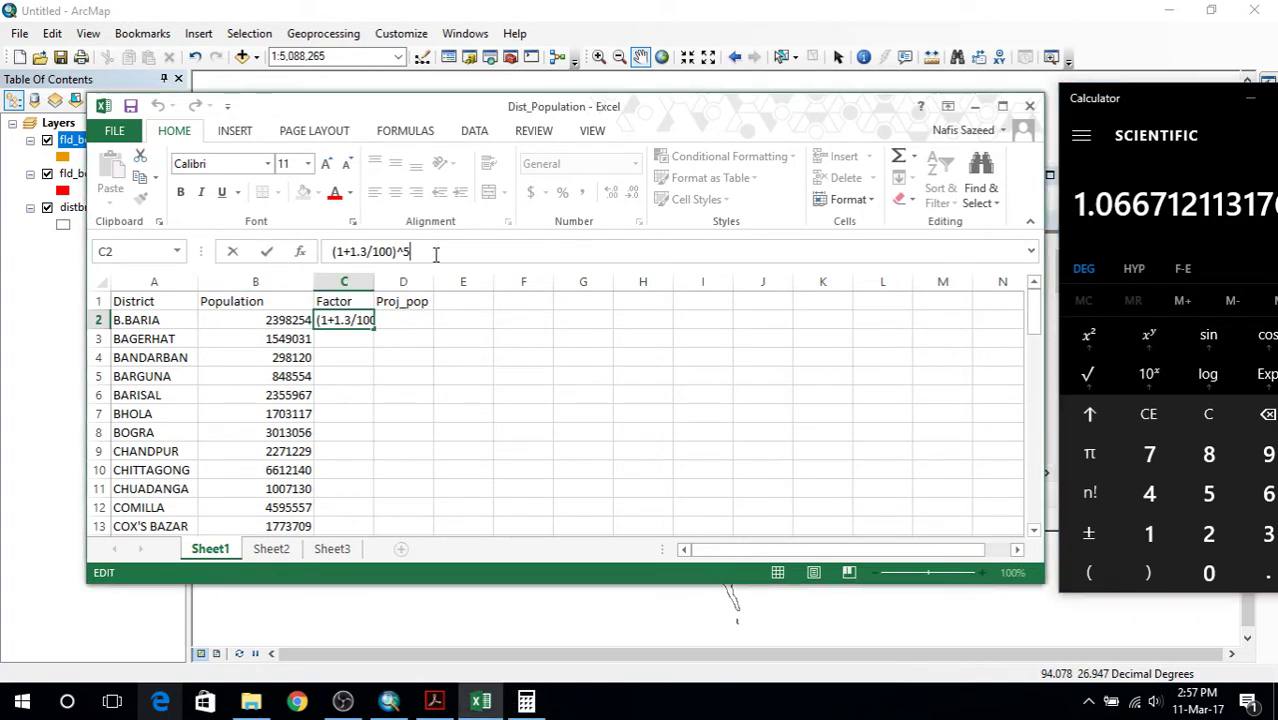
left_click_drag(435, 254, 333, 253)
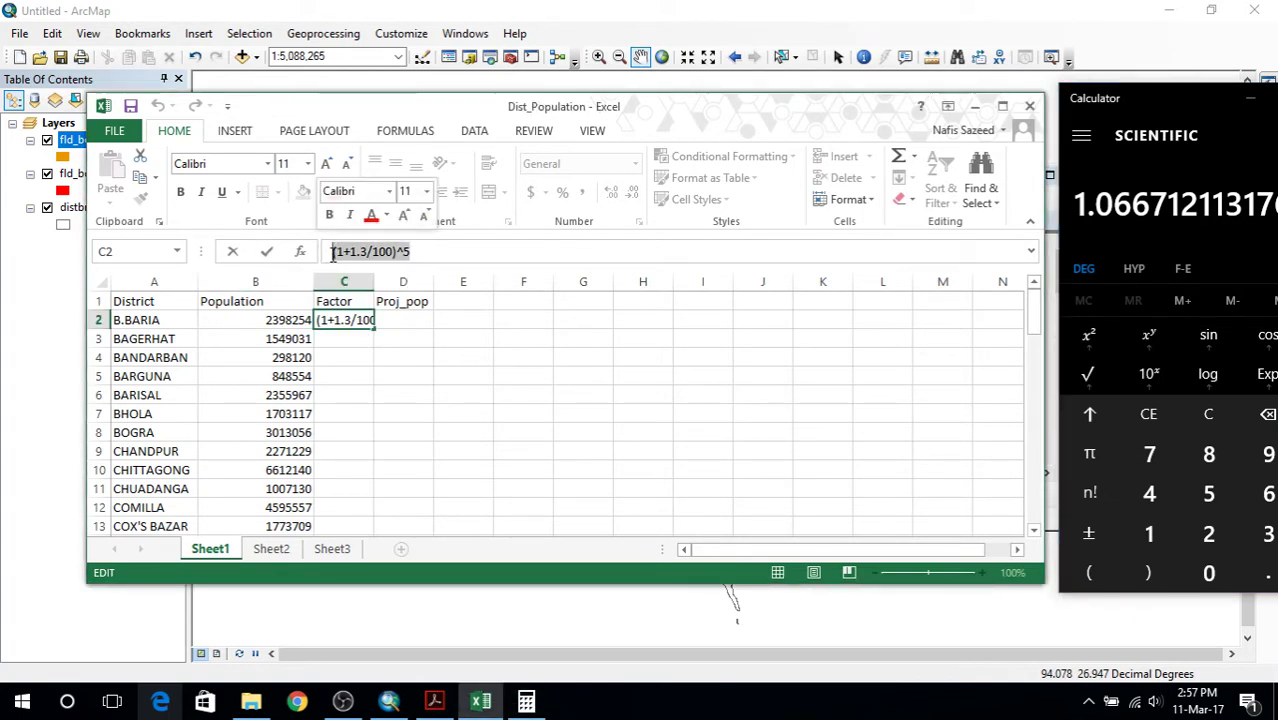
left_click(333, 253)
type("=")
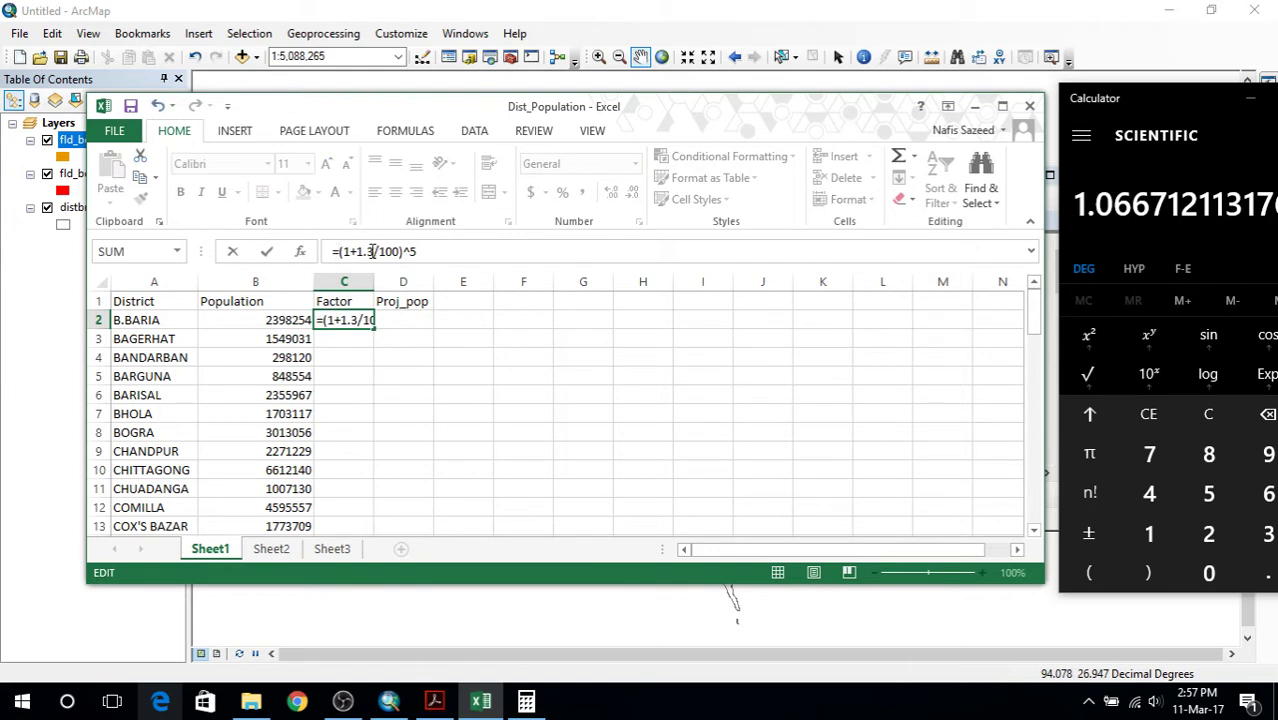
key("Return")
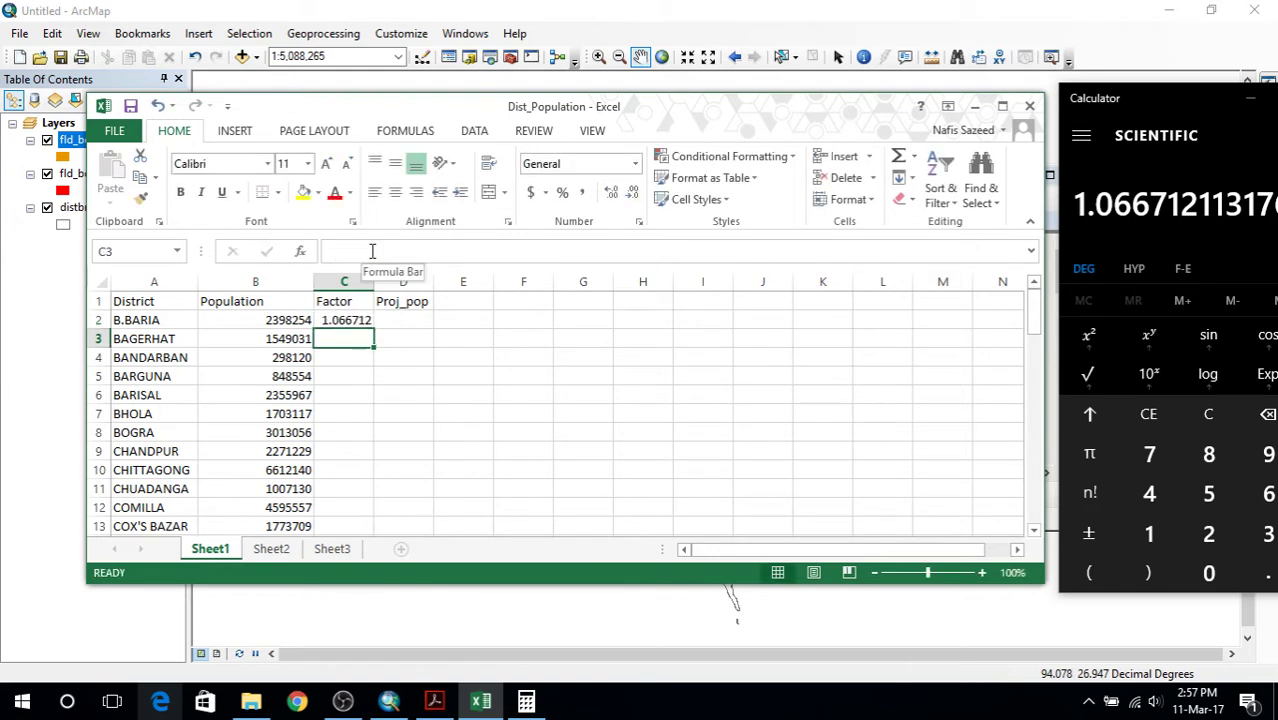
left_click_drag(373, 288, 386, 288)
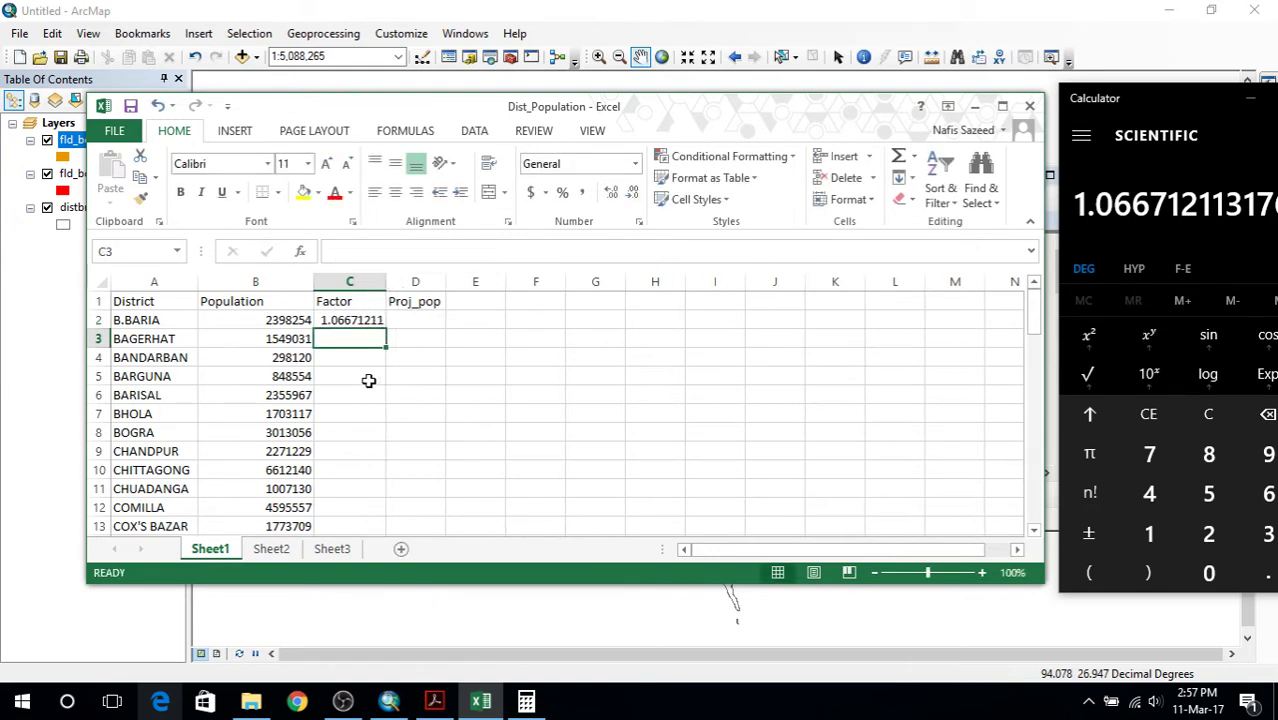
Fill the growth factor formula from C2 down the Factor column for all districts.
left_click(370, 321)
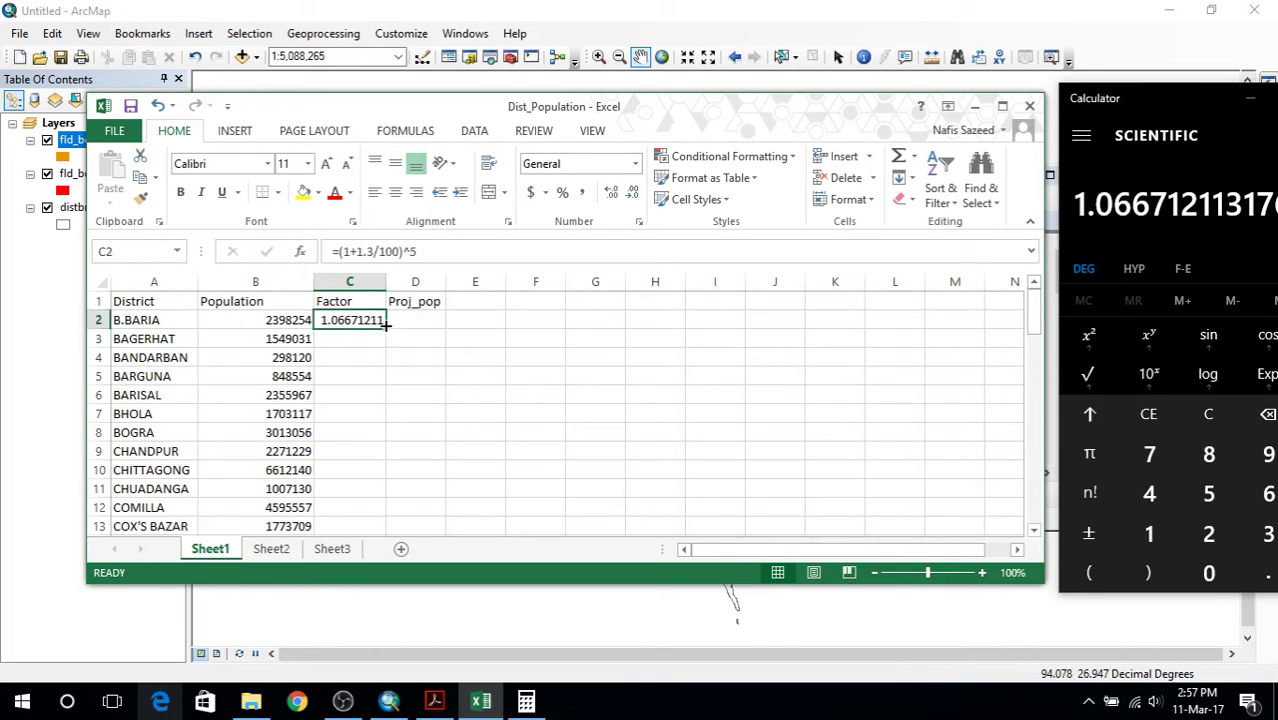
left_click_drag(384, 325, 372, 515)
scroll(442, 417, "up", 20)
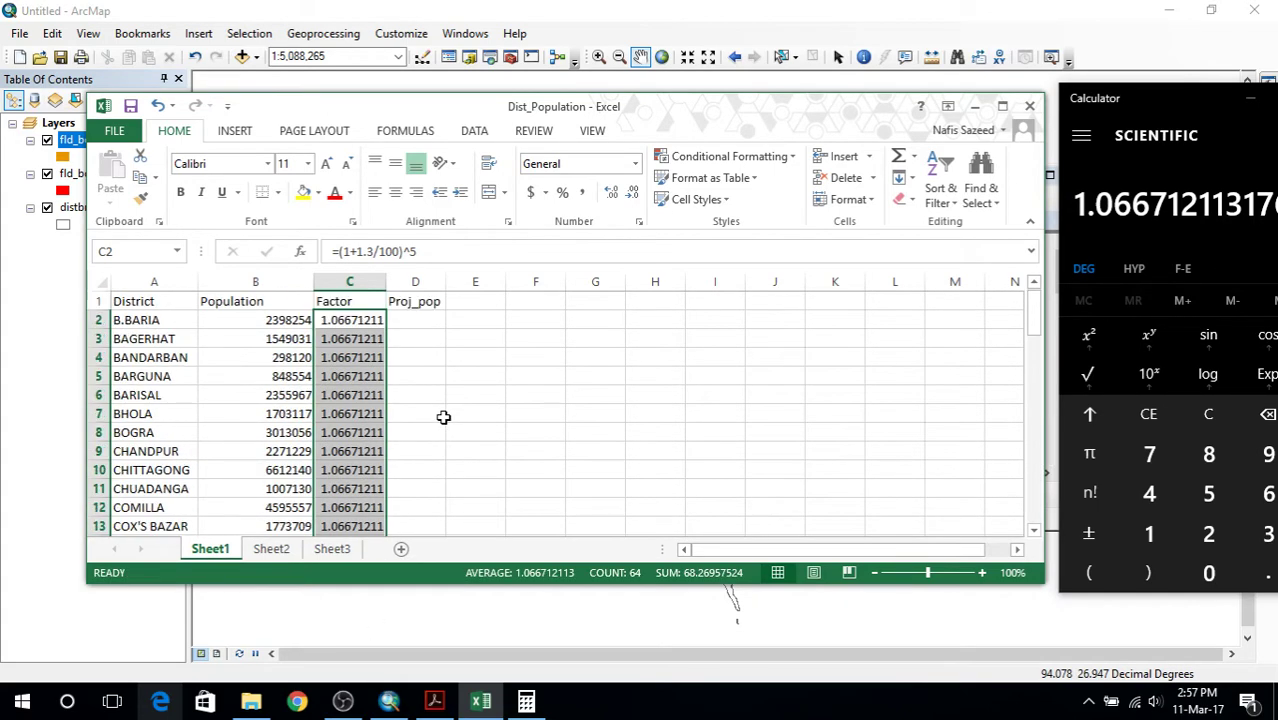
Enter the formula =B2*C2 in D2 under Proj_pop and fill it down for all districts.
left_click(418, 322)
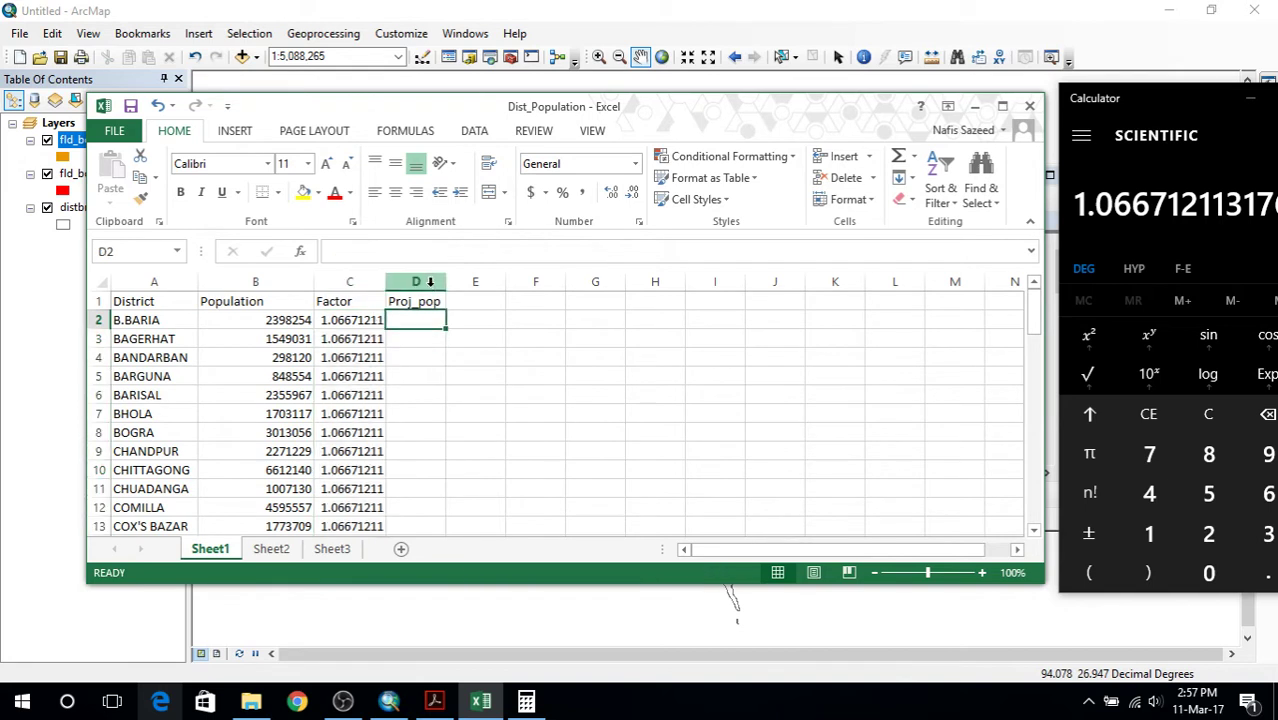
type("=")
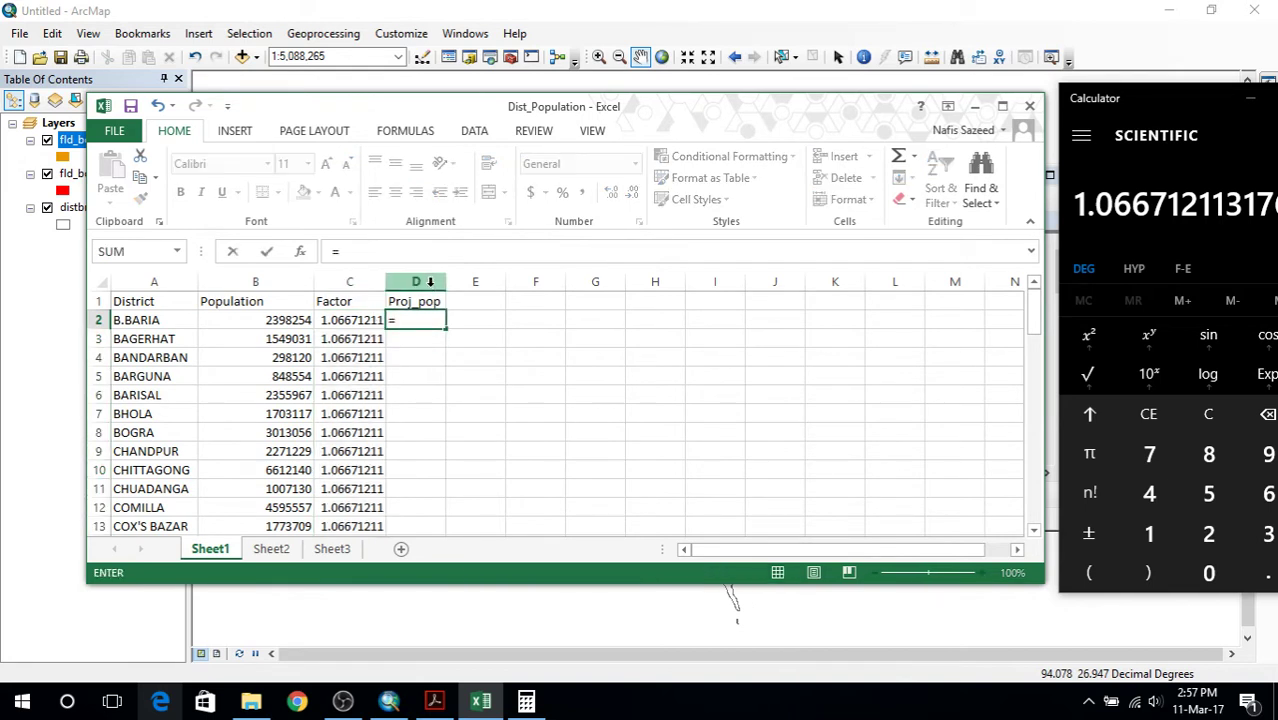
left_click(295, 323)
type("*")
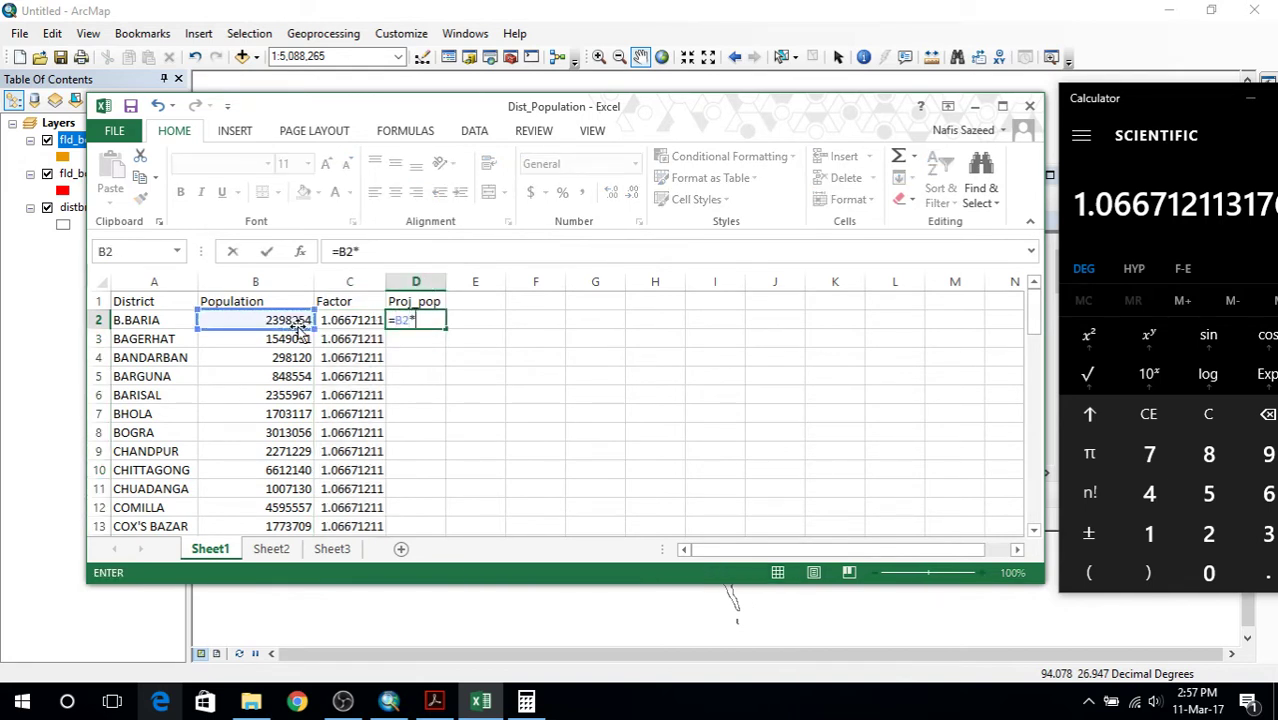
left_click(330, 321)
key("Return")
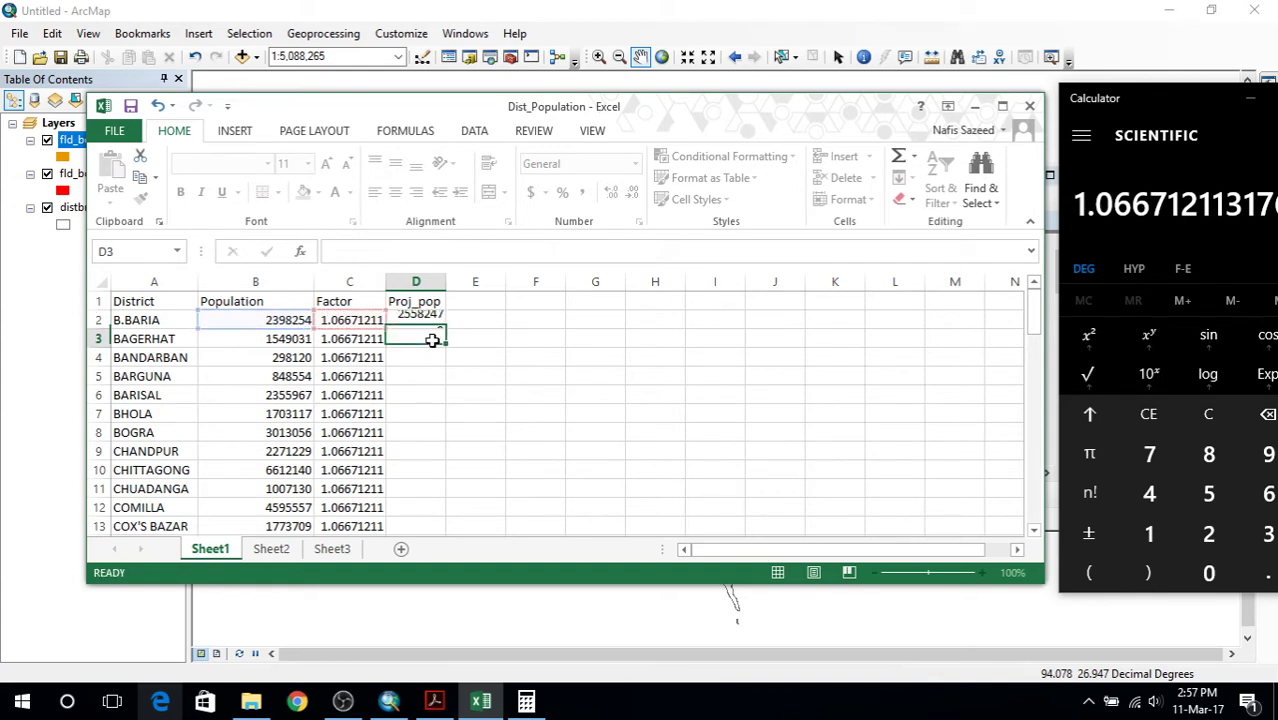
left_click(430, 321)
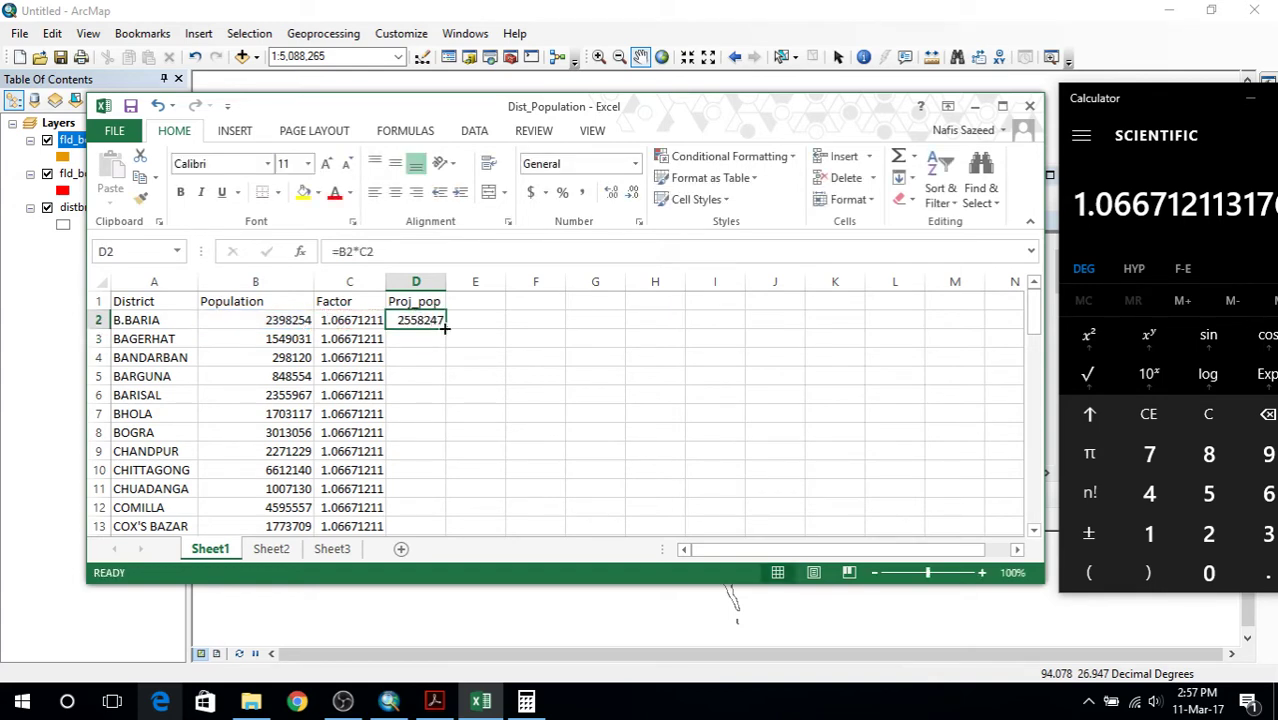
left_click_drag(445, 329, 434, 500)
scroll(580, 491, "up", 18)
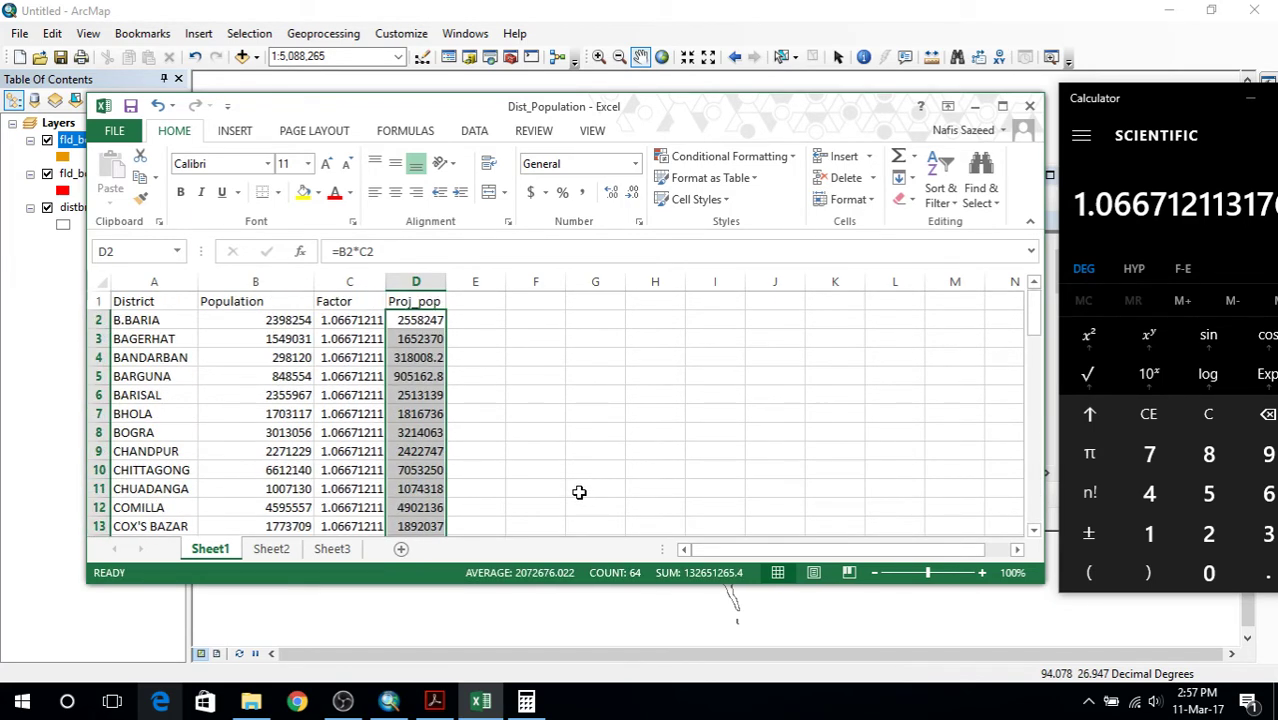
Open the distbnd DBF file from the Data4Geoinformatics_Assignment02 folder and copy its full DistID and DivID columns, headings included.
left_click(482, 302)
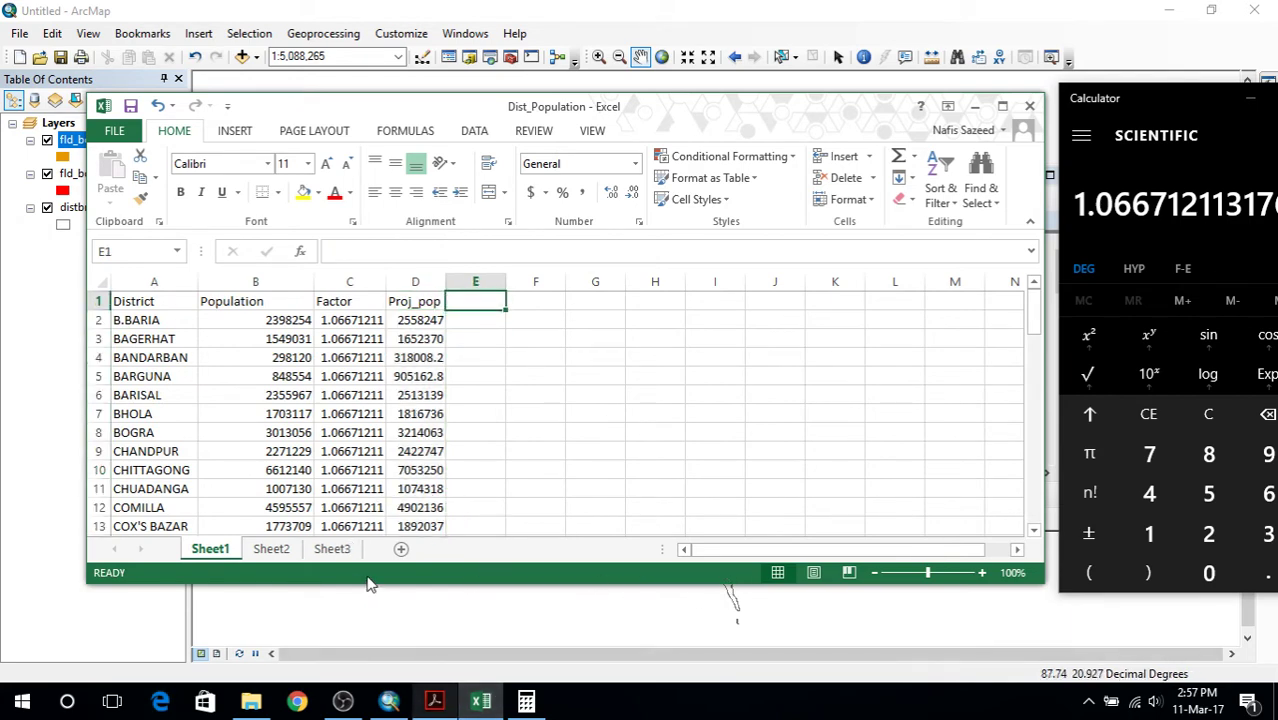
left_click(251, 703)
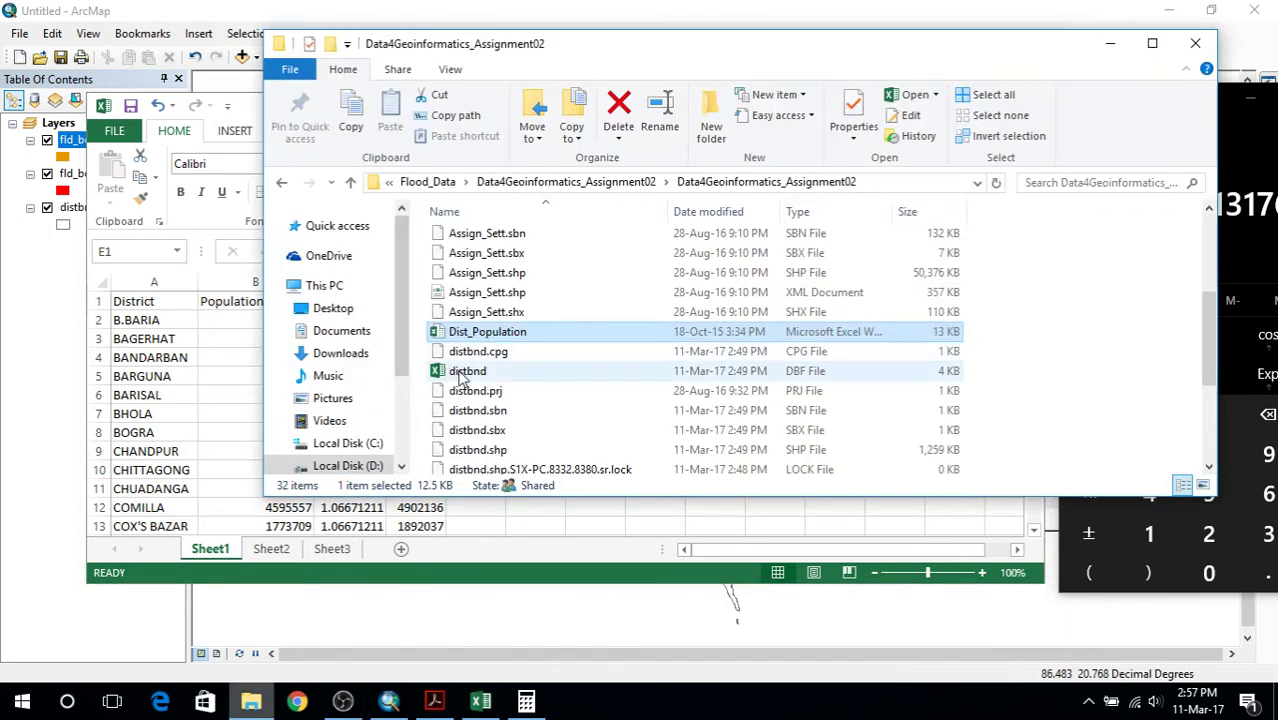
double_click(466, 372)
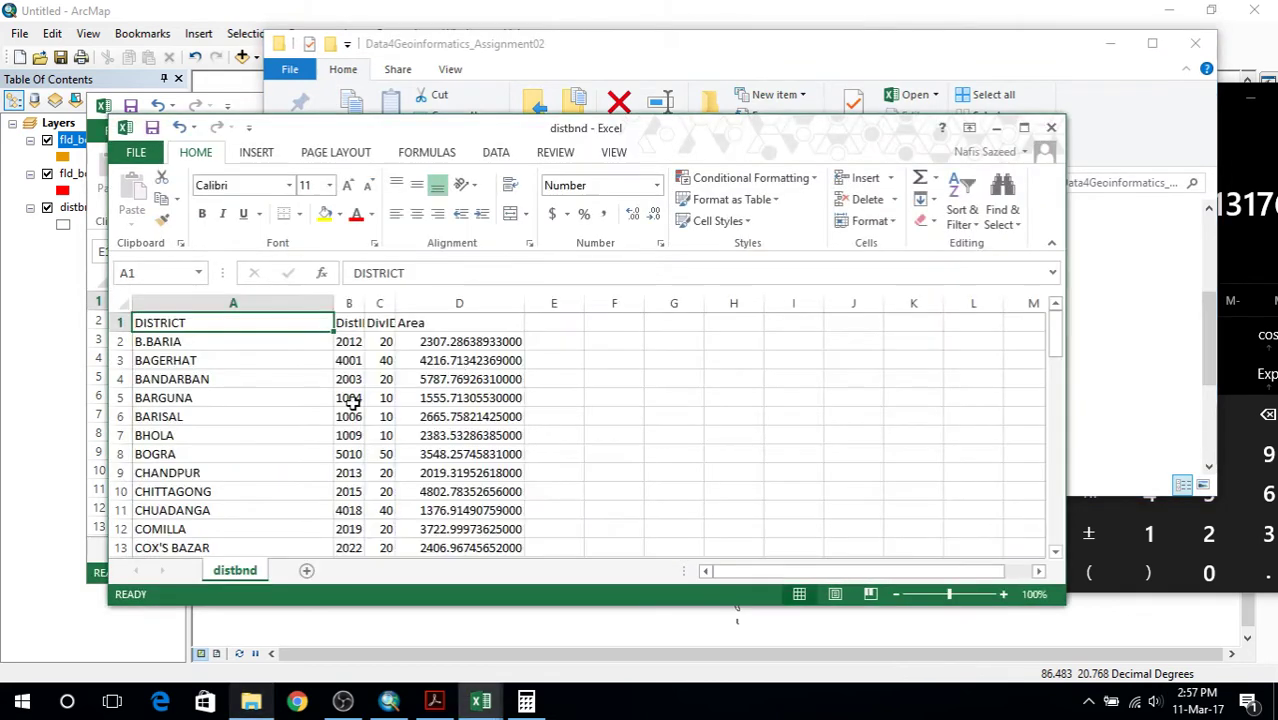
left_click_drag(350, 322, 382, 323)
scroll(415, 477, "down", 7)
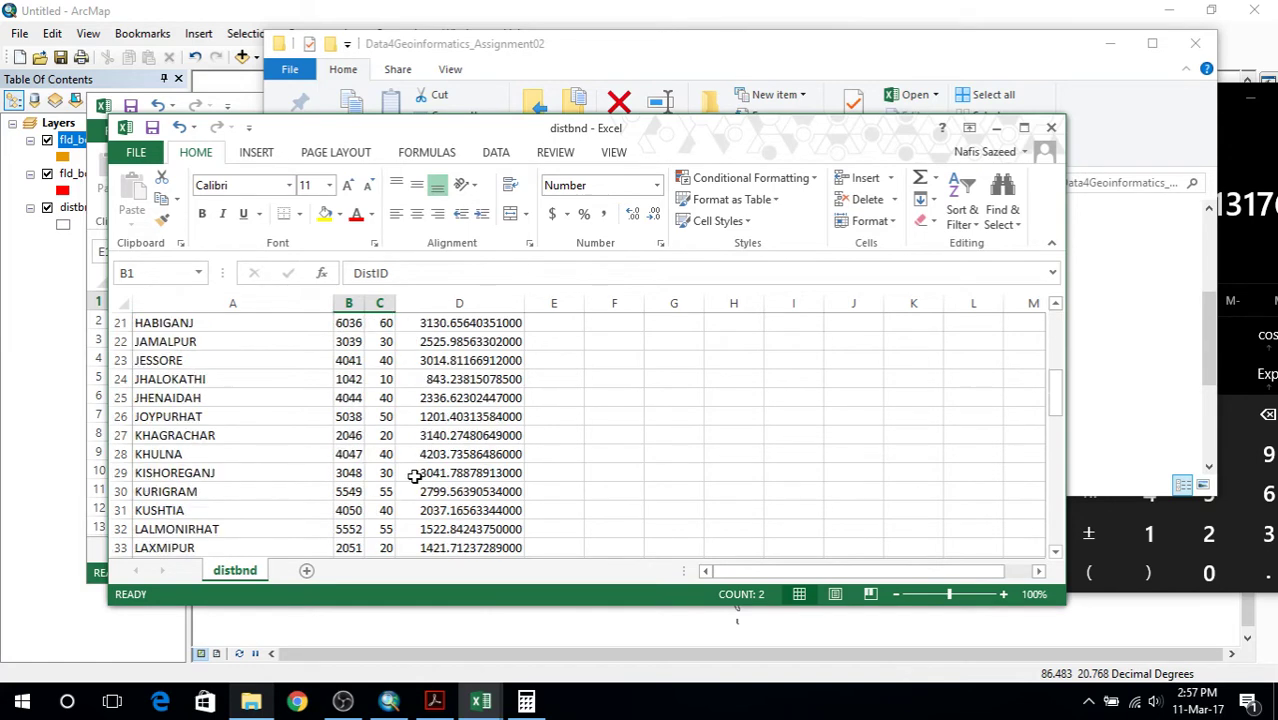
scroll(415, 477, "up", 7)
scroll(415, 477, "down", 10)
scroll(415, 477, "up", 5)
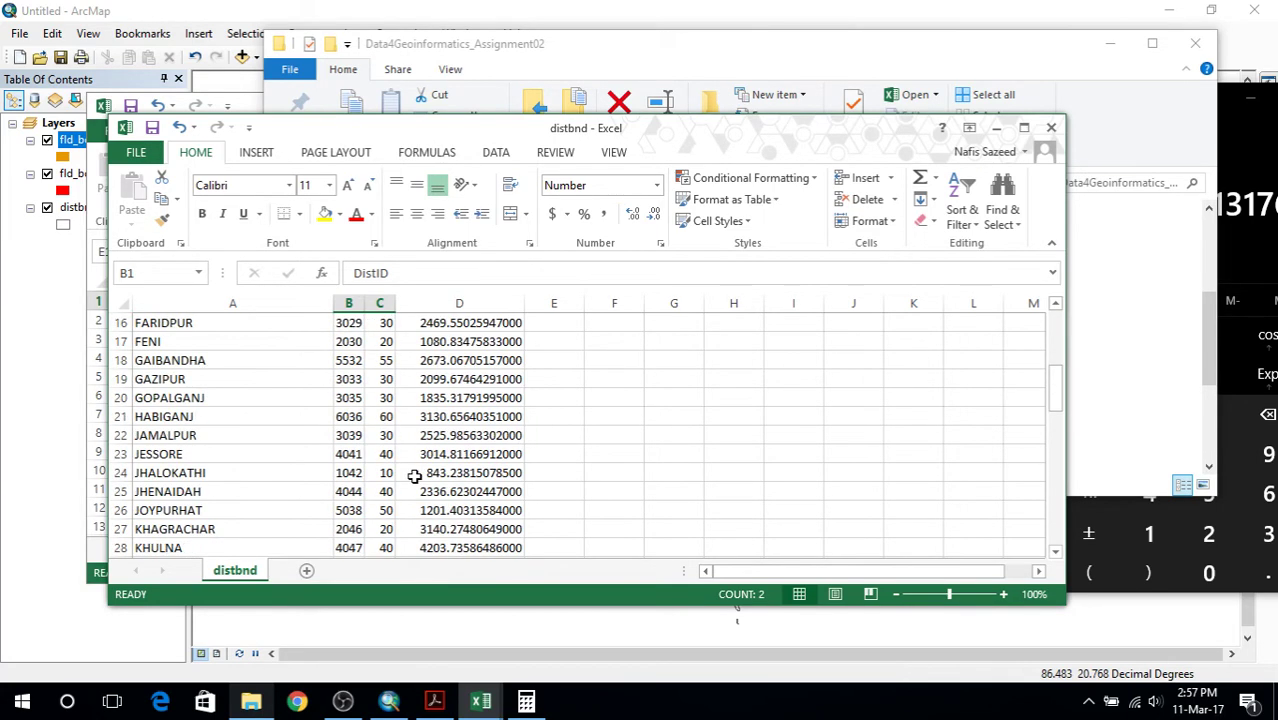
scroll(415, 477, "up", 5)
key("ctrl+shift+Down")
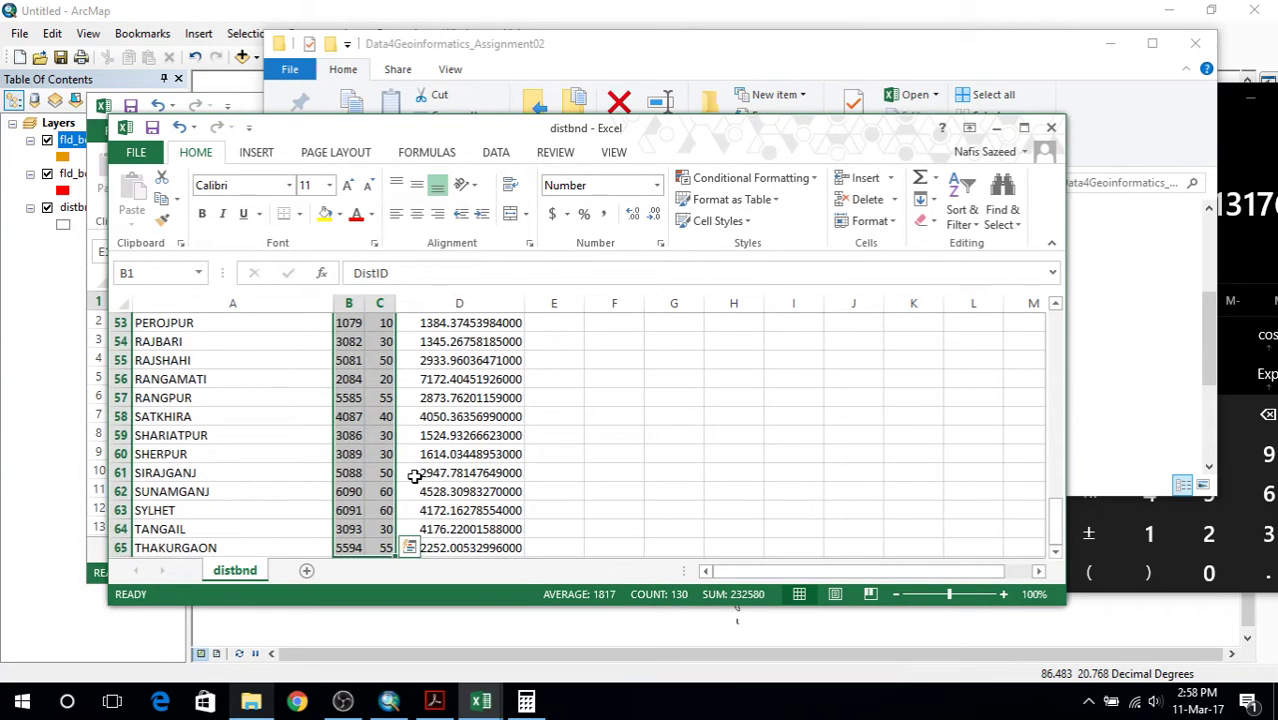
key("ctrl+c")
scroll(470, 430, "up", 17)
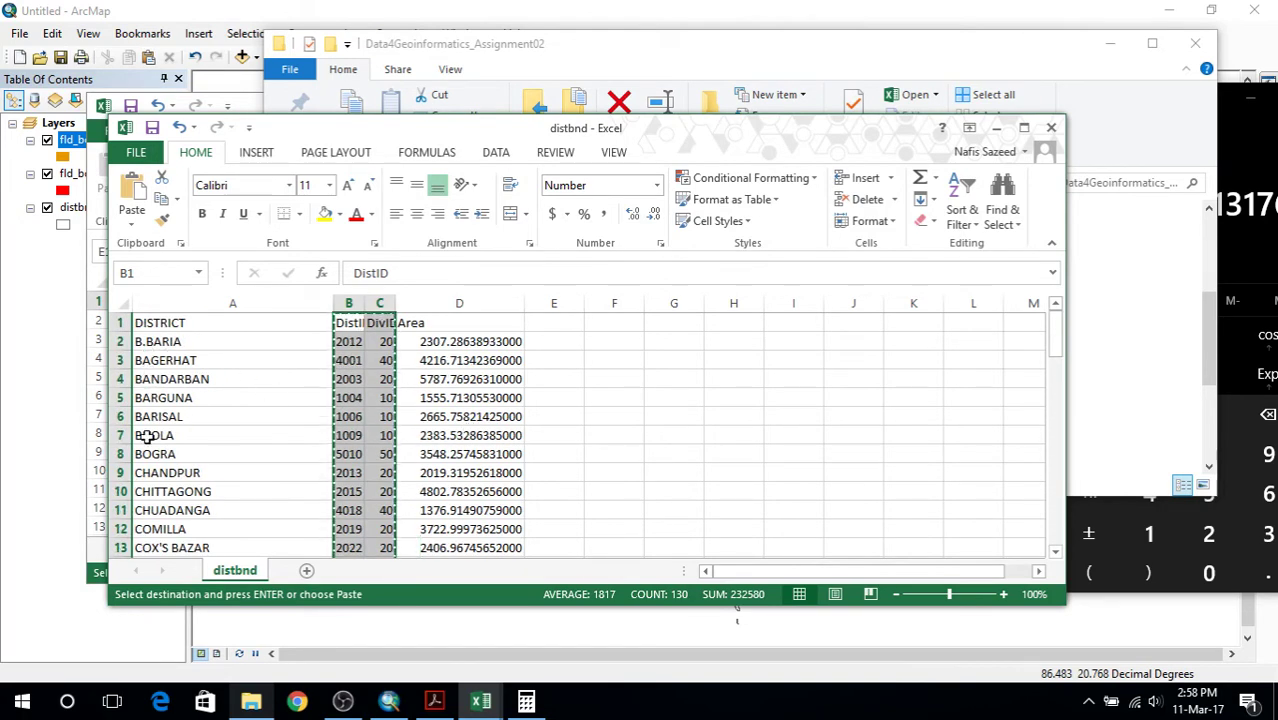
Paste the copied DistID and DivID columns into the Dist_Population workbook, starting at cell E1.
left_click(480, 701)
left_click(403, 645)
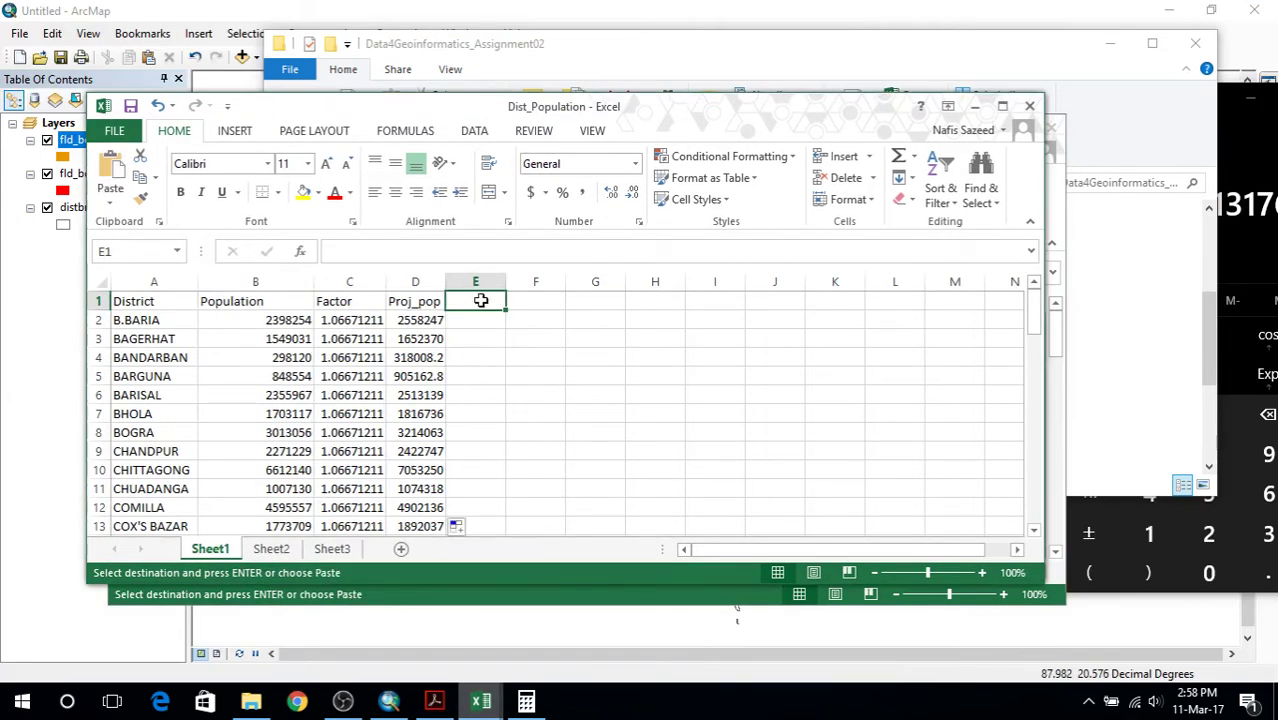
key("ctrl+v")
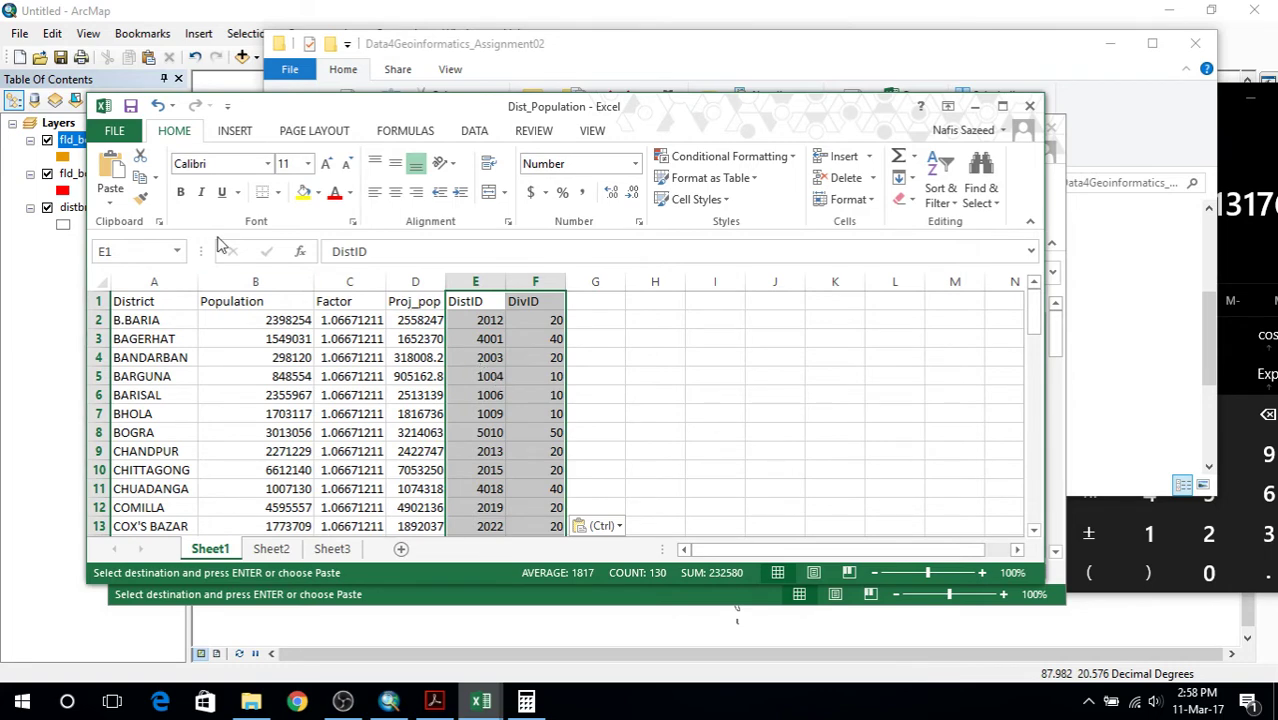
Save the workbook as Dist_Population in Excel 97-2003 Workbook format in the Flood_Data output_1 folder.
left_click(114, 131)
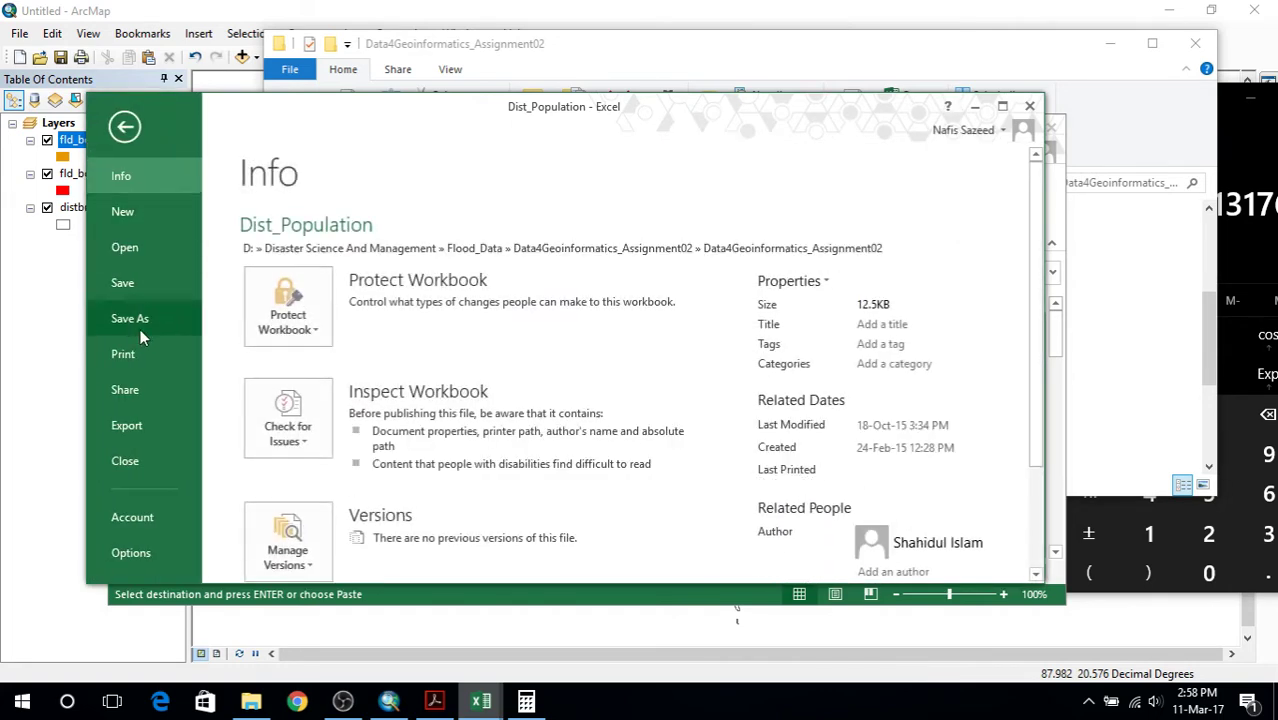
left_click(142, 321)
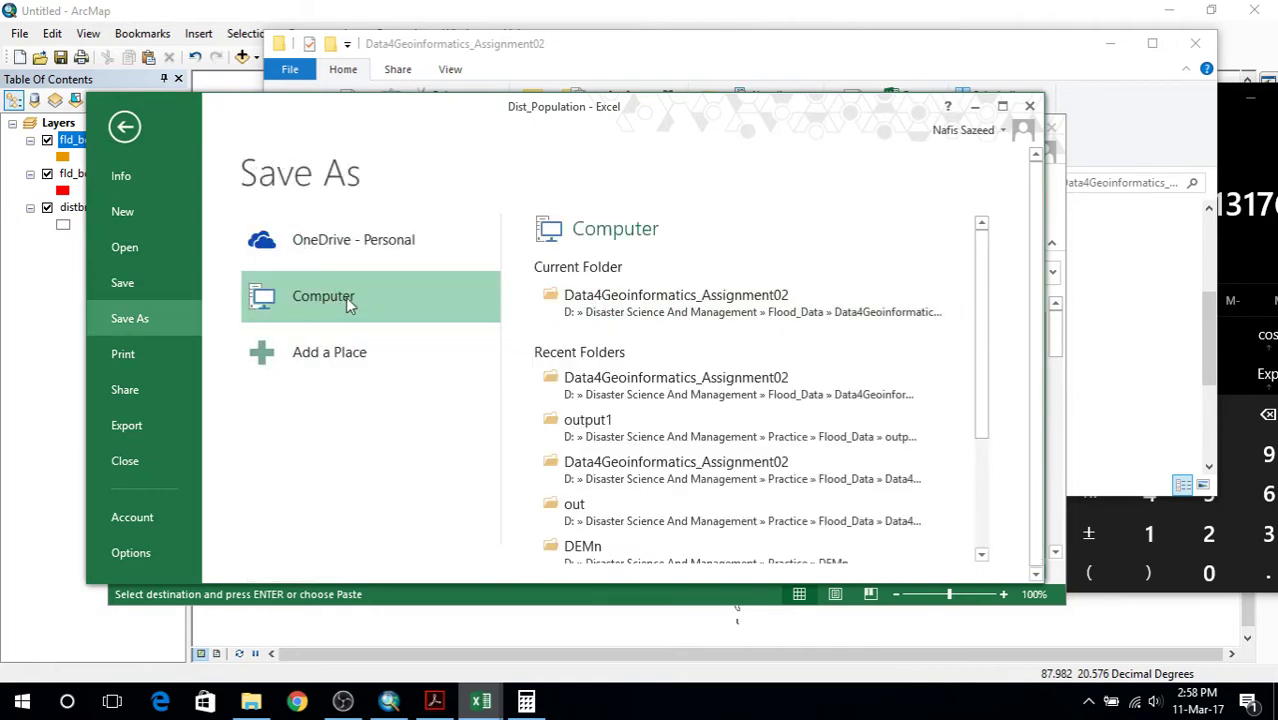
left_click(650, 312)
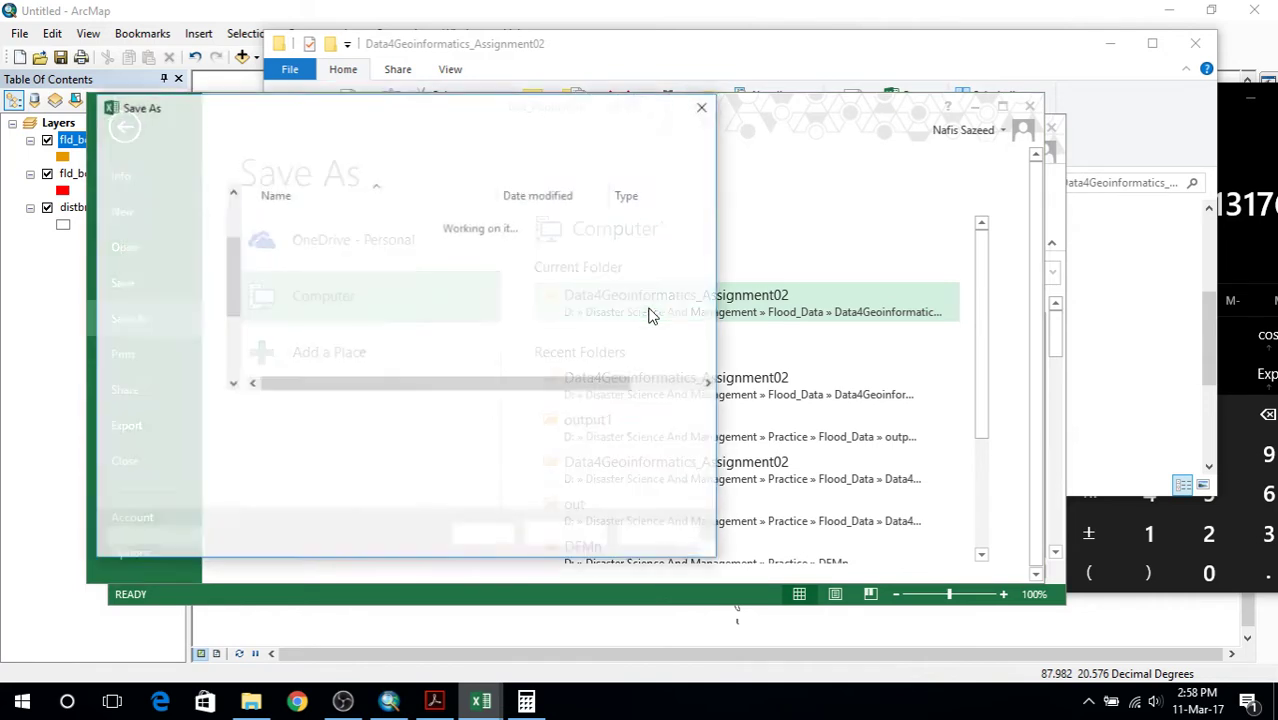
left_click(184, 137)
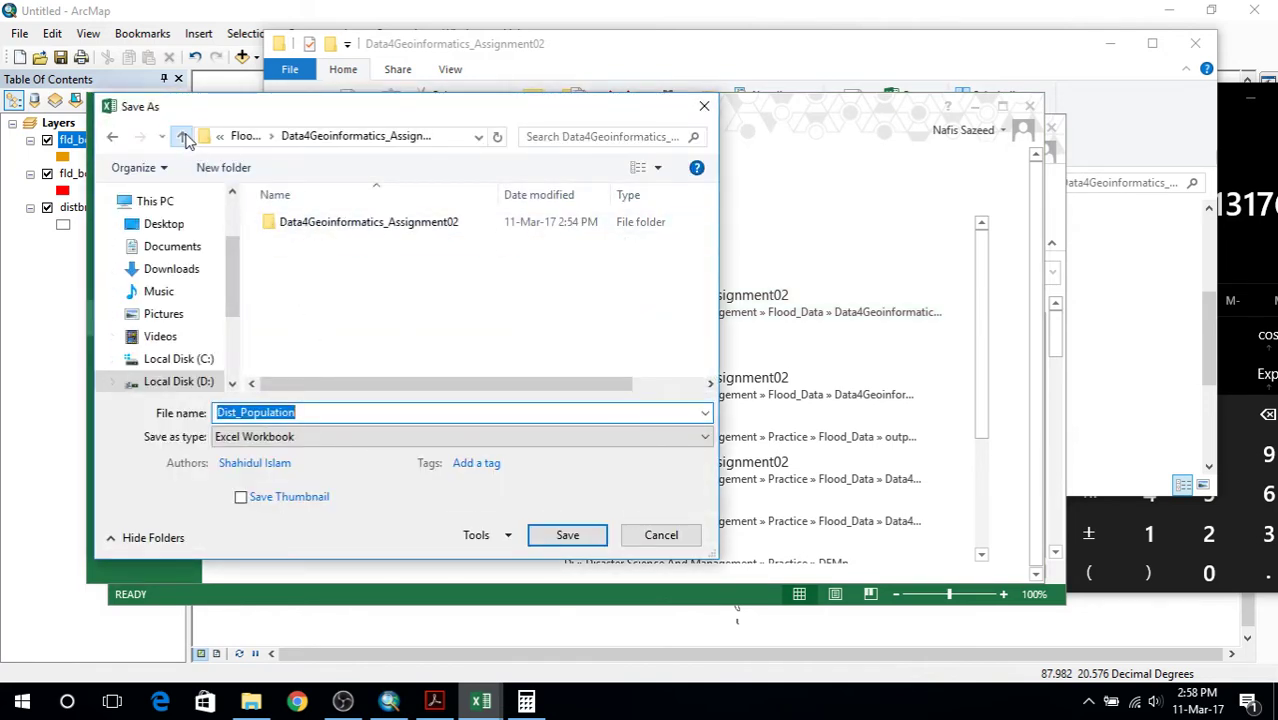
left_click(184, 137)
double_click(317, 252)
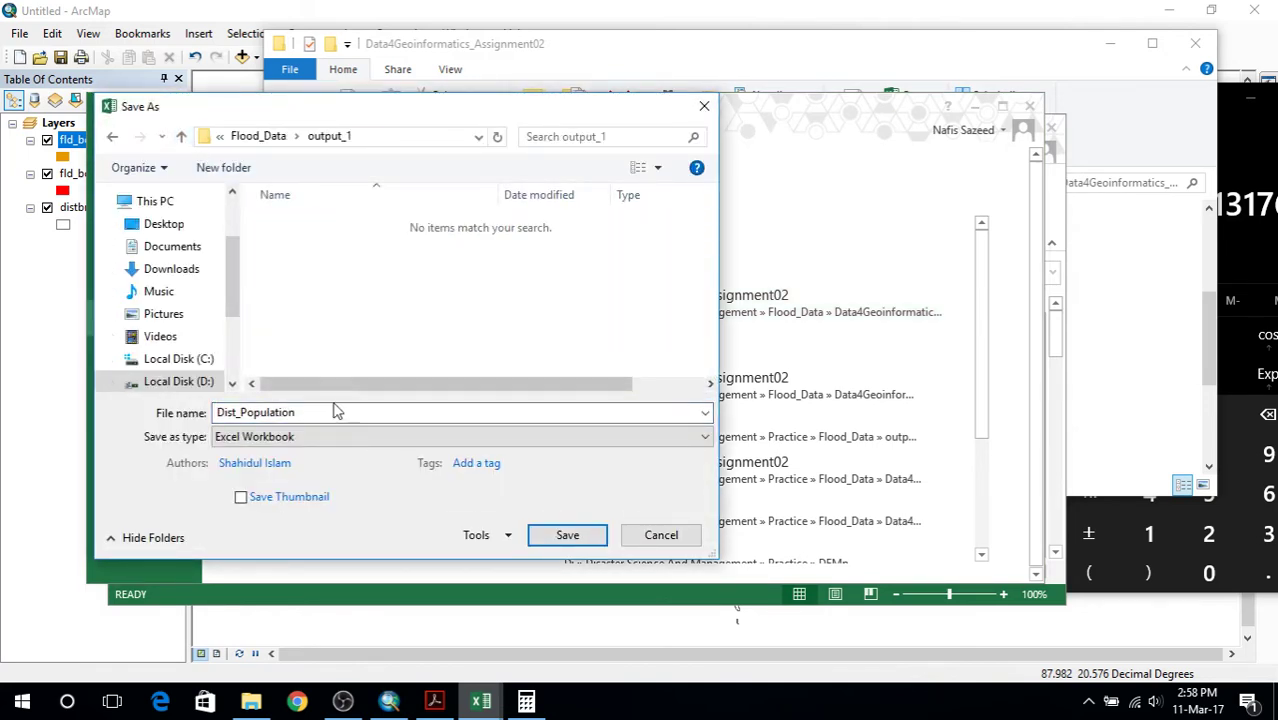
left_click(322, 436)
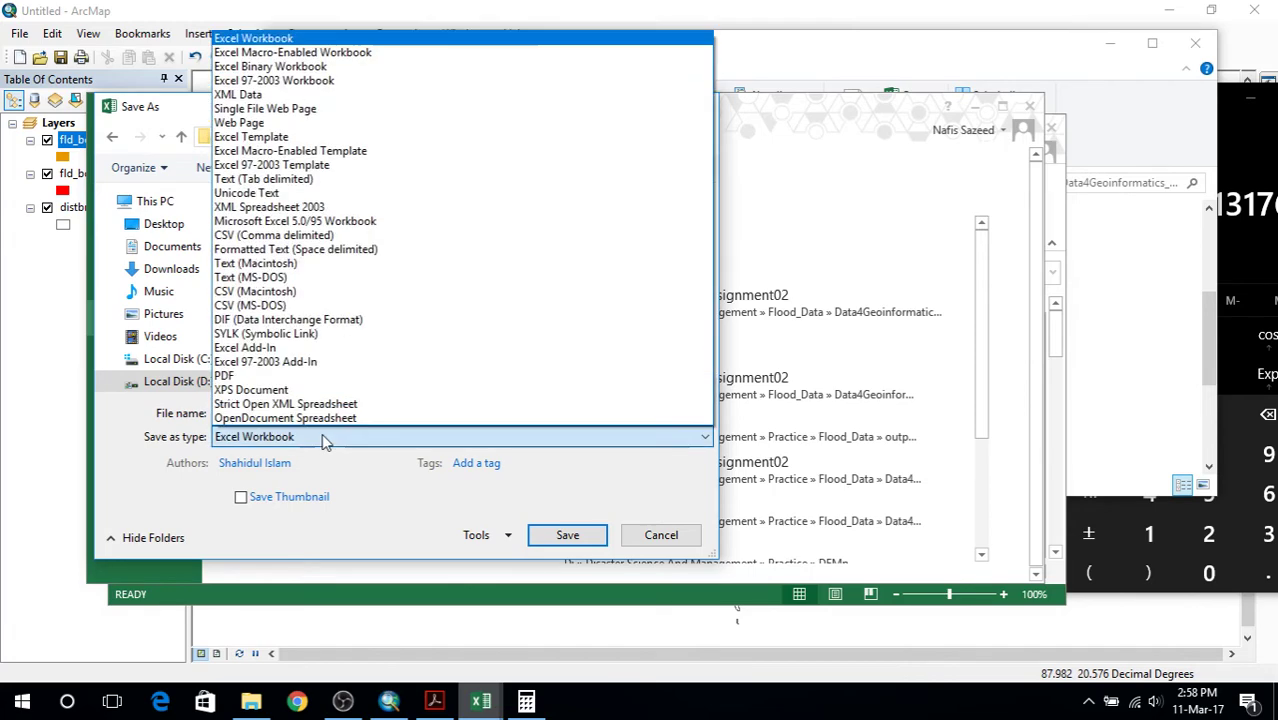
left_click(324, 80)
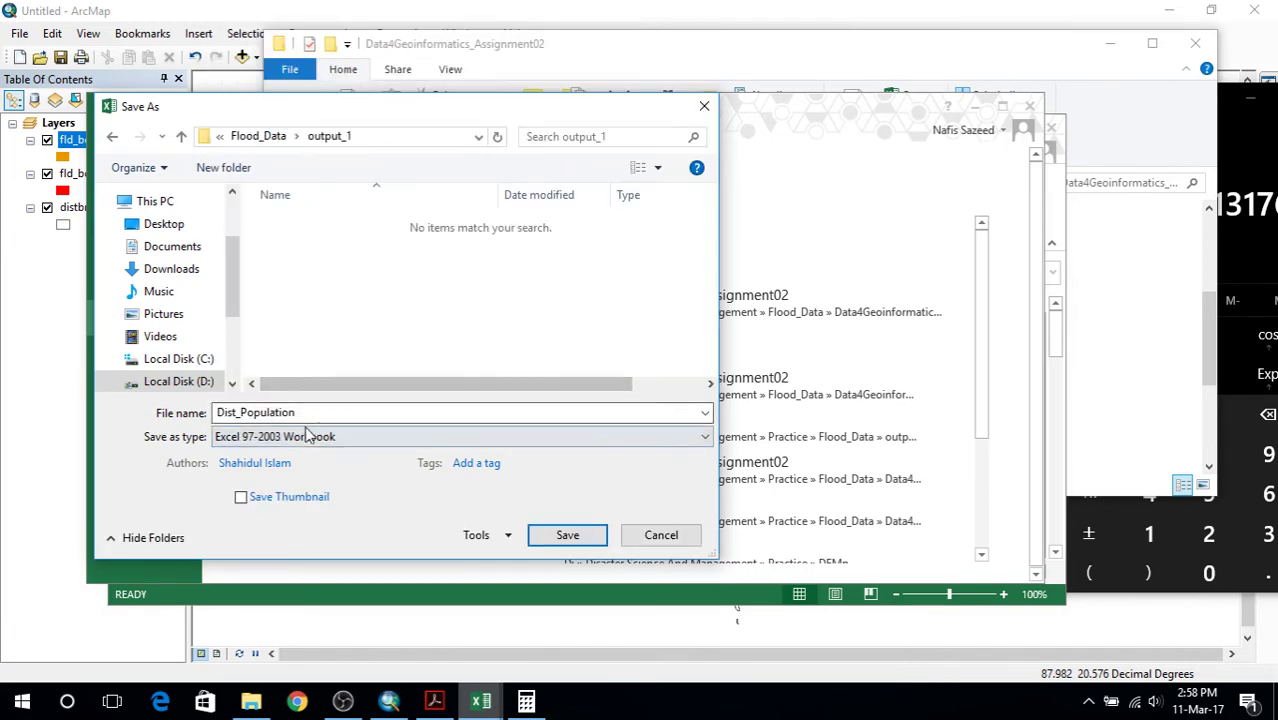
left_click(567, 535)
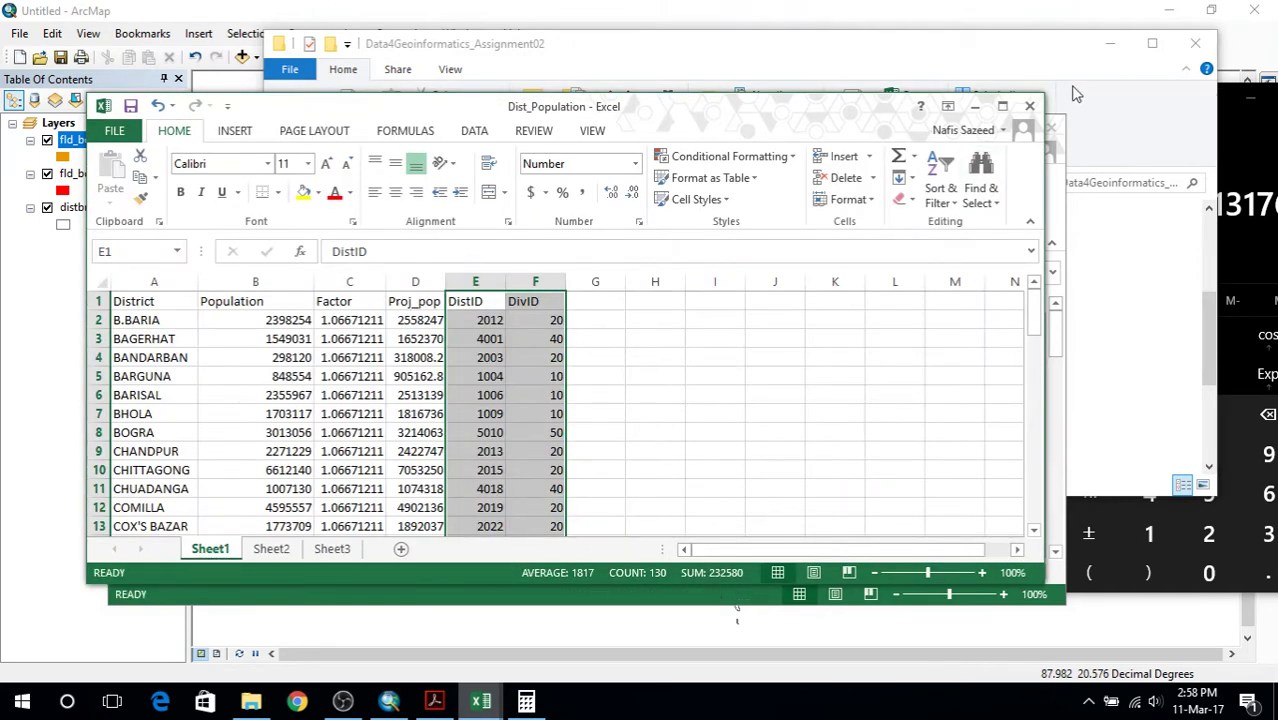
Close the Dist_Population and distbnd workbooks, minimize the file explorer window, and close the Calculator.
left_click(1029, 106)
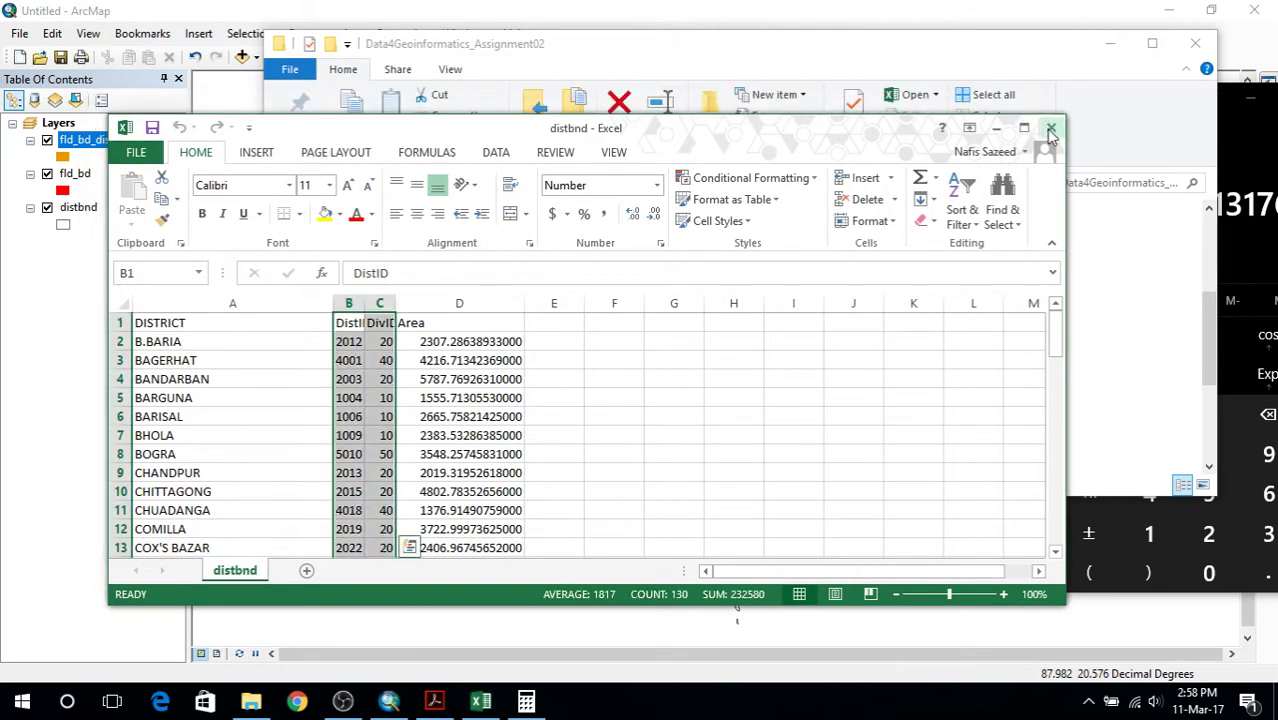
left_click(1051, 132)
left_click(1112, 45)
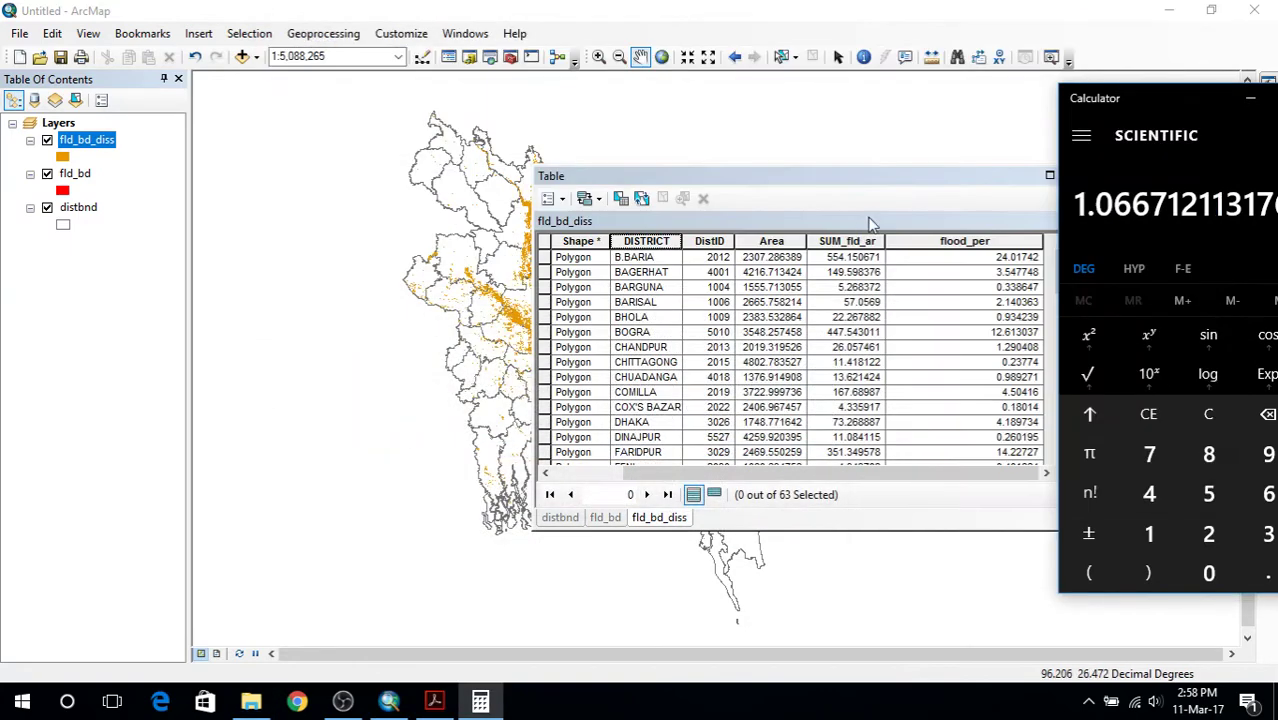
left_click_drag(1183, 103, 801, 122)
left_click(968, 114)
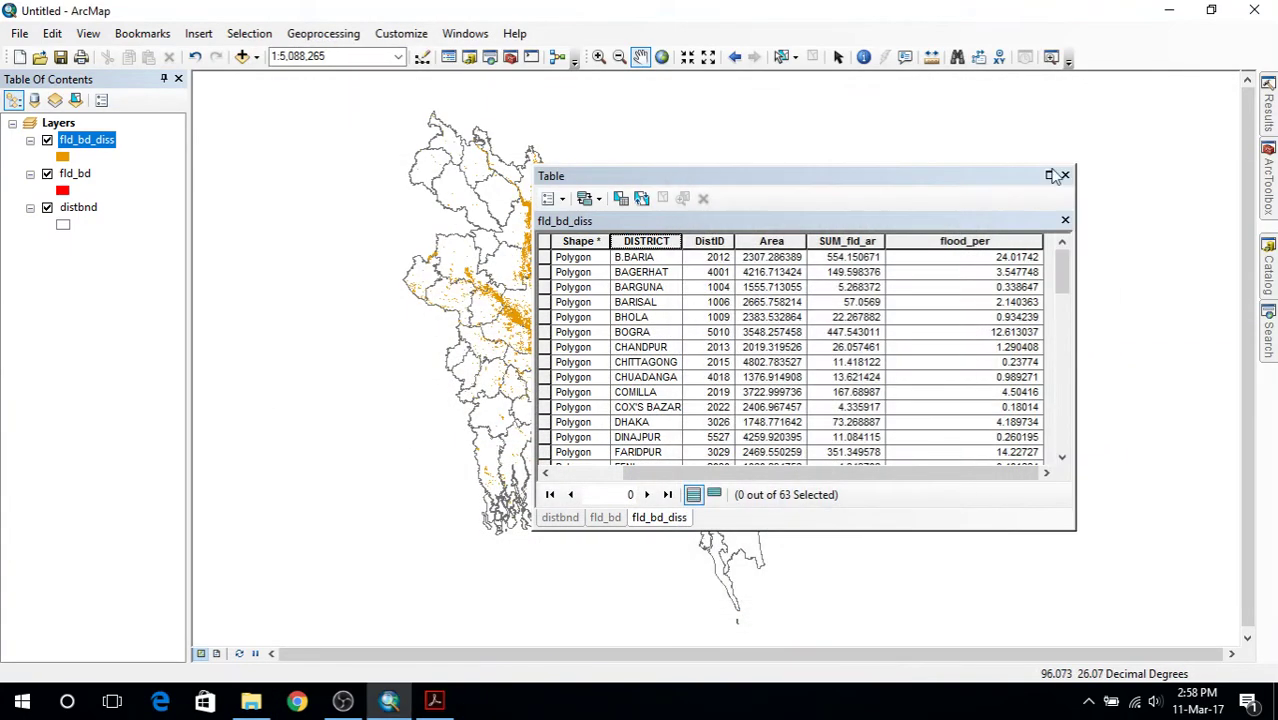
Close the Table window in ArcMap and reopen only the attribute table of the fld_bd_diss layer.
left_click(1066, 176)
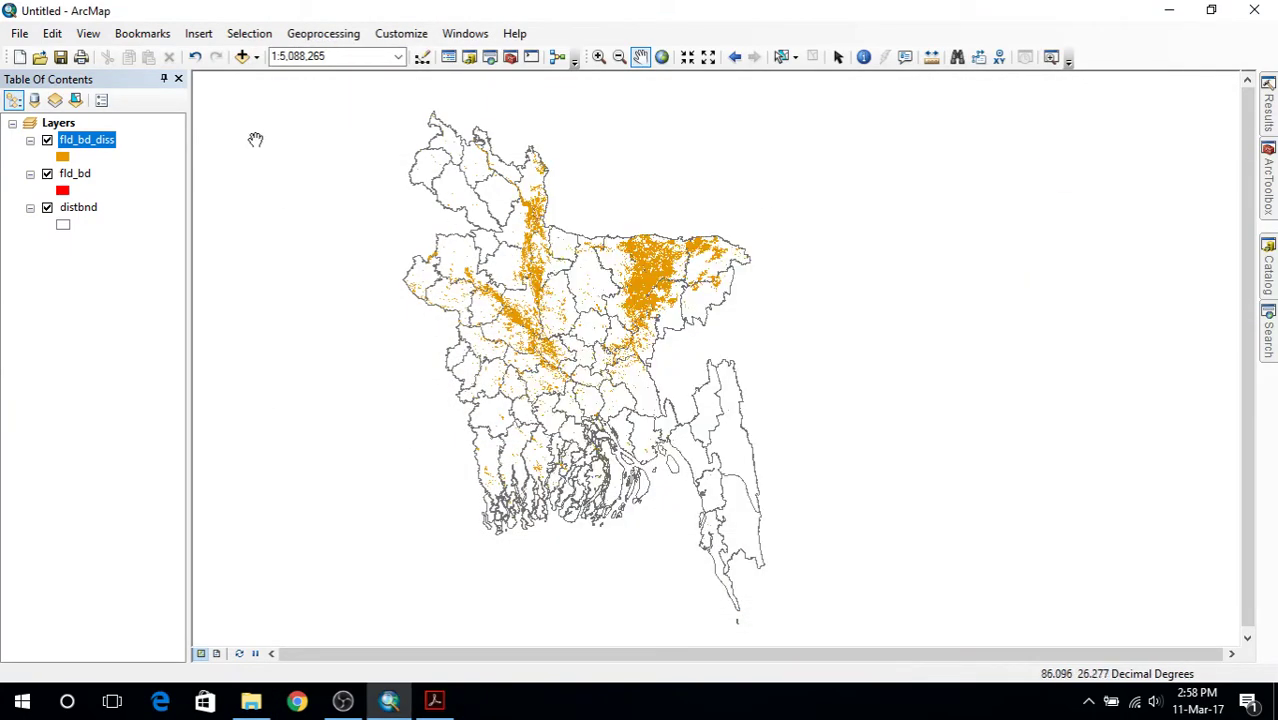
right_click(107, 149)
left_click(203, 199)
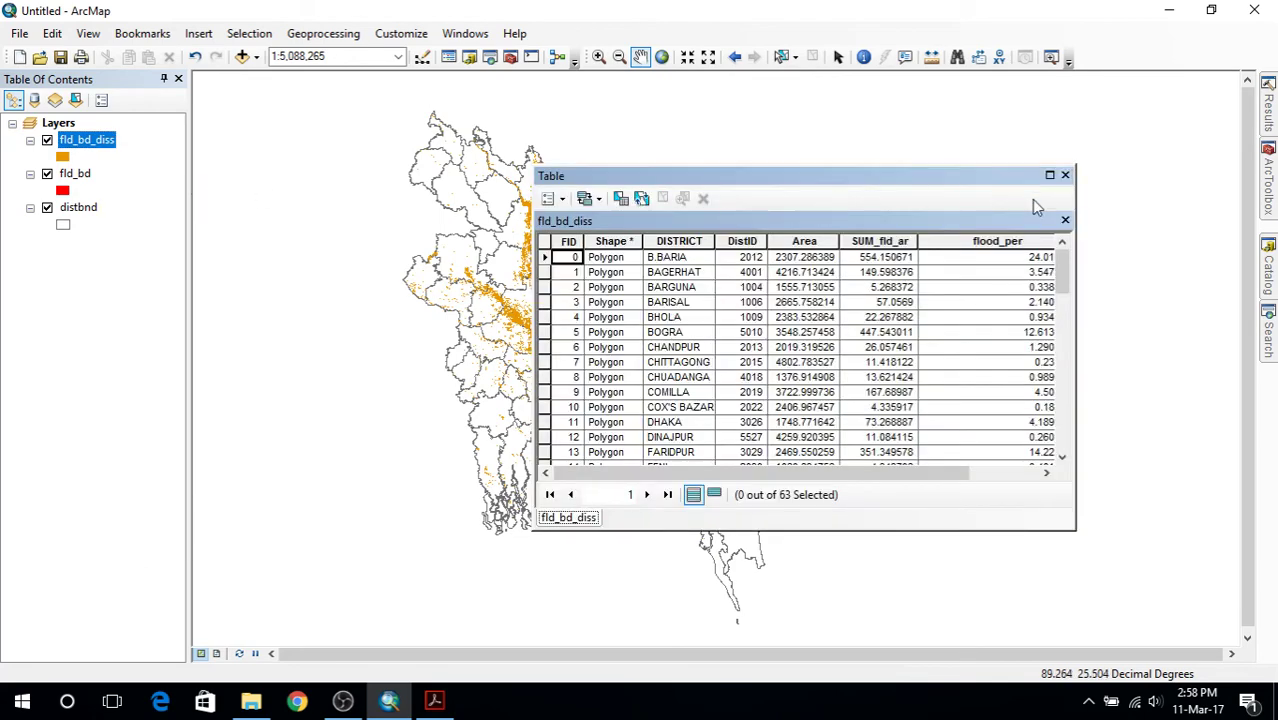
Close the attribute table and start an attribute join from a table on the fld_bd_diss layer.
left_click(1066, 174)
right_click(80, 141)
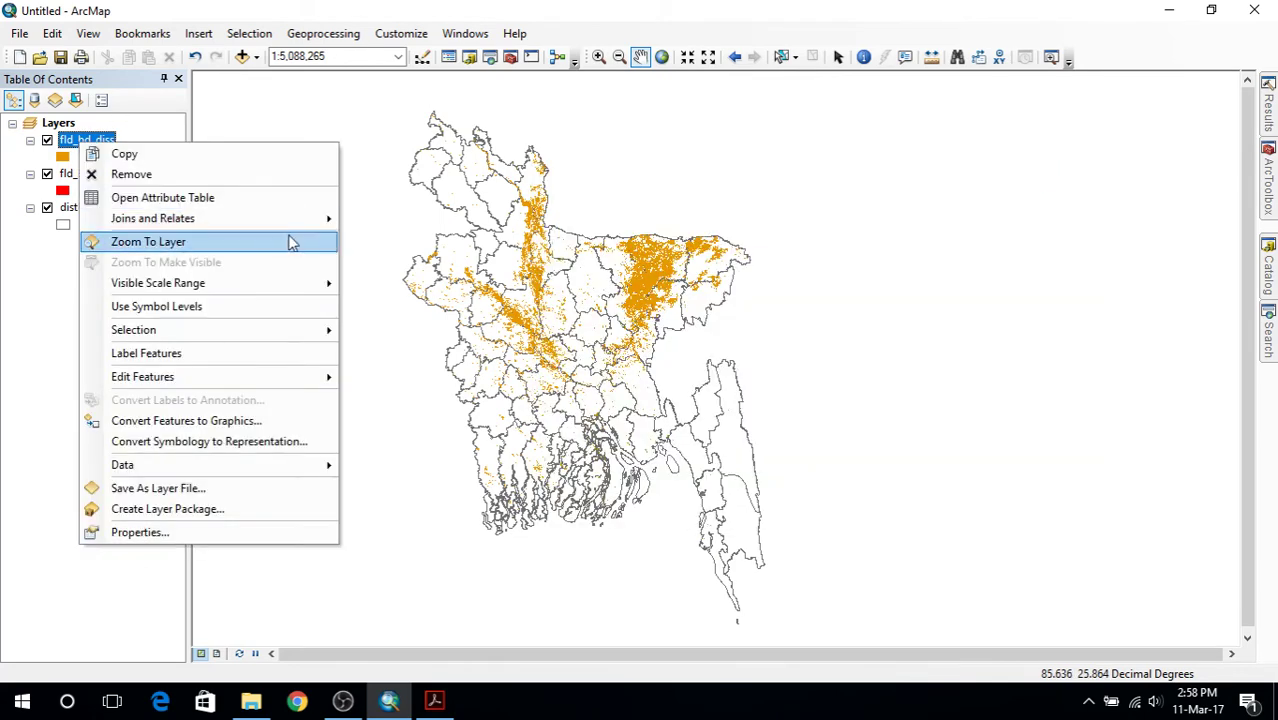
mouse_move(311, 222)
left_click(400, 220)
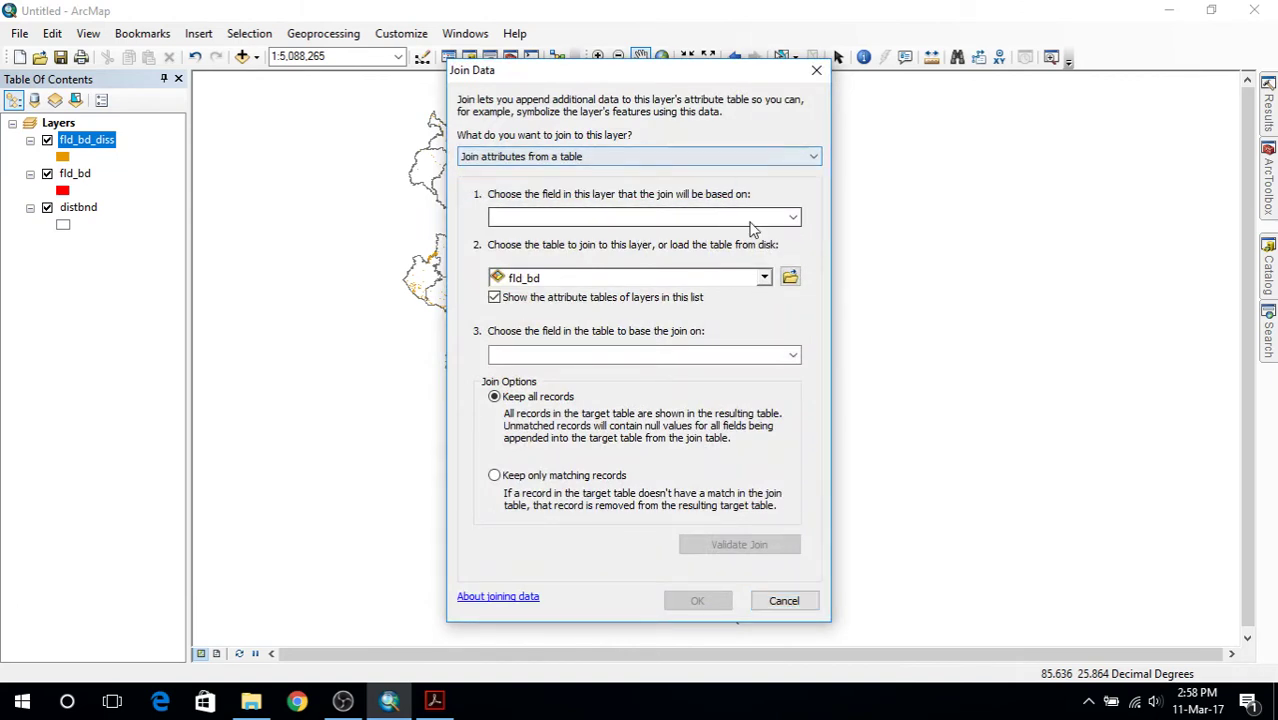
left_click(792, 218)
left_click(792, 218)
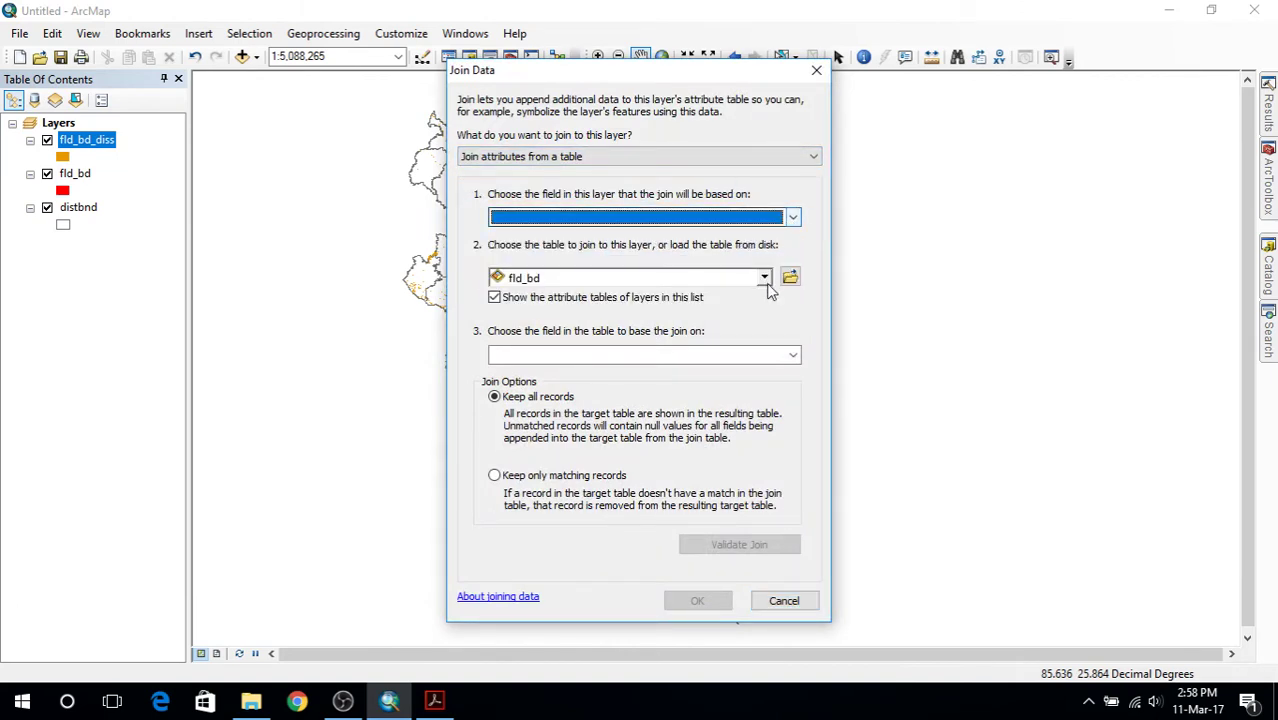
Load Sheet1$ of Dist_Population.xls from the output_1 folder as the table to join.
left_click(790, 278)
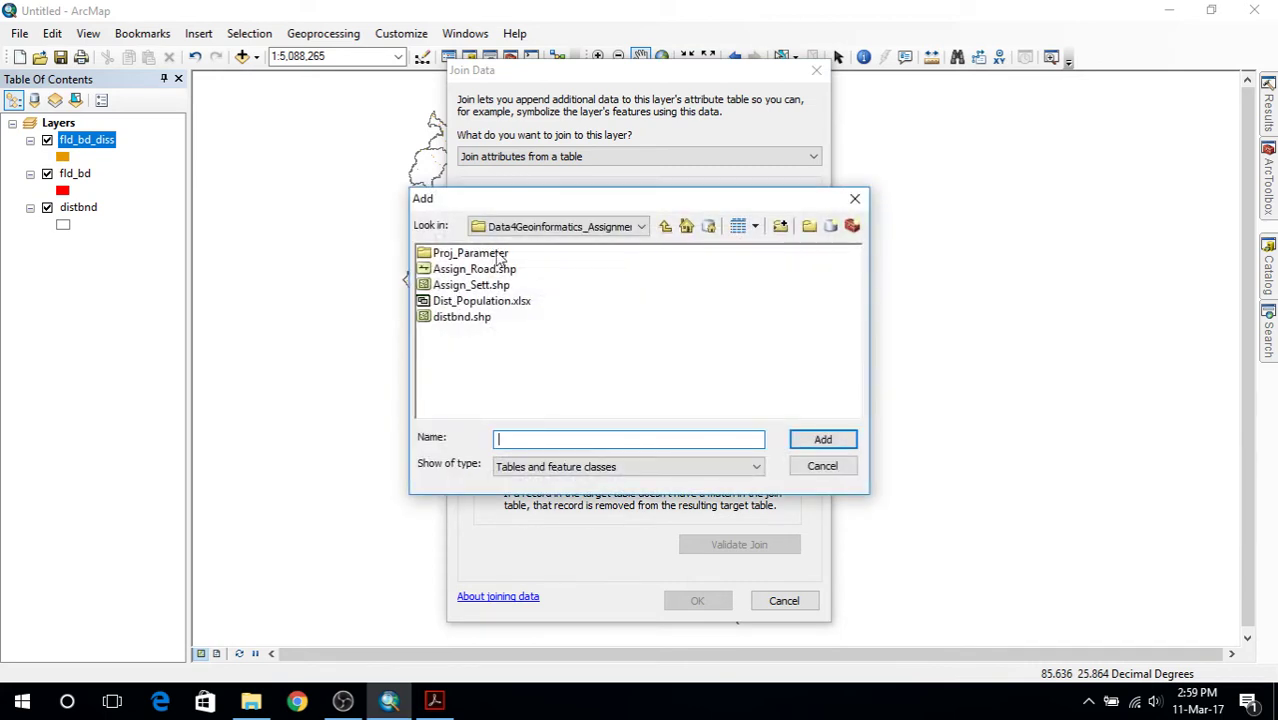
left_click(665, 226)
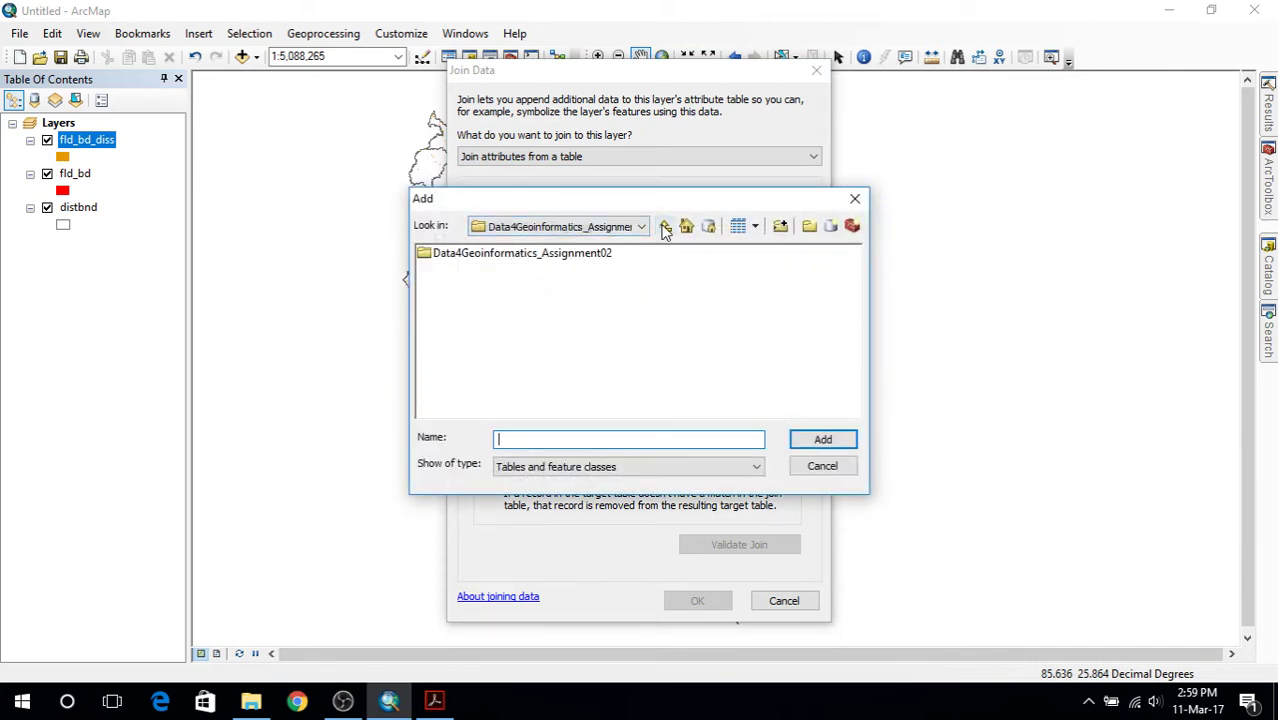
double_click(458, 270)
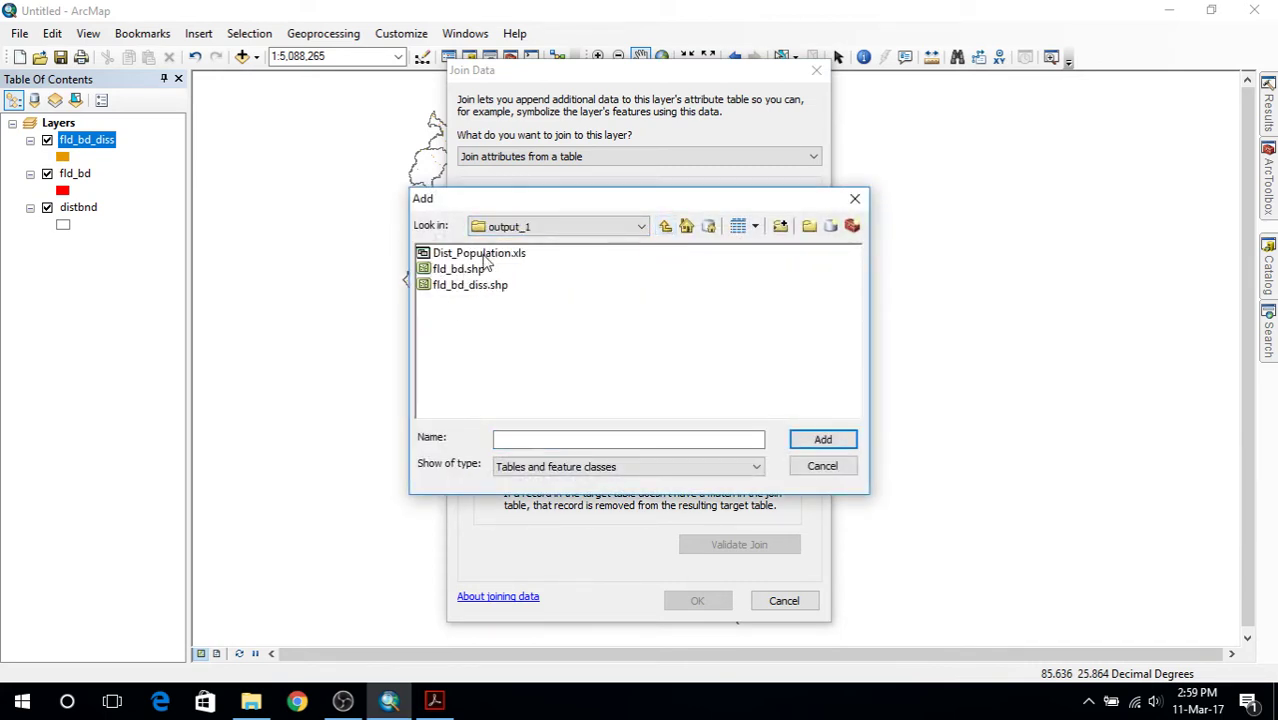
double_click(480, 254)
left_click(462, 254)
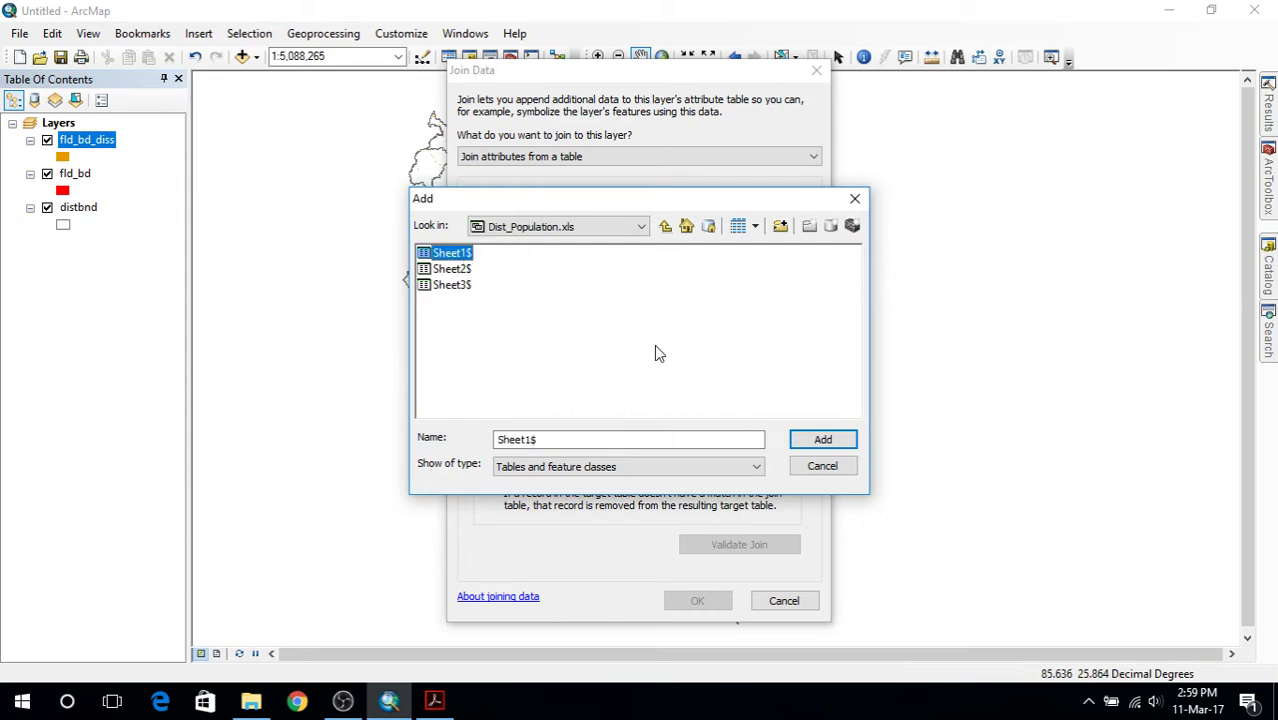
left_click(820, 440)
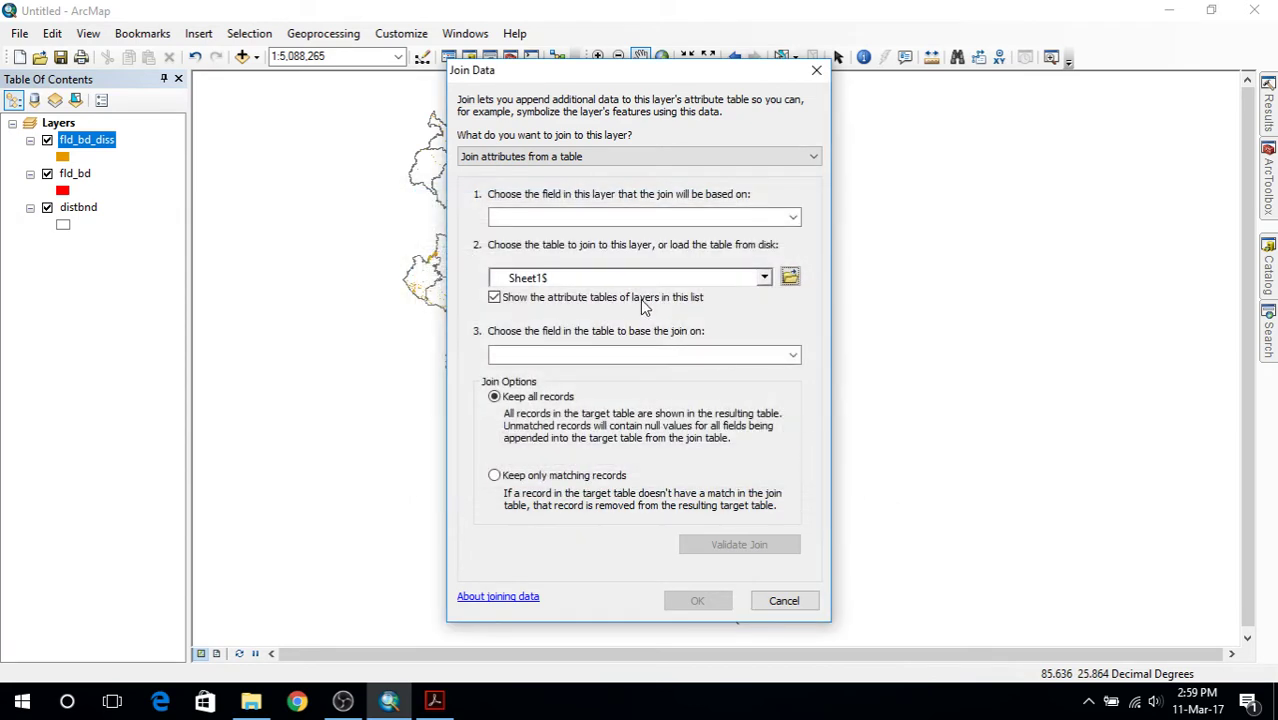
Base the join on DistID in both tables, validate it, and apply it keeping all records.
left_click(791, 218)
left_click(567, 260)
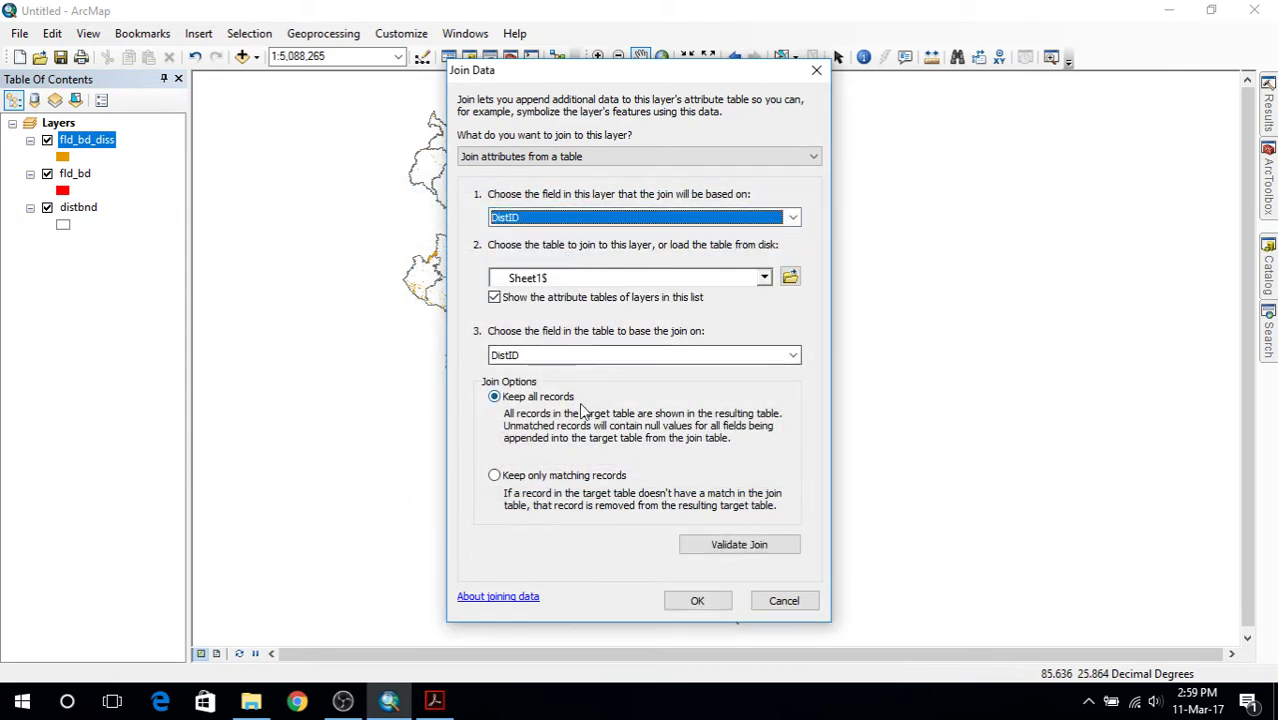
left_click(756, 543)
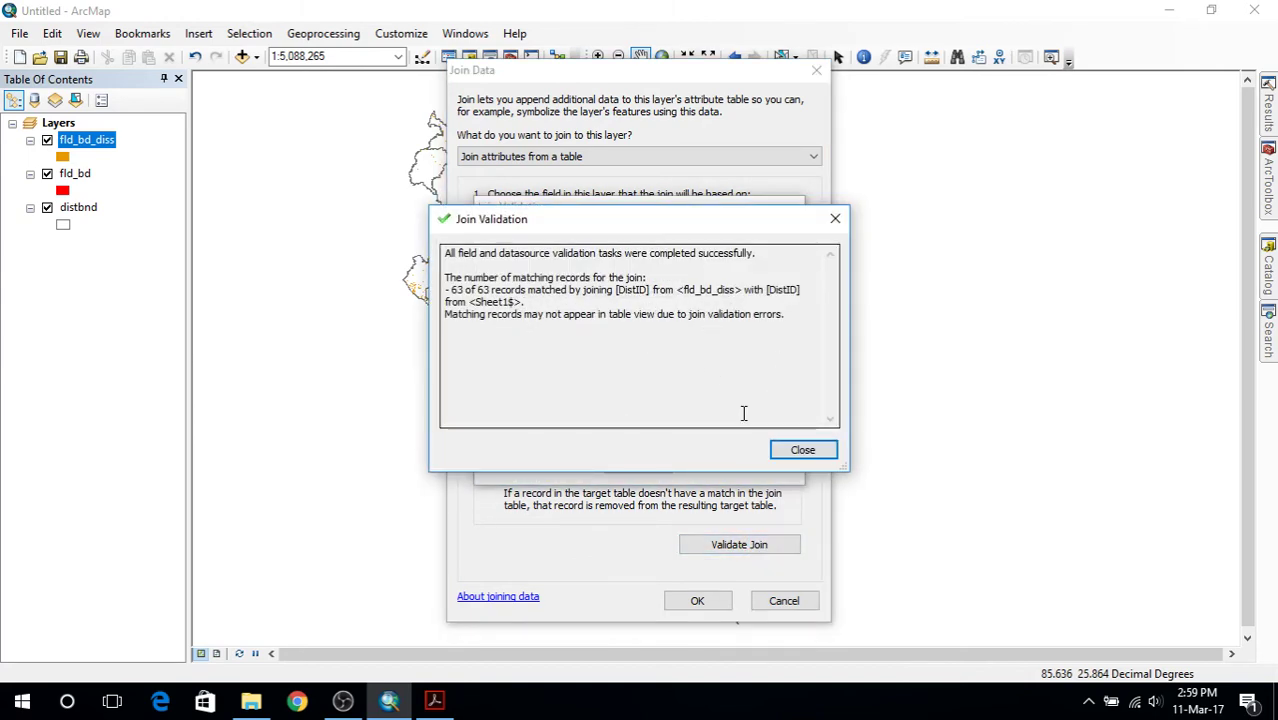
left_click(808, 452)
left_click(697, 604)
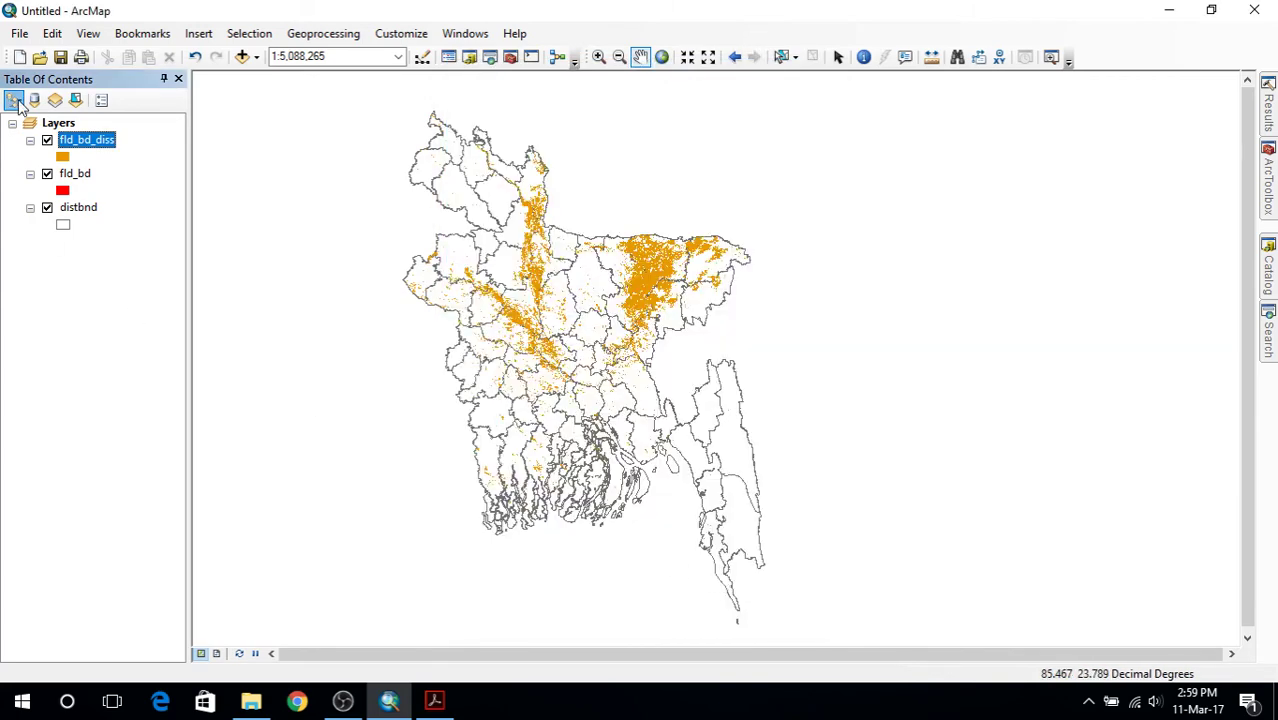
Open the fld_bd_diss attribute table and examine the joined population columns.
right_click(90, 140)
left_click(205, 192)
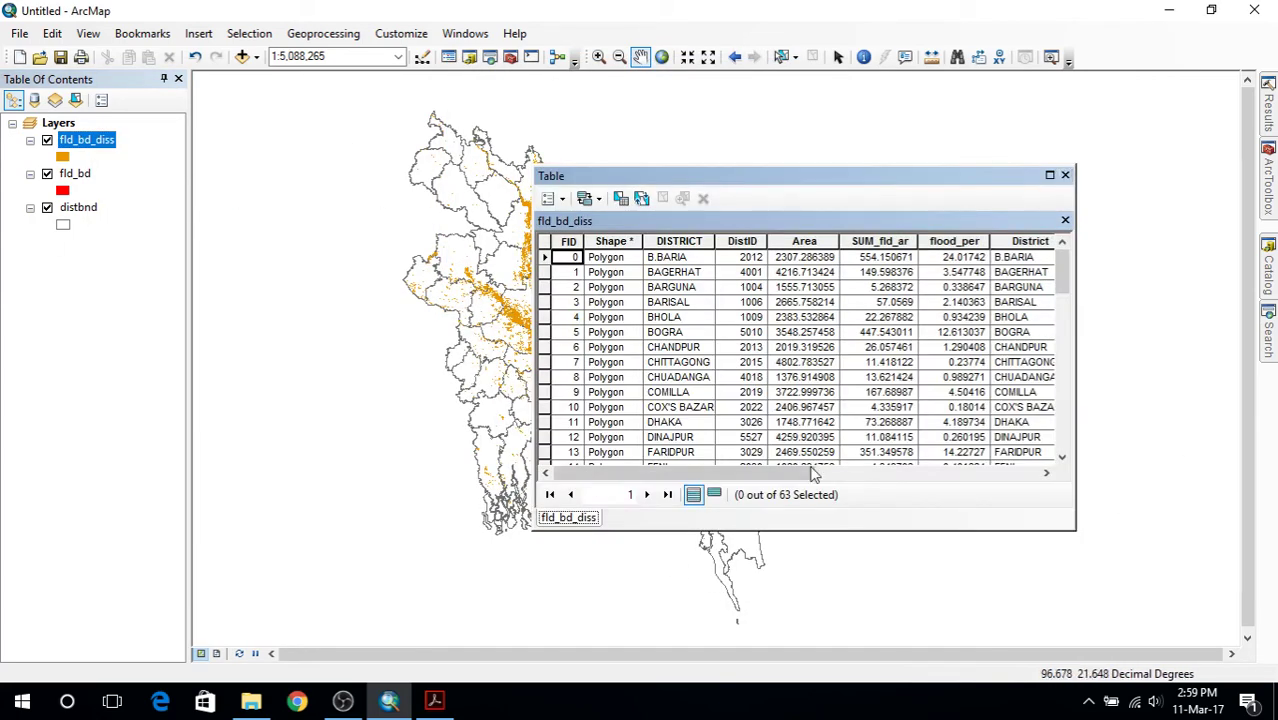
left_click_drag(815, 472, 998, 492)
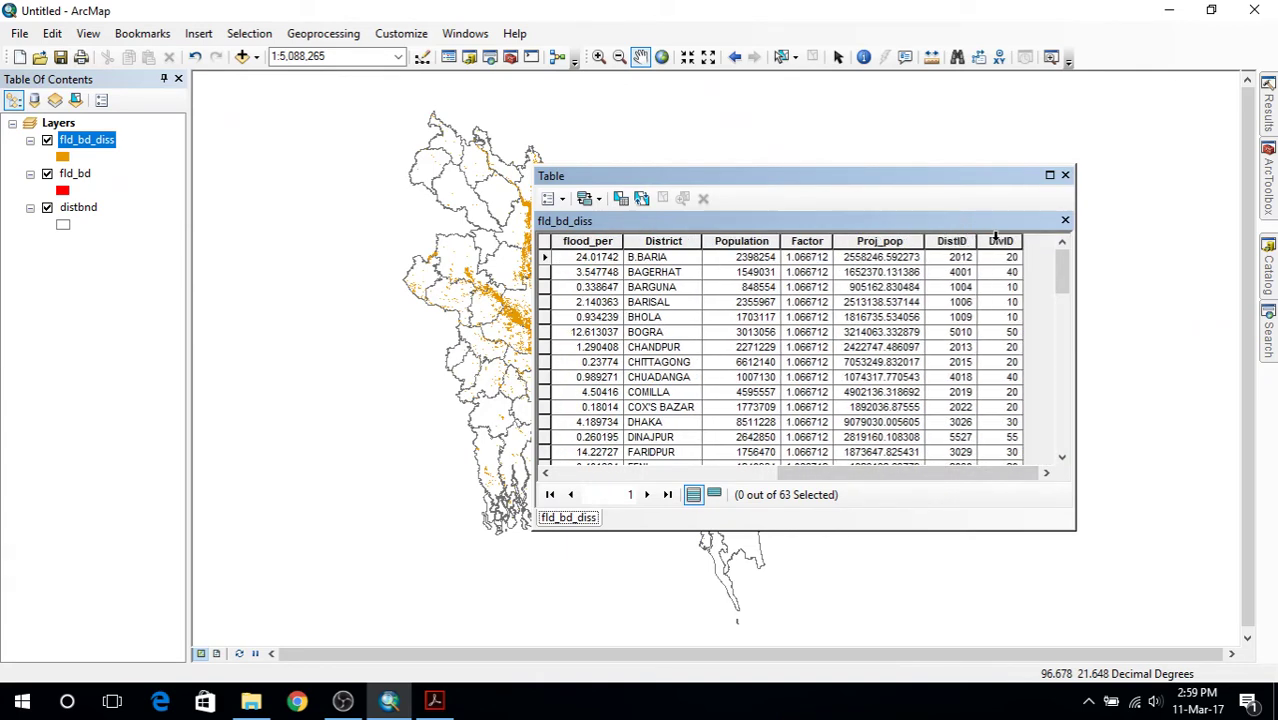
left_click_drag(946, 472, 1010, 485)
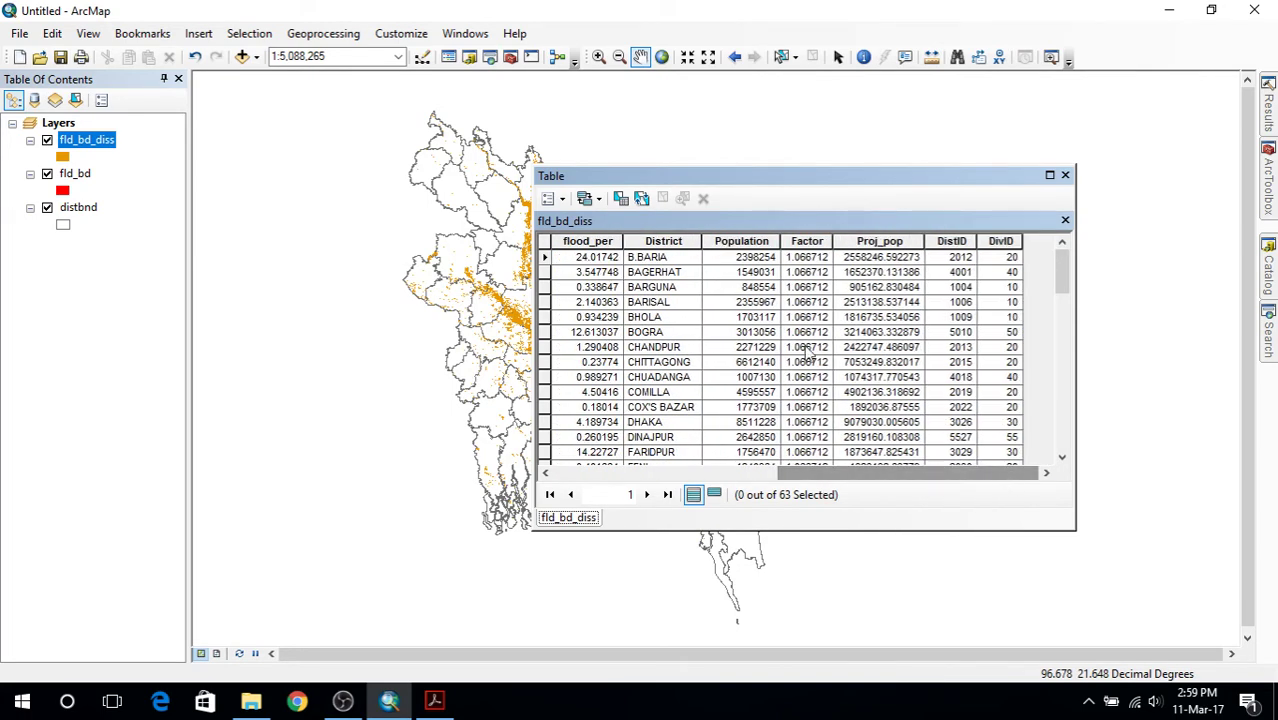
Turn off the duplicate District and DistID fields that come from the joined population sheet.
right_click(655, 243)
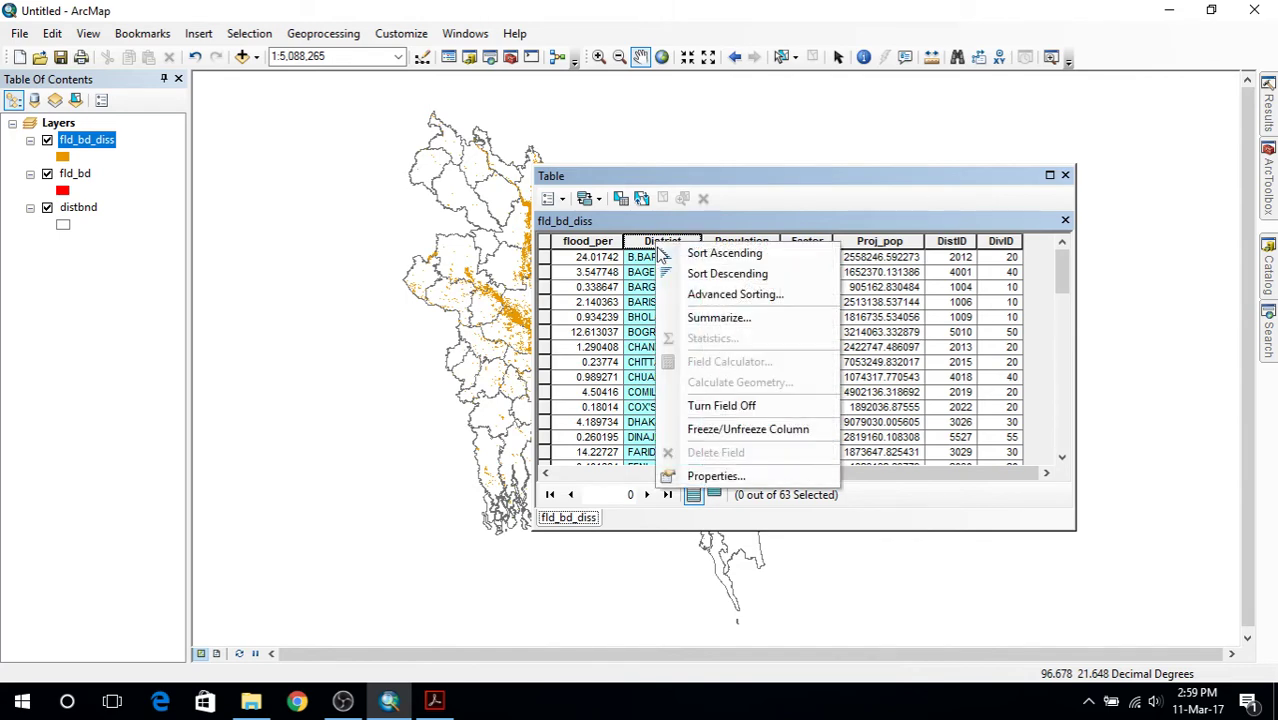
left_click(735, 406)
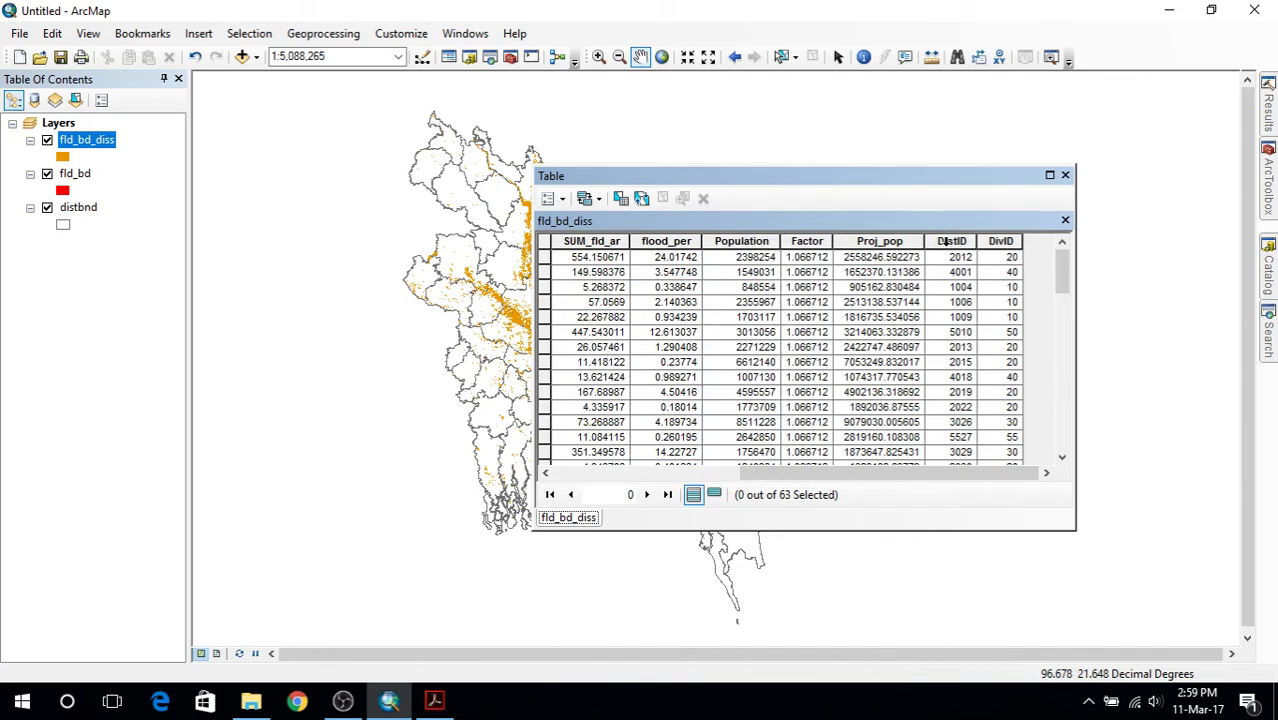
right_click(950, 241)
left_click(1013, 403)
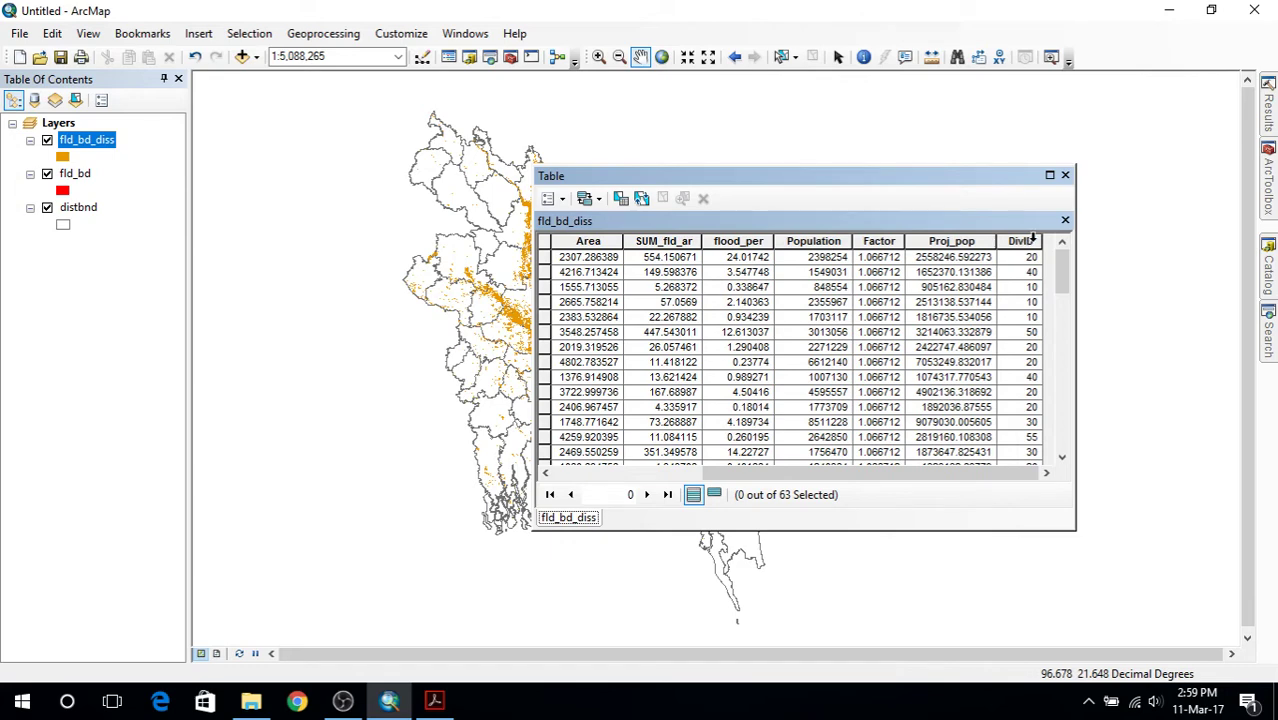
left_click_drag(860, 472, 933, 473)
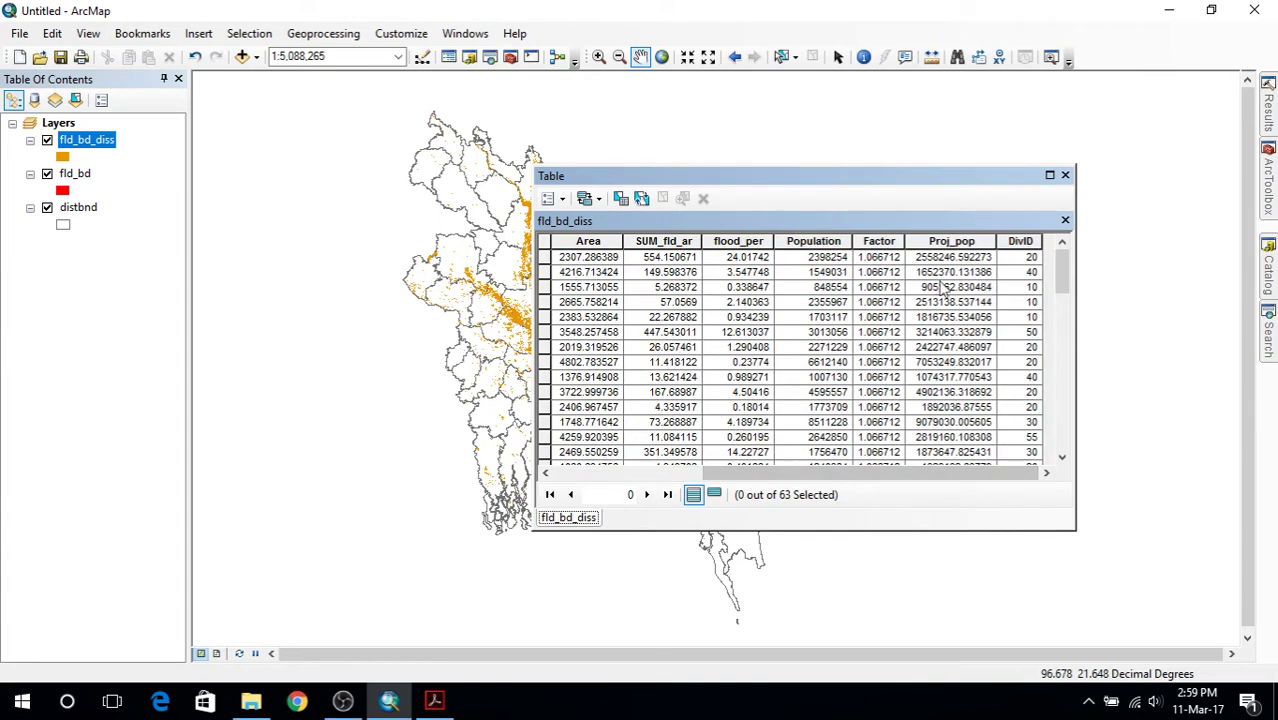
Read the page on finding the affected population in the Acrobat Reader project guide and return to ArcMap.
left_click(434, 700)
key("Right")
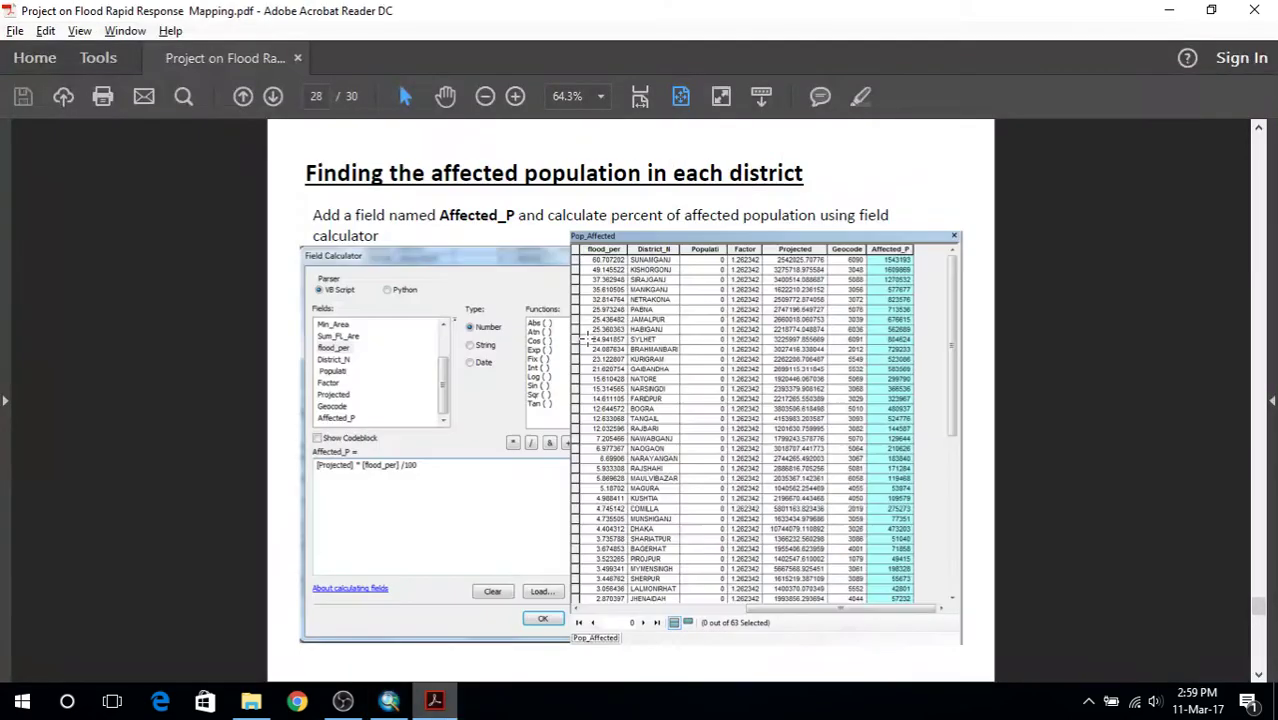
left_click(436, 702)
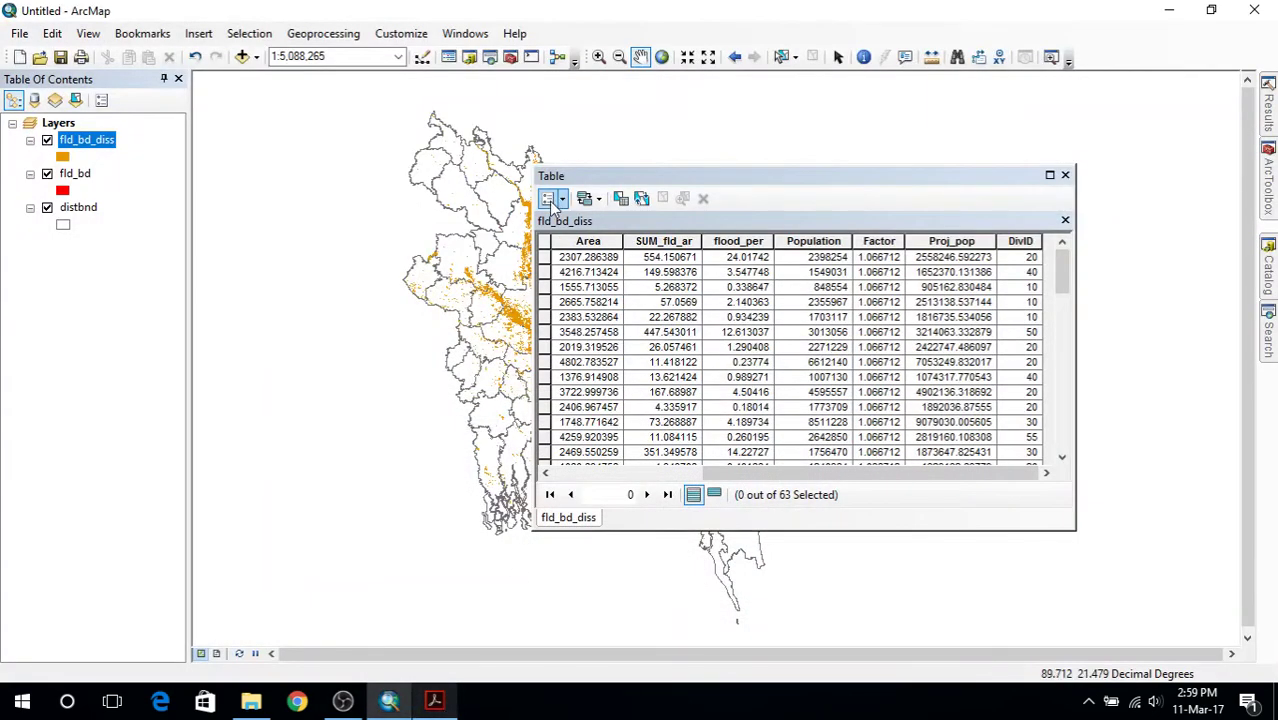
Add a Double field named aff_pop to the fld_bd_diss attribute table.
left_click(551, 200)
left_click(593, 329)
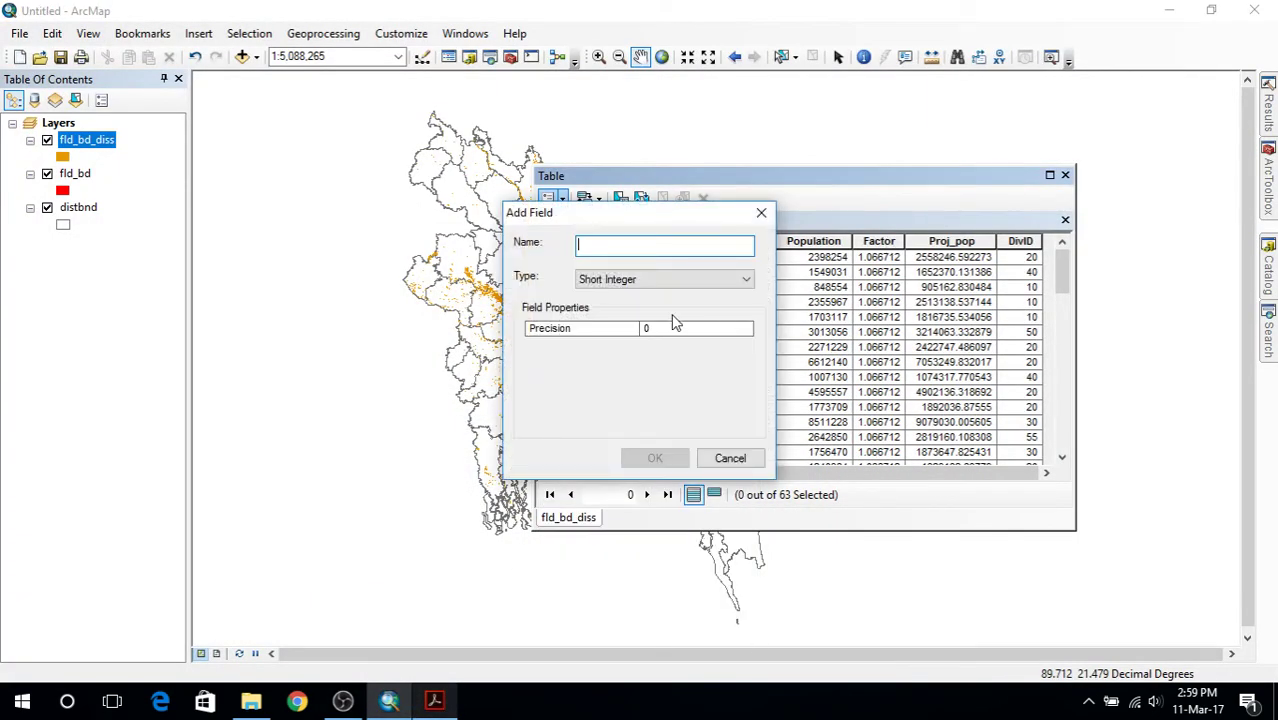
left_click(619, 279)
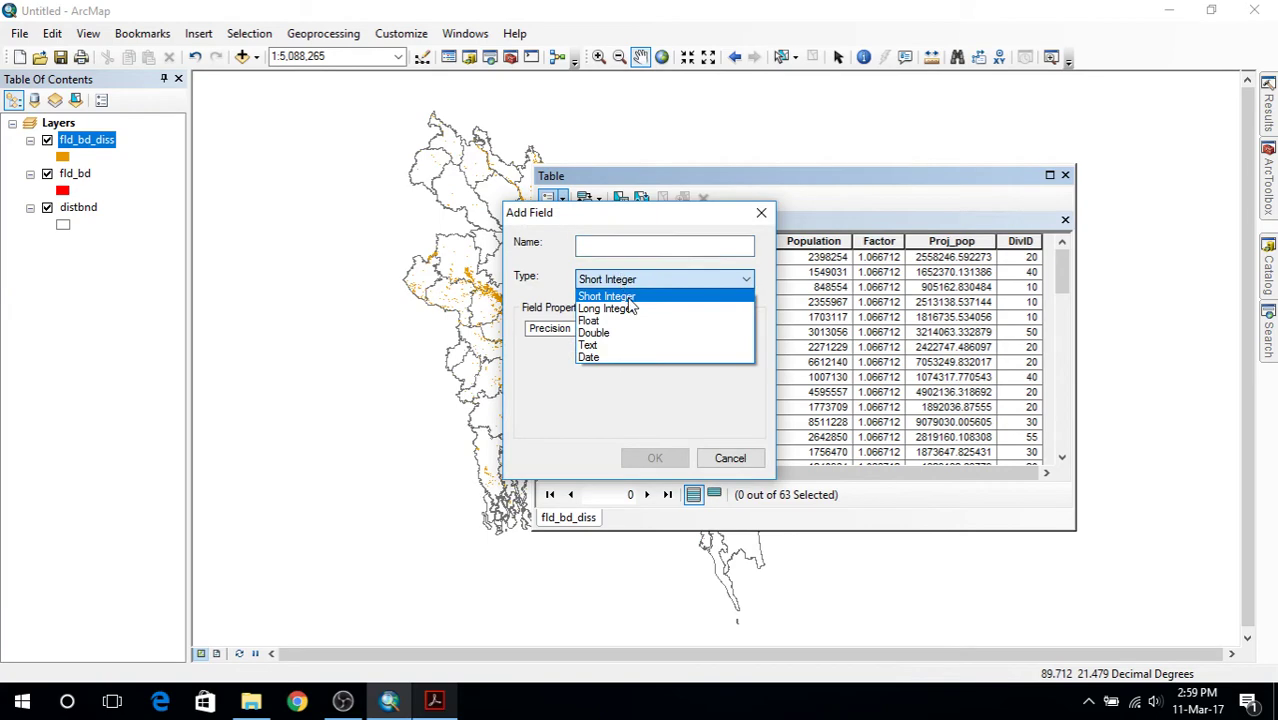
left_click(617, 337)
left_click(642, 248)
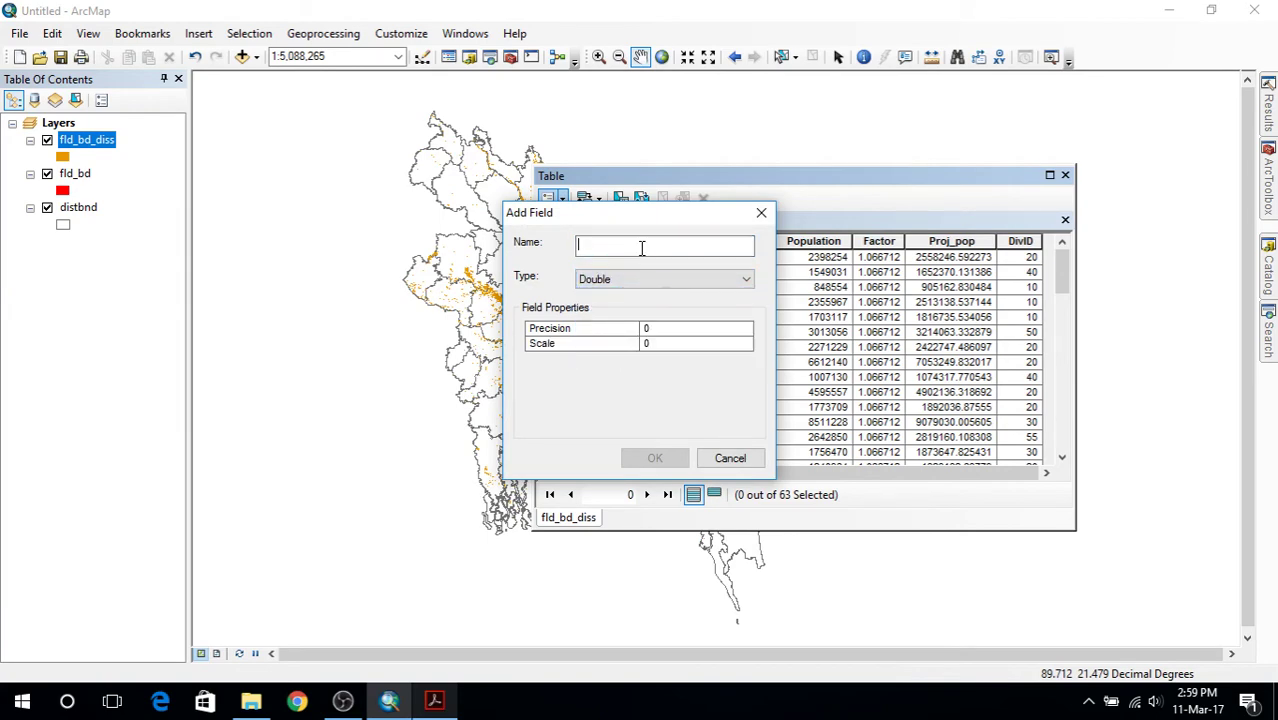
key("alt+Tab")
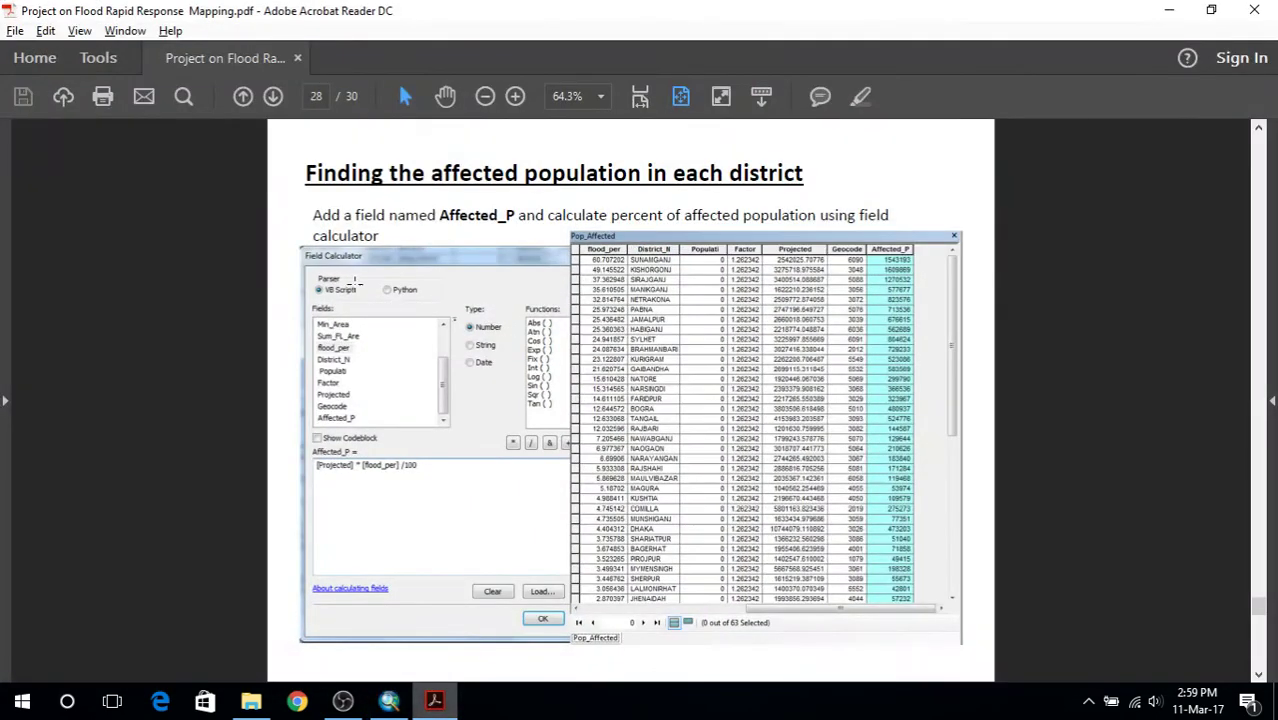
key("alt+Tab")
type("a")
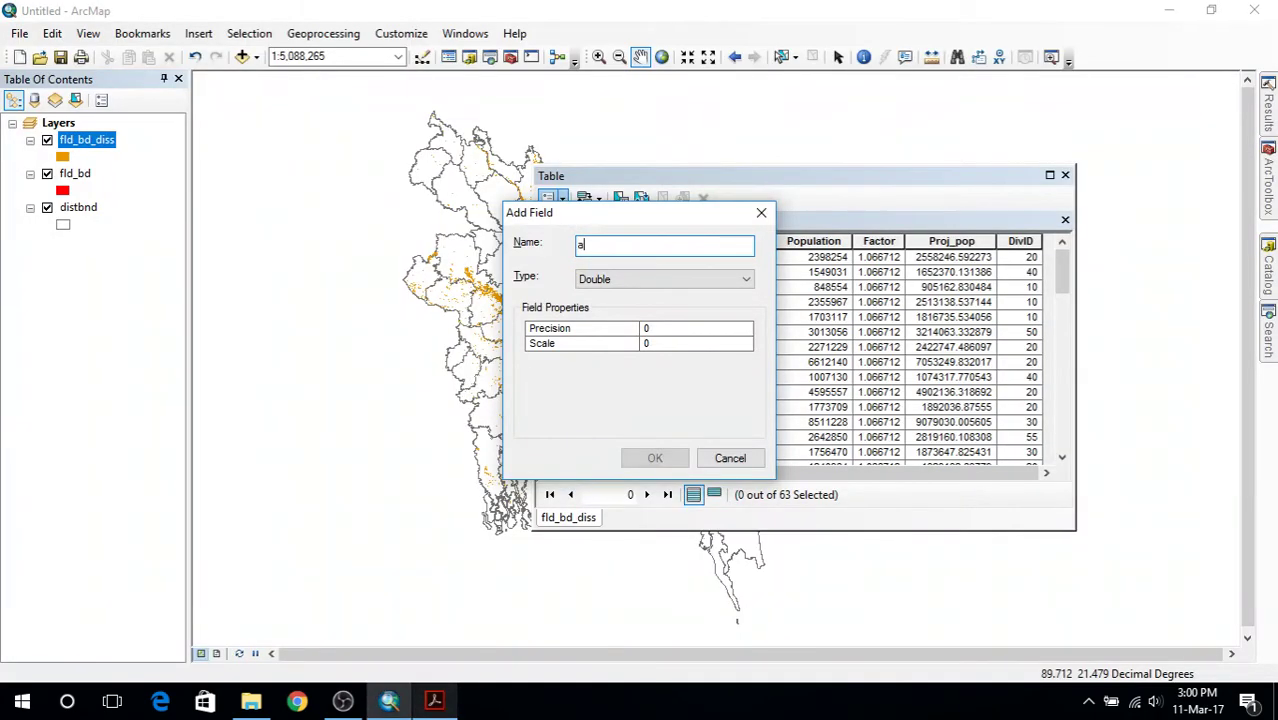
type("ff_pop")
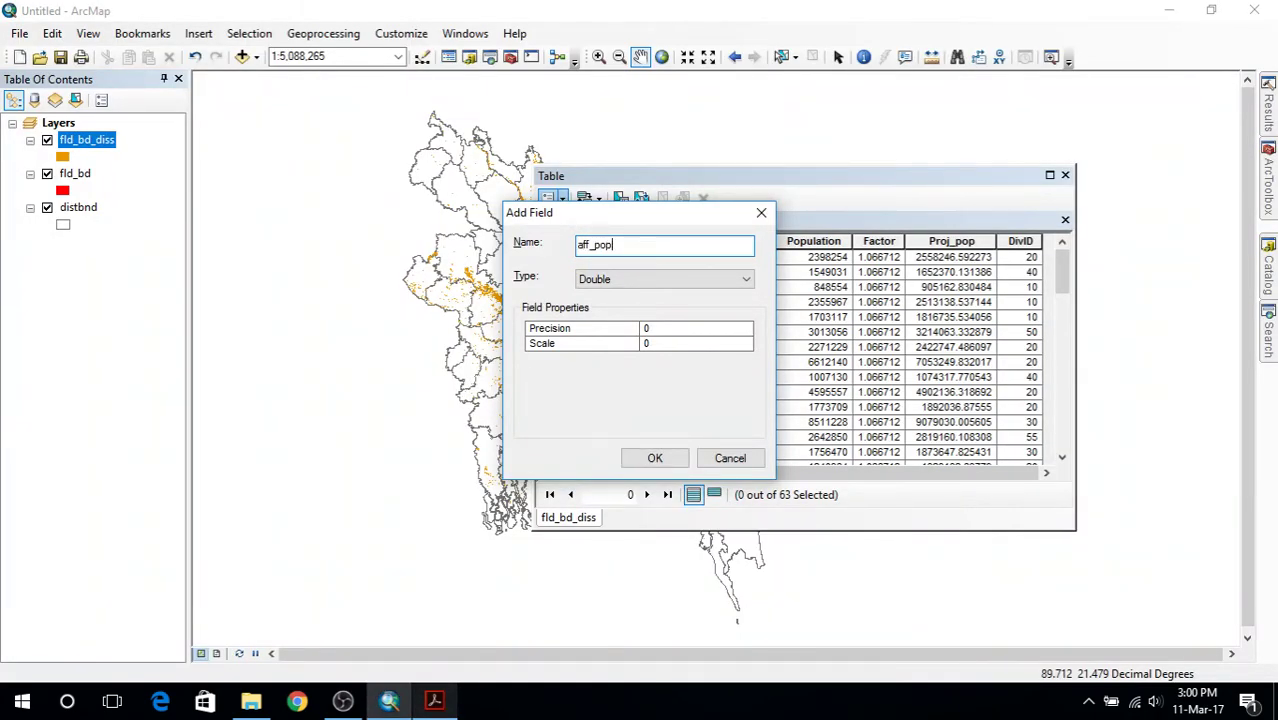
left_click(655, 459)
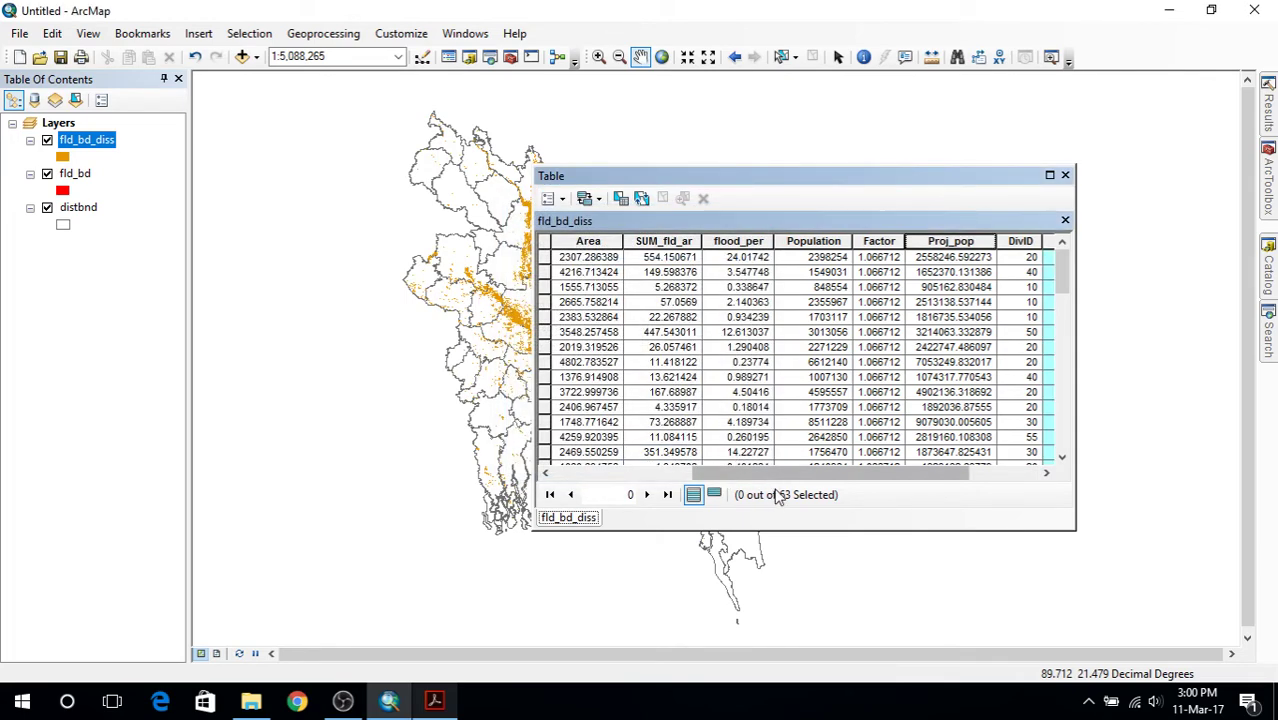
Open the Field Calculator for the aff_pop field and check the affected population formula in the PDF guide.
left_click_drag(797, 481, 868, 476)
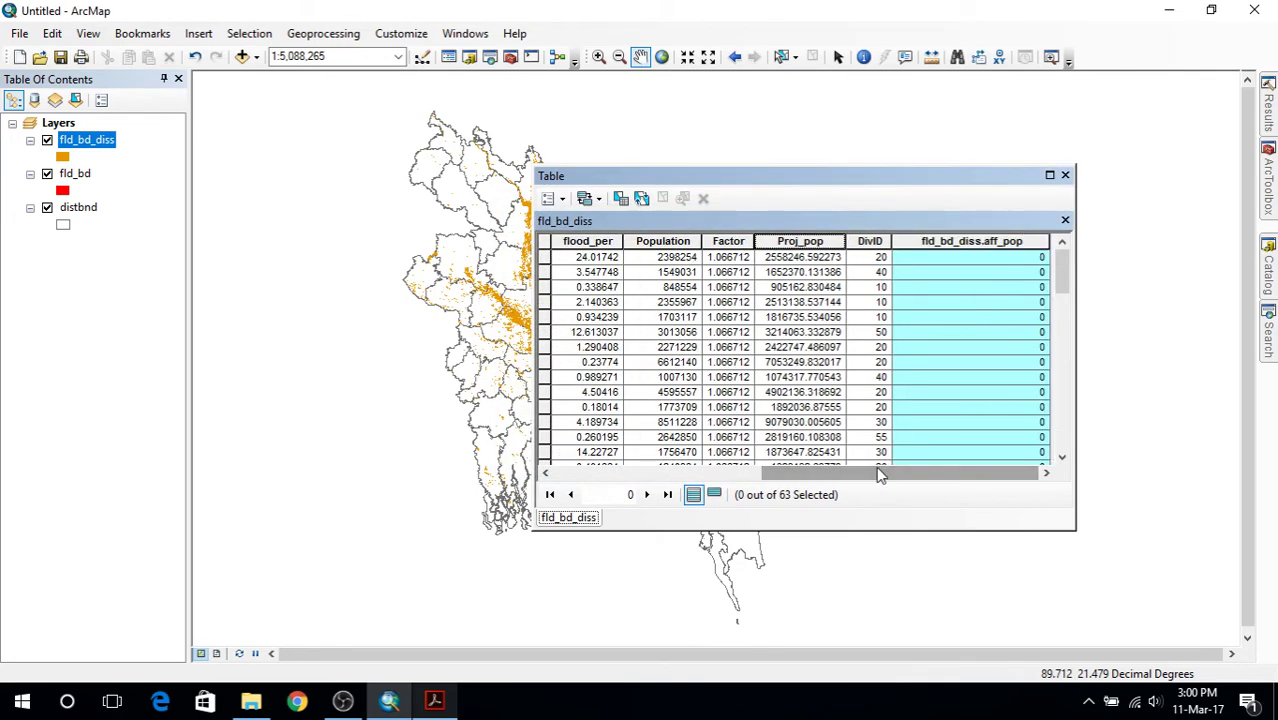
right_click(970, 243)
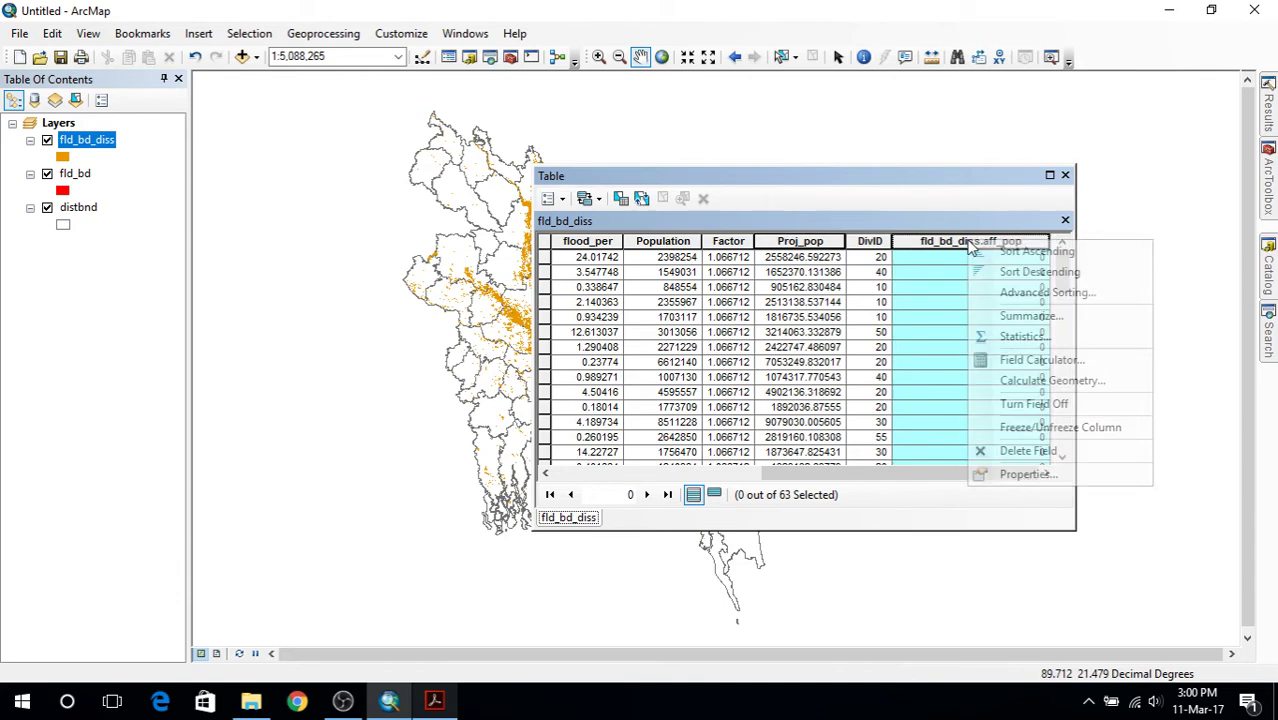
left_click(1076, 360)
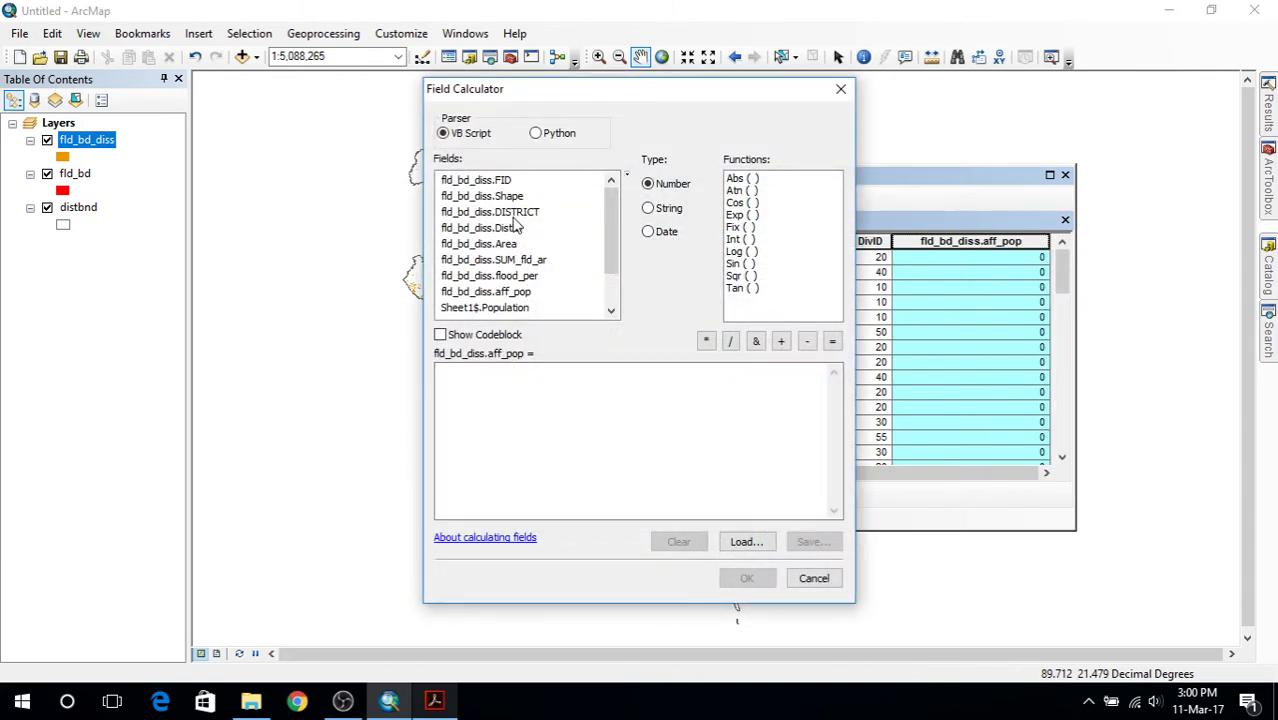
key("alt+Tab")
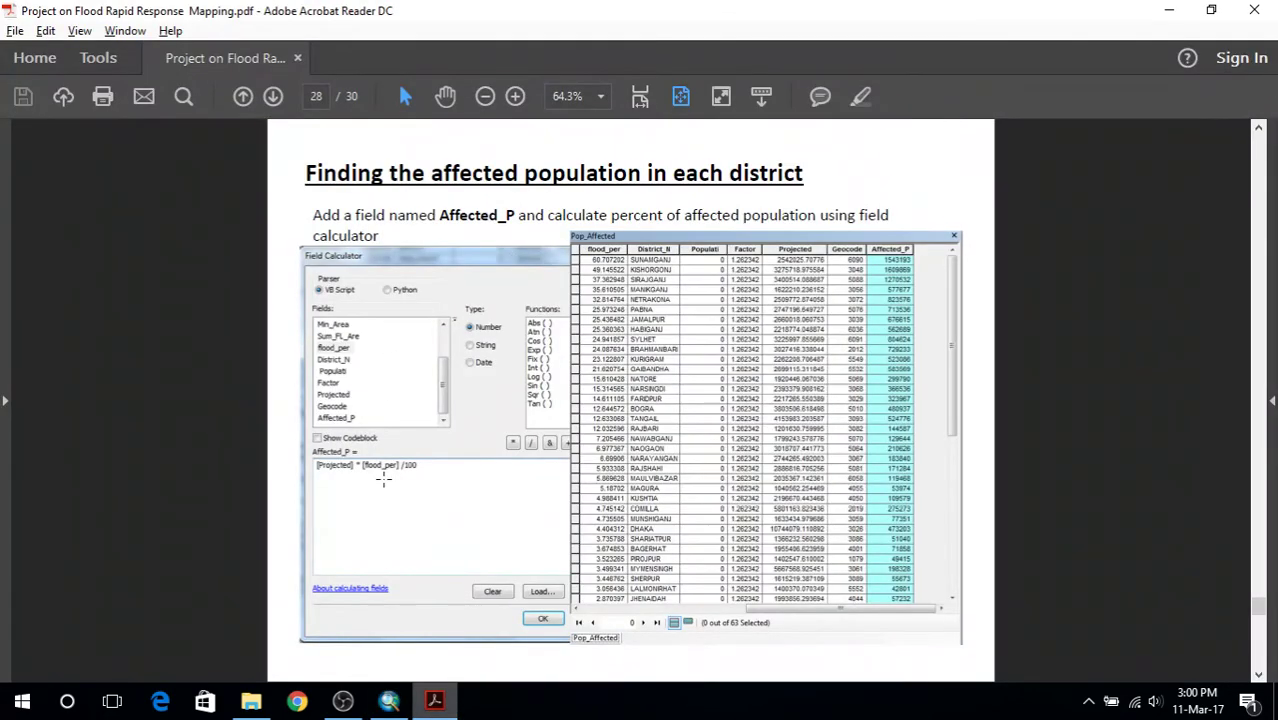
key("alt+Tab")
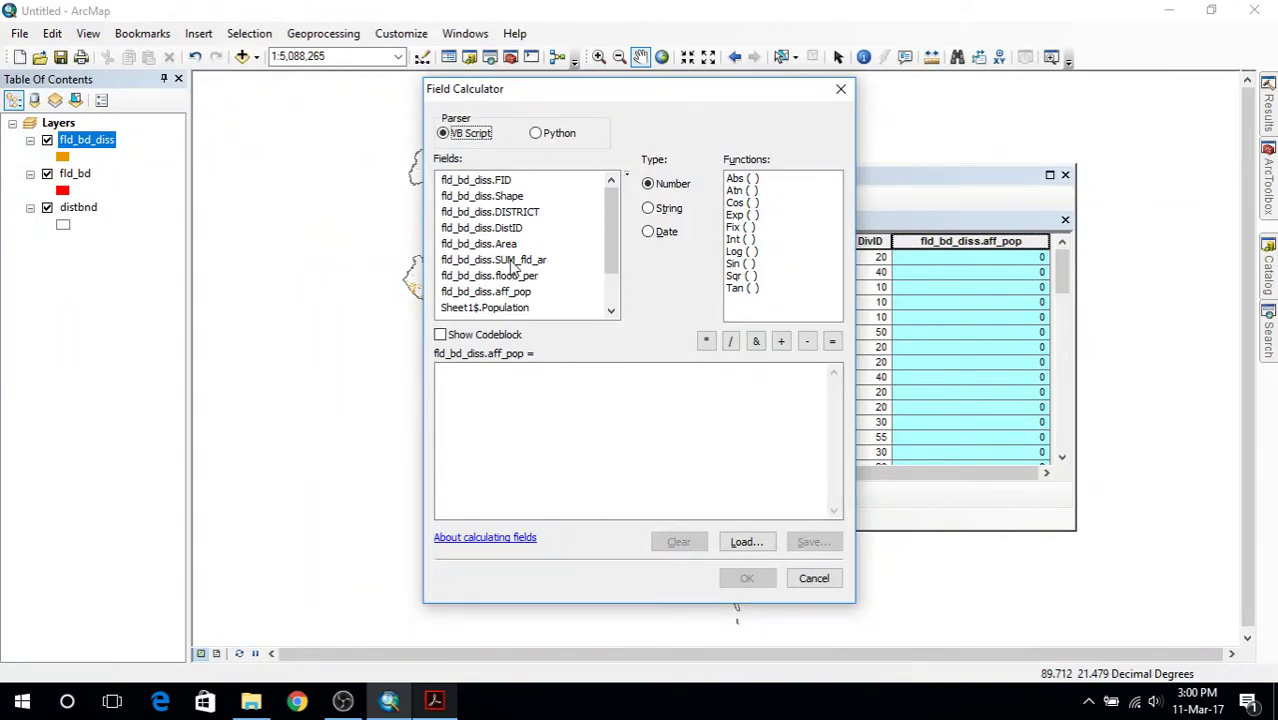
Calculate aff_pop in the Field Calculator as [Sheet1$.Proj_pop] * [fld_bd_diss.flood_per] / 100, checking the formula against the PDF guide.
left_click_drag(607, 102, 497, 122)
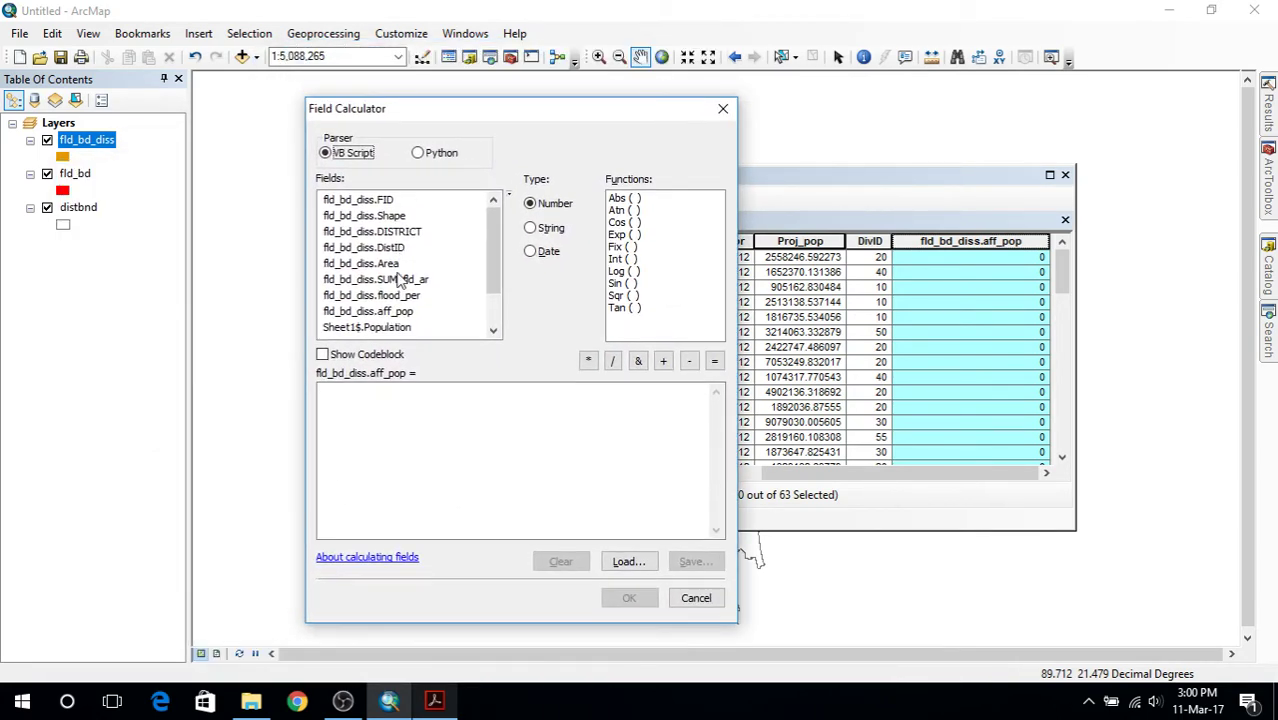
scroll(397, 333, "down", 1)
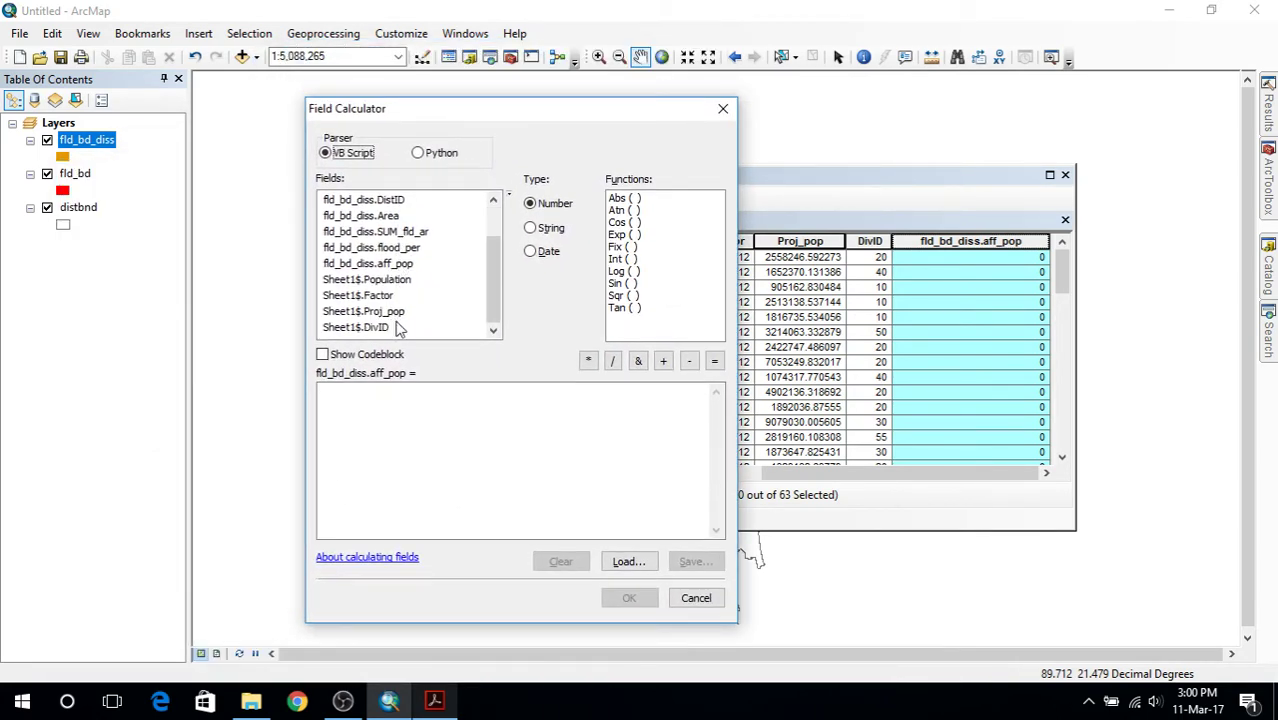
double_click(394, 312)
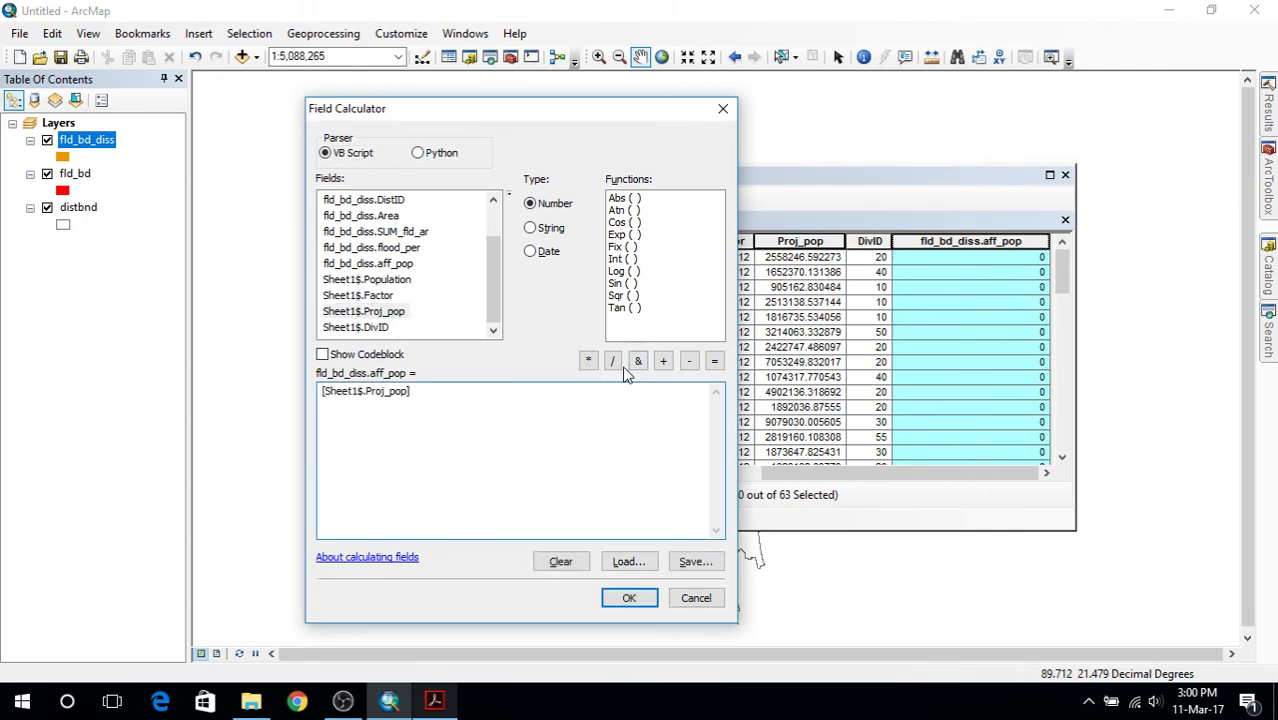
left_click(434, 701)
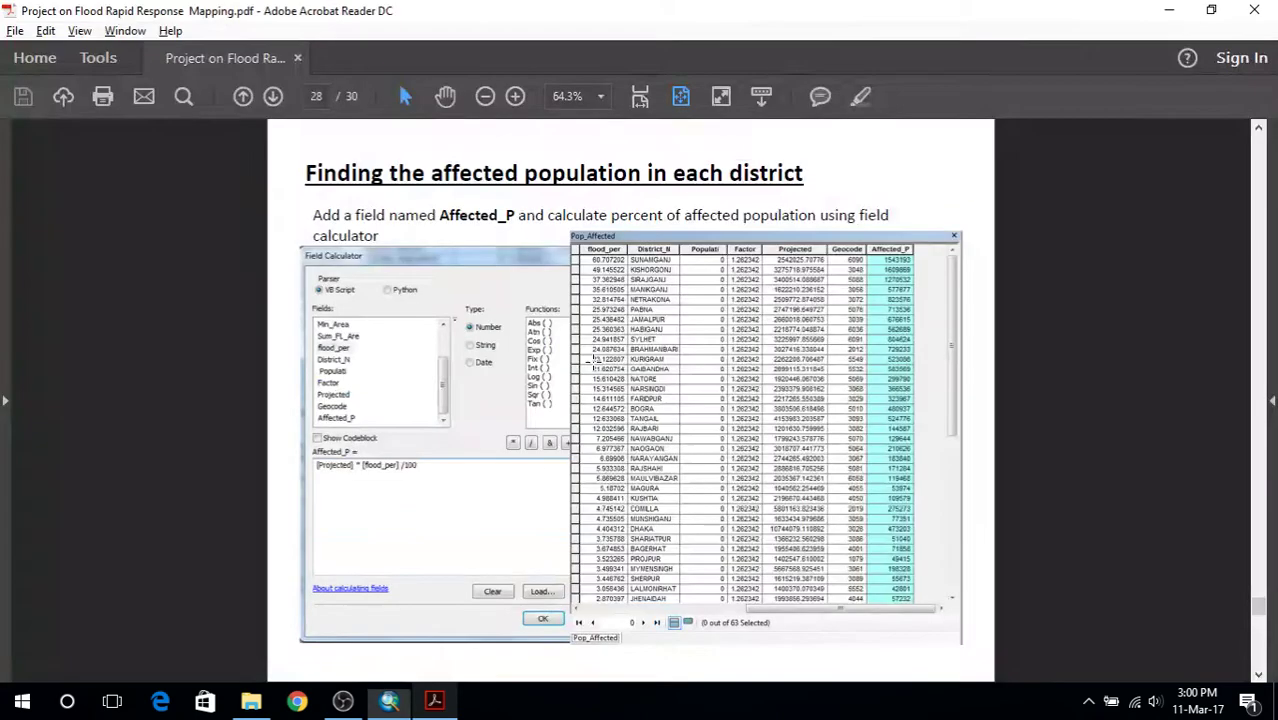
key("alt+Tab")
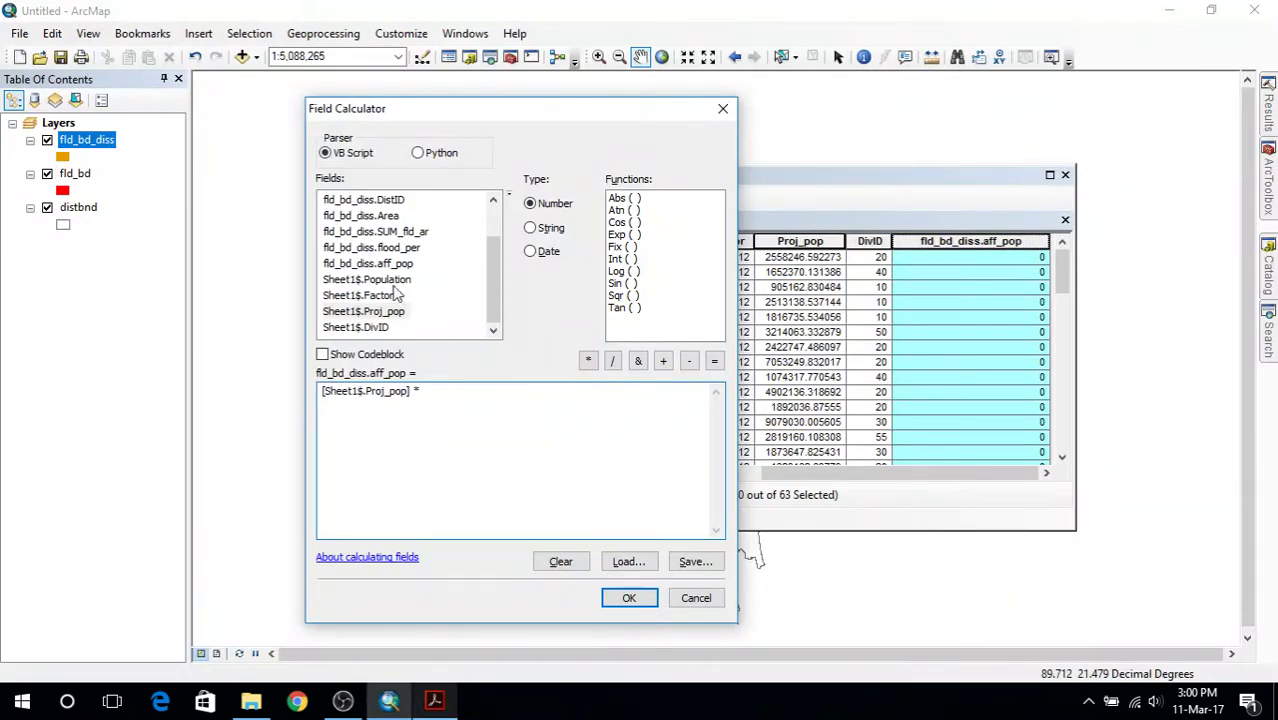
double_click(389, 248)
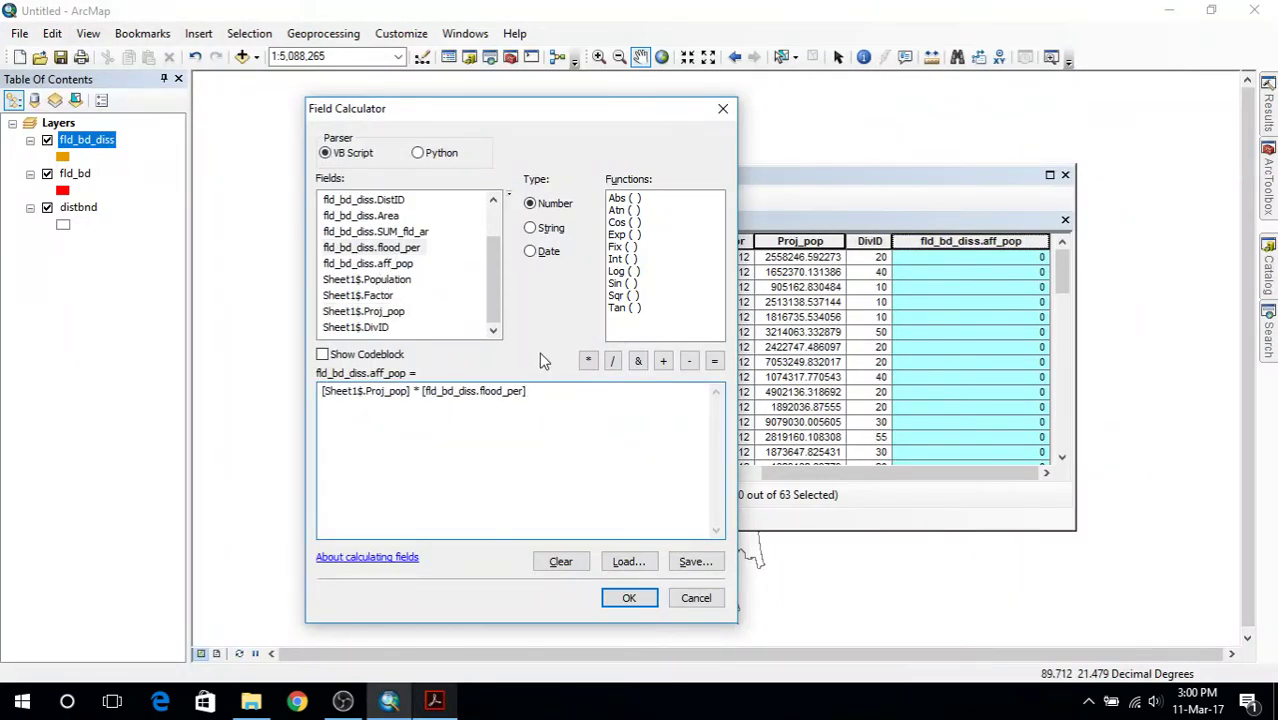
left_click(612, 361)
left_click(628, 597)
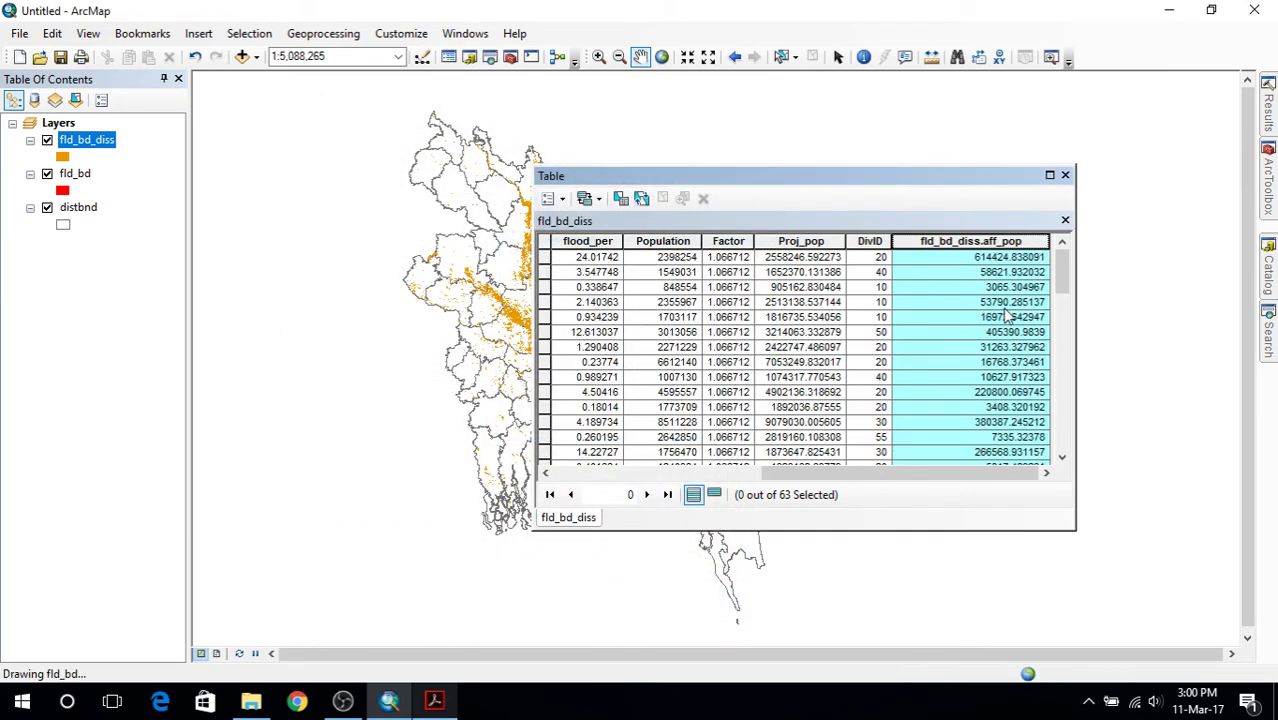
Review the calculated aff_pop values and the other columns throughout the fld_bd_diss attribute table.
scroll(1018, 272, "down", 12)
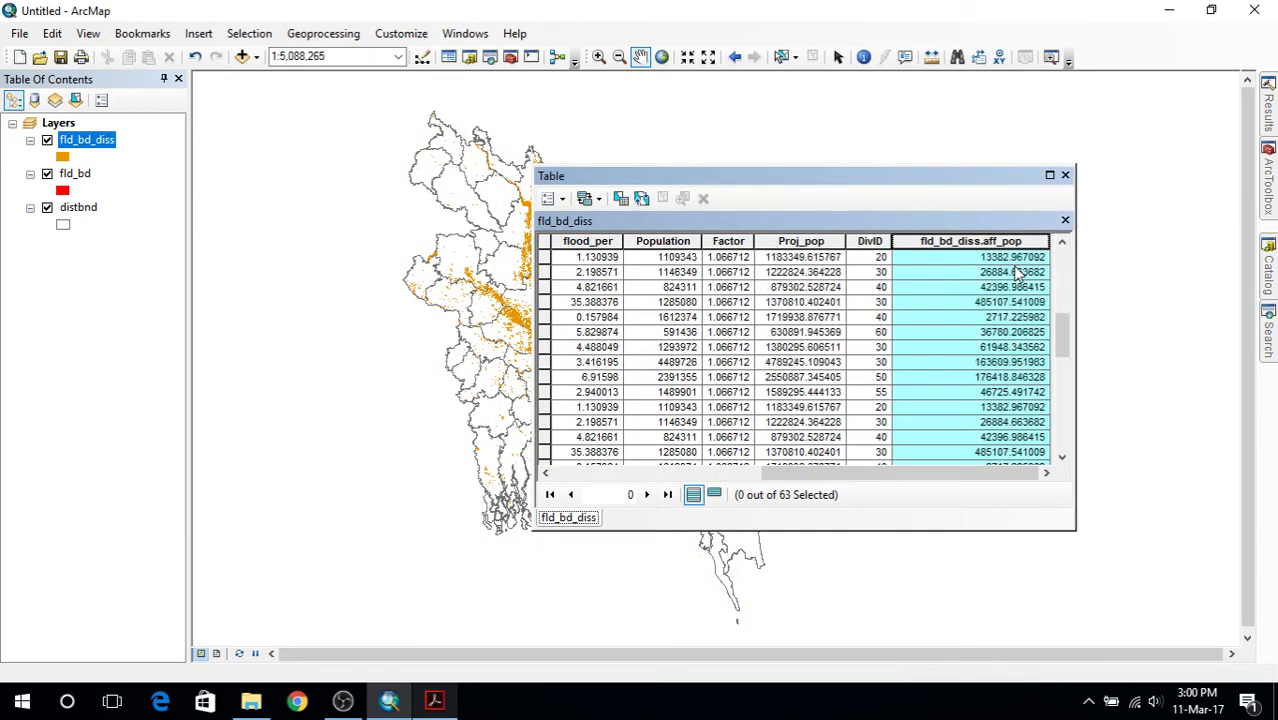
scroll(1018, 272, "up", 12)
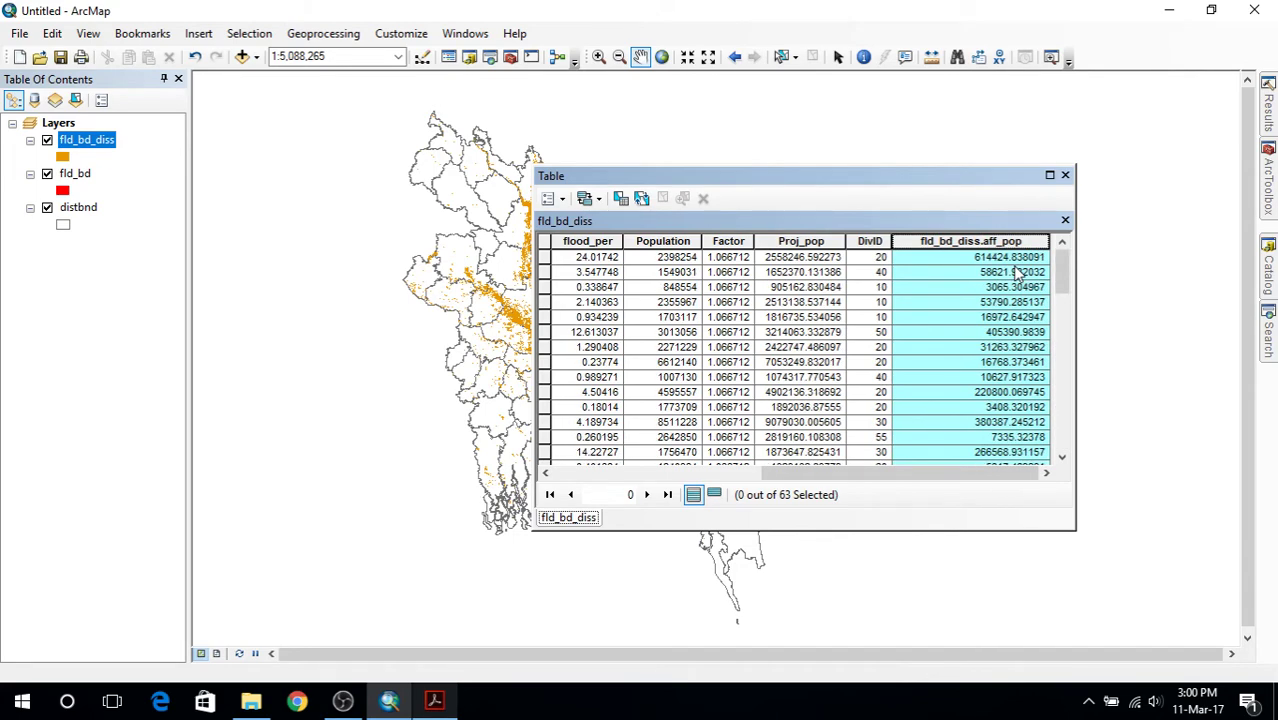
scroll(1018, 272, "down", 15)
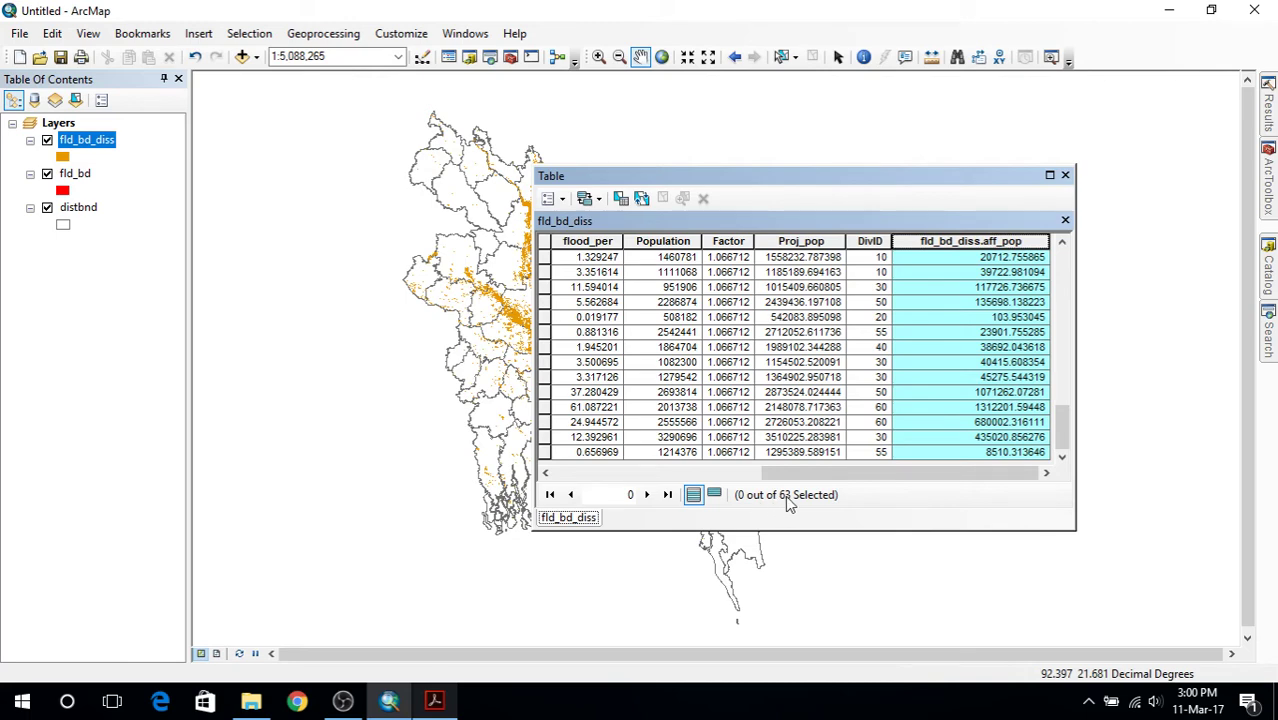
scroll(835, 410, "up", 15)
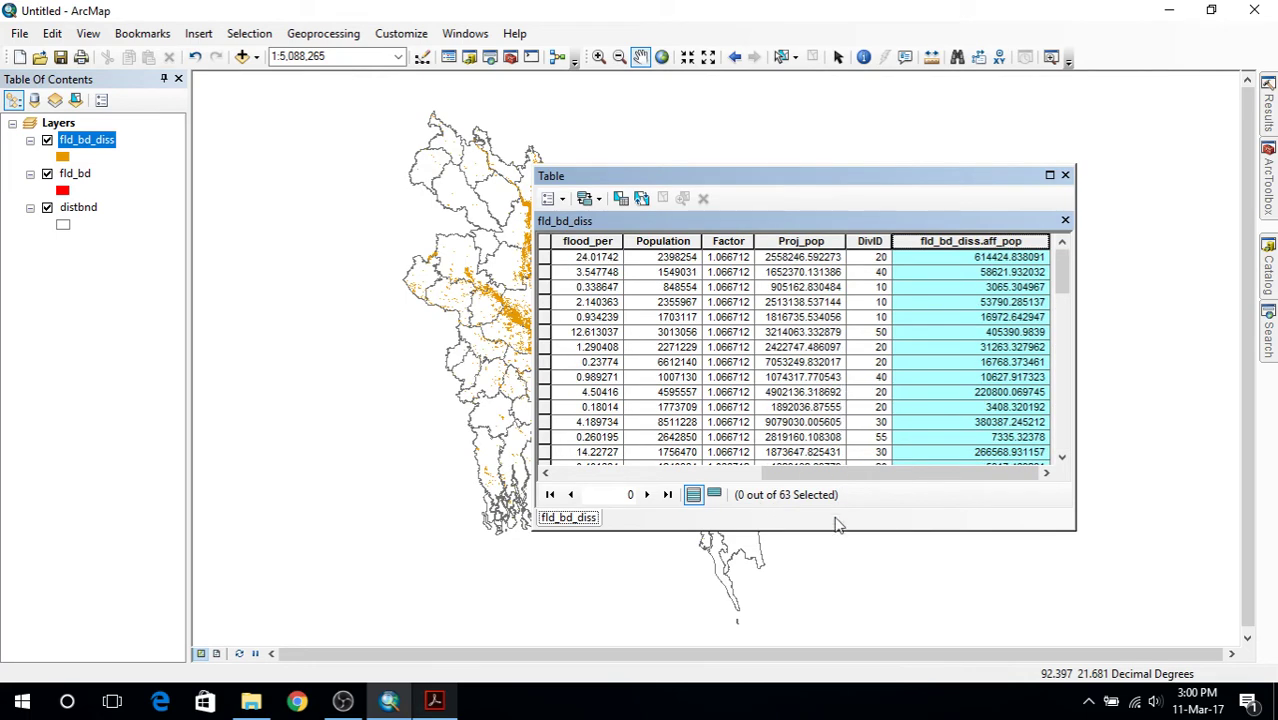
left_click_drag(840, 472, 633, 472)
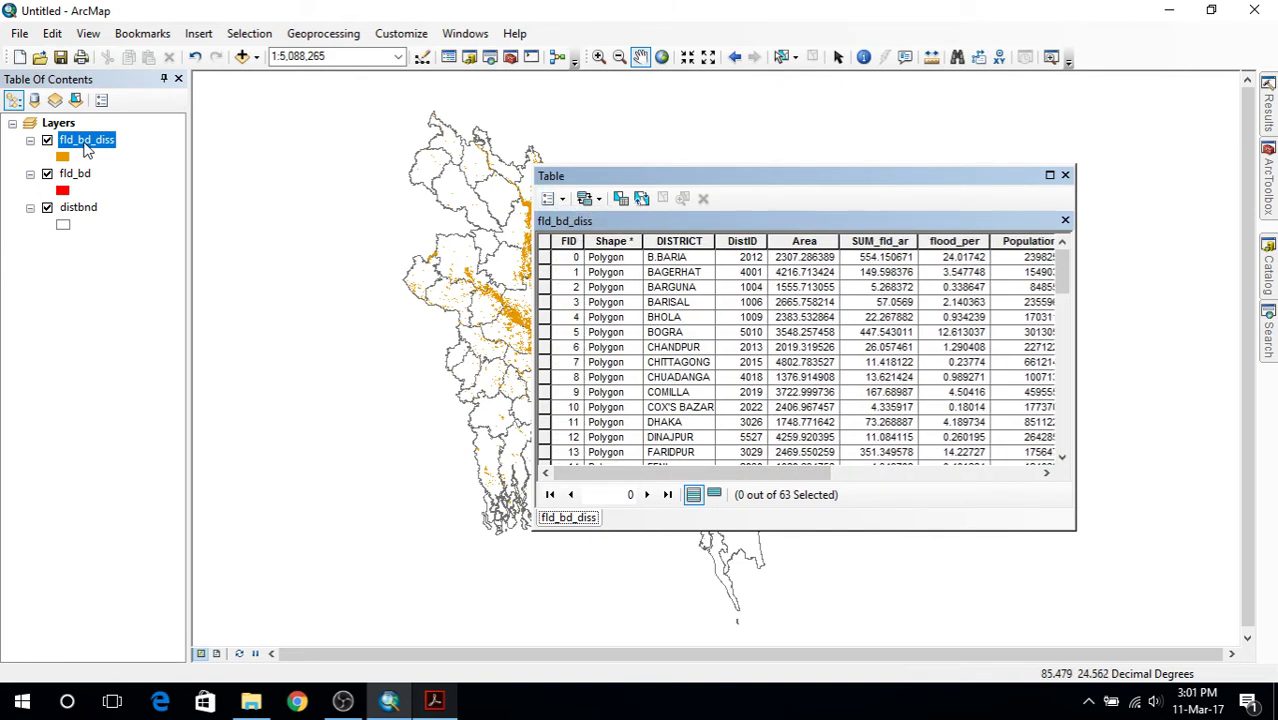
Join the fld_bd_diss table to the distbnd layer using DistID on both sides, keeping all records and validating the join.
right_click(100, 208)
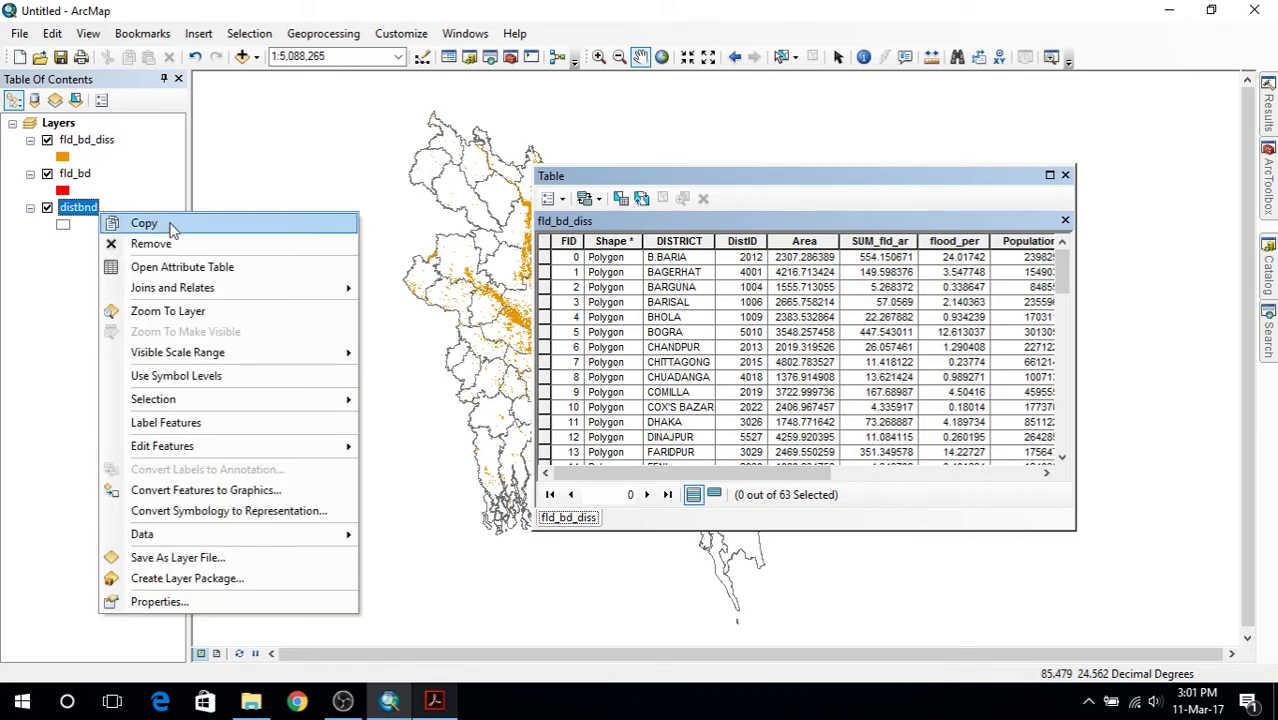
mouse_move(248, 297)
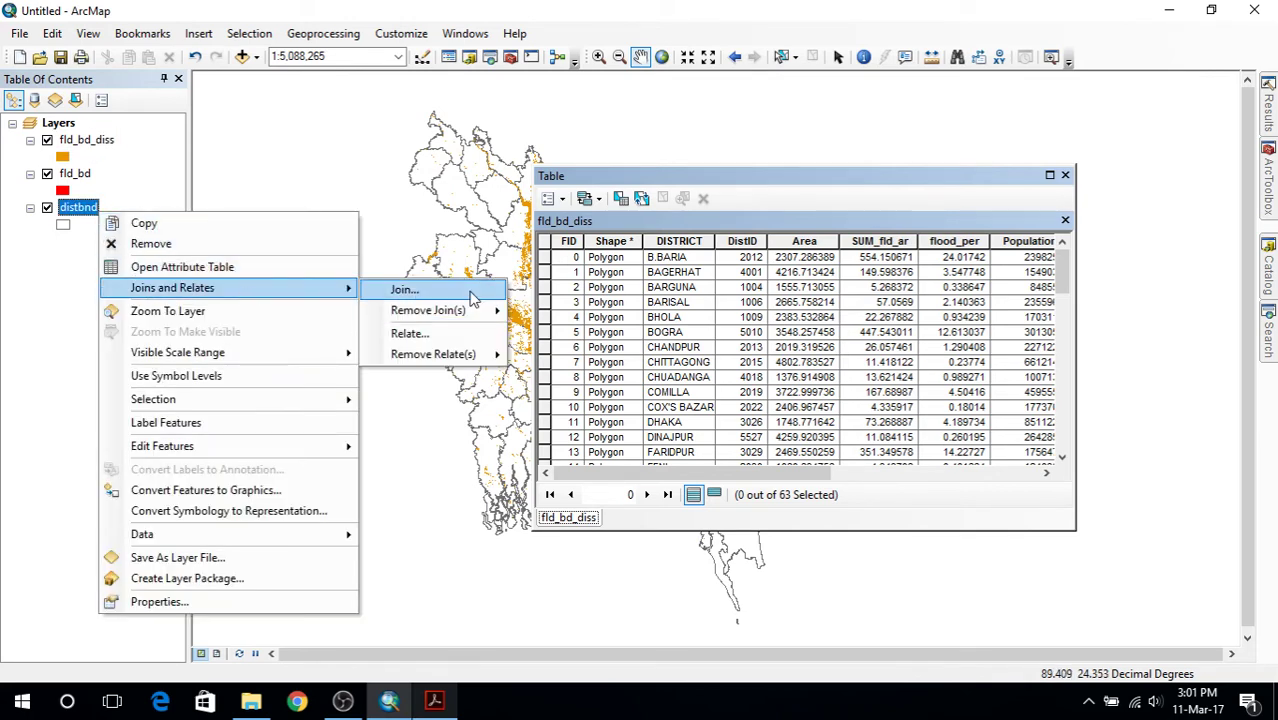
left_click(404, 289)
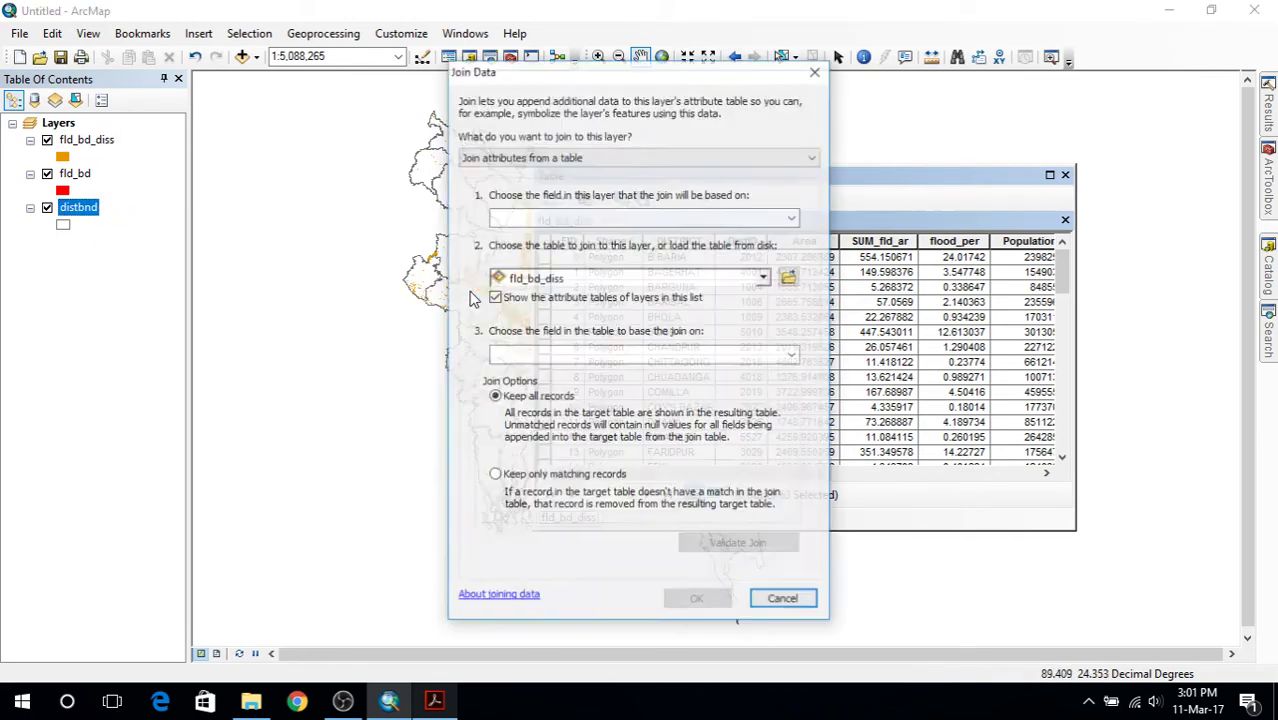
left_click(793, 217)
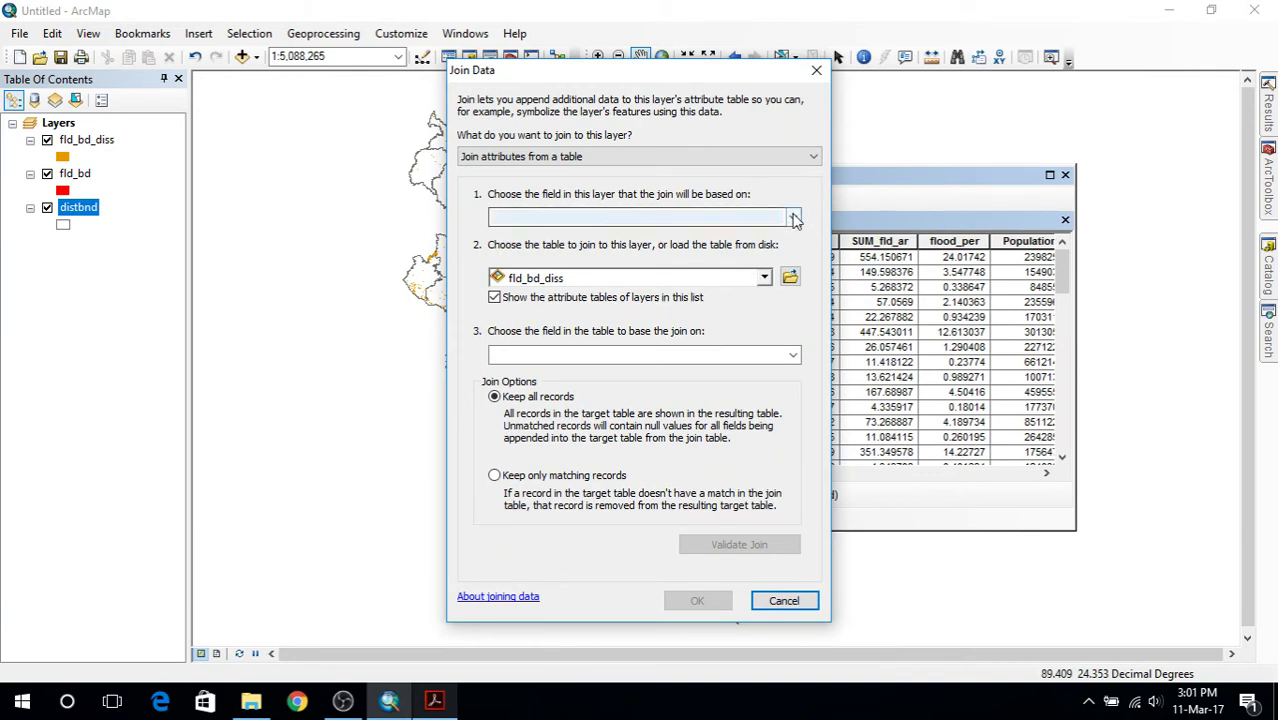
left_click(556, 259)
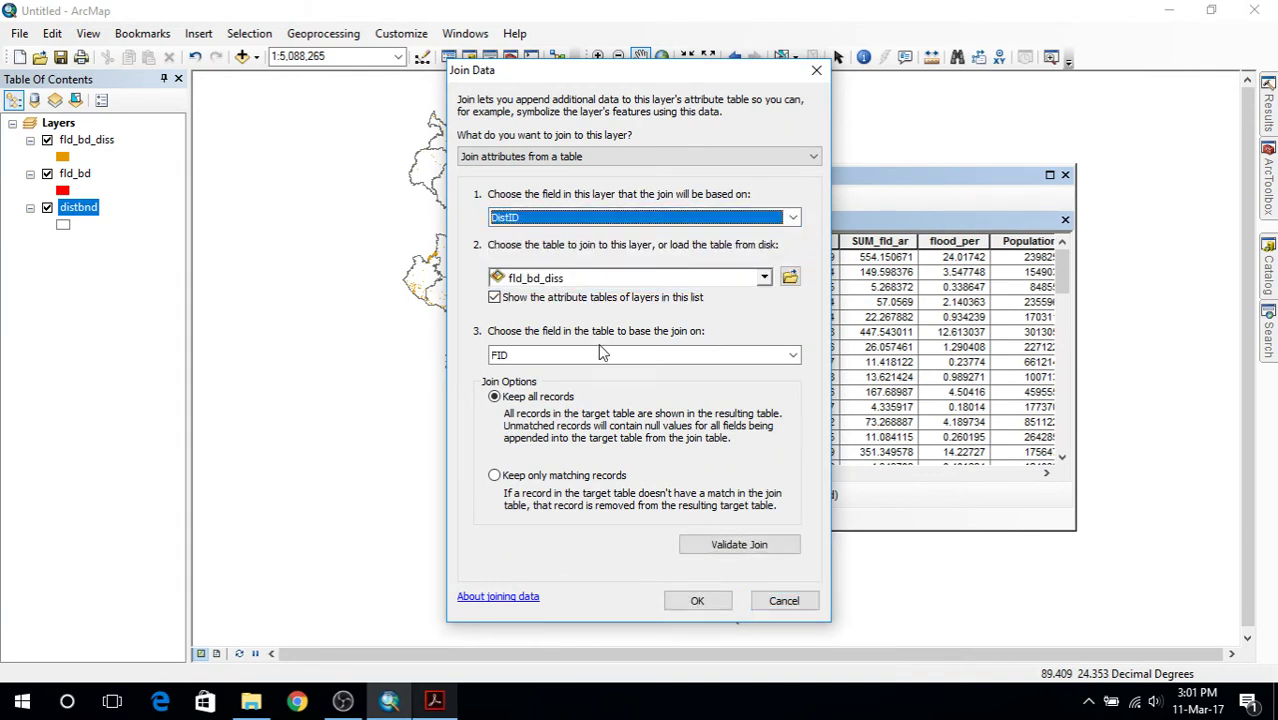
left_click(793, 355)
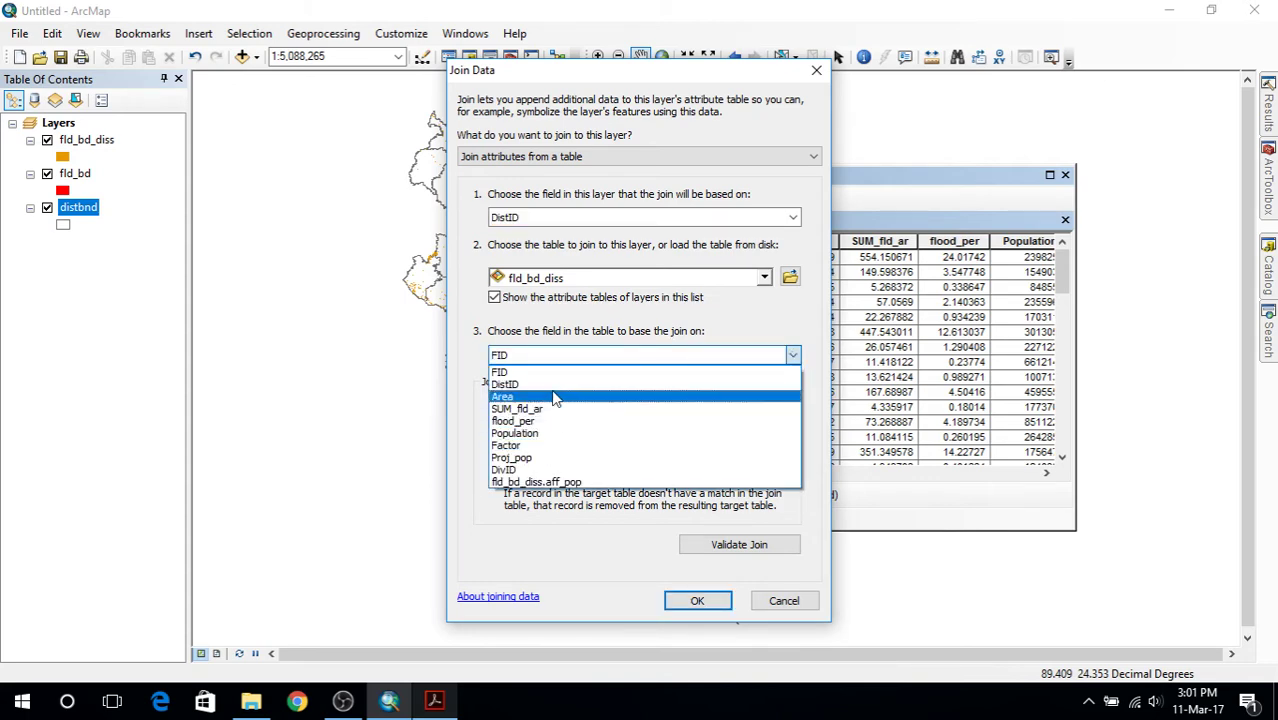
left_click(558, 385)
left_click(708, 543)
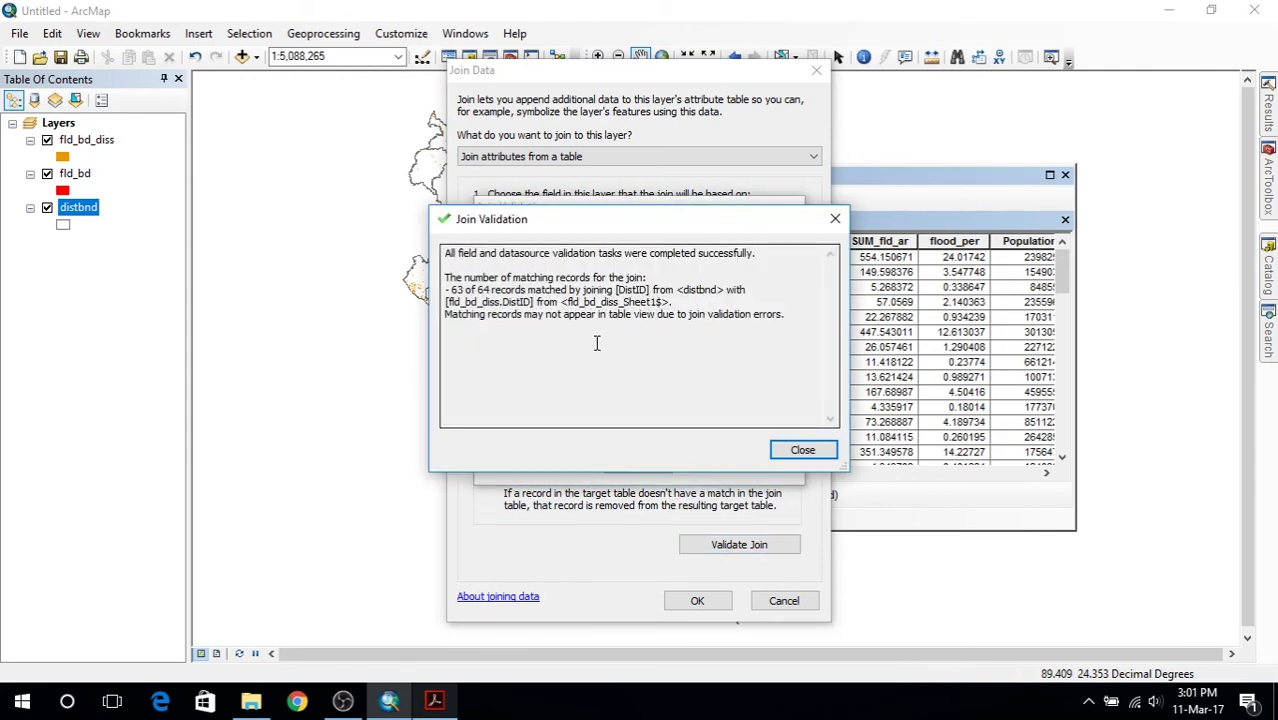
left_click(803, 450)
left_click(697, 601)
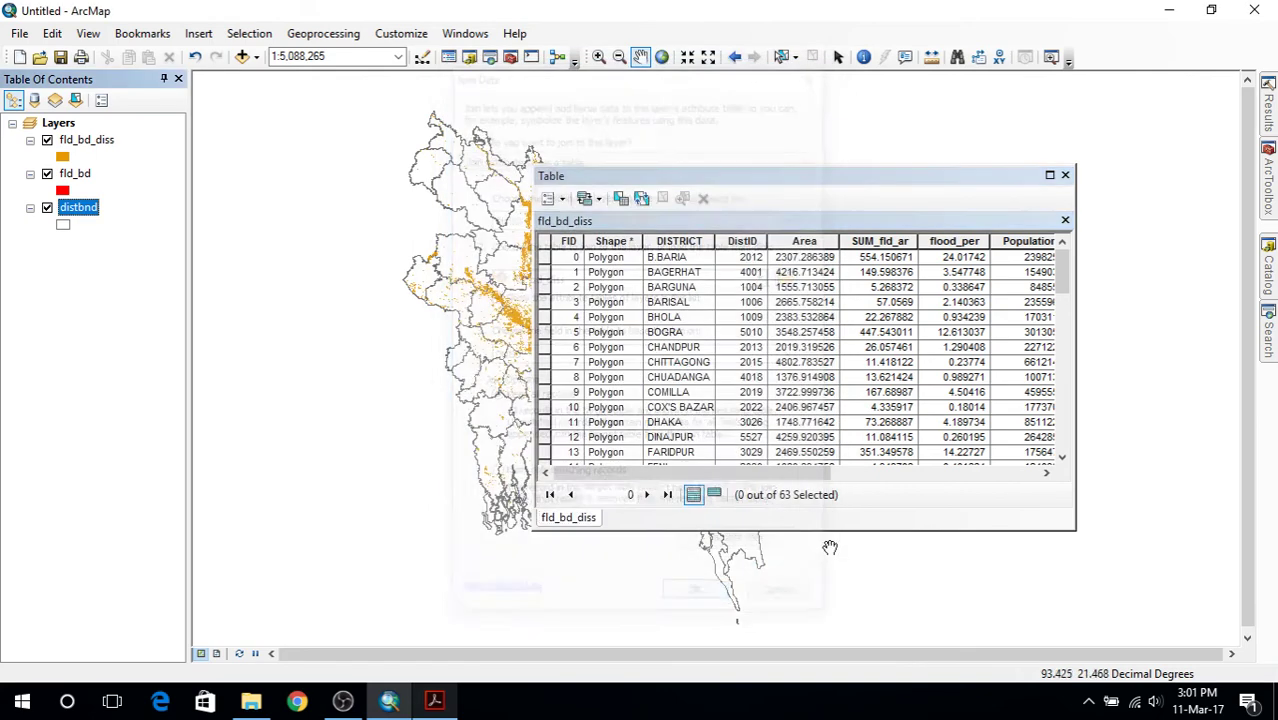
Inspect the joined fields in the distbnd attribute table and close the table window.
right_click(92, 220)
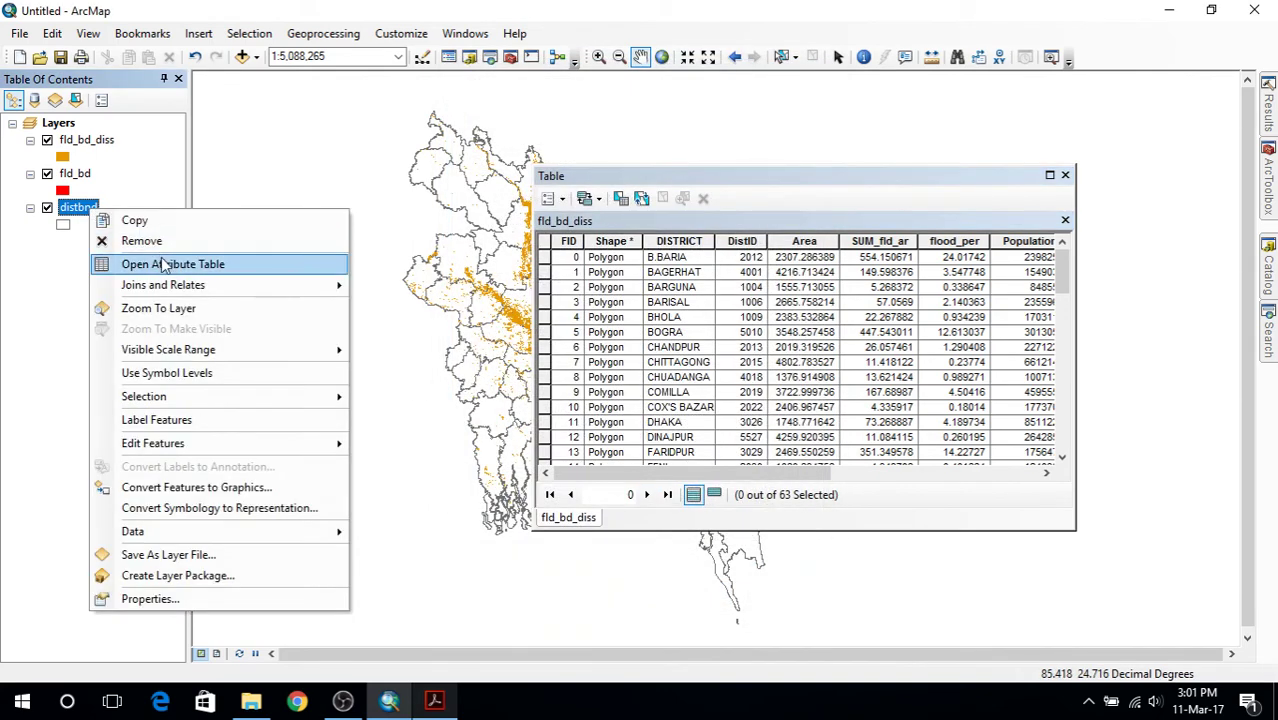
left_click(170, 264)
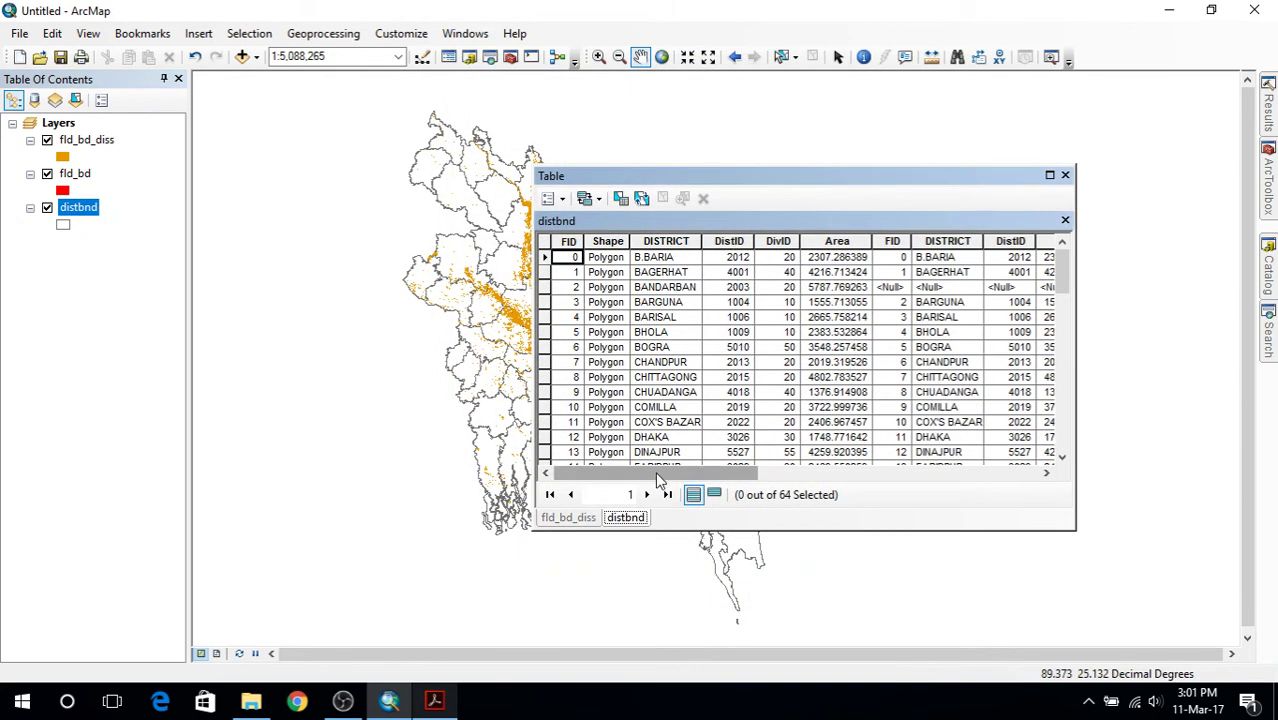
mouse_move(657, 473)
left_mouse_down()
mouse_move(958, 492)
mouse_move(617, 470)
mouse_move(700, 473)
mouse_move(655, 476)
left_mouse_up()
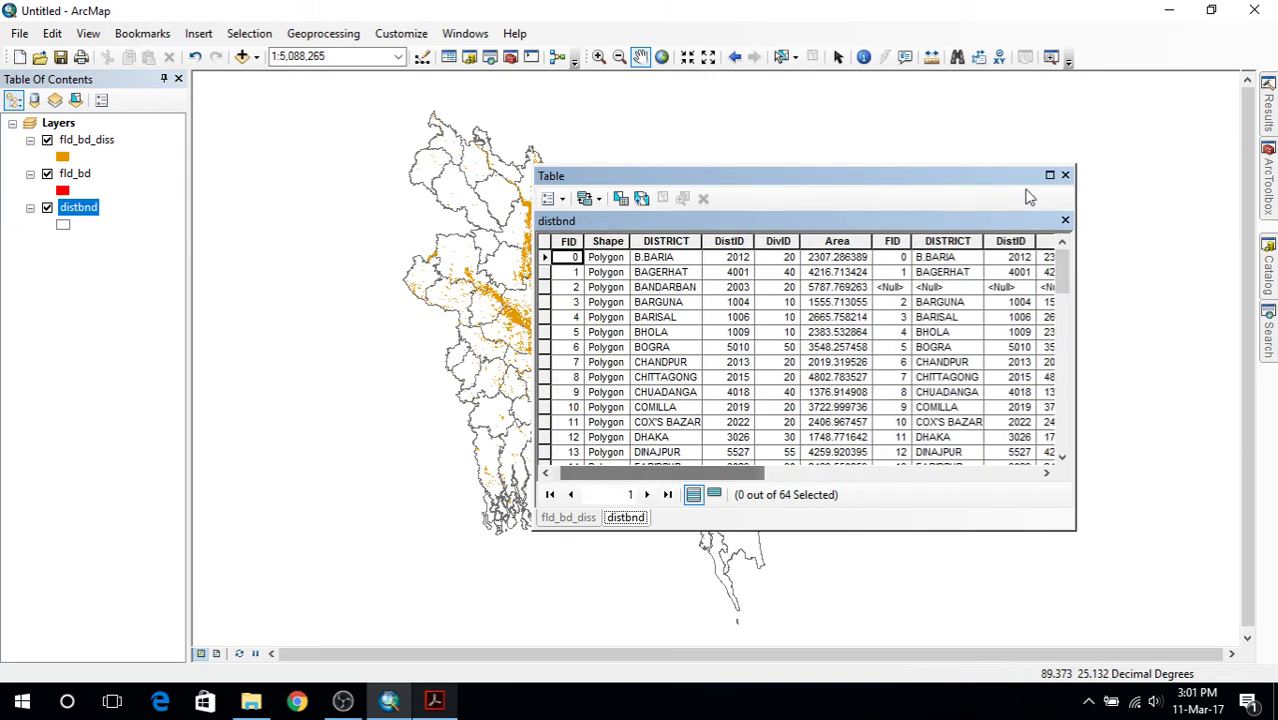
left_click(1065, 175)
Start exporting all features of the joined distbnd layer and browse to the output_1 folder inside Flood_Data for the output.
right_click(71, 210)
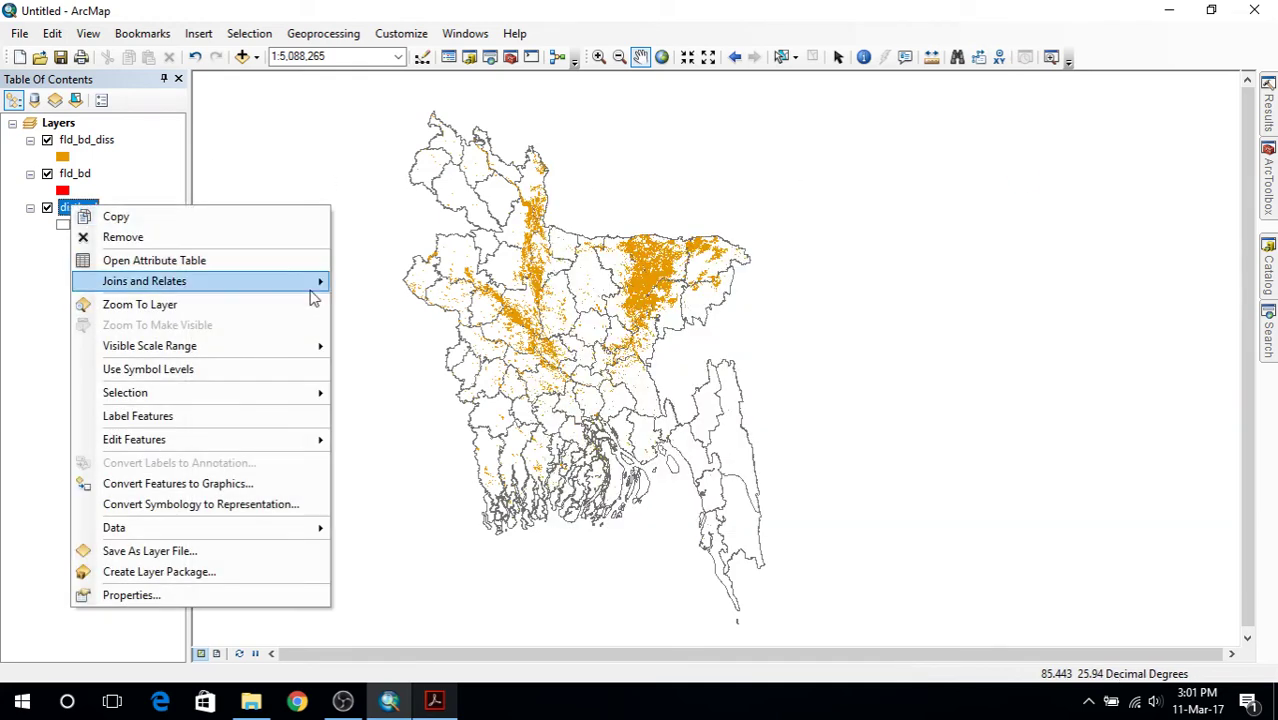
mouse_move(287, 533)
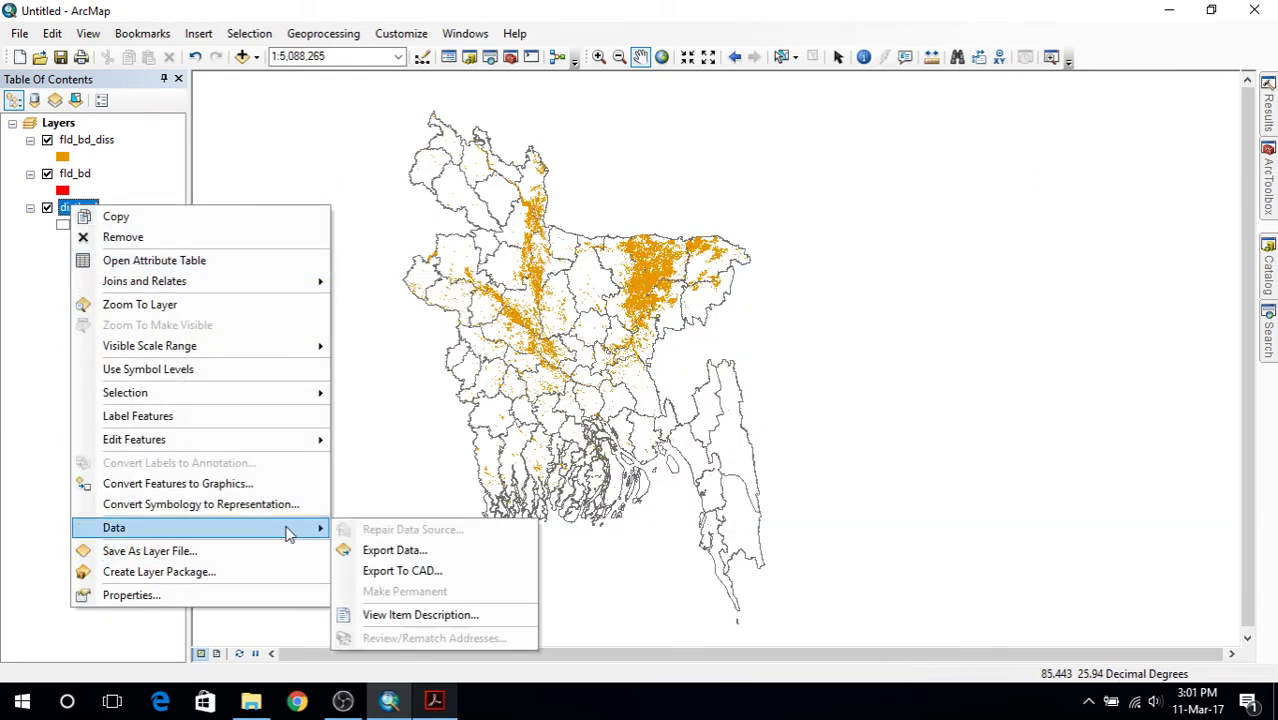
left_click(440, 549)
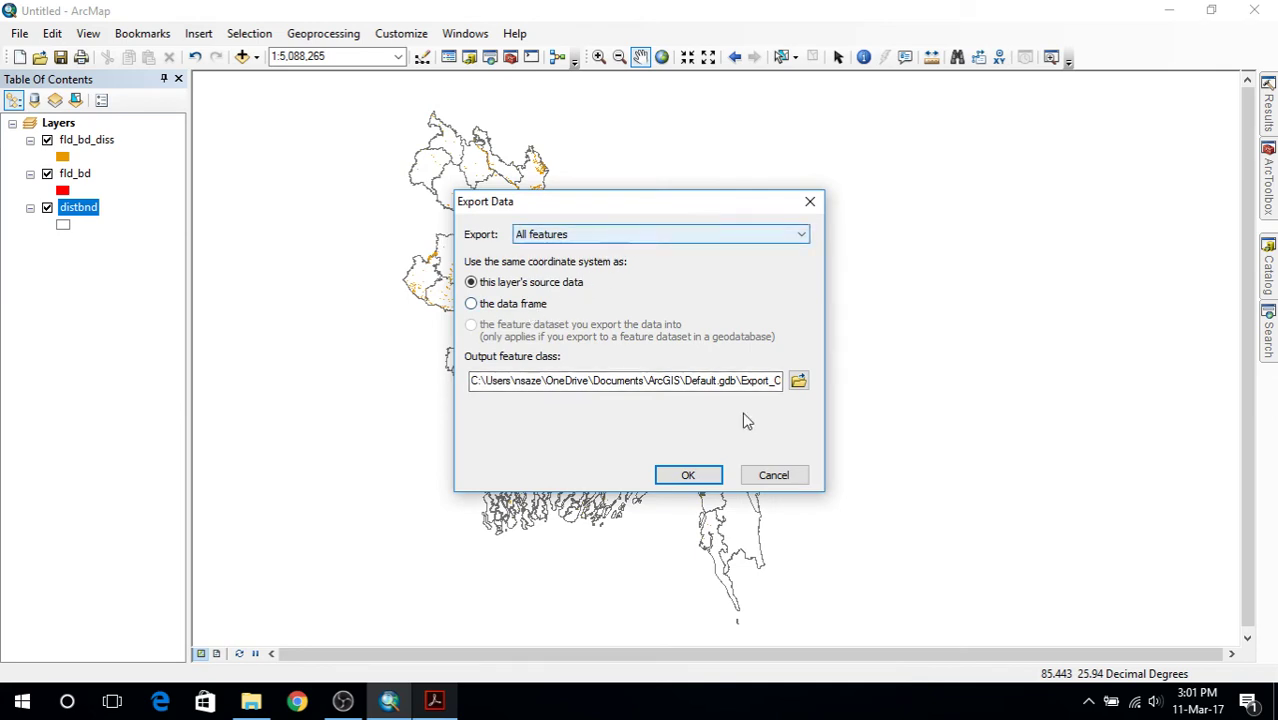
left_click(798, 380)
left_click(610, 226)
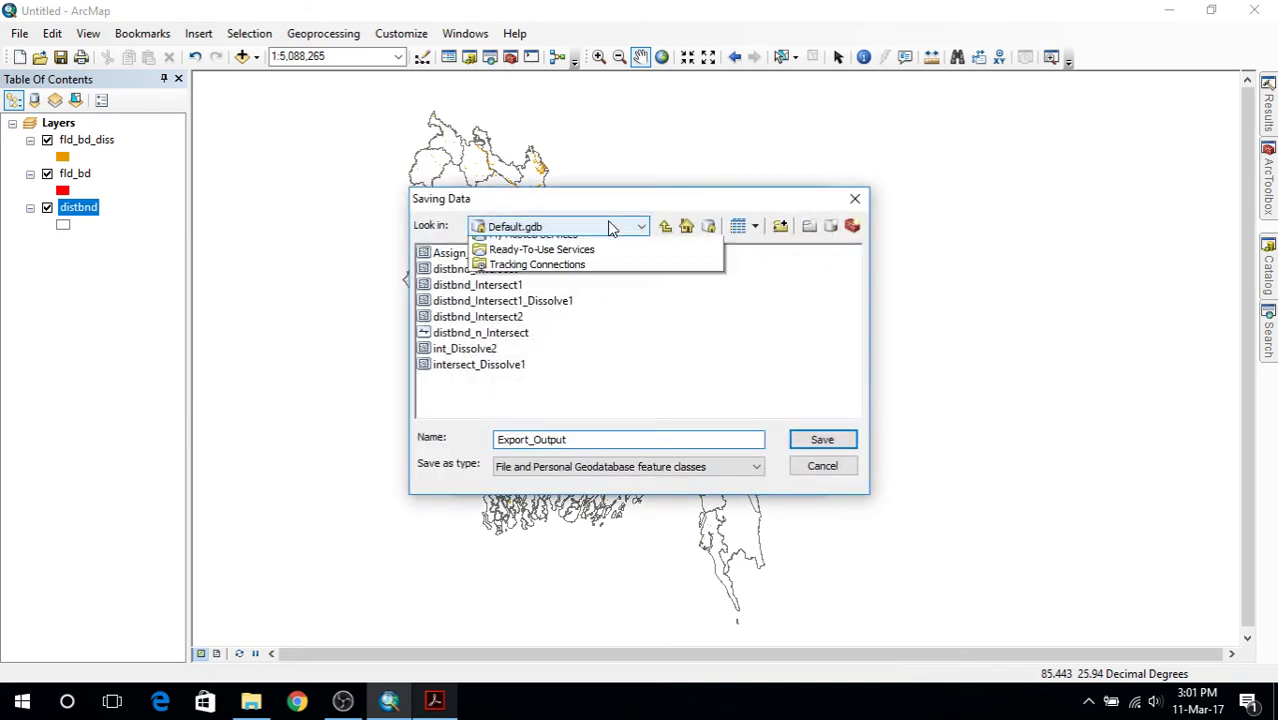
left_click(573, 305)
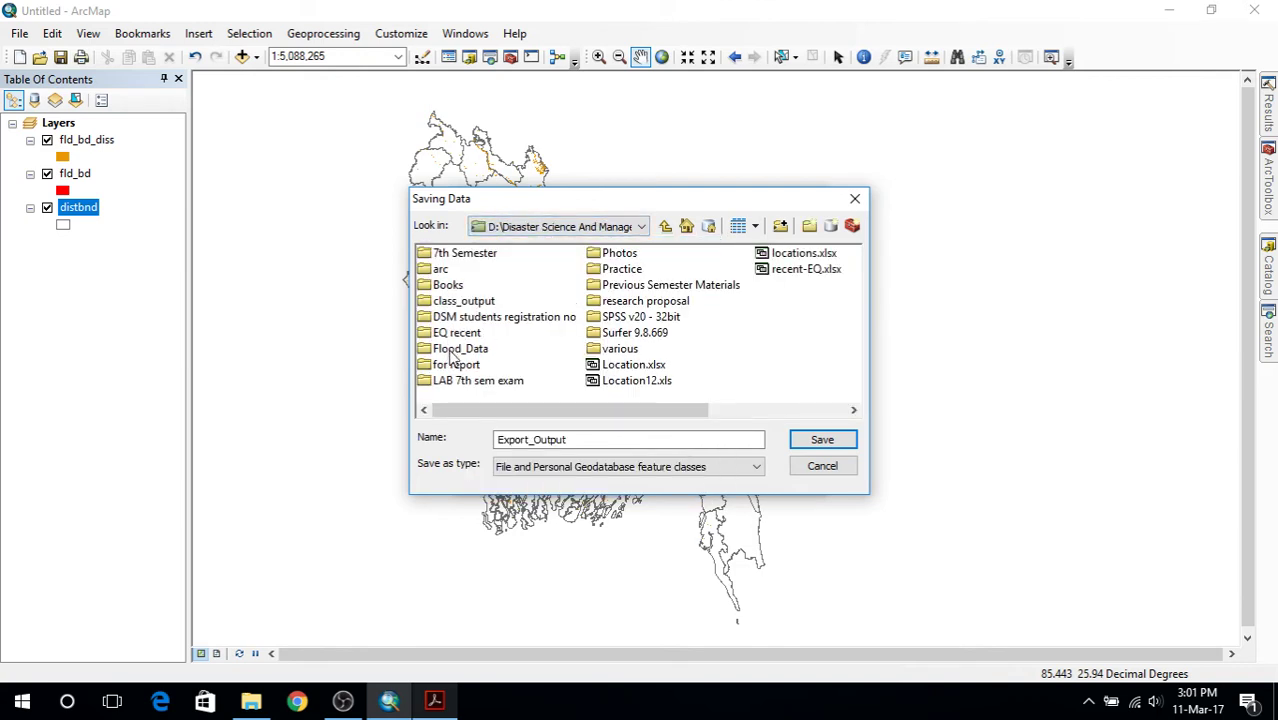
double_click(459, 350)
double_click(466, 271)
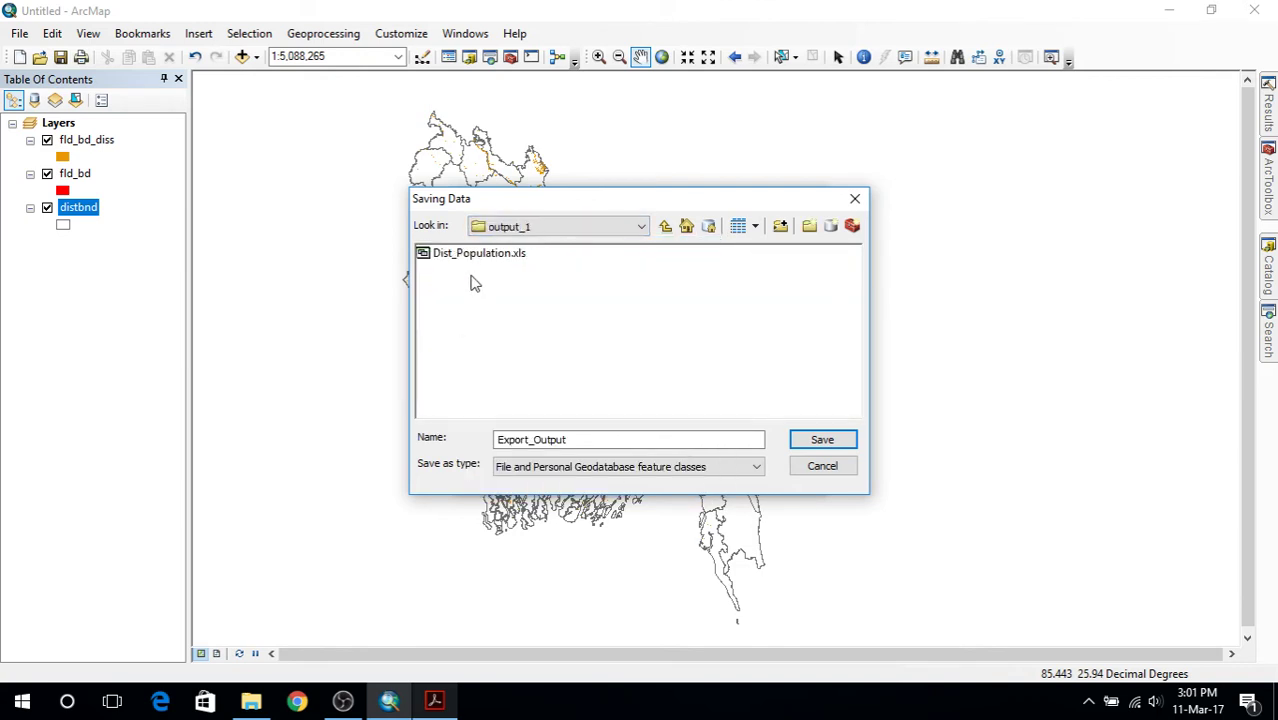
Try to save the export as dist_bnd_n in output_1 with the geodatabase feature class type.
left_click_drag(589, 437, 344, 466)
type("do")
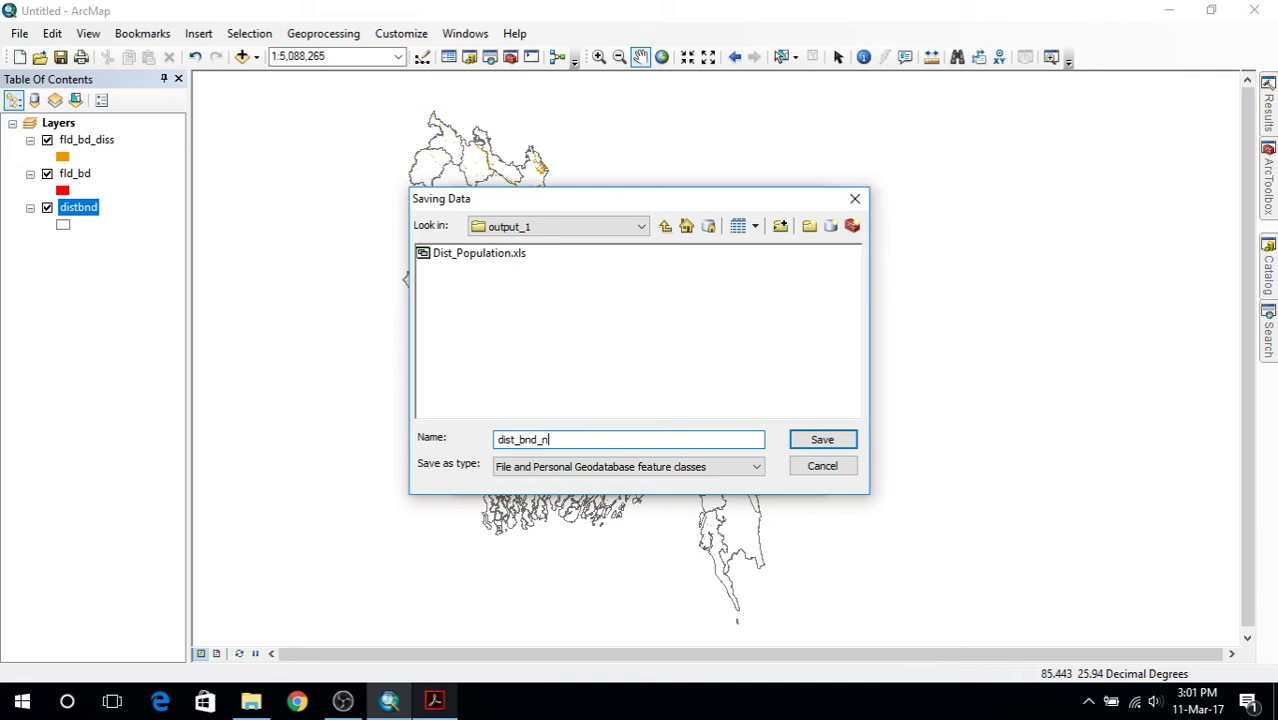
key("Return")
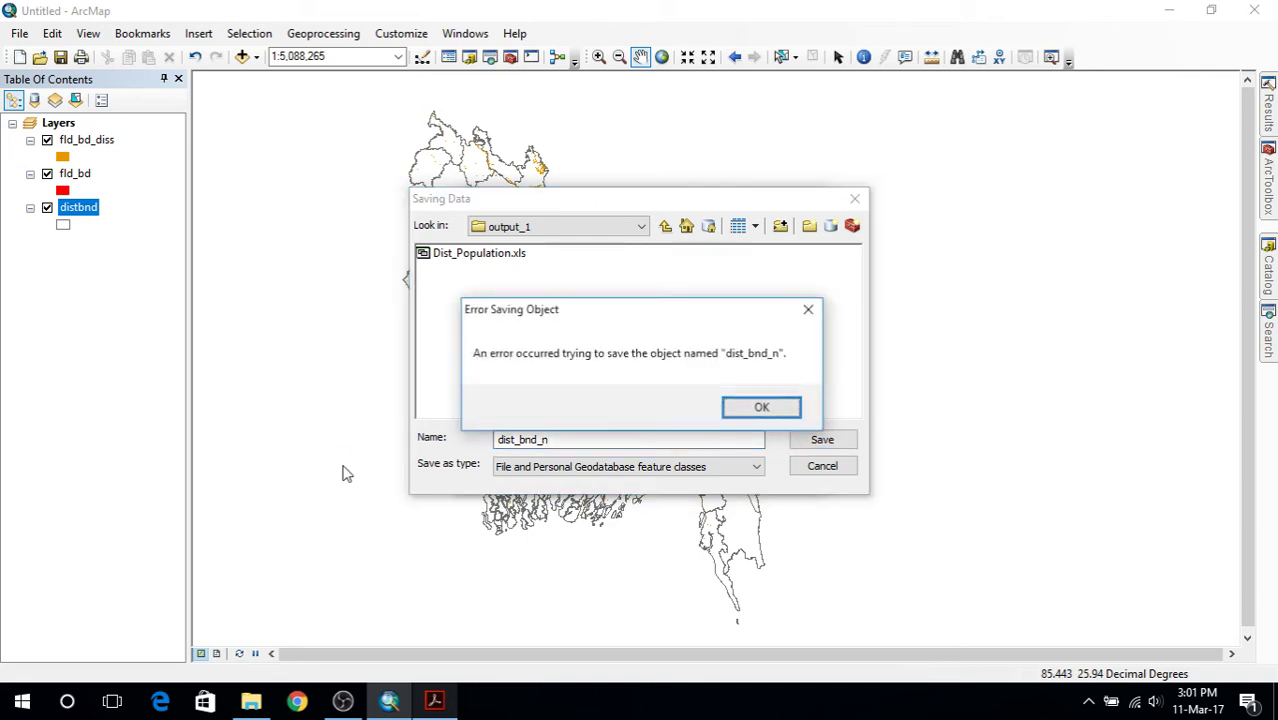
left_click(785, 412)
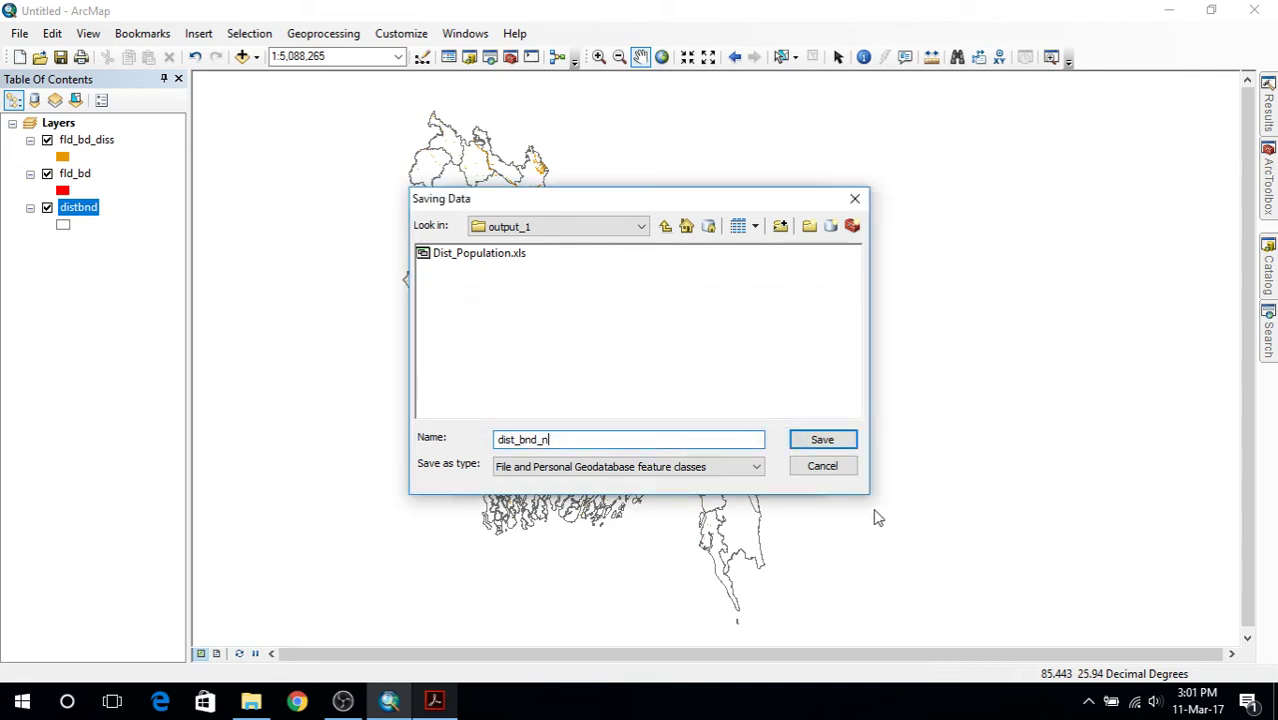
Switch to File Explorer and copy the folder path D:\Disaster Science And Management\Flood_Data\output_1.
left_click(250, 702)
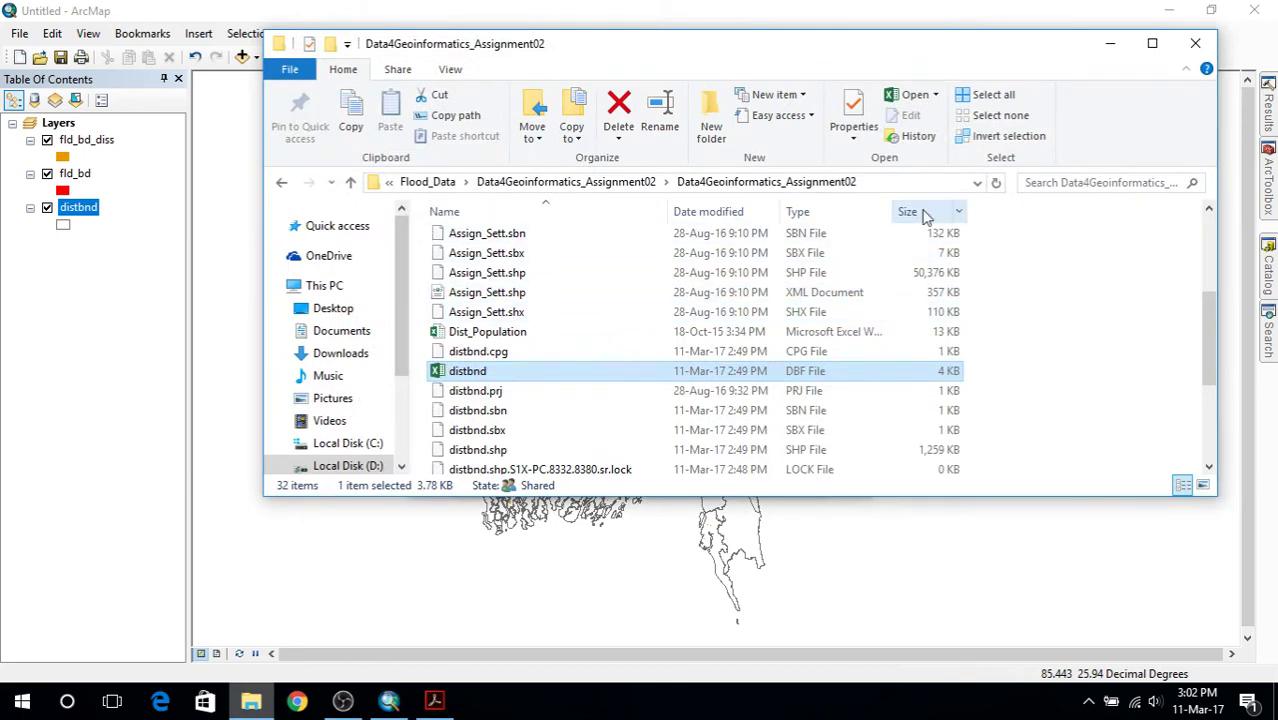
left_click(283, 183)
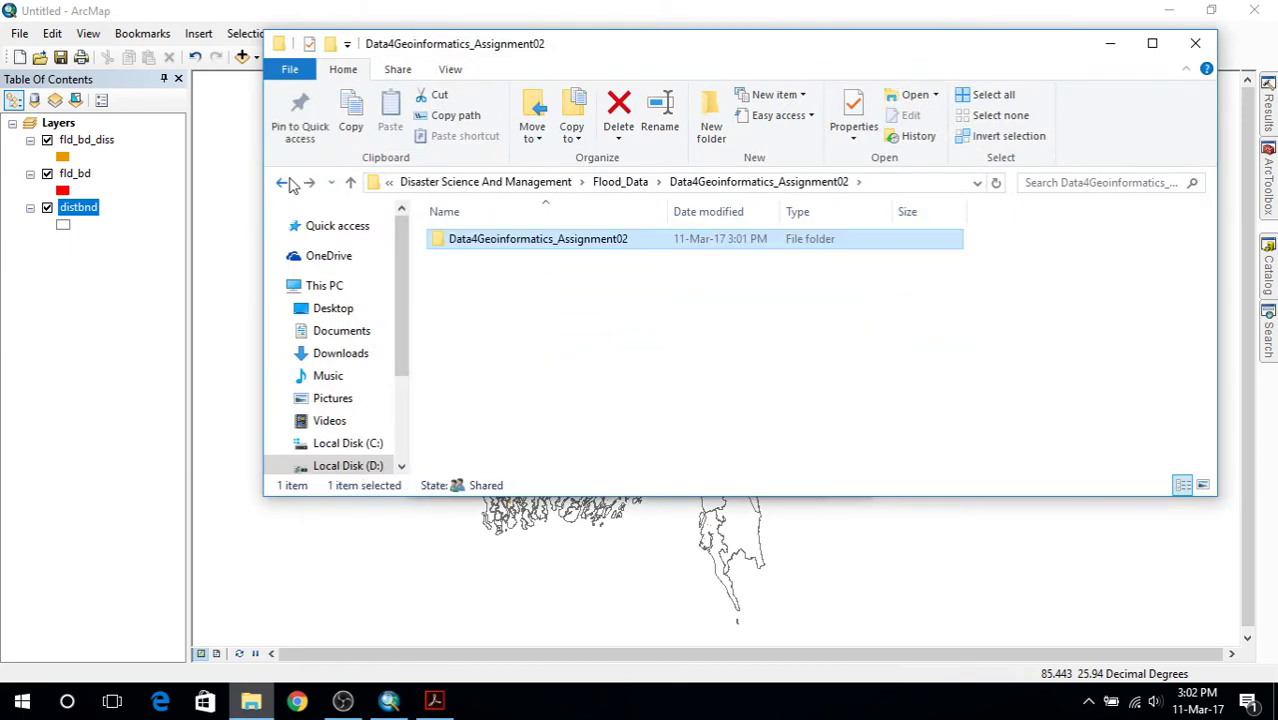
left_click(283, 183)
double_click(475, 258)
left_click(900, 182)
key("ctrl+c")
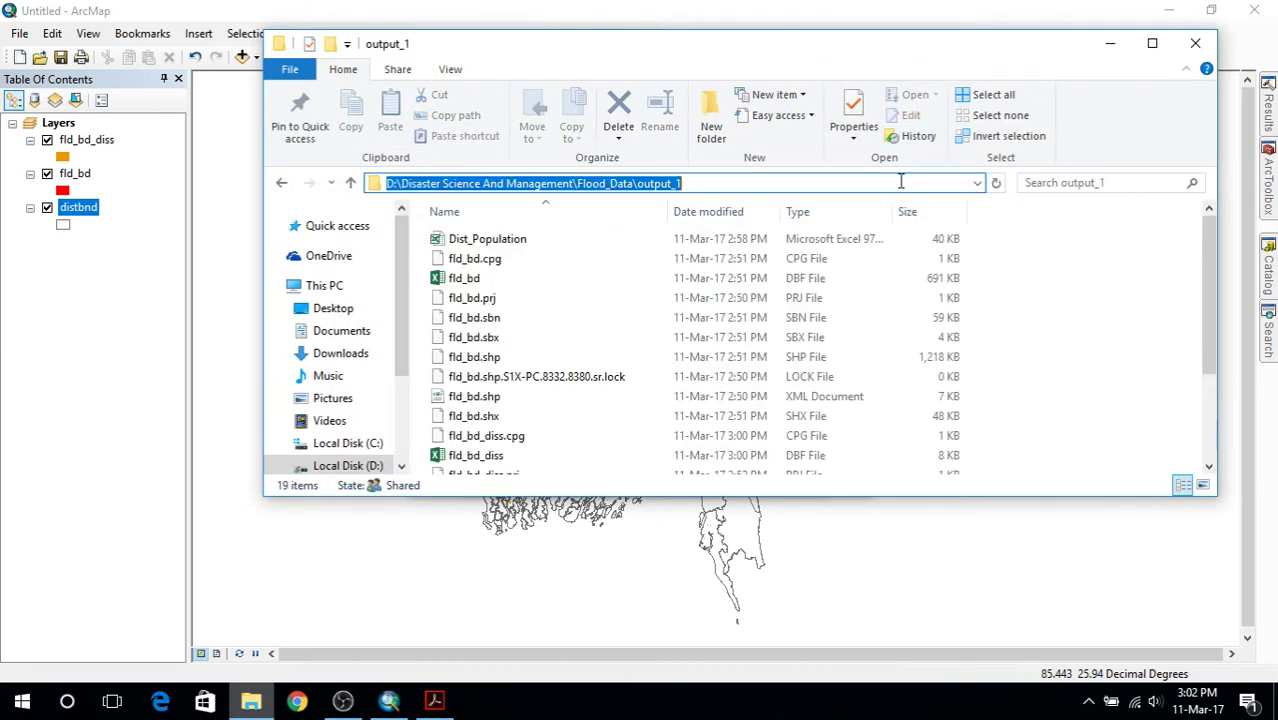
Back in ArcMap, cancel the save dialog, export the features to D:\Disaster Science And Management\Flood_Data\output_1\dist_bnd_n and add the result to the map.
key("alt+Tab")
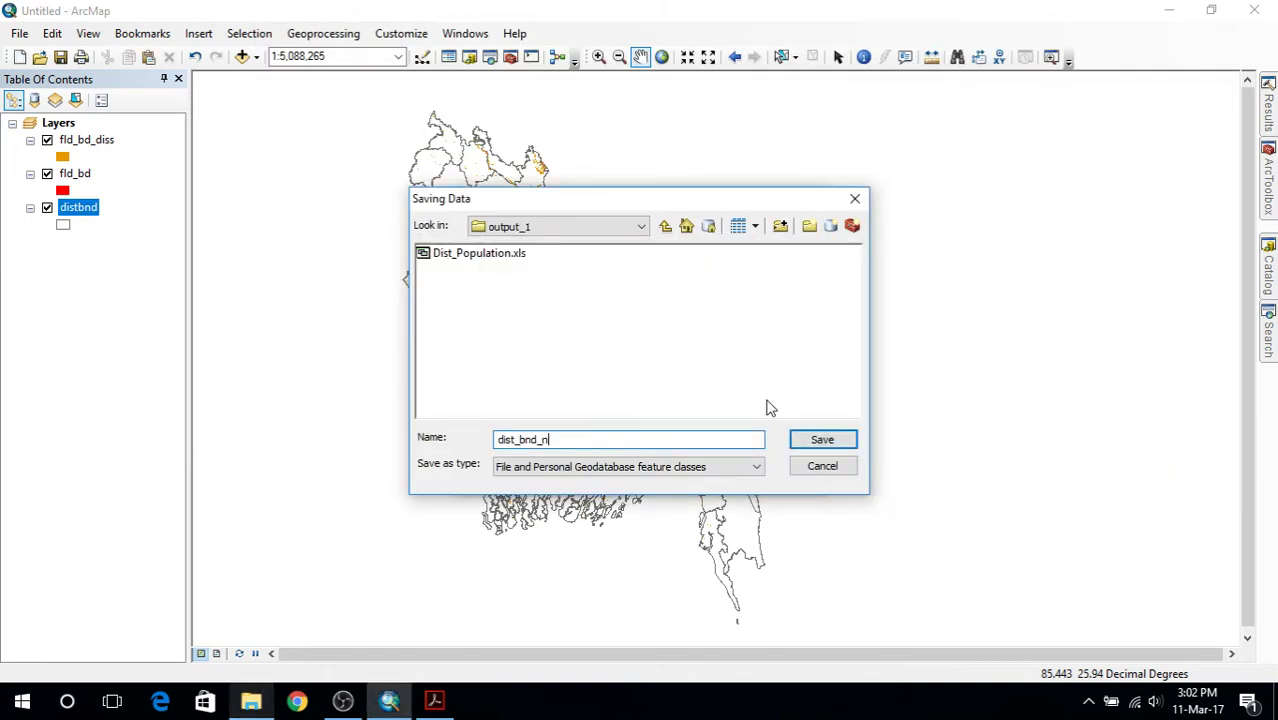
left_click(840, 462)
double_click(727, 388)
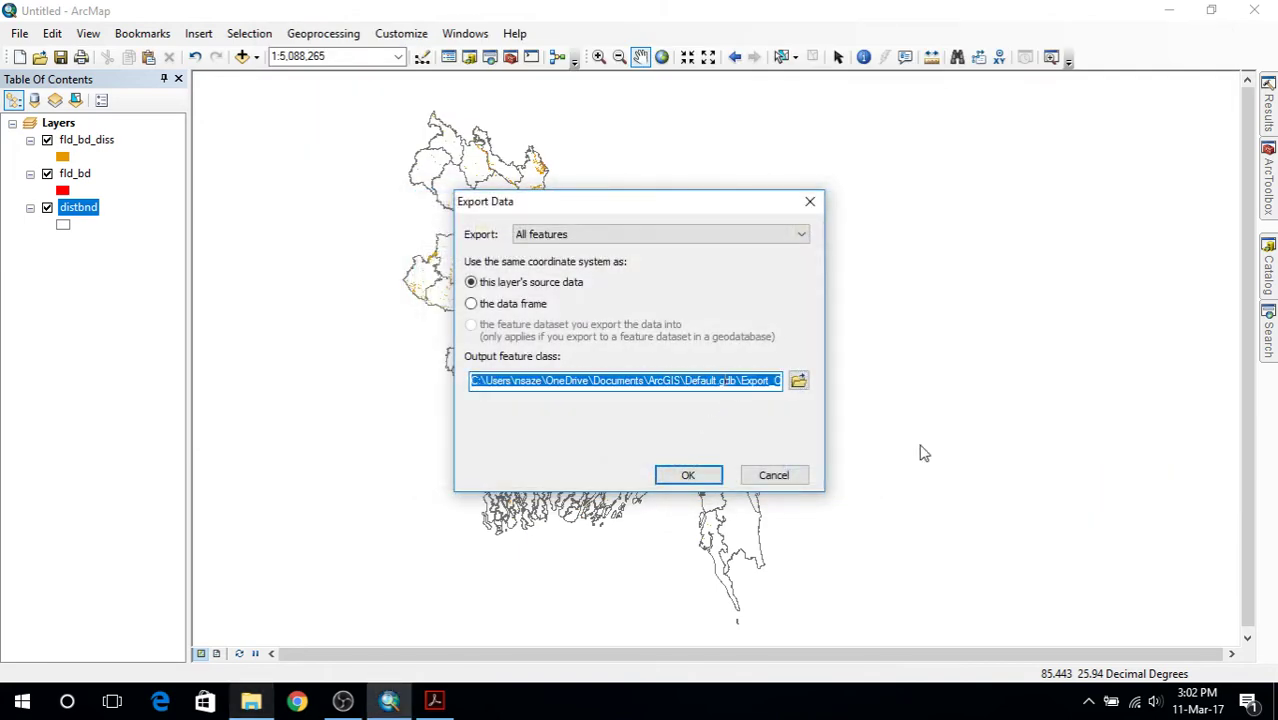
key("ctrl+v")
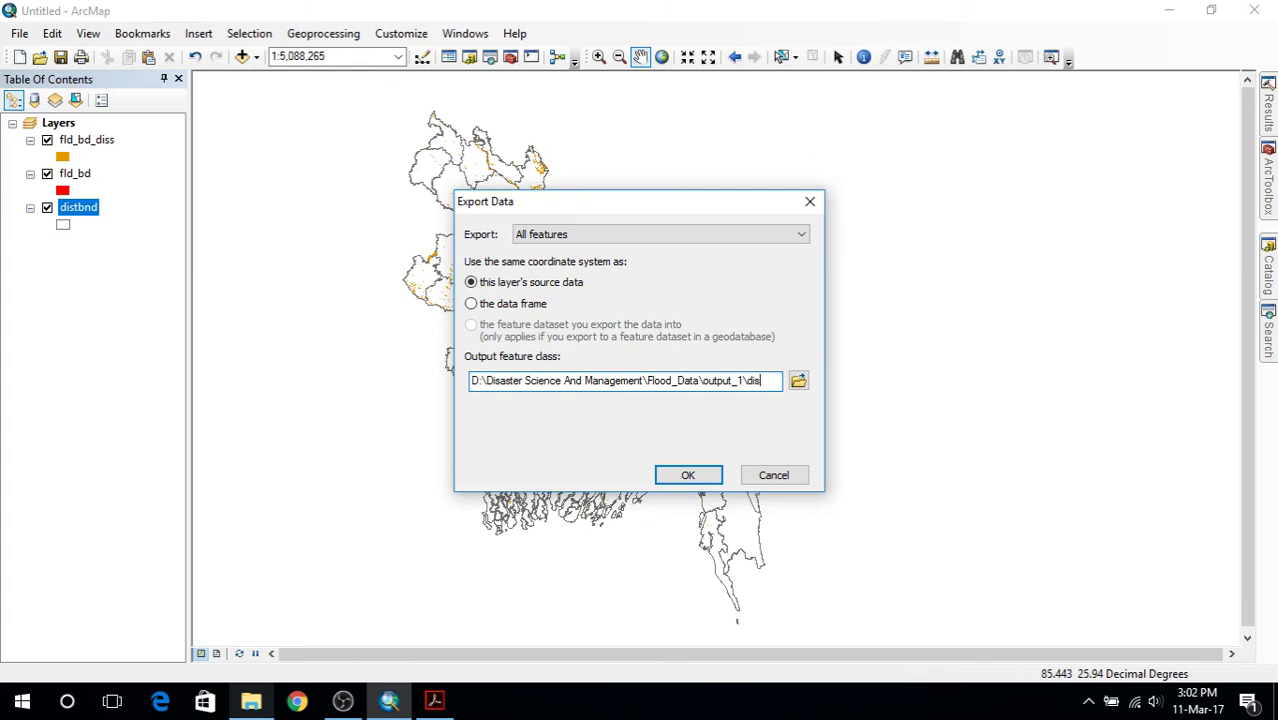
type("\\dist_bnd")
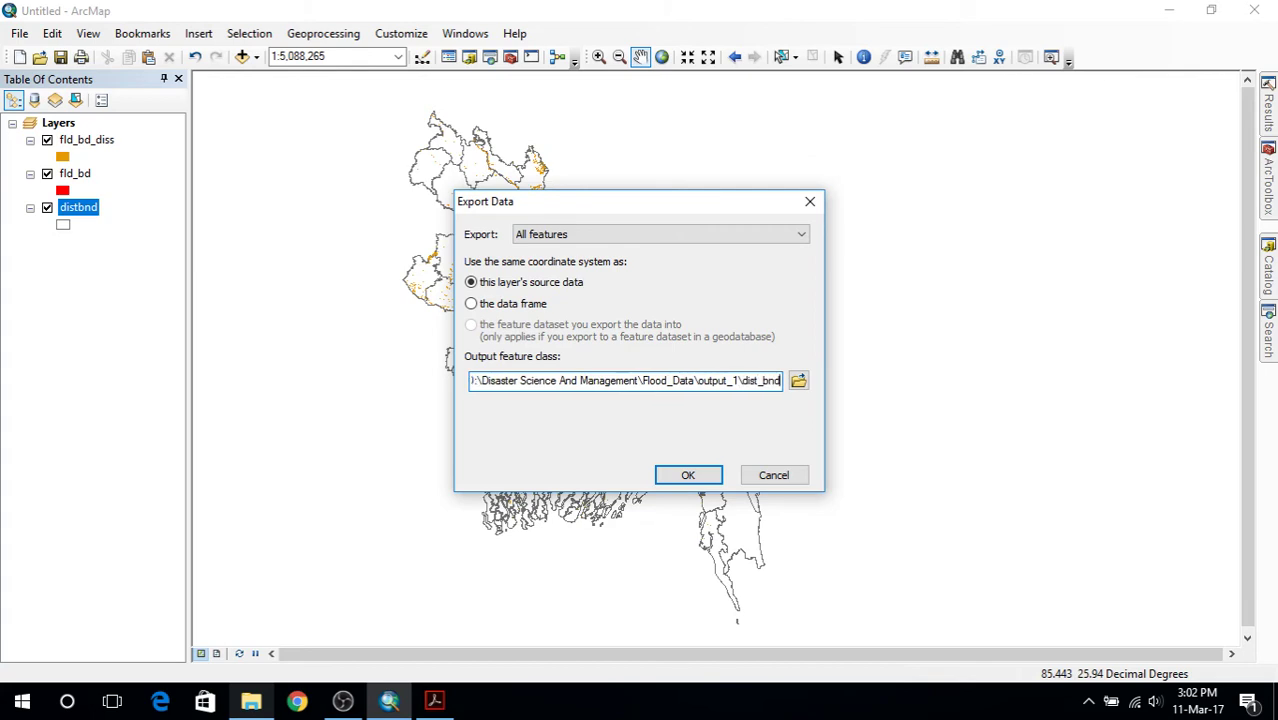
type("_1")
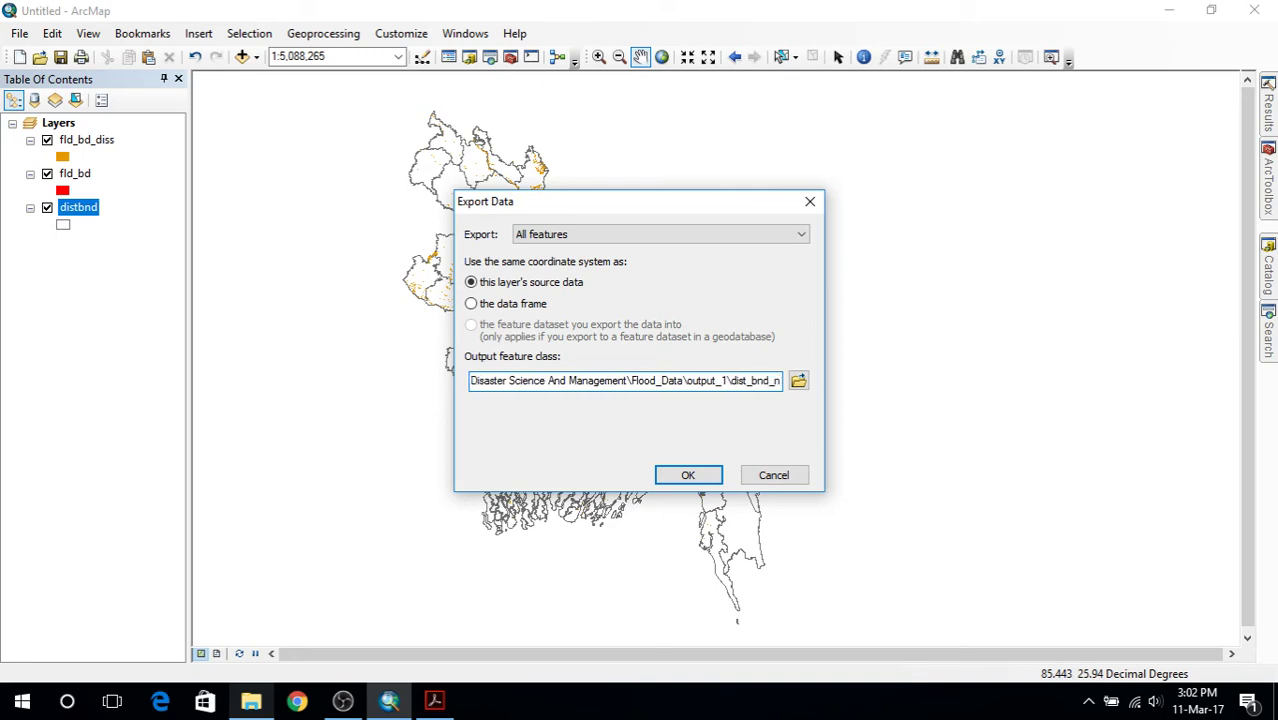
key("Return")
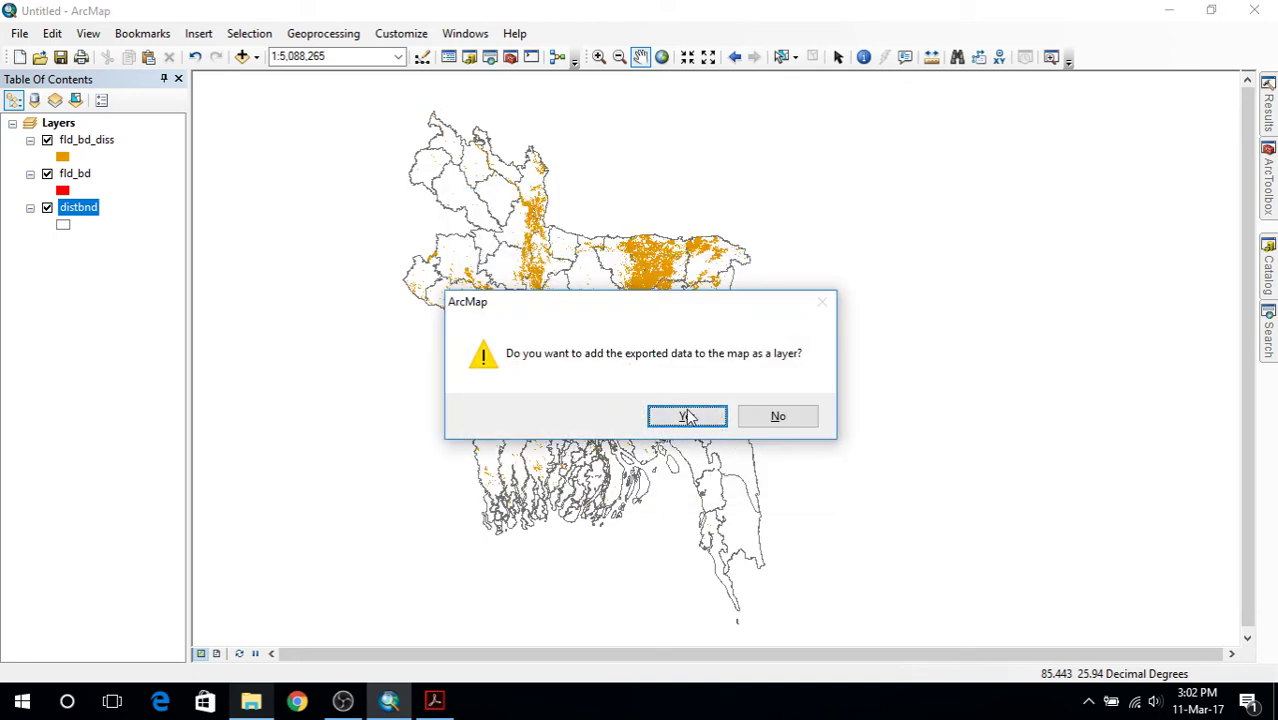
left_click(686, 417)
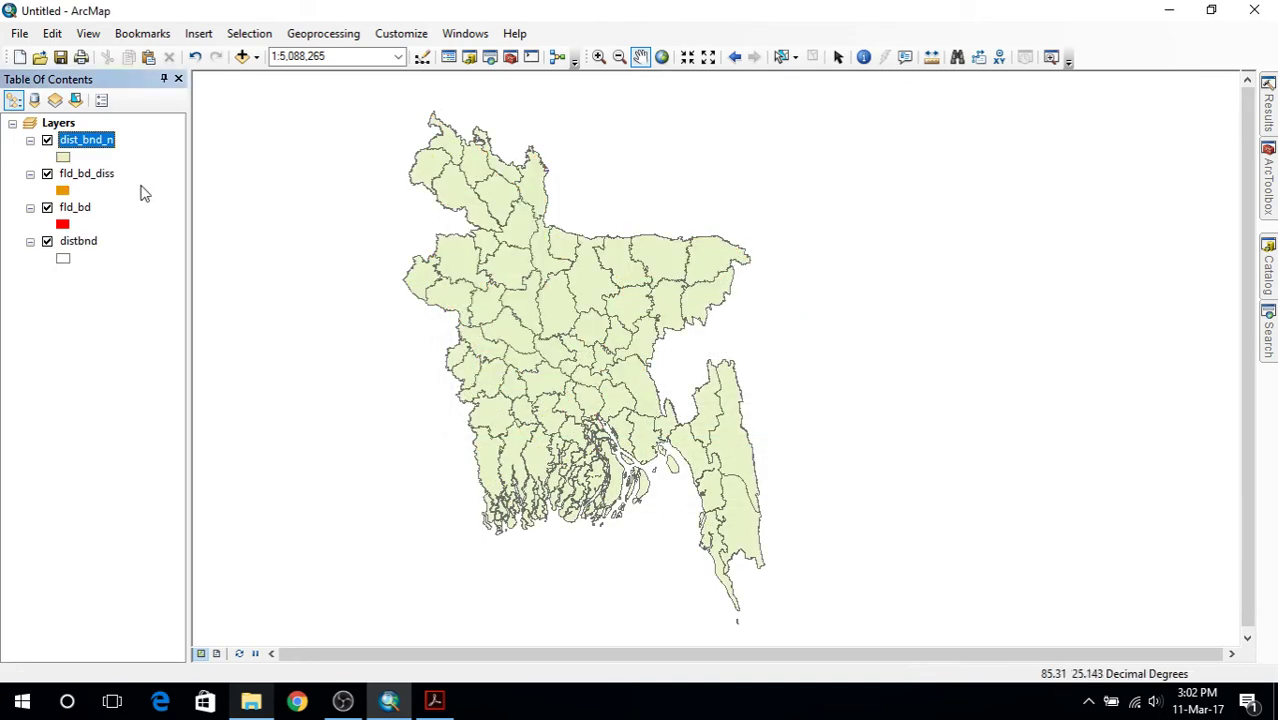
Review the fields in the dist_bnd_n attribute table and delete the redundant FID_ field.
right_click(92, 145)
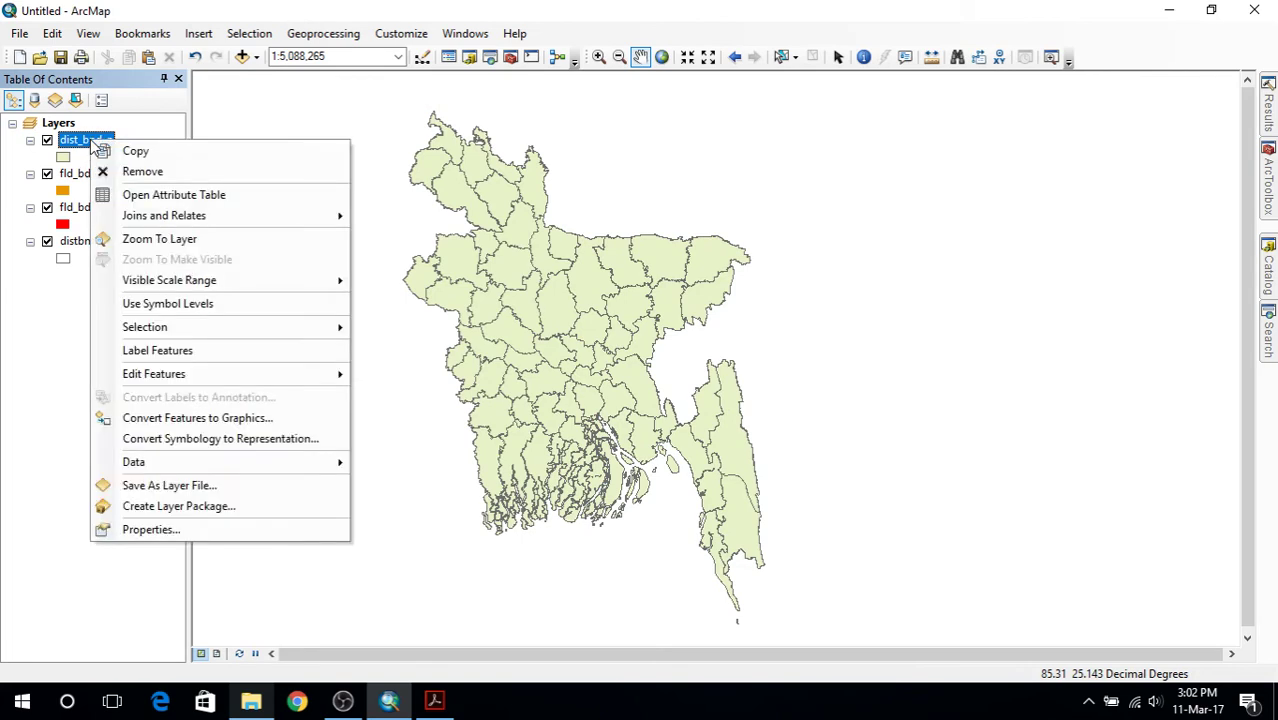
left_click(186, 196)
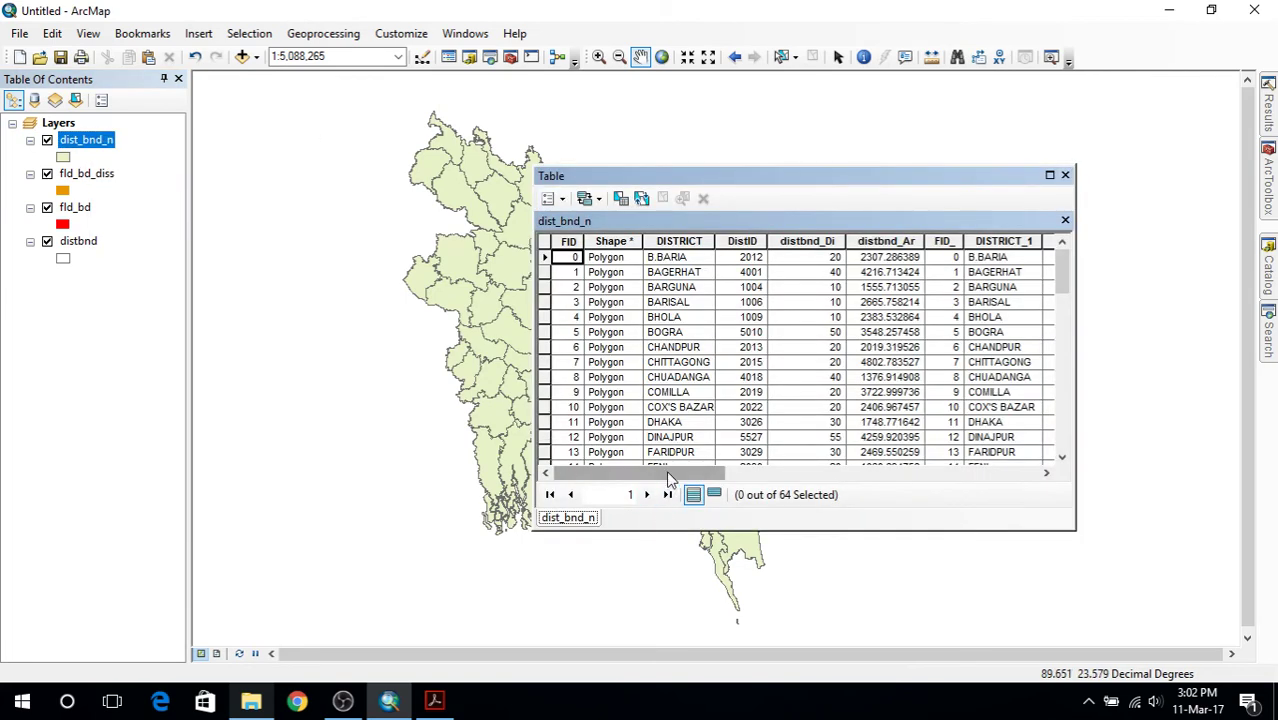
left_click_drag(660, 474, 997, 487)
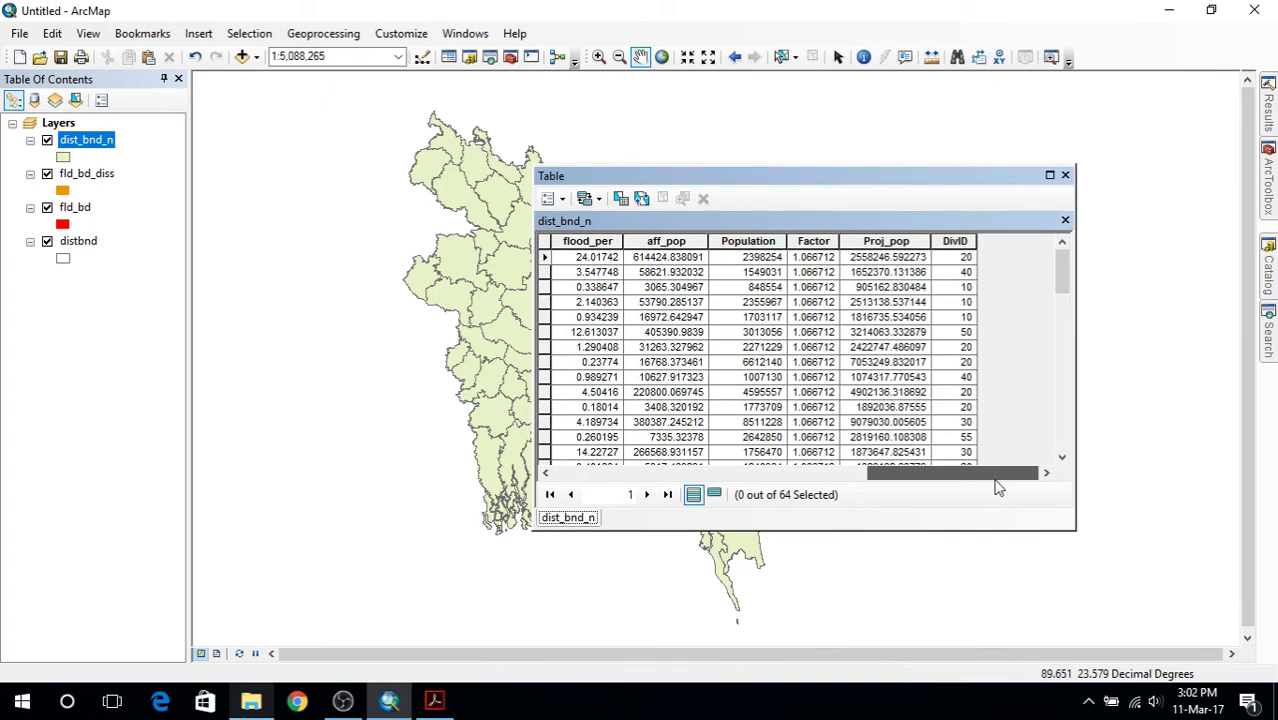
left_click_drag(997, 487, 642, 485)
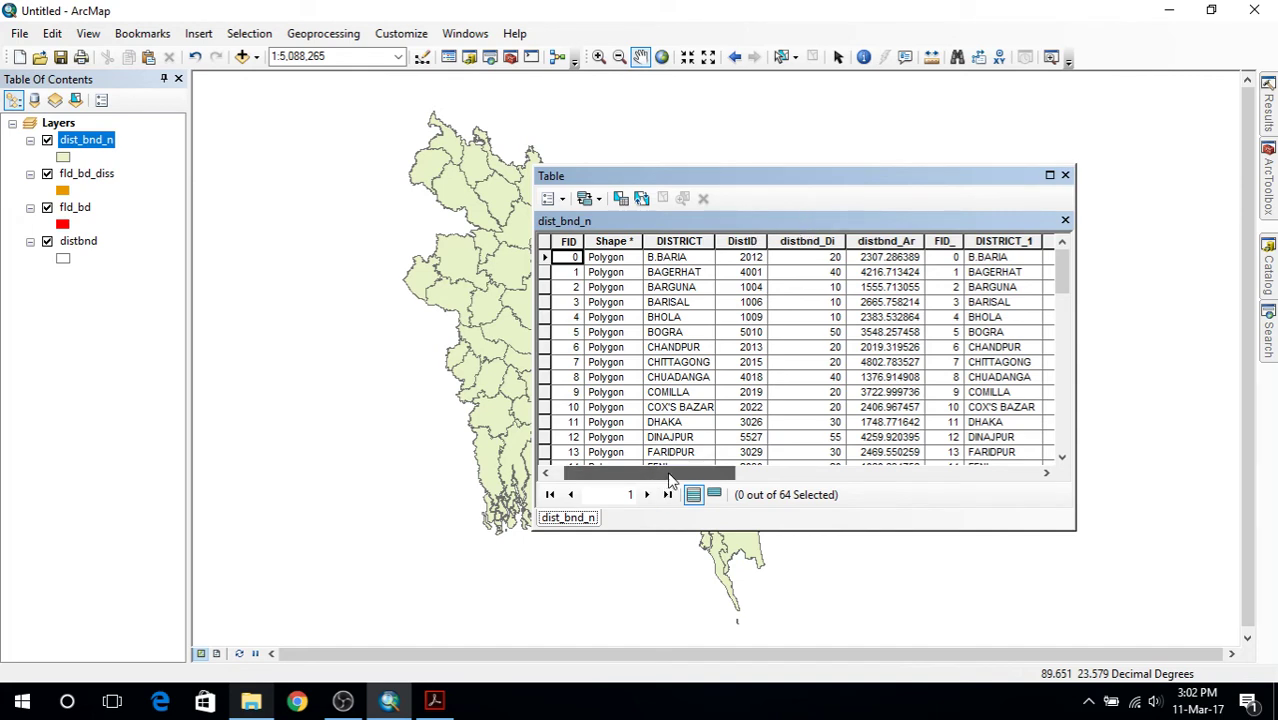
right_click(950, 243)
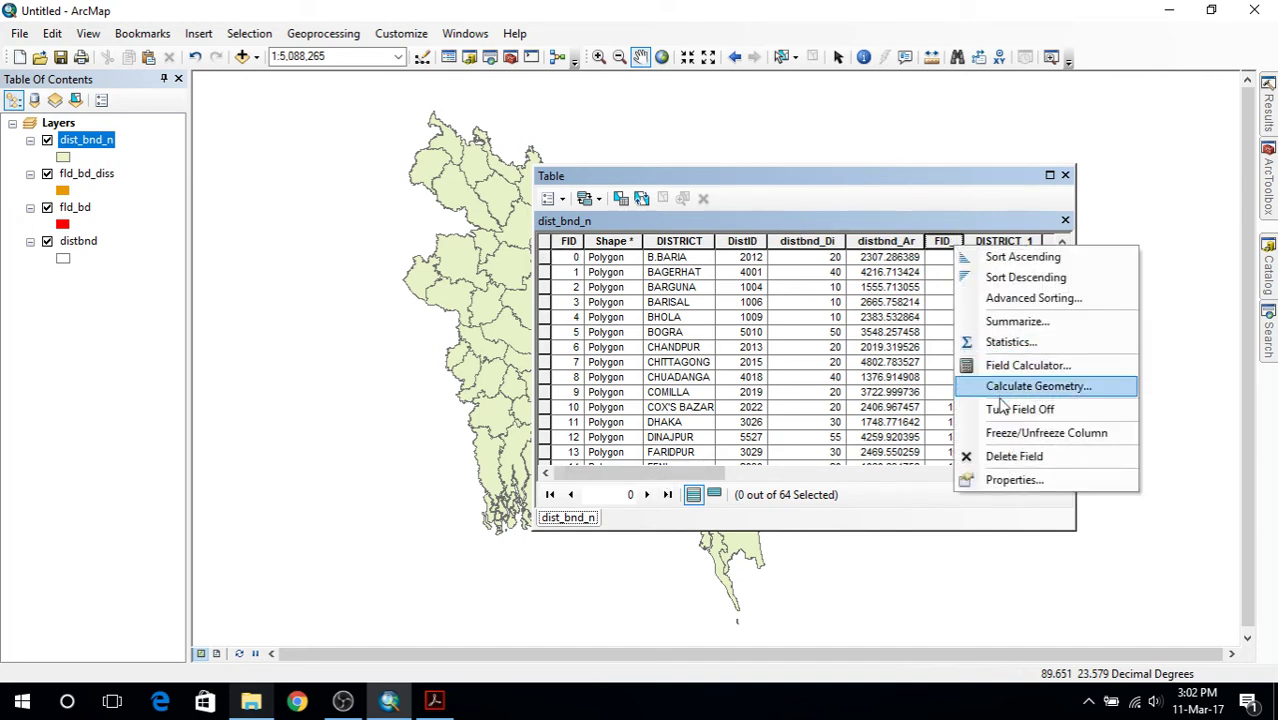
left_click(1012, 456)
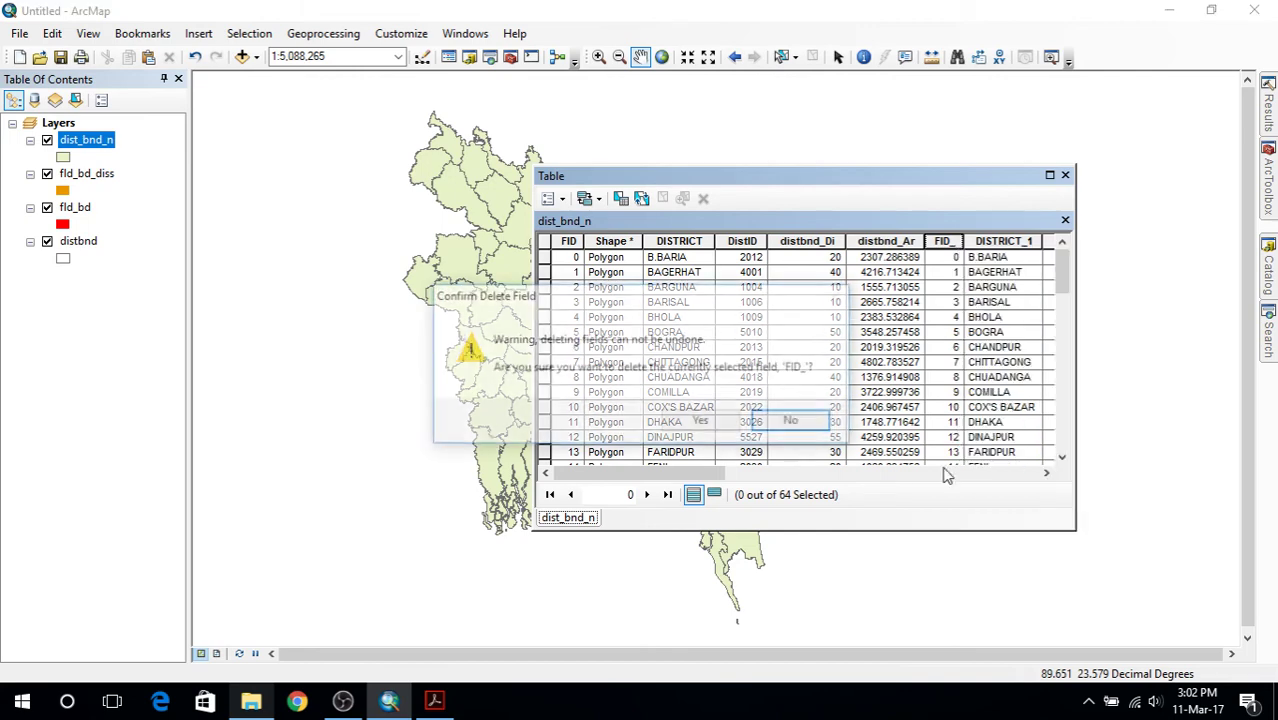
left_click(712, 424)
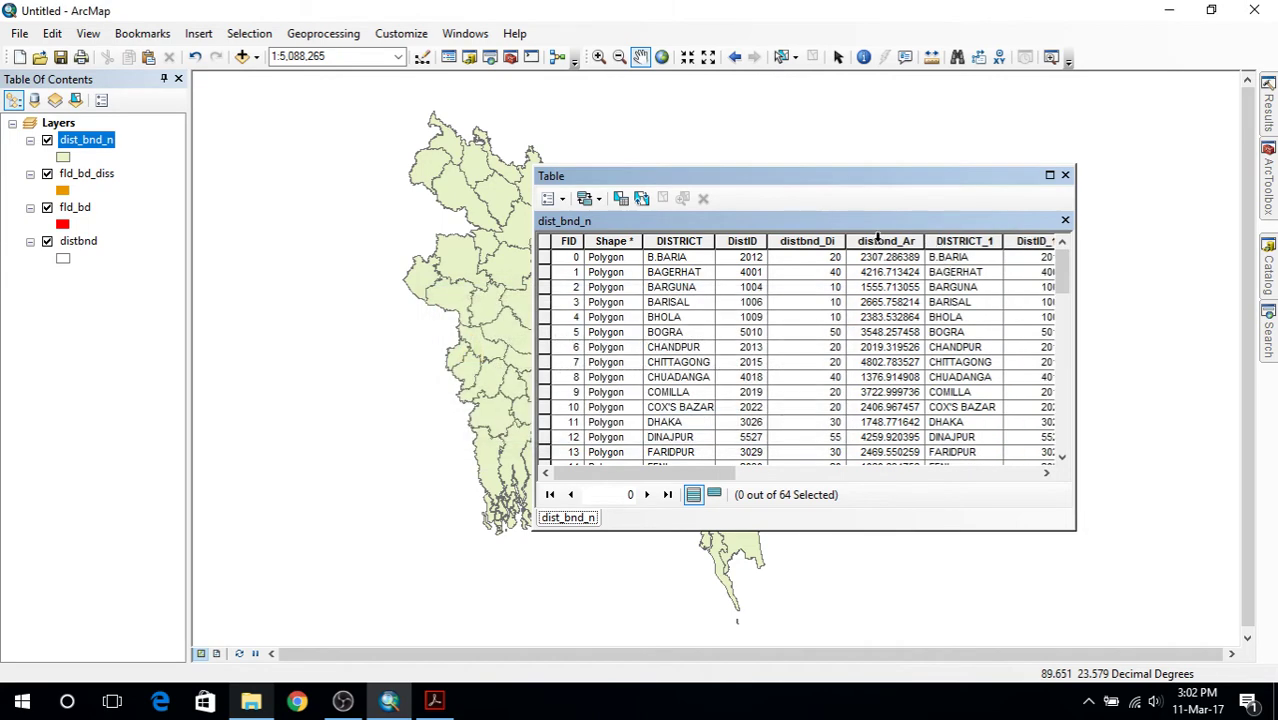
Turn off the DistID_1, distbnd_Ar and DISTRICT_1 fields in the dist_bnd_n attribute table.
left_click_drag(717, 472, 754, 474)
right_click(957, 242)
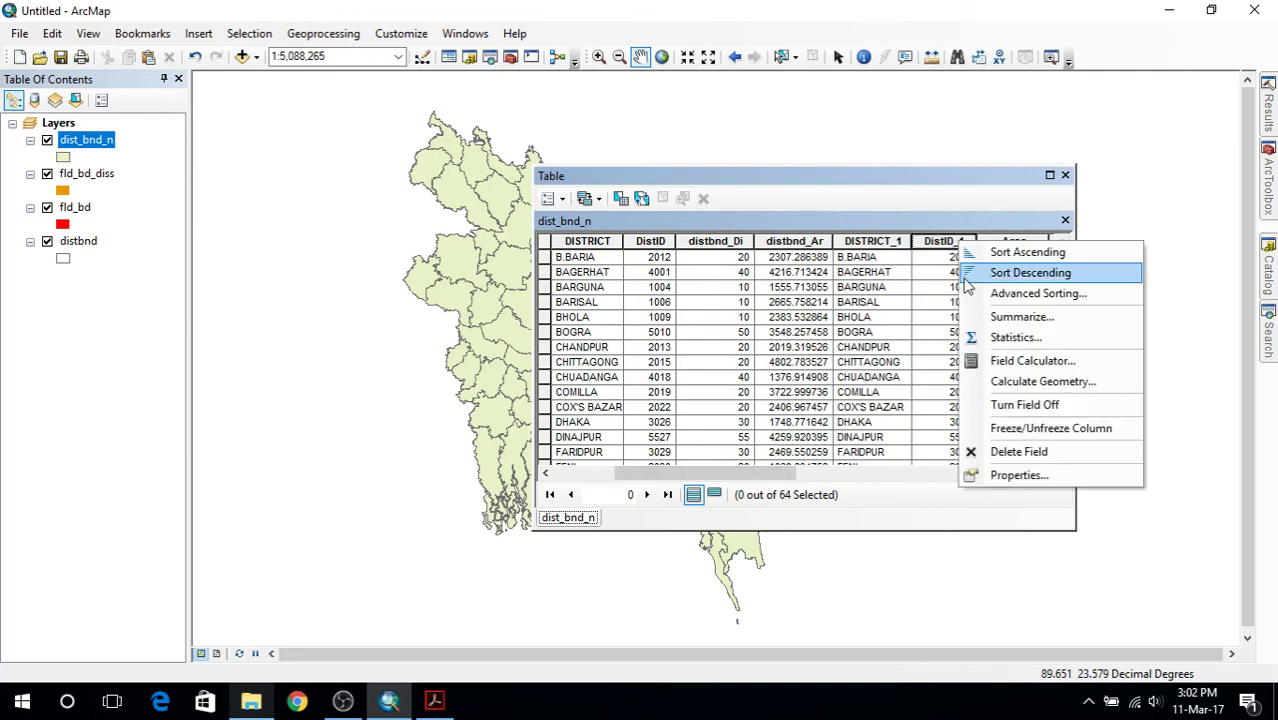
left_click(1013, 410)
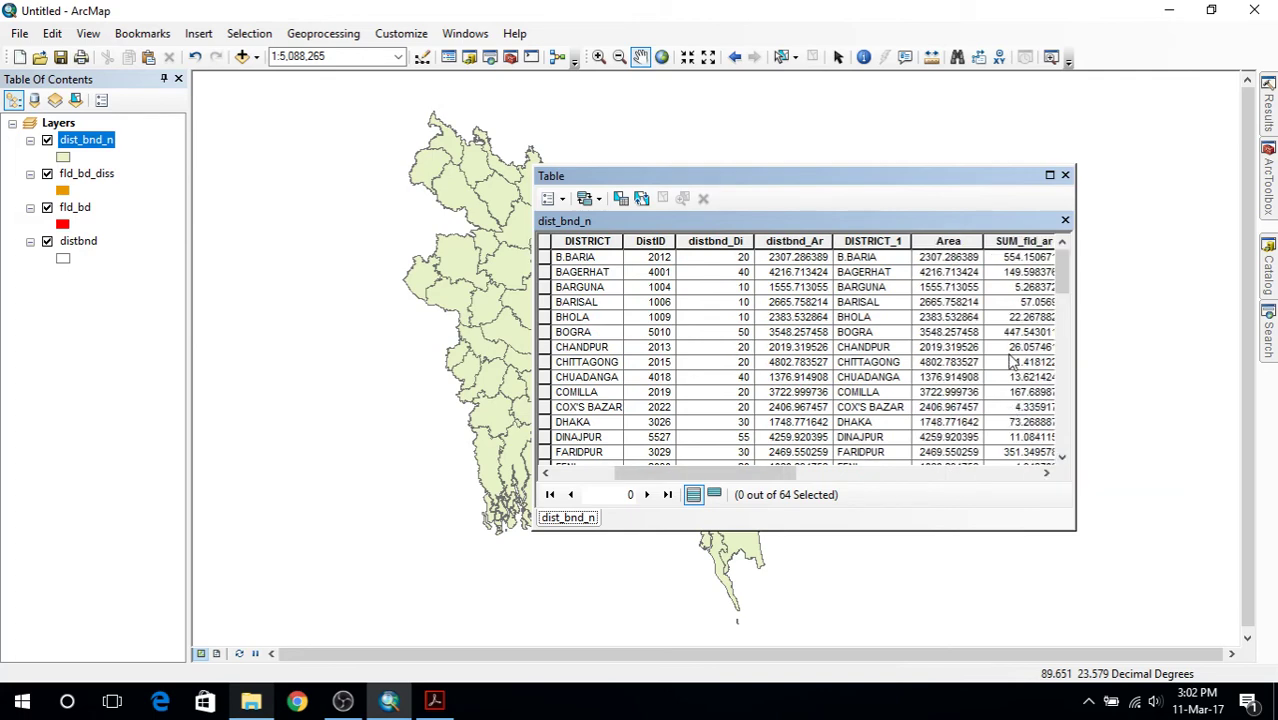
right_click(948, 242)
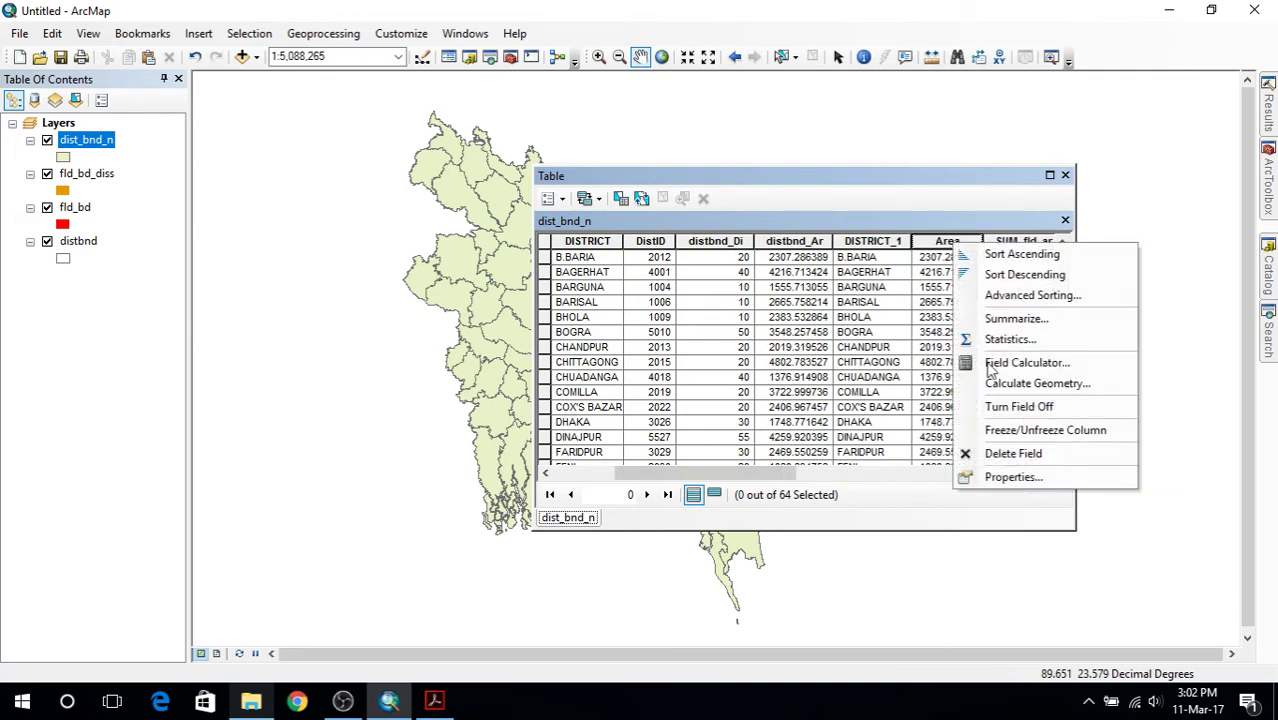
right_click(727, 245)
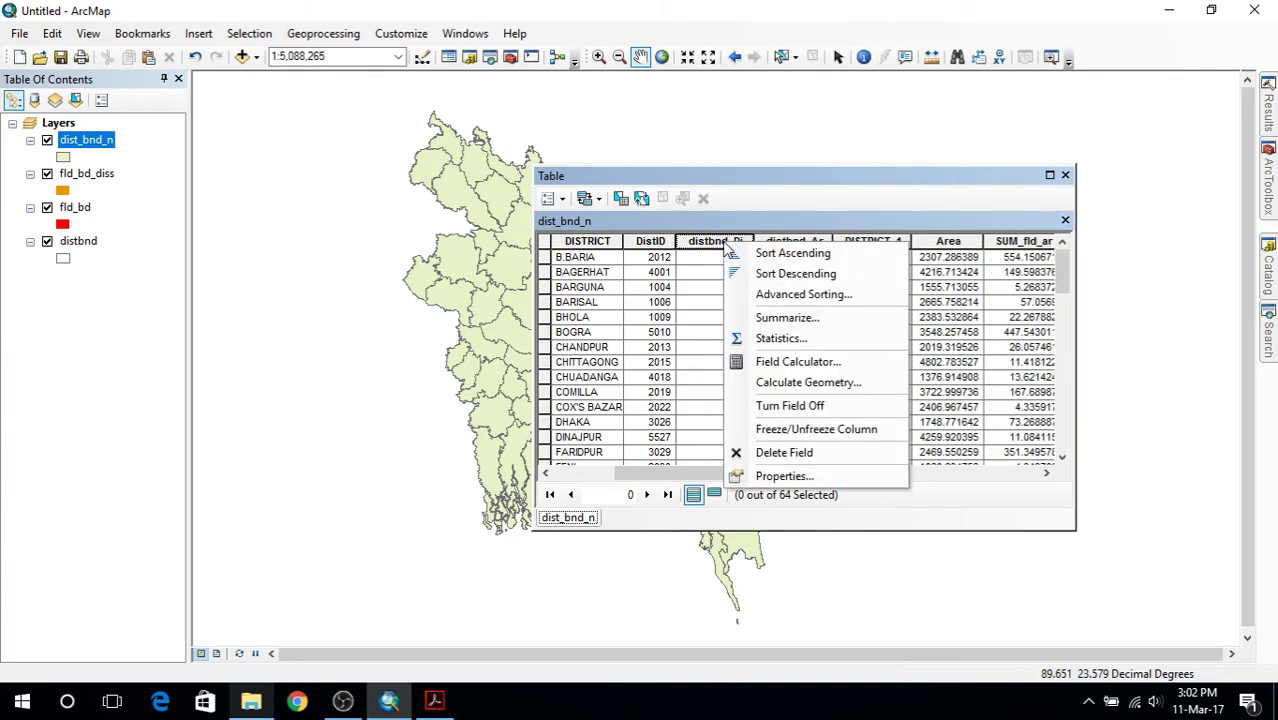
right_click(818, 245)
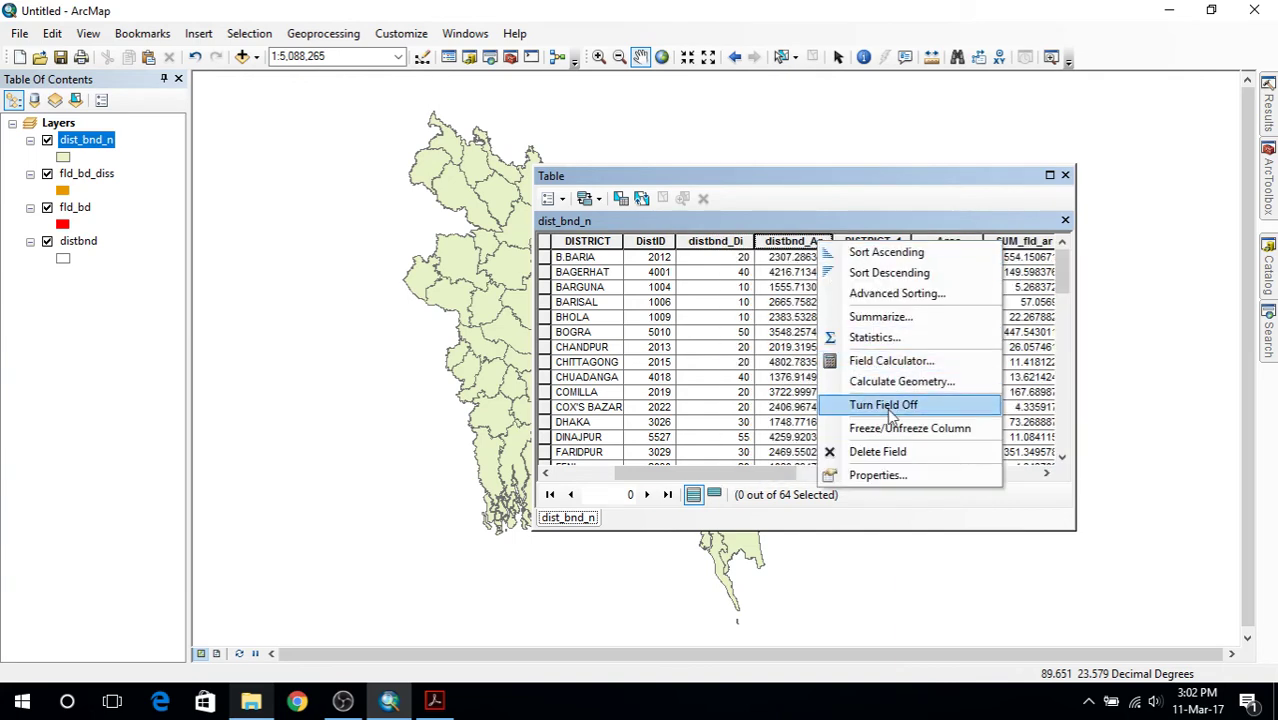
left_click(888, 415)
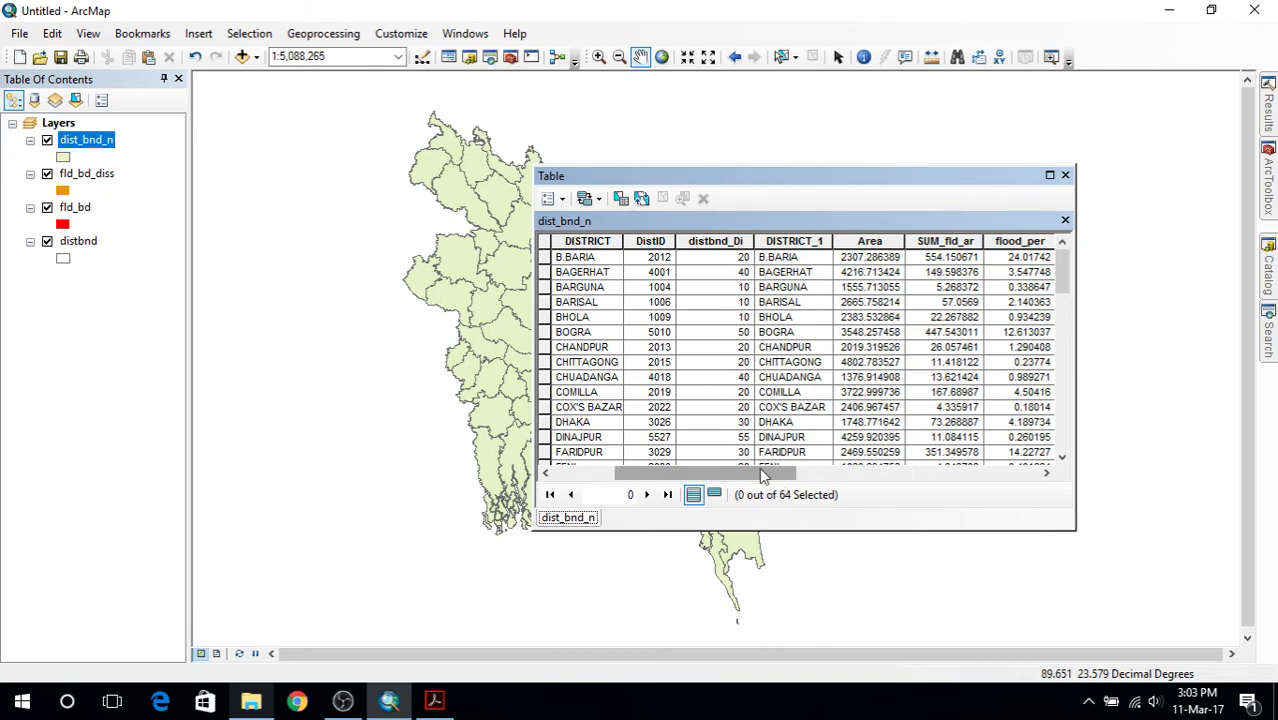
left_click_drag(770, 475, 733, 474)
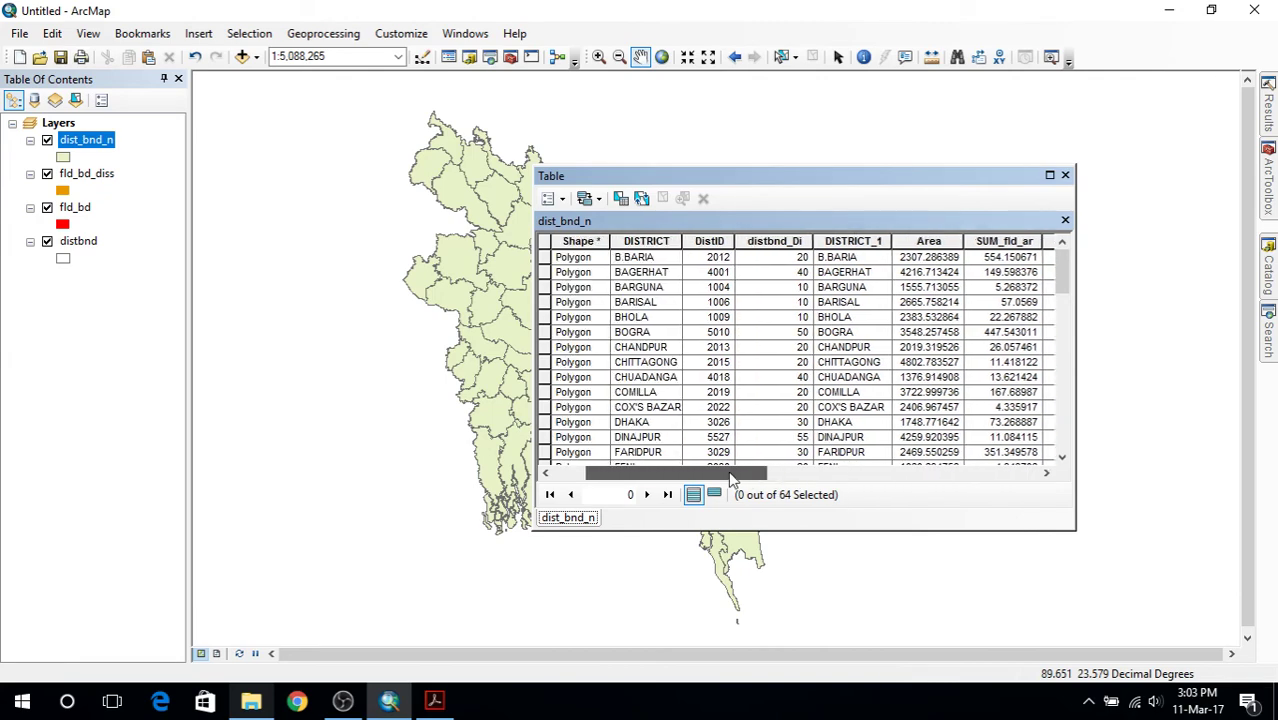
right_click(860, 243)
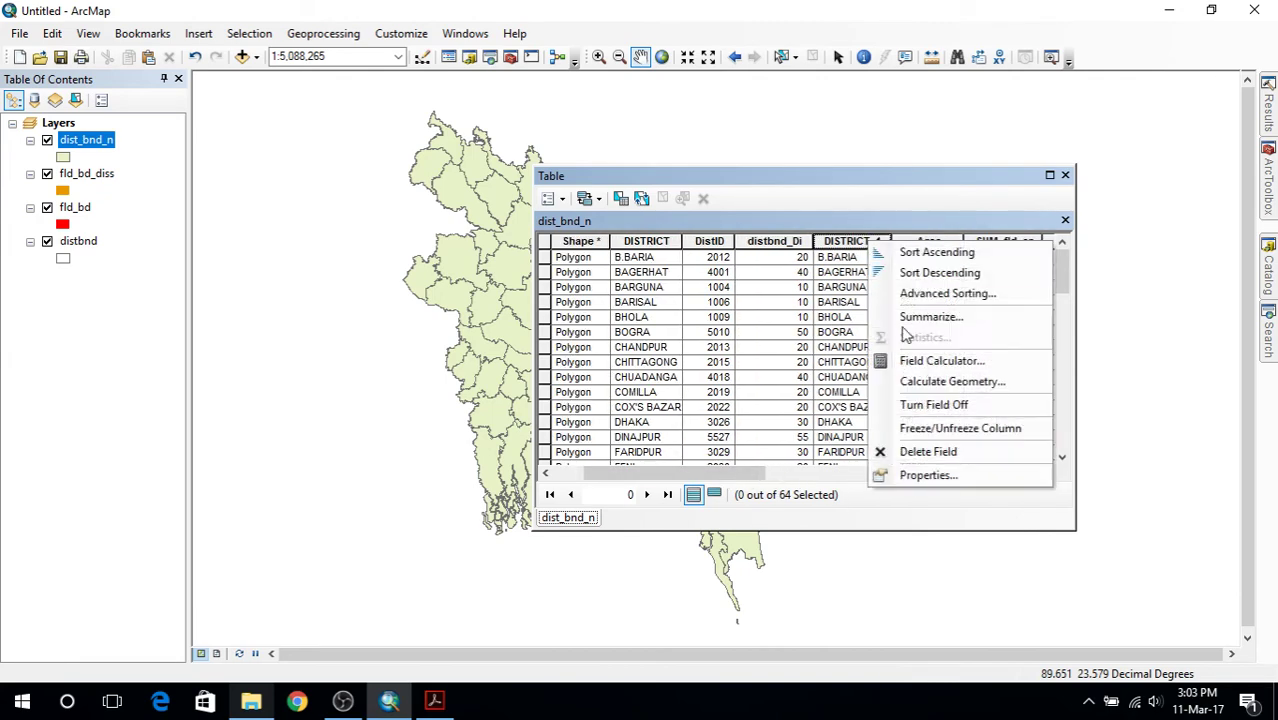
left_click(935, 416)
Select the last record, BANDARBAN, show only the selected record to examine its flood and population fields, and return to showing all records.
left_click_drag(727, 472, 680, 446)
scroll(745, 302, "down", 10)
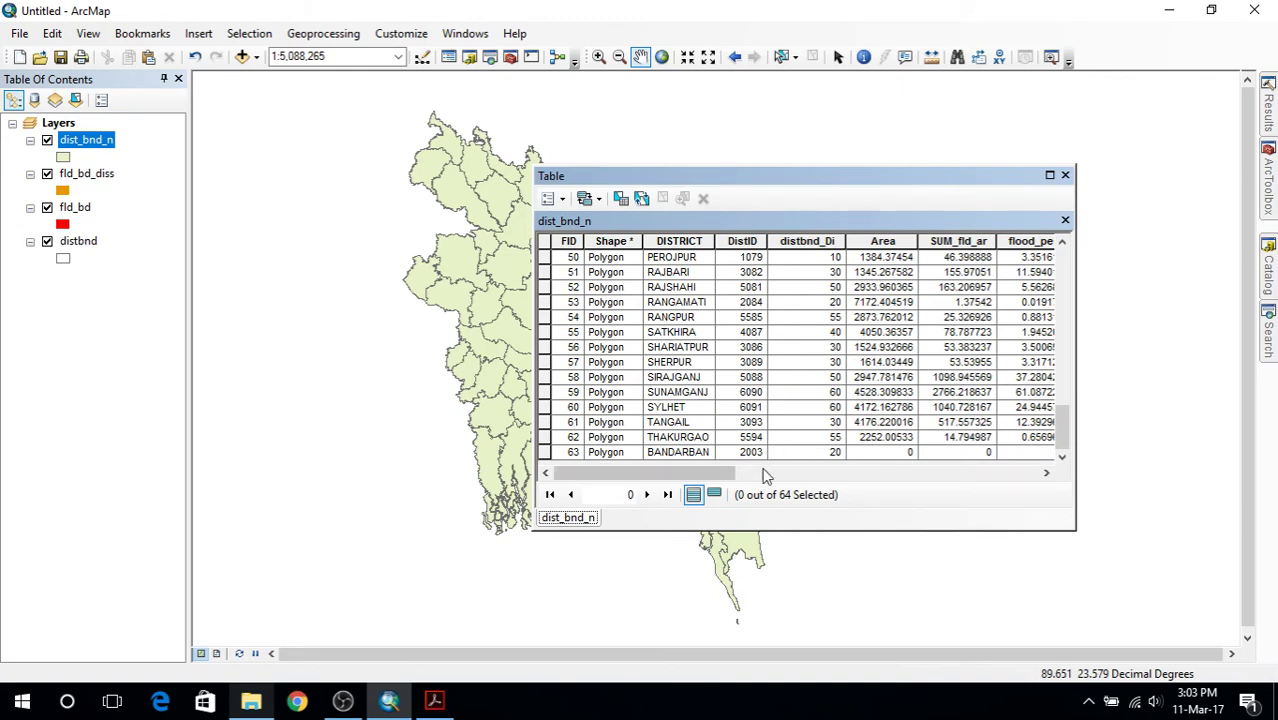
left_click_drag(695, 471, 794, 477)
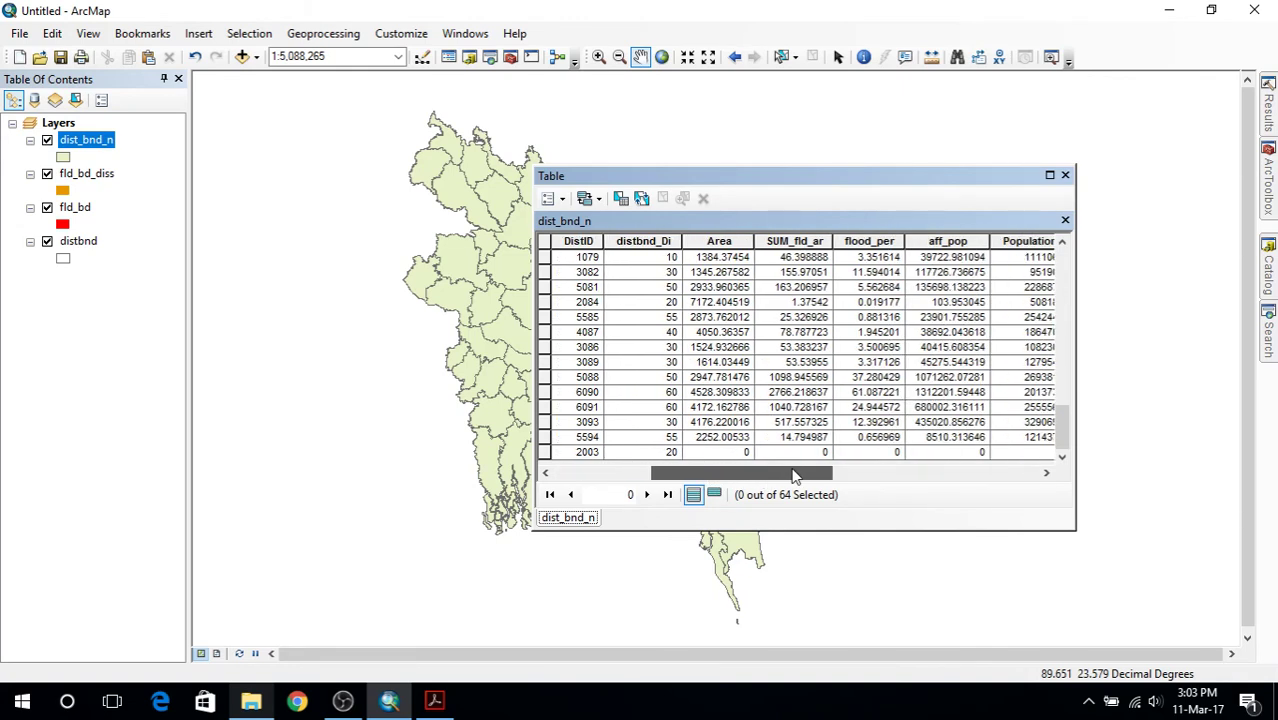
left_click(545, 452)
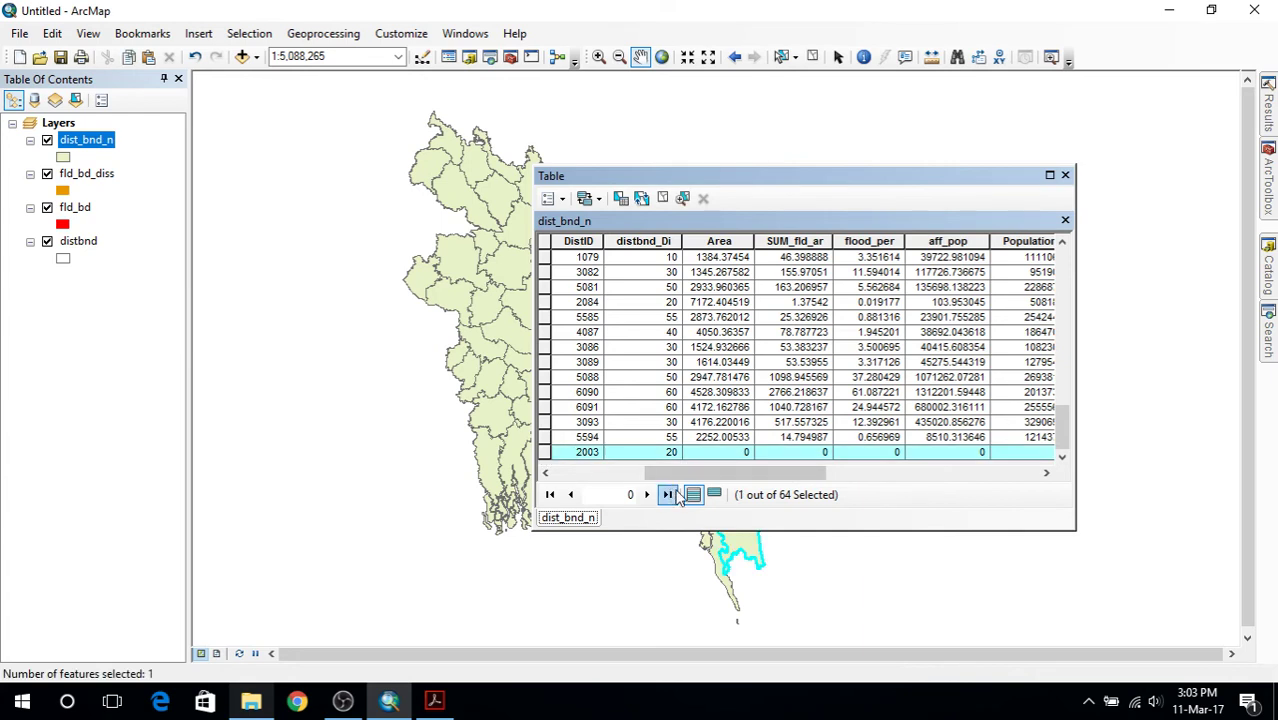
left_click(715, 493)
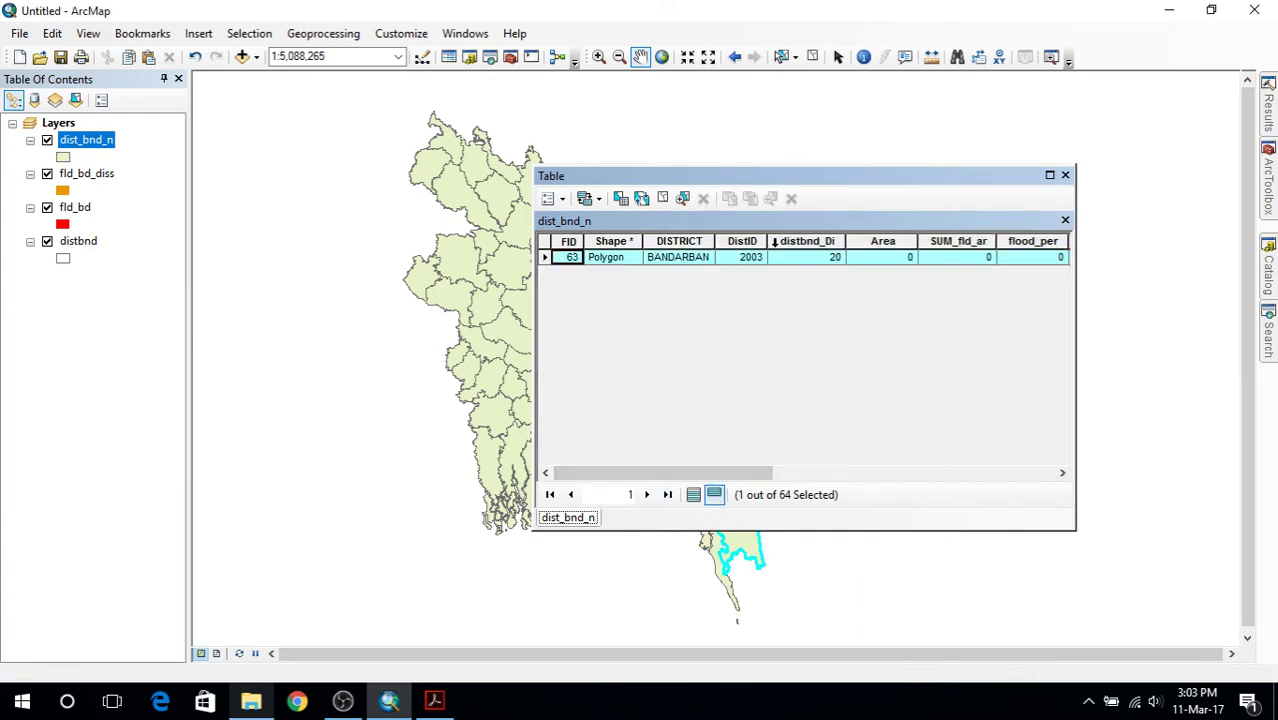
left_click_drag(728, 475, 876, 470)
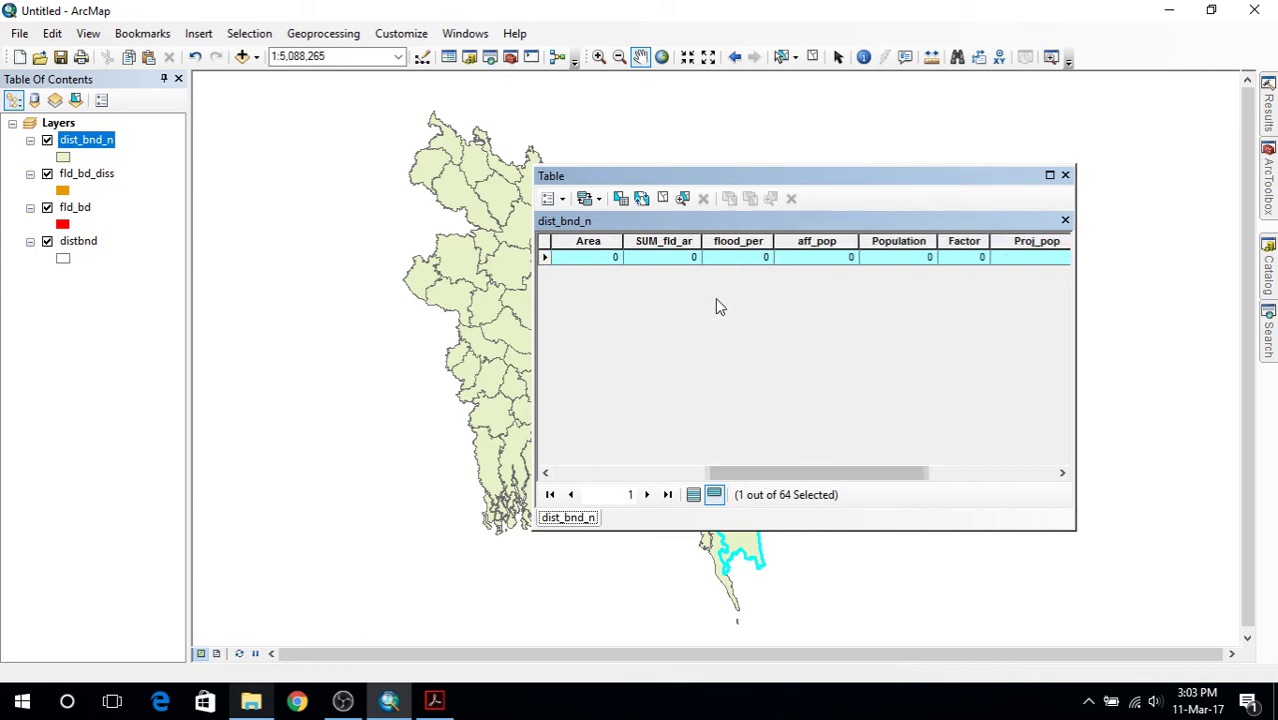
left_click(616, 260)
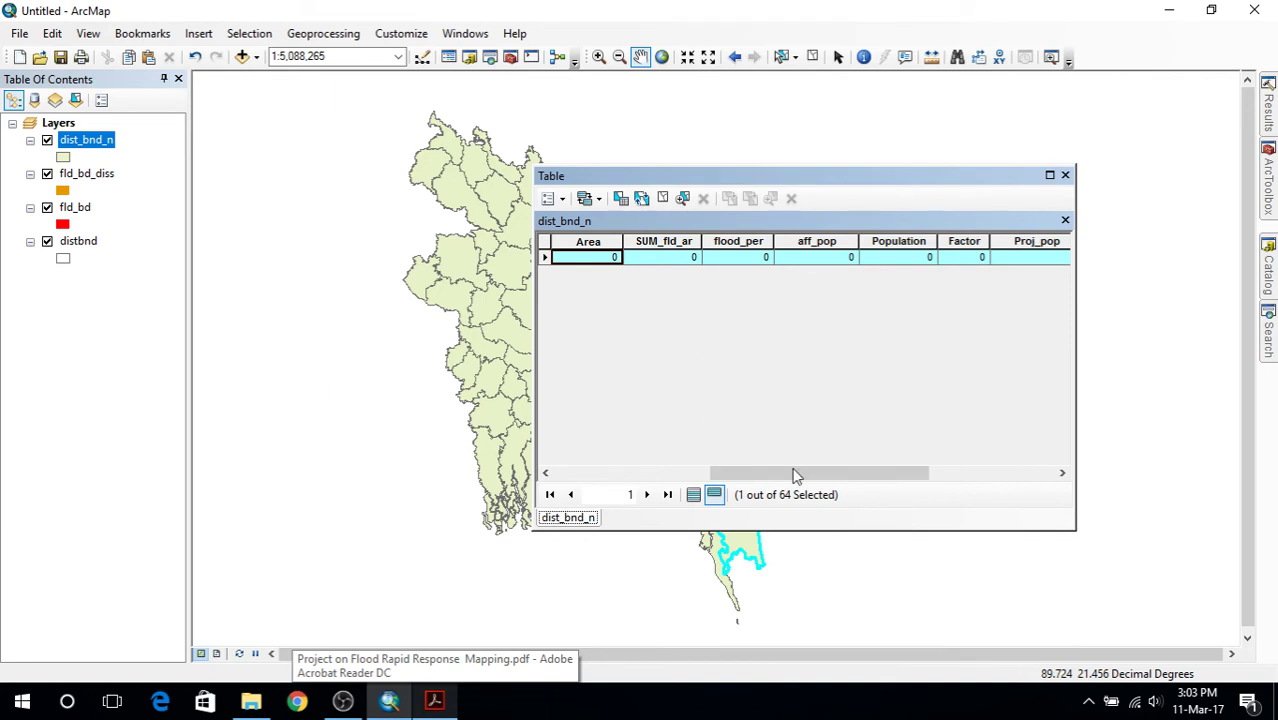
left_click_drag(795, 476, 595, 472)
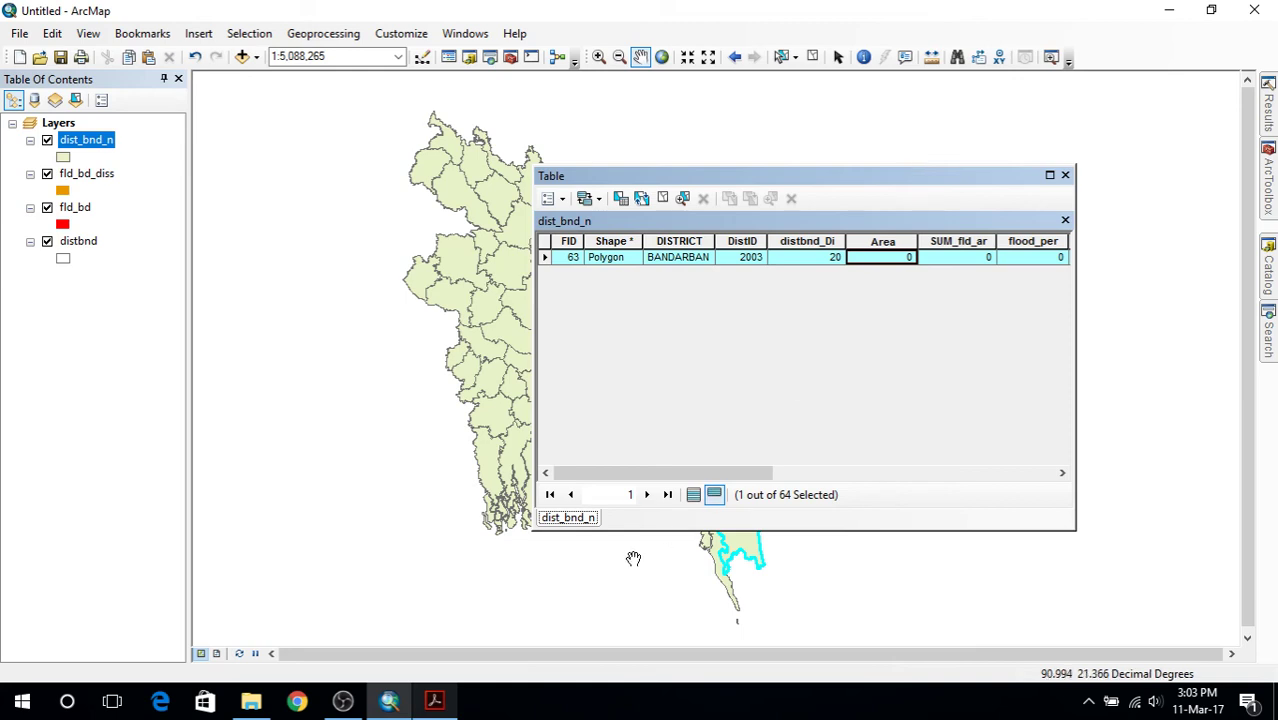
left_click_drag(696, 476, 996, 448)
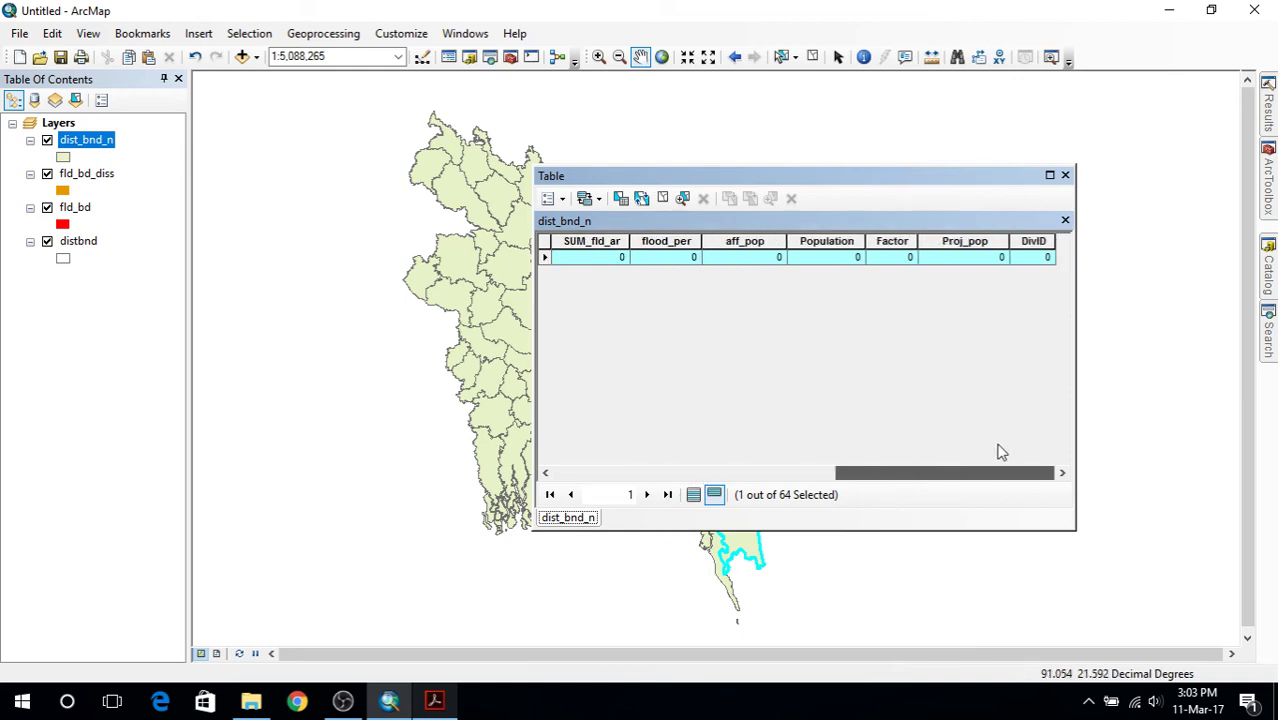
left_click(693, 496)
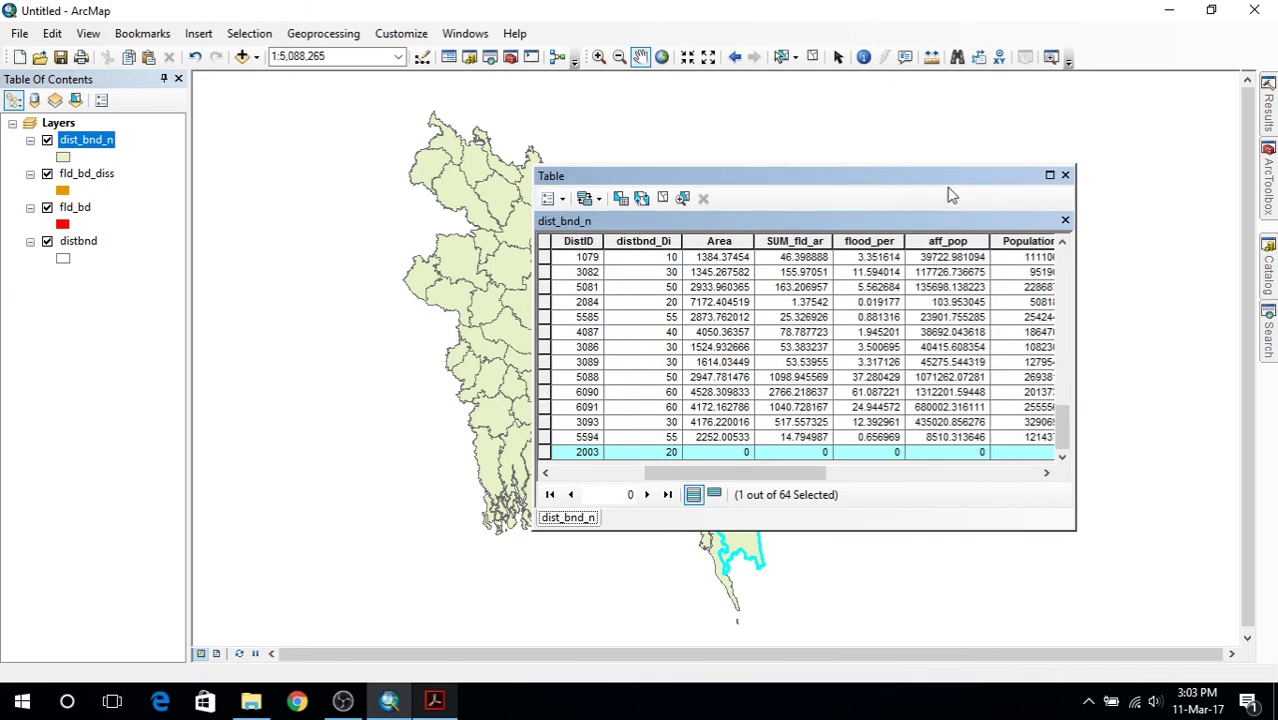
right_click(79, 144)
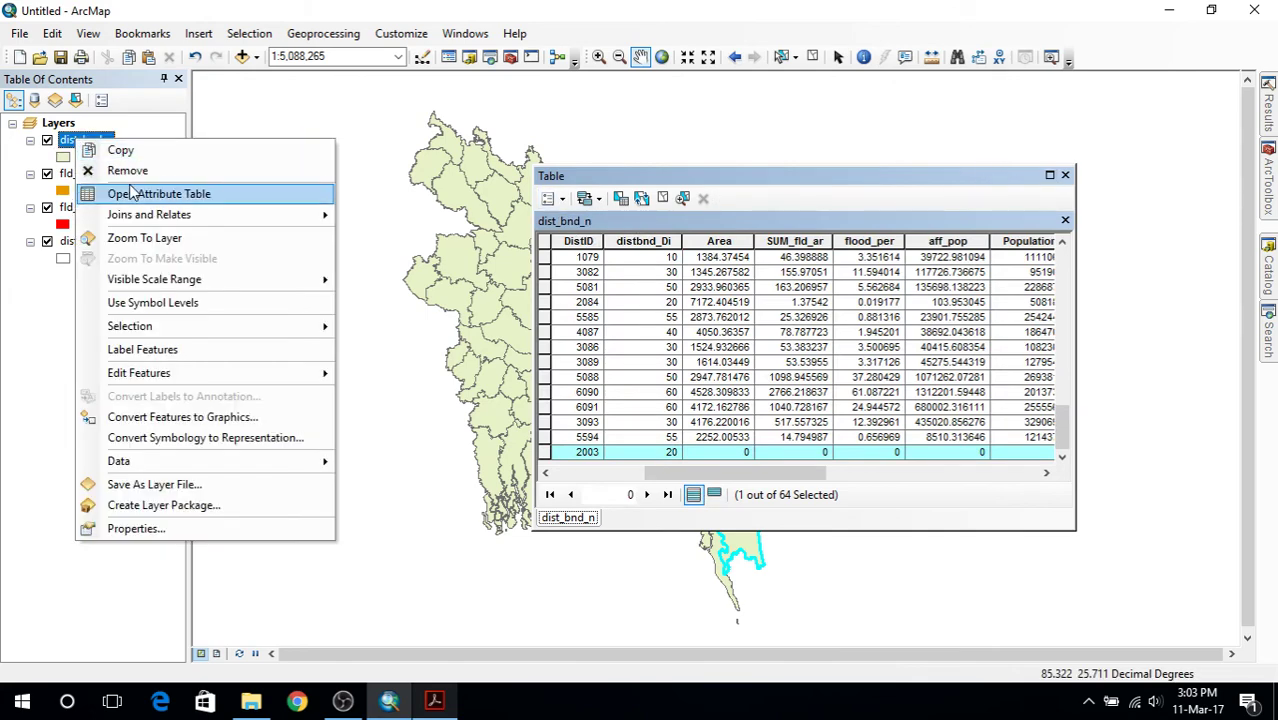
left_click(140, 528)
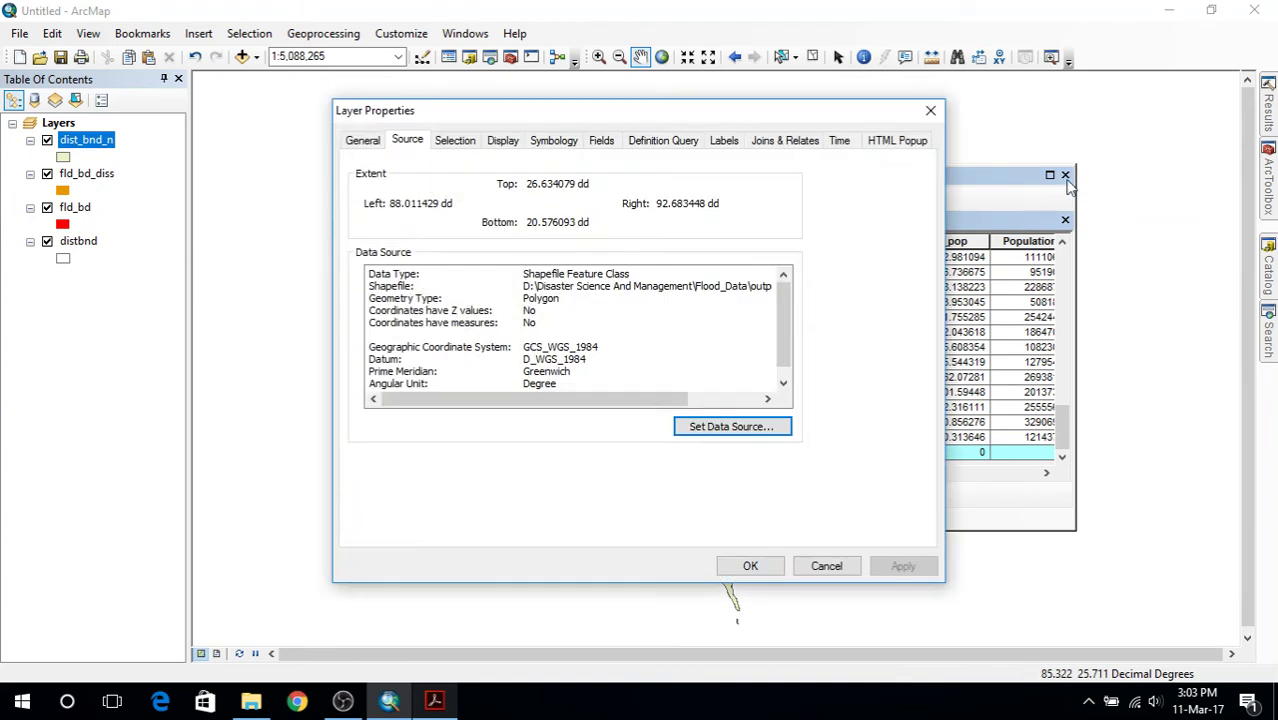
left_click(826, 566)
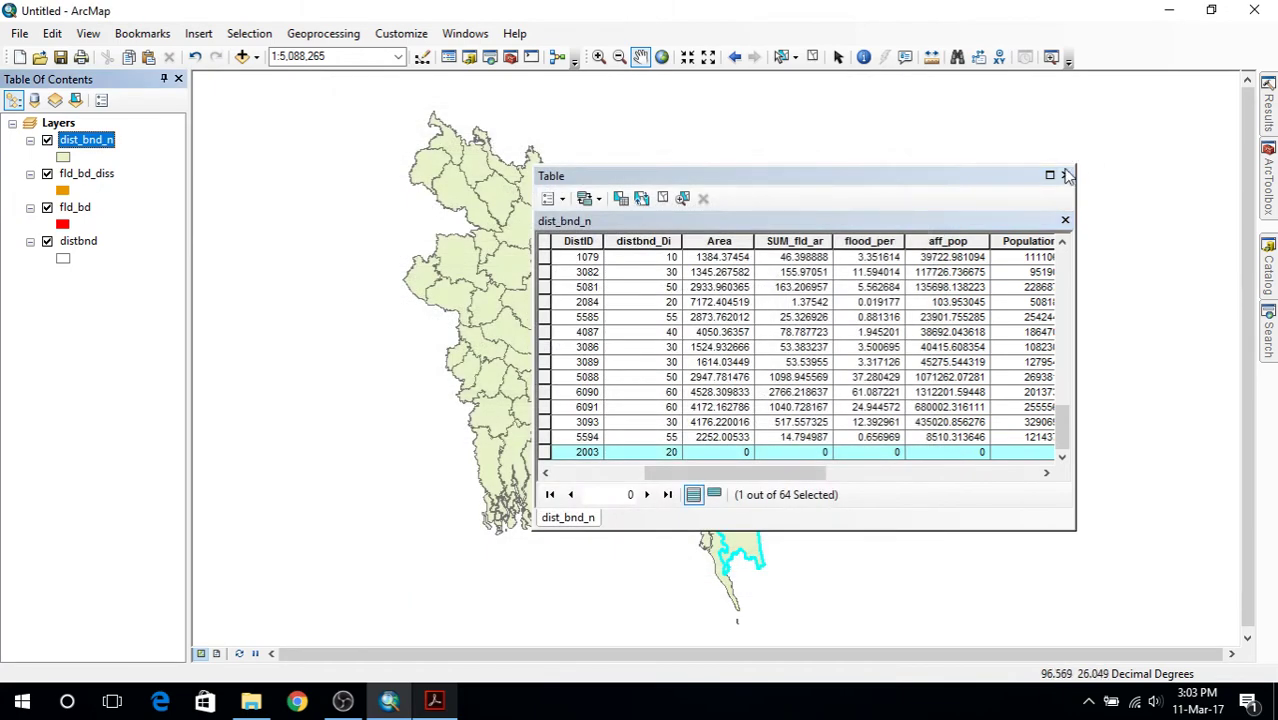
Close the attribute table and set the dist_bnd_n layer's symbology to graduated colors.
left_click(1066, 173)
right_click(75, 145)
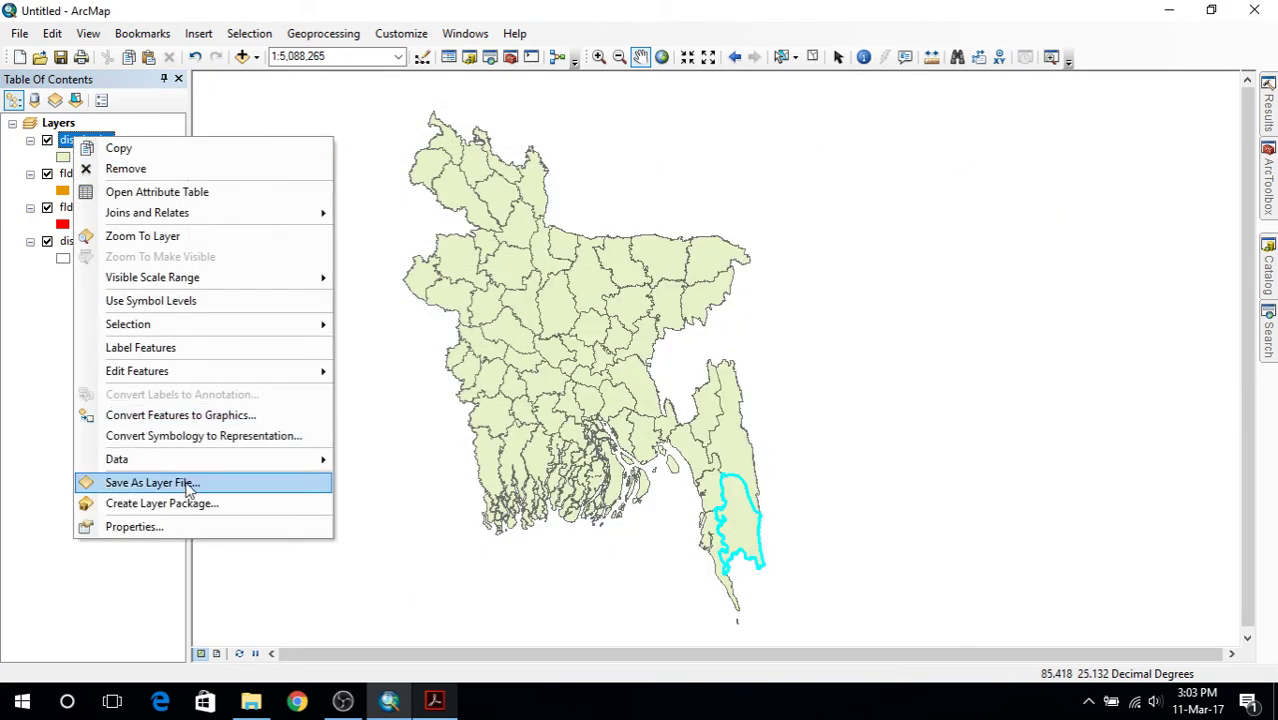
left_click(170, 527)
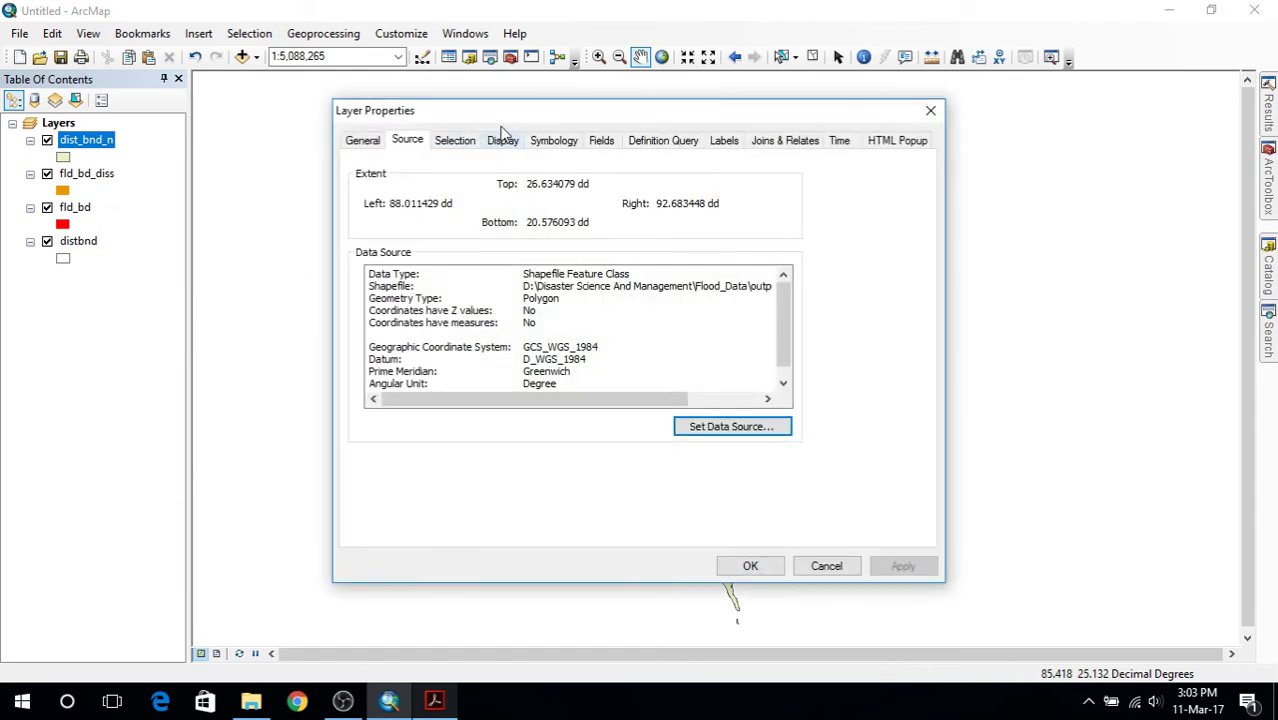
left_click(551, 143)
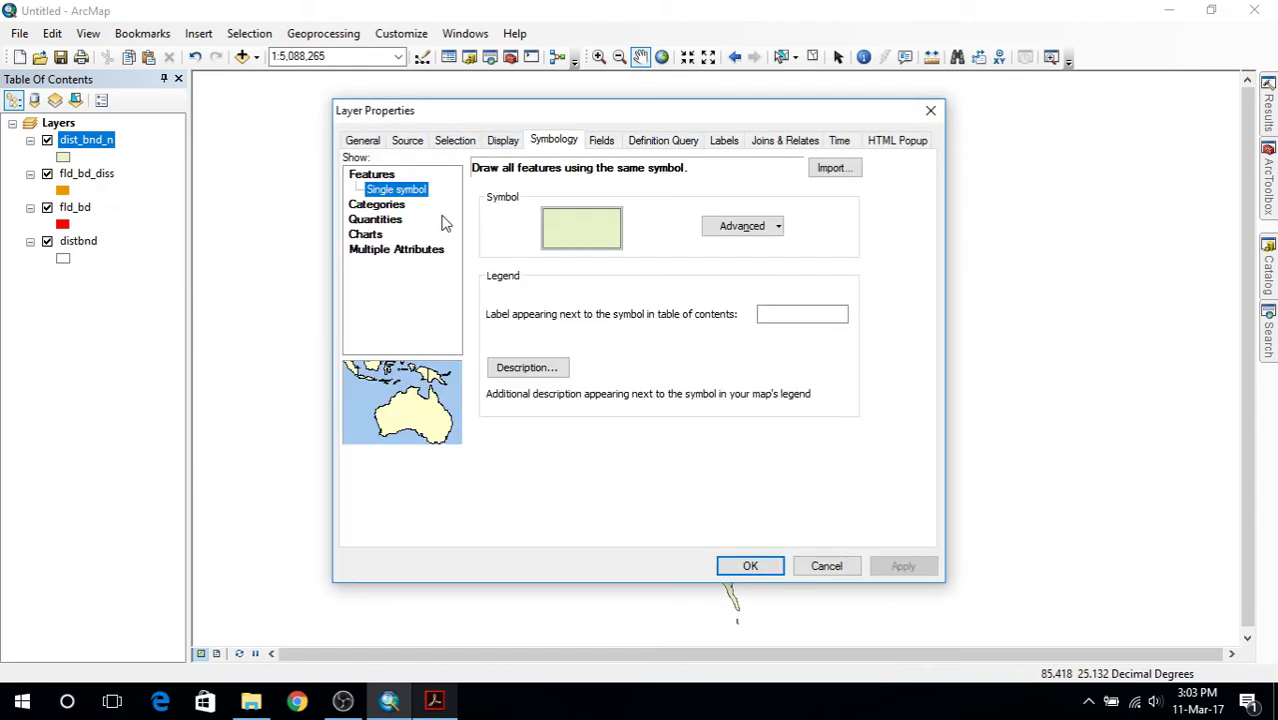
left_click(376, 235)
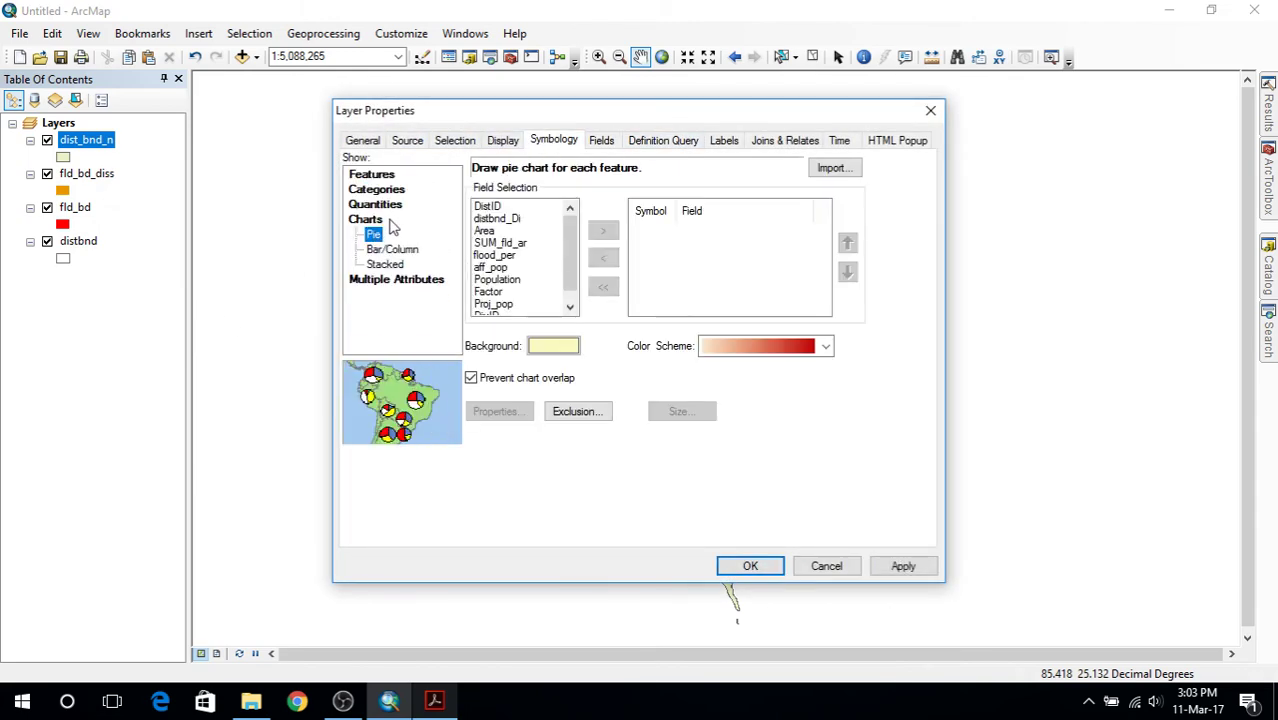
left_click(385, 206)
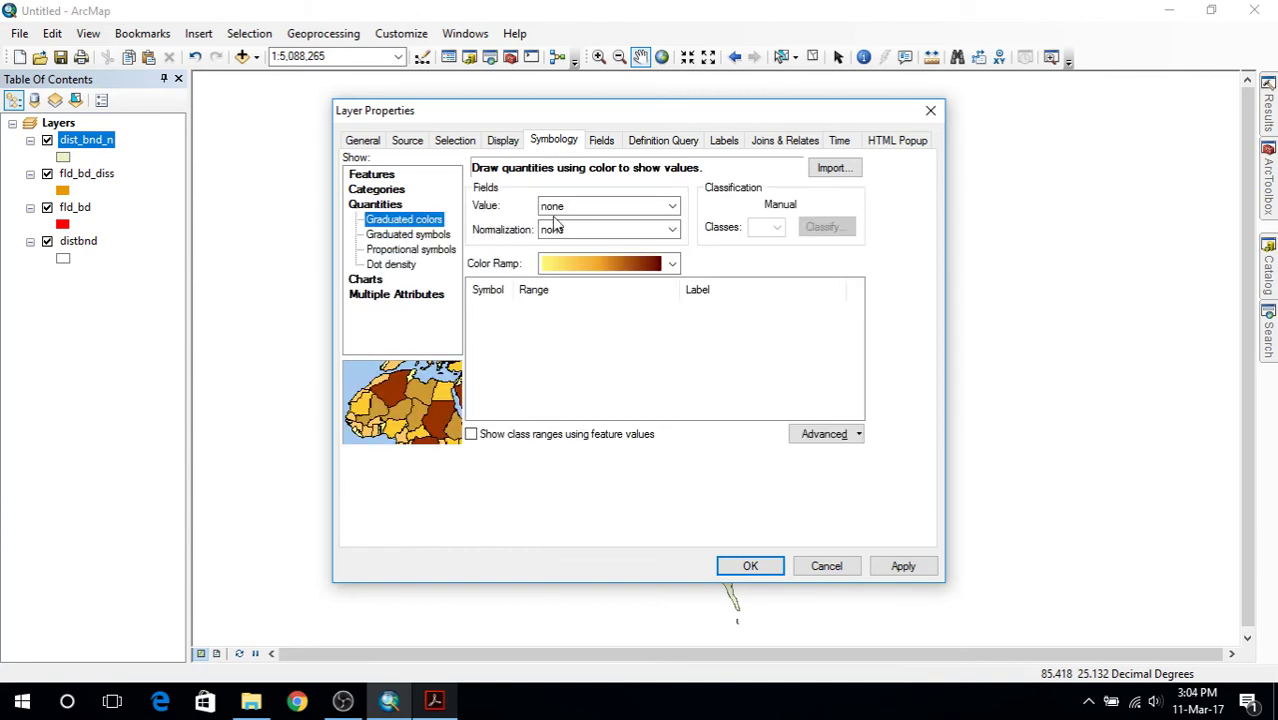
left_click(673, 206)
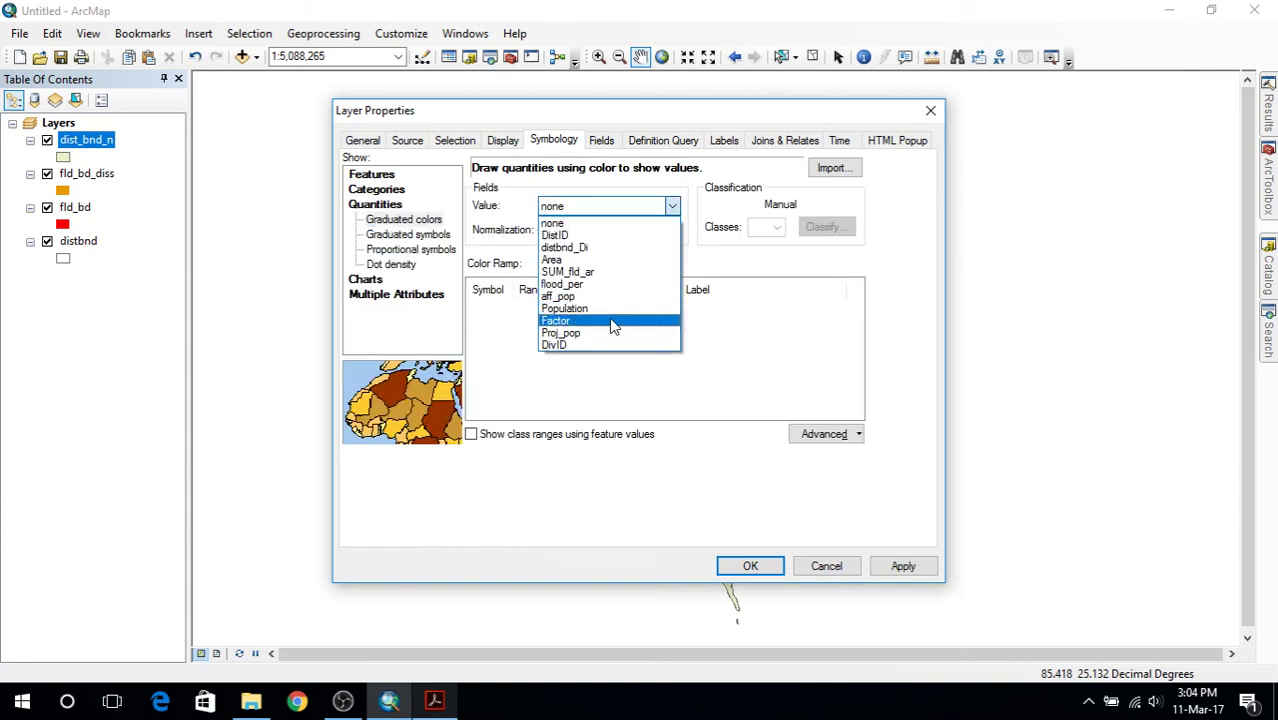
left_click(588, 297)
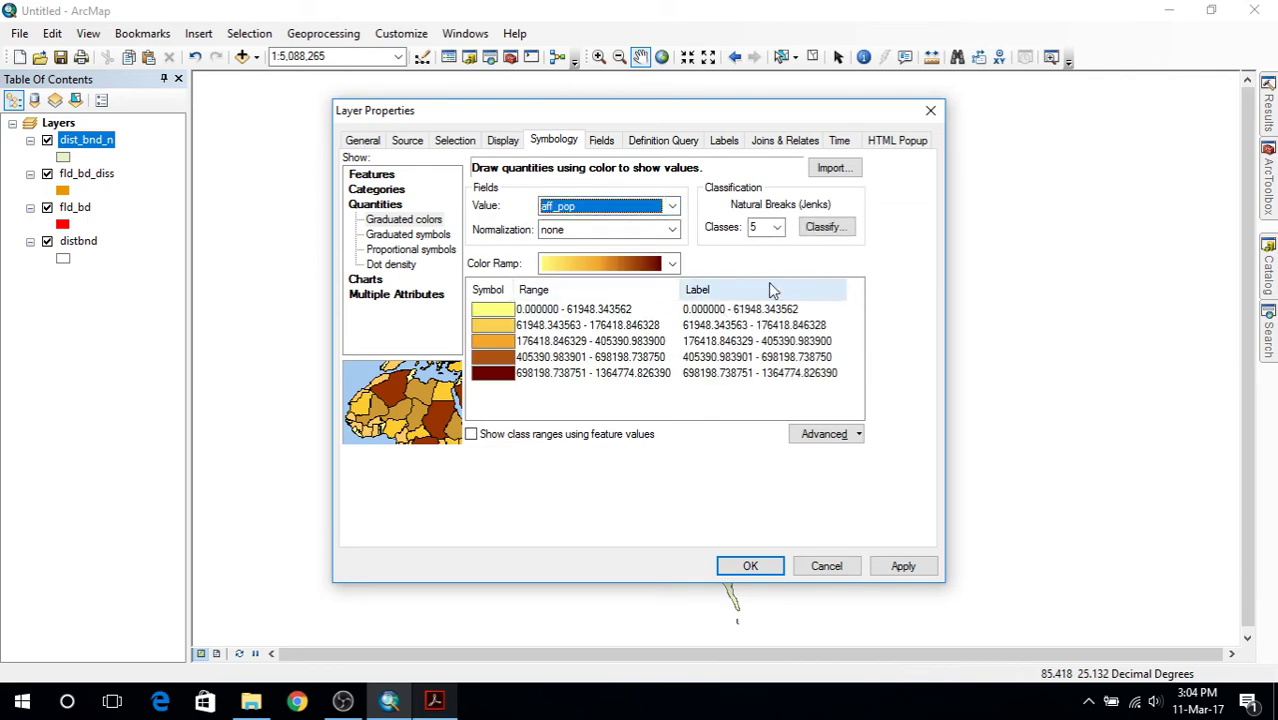
left_click(824, 228)
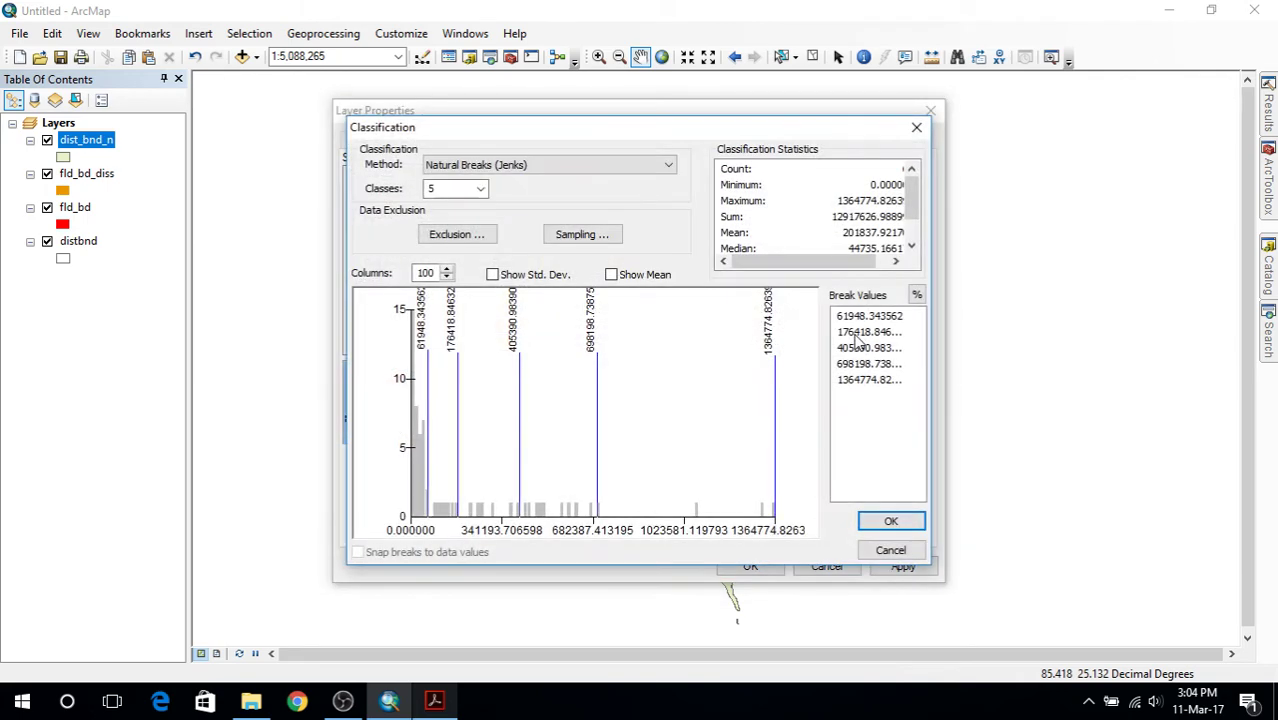
left_click(890, 550)
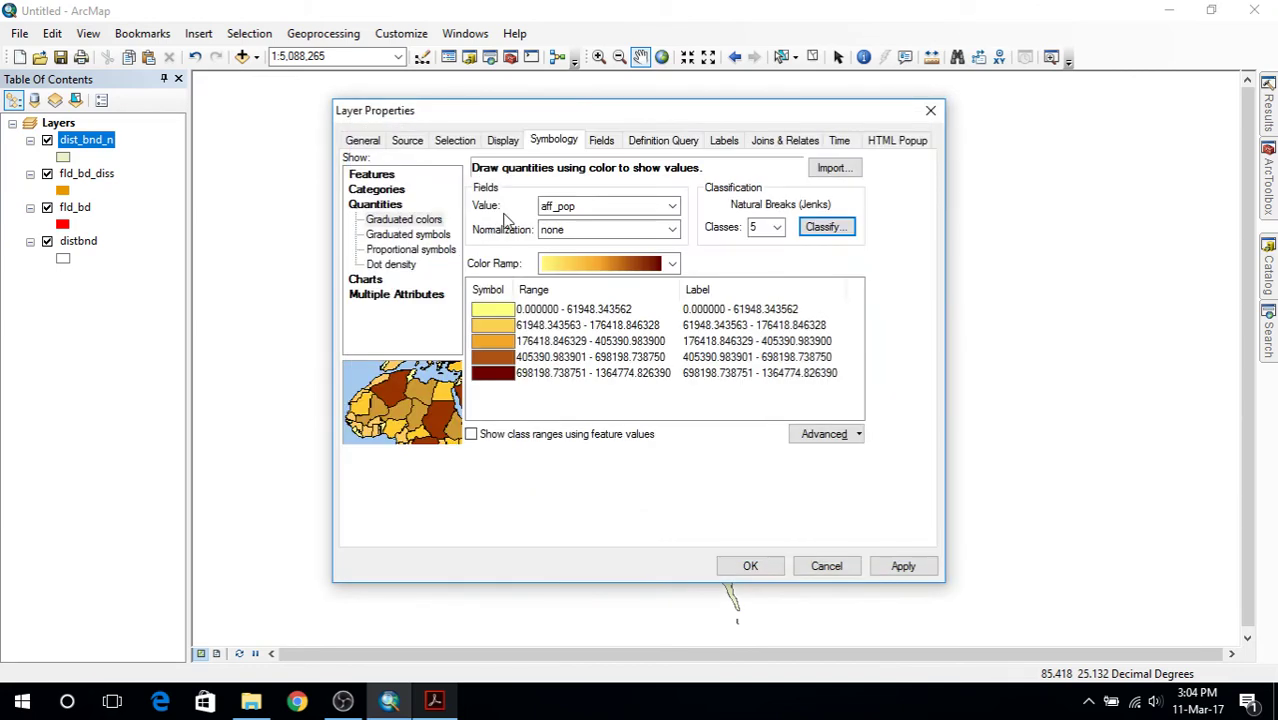
Set flood_per as the value field for the graduated colors and open its classification settings.
left_click(671, 209)
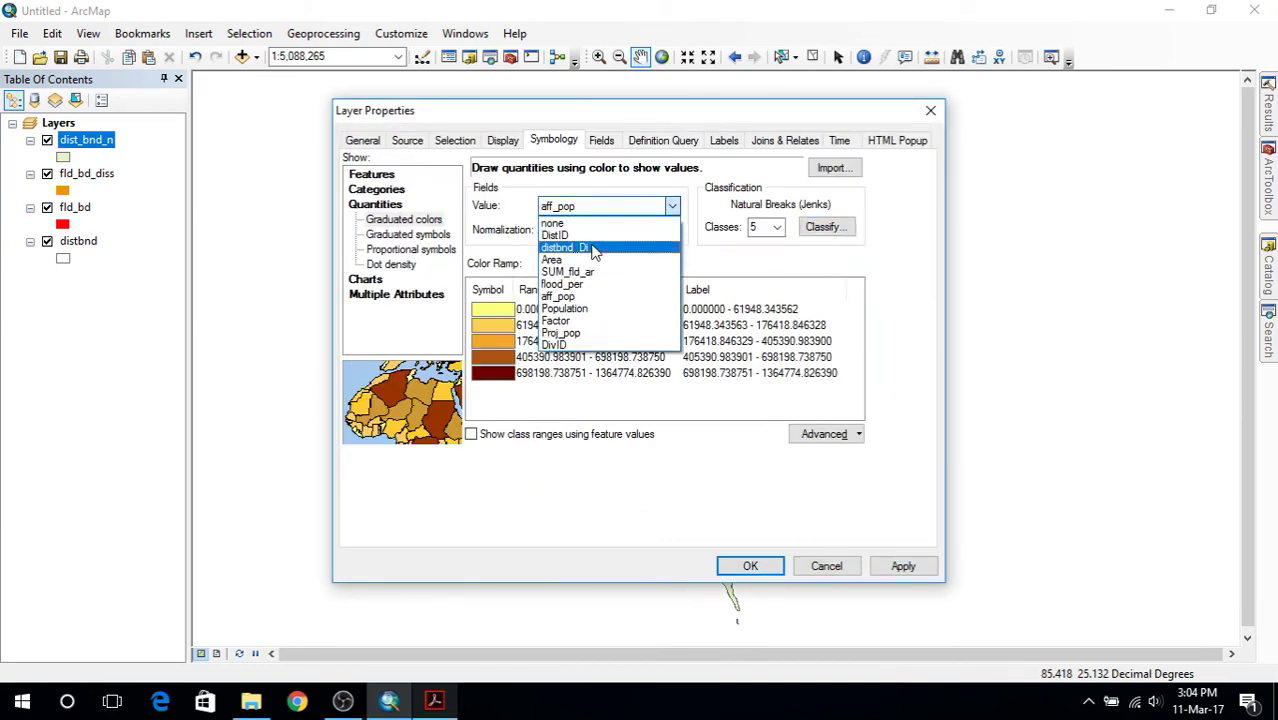
left_click(596, 286)
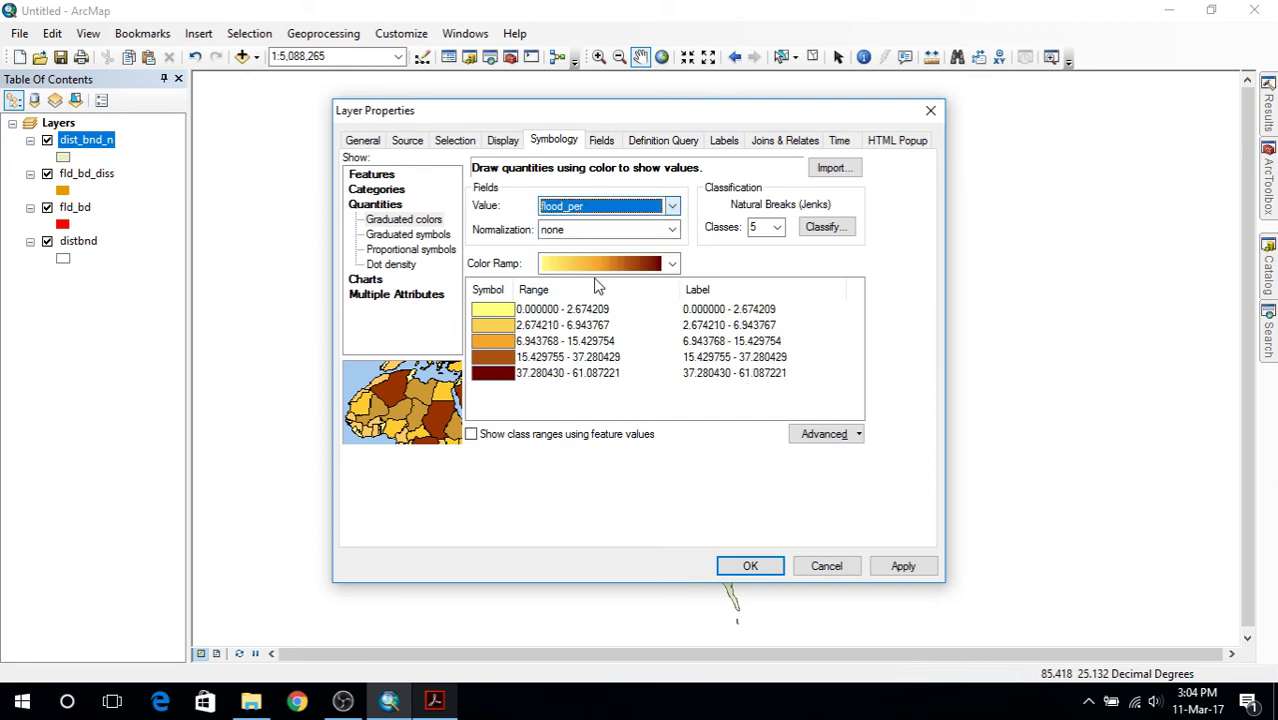
left_click(826, 227)
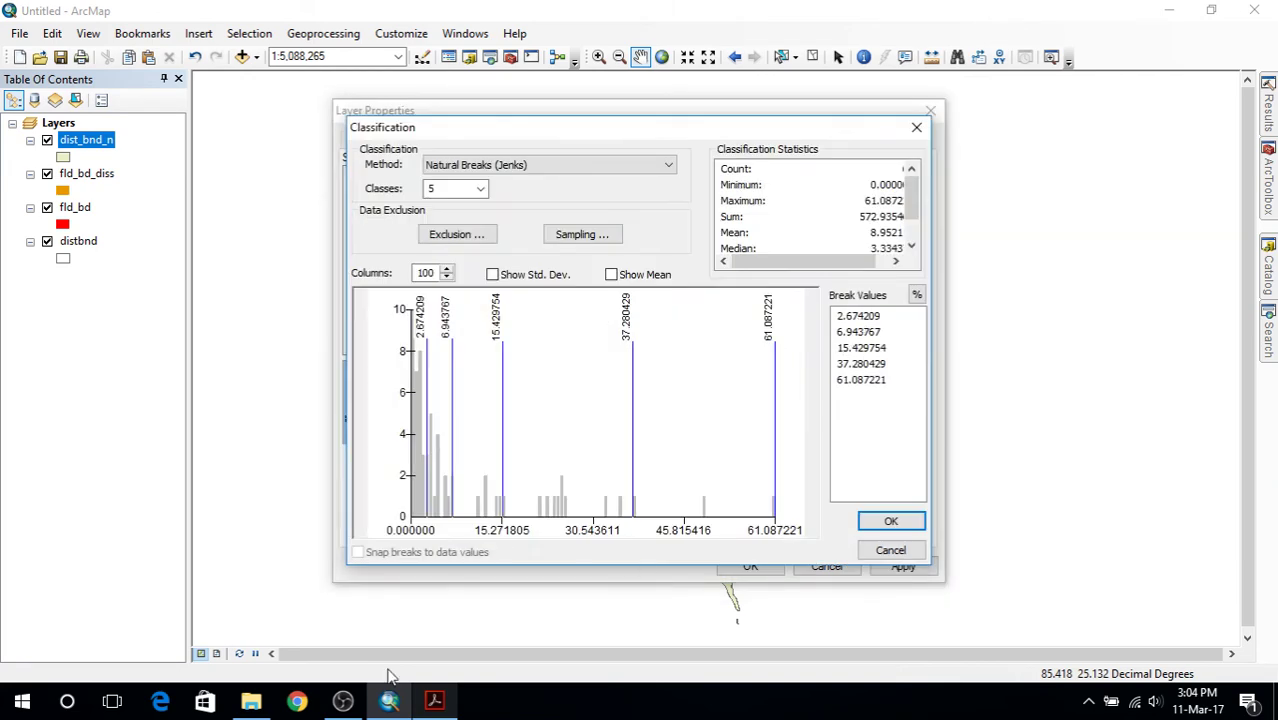
Check the % inundated area categories in the project PDF in Acrobat Reader, and set ArcMap's first four class break values to 5, 10, 25 and 50.
left_click(434, 701)
scroll(548, 455, "down", 5)
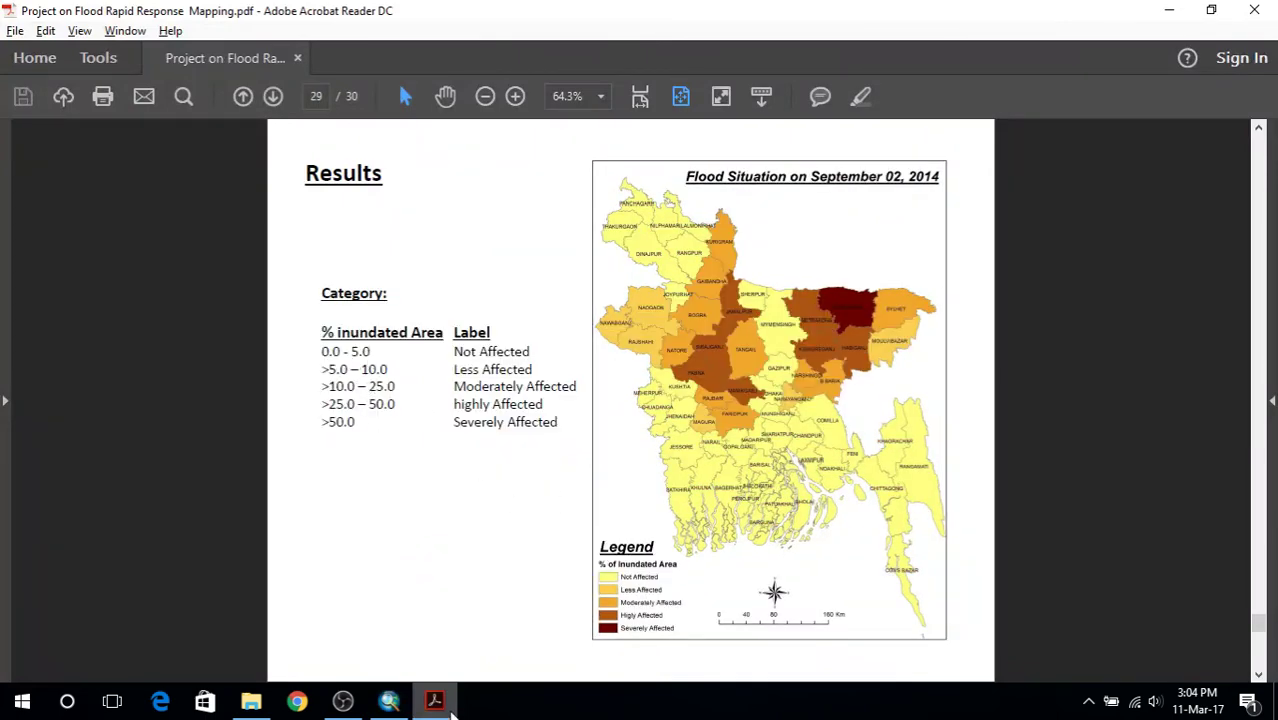
left_click(389, 701)
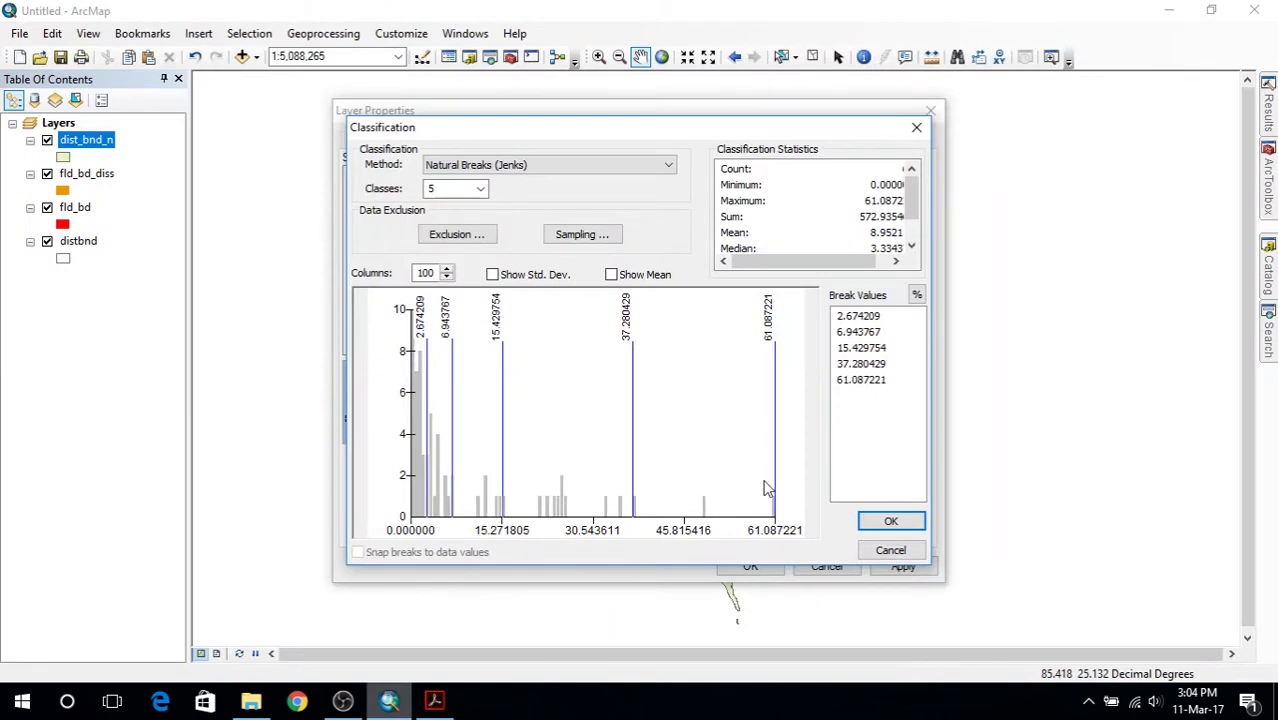
left_click(862, 317)
type("5")
key("Return")
type("10")
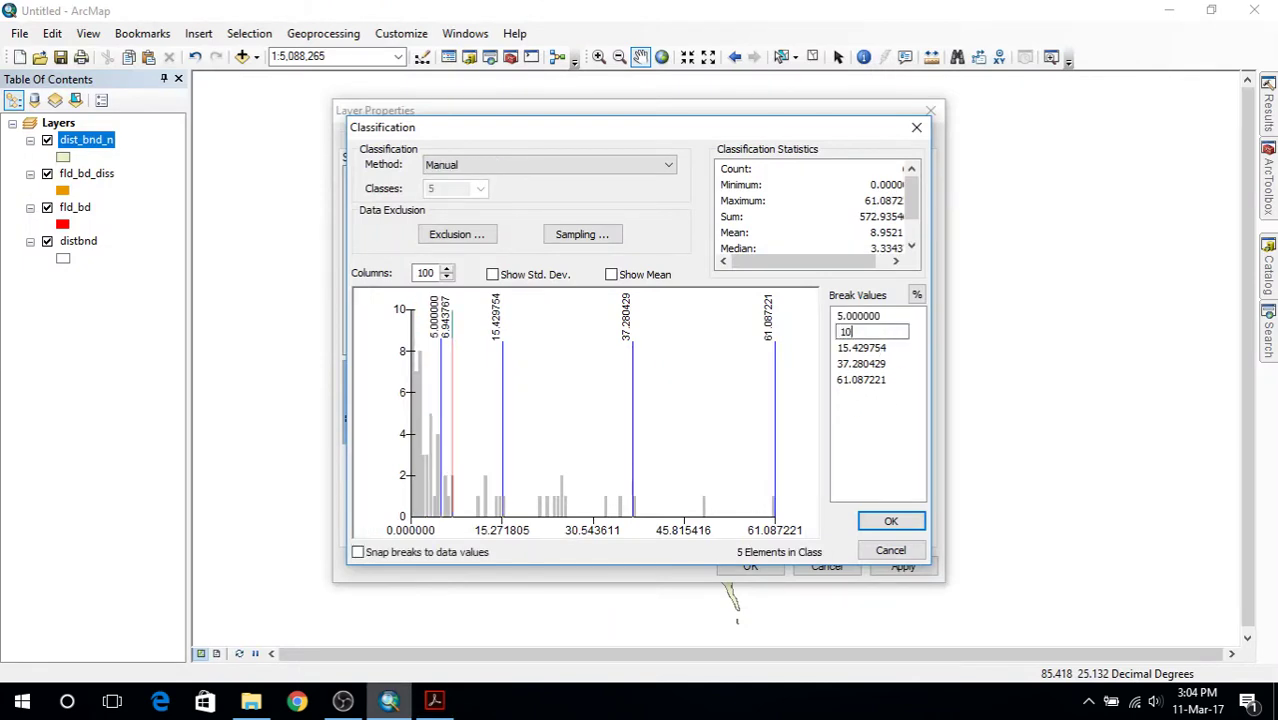
key("Return")
type("25")
key("Return")
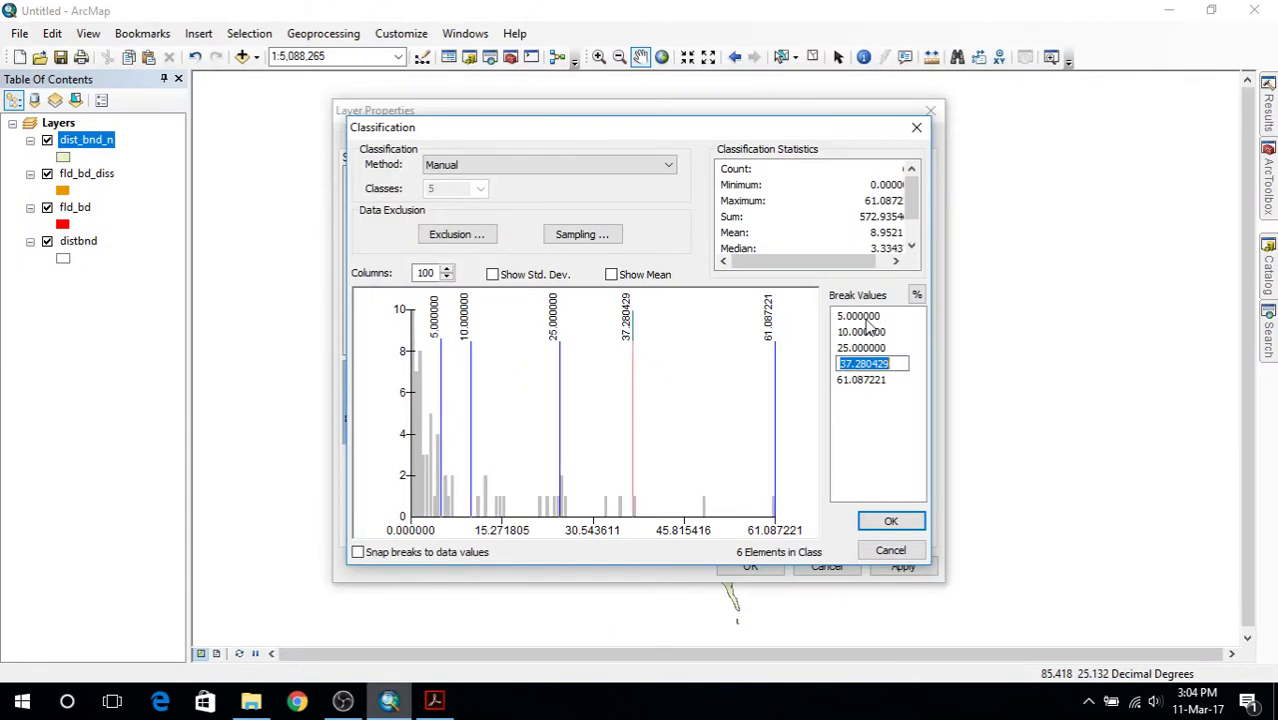
type("50")
key("Return")
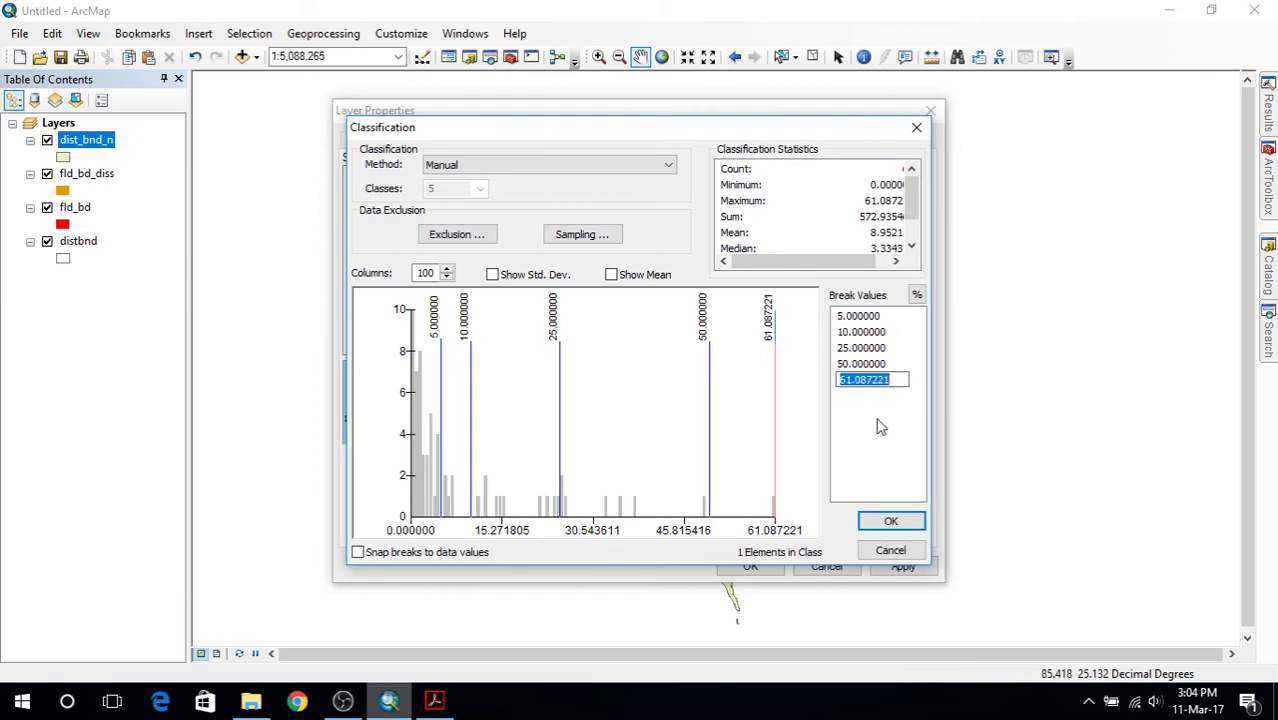
left_click(890, 527)
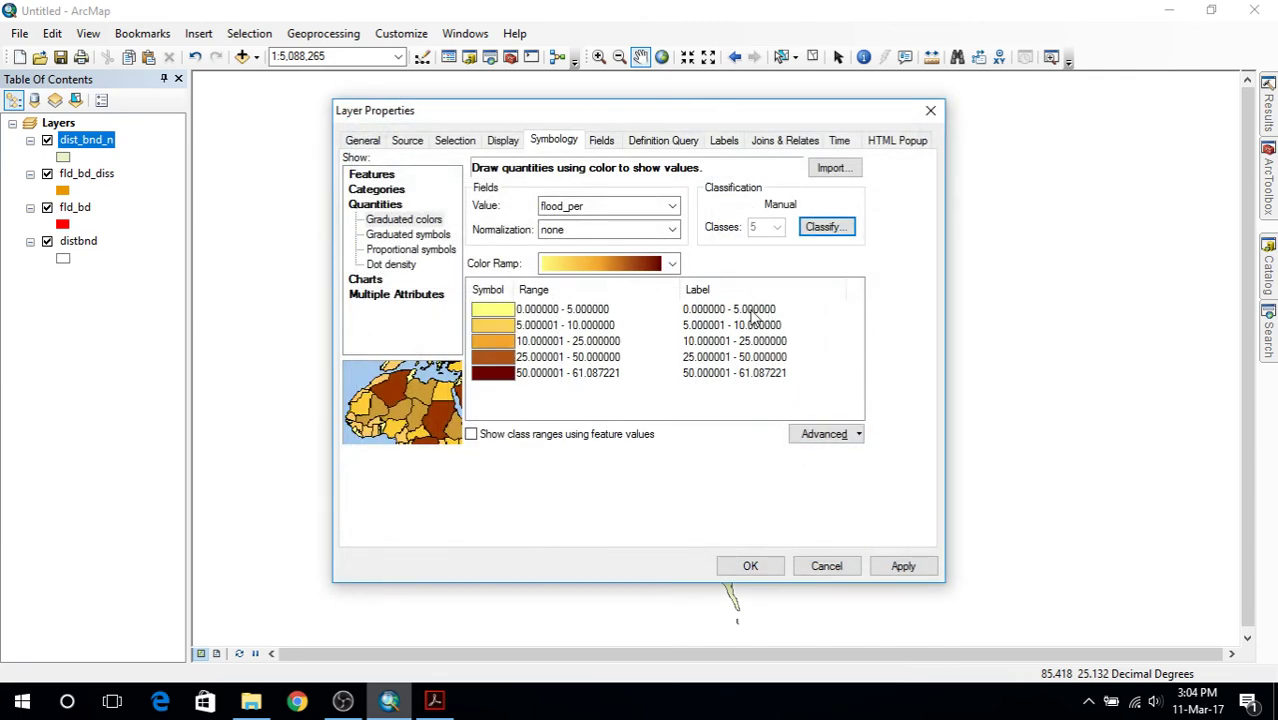
Recheck the category names in the PDF and label the two lowest flood_per classes Not Affected and Less Affected.
left_click(751, 312)
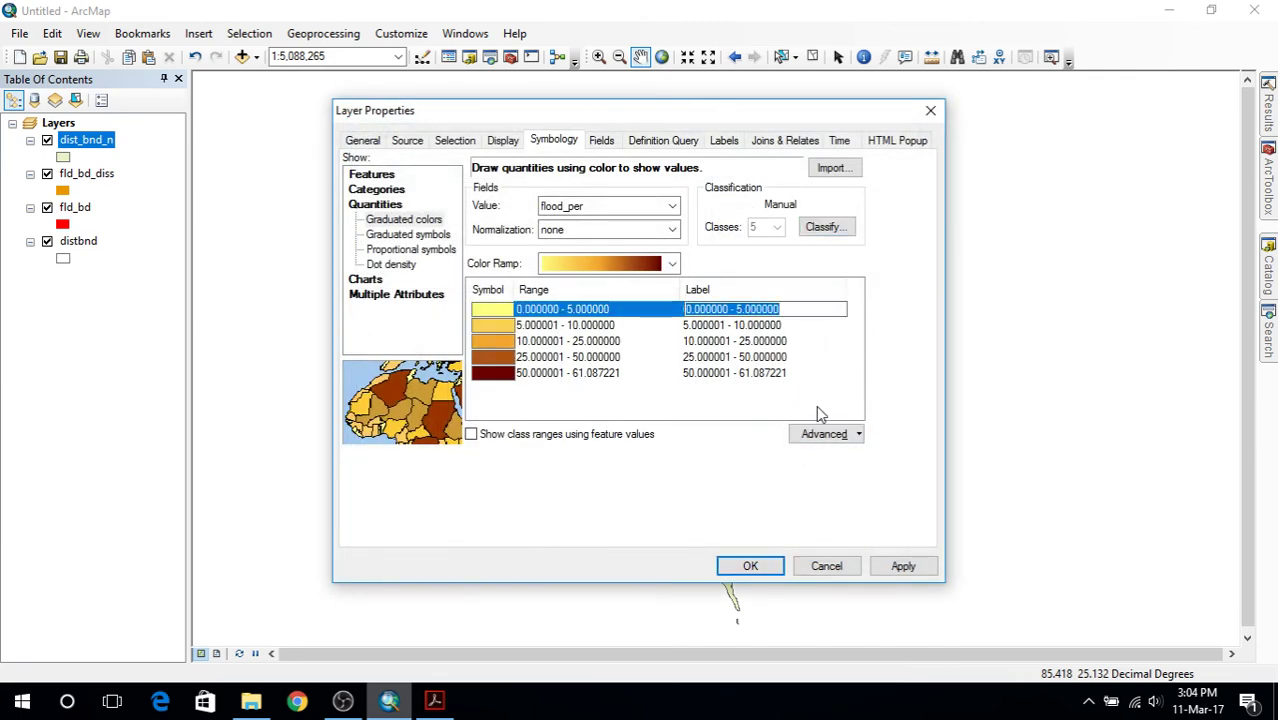
key("alt+Tab")
key("alt+Tab")
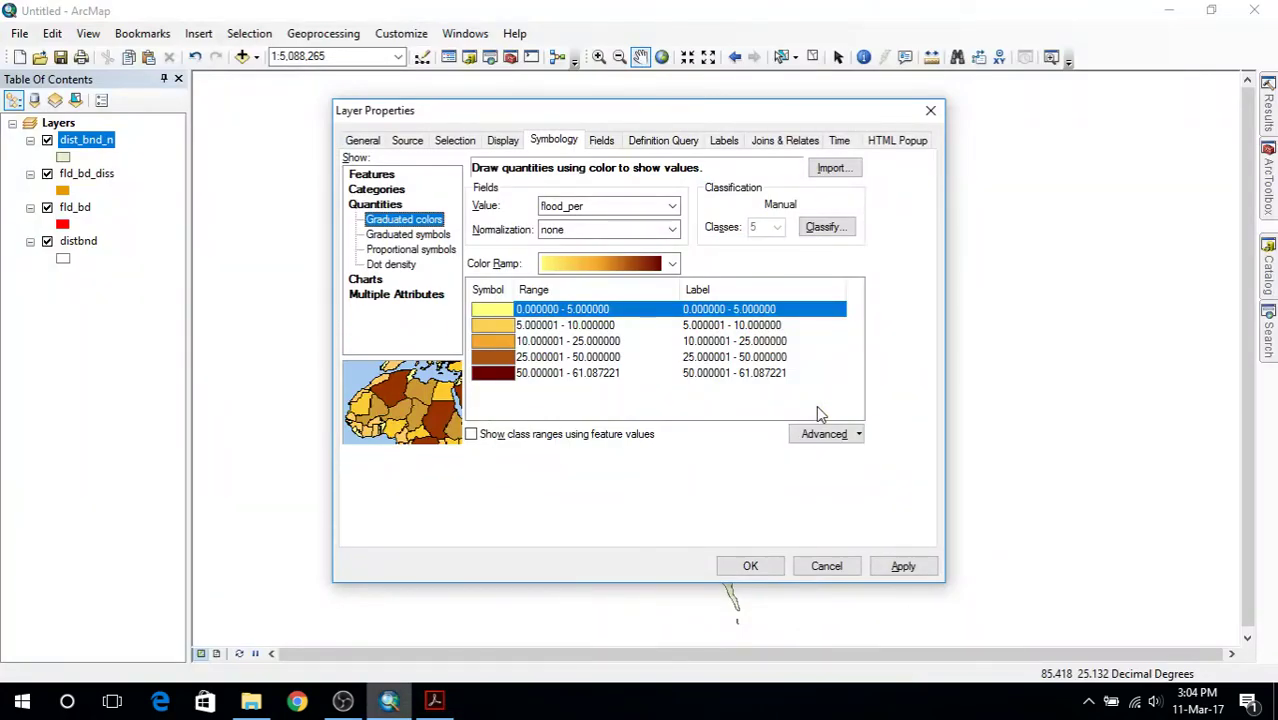
left_click(763, 311)
type("Not Affected")
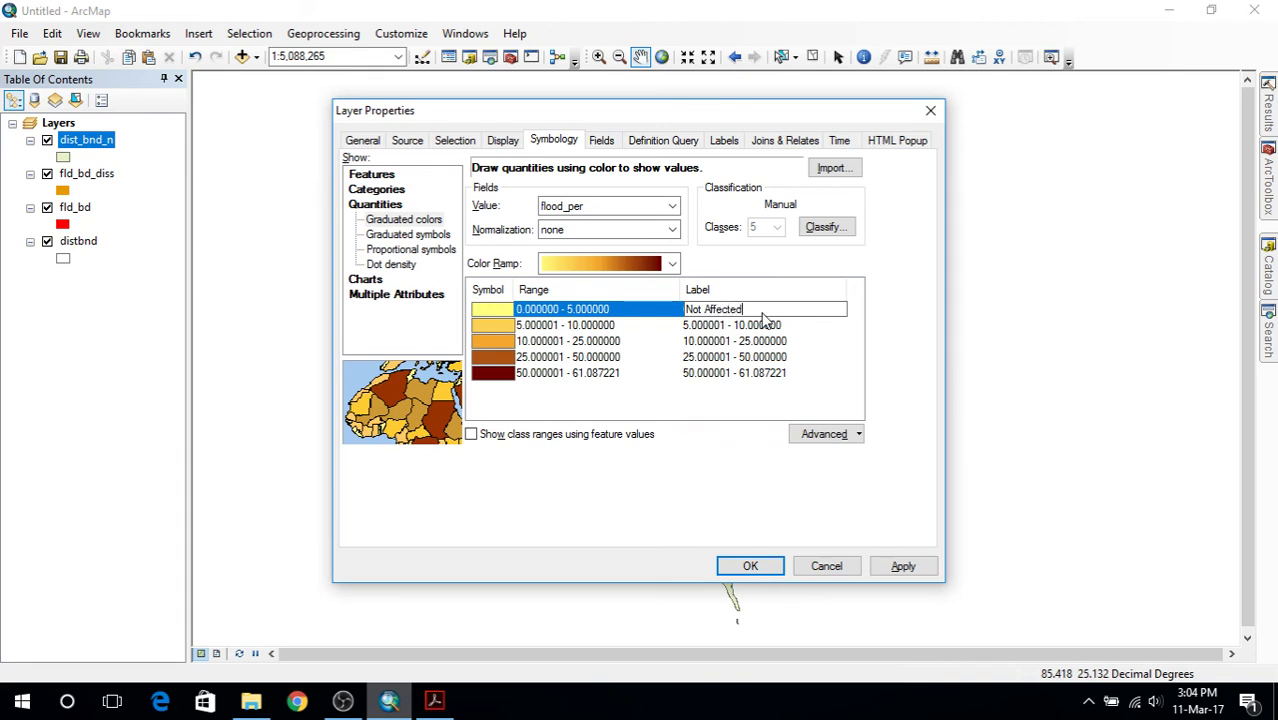
key("Return")
type("Le")
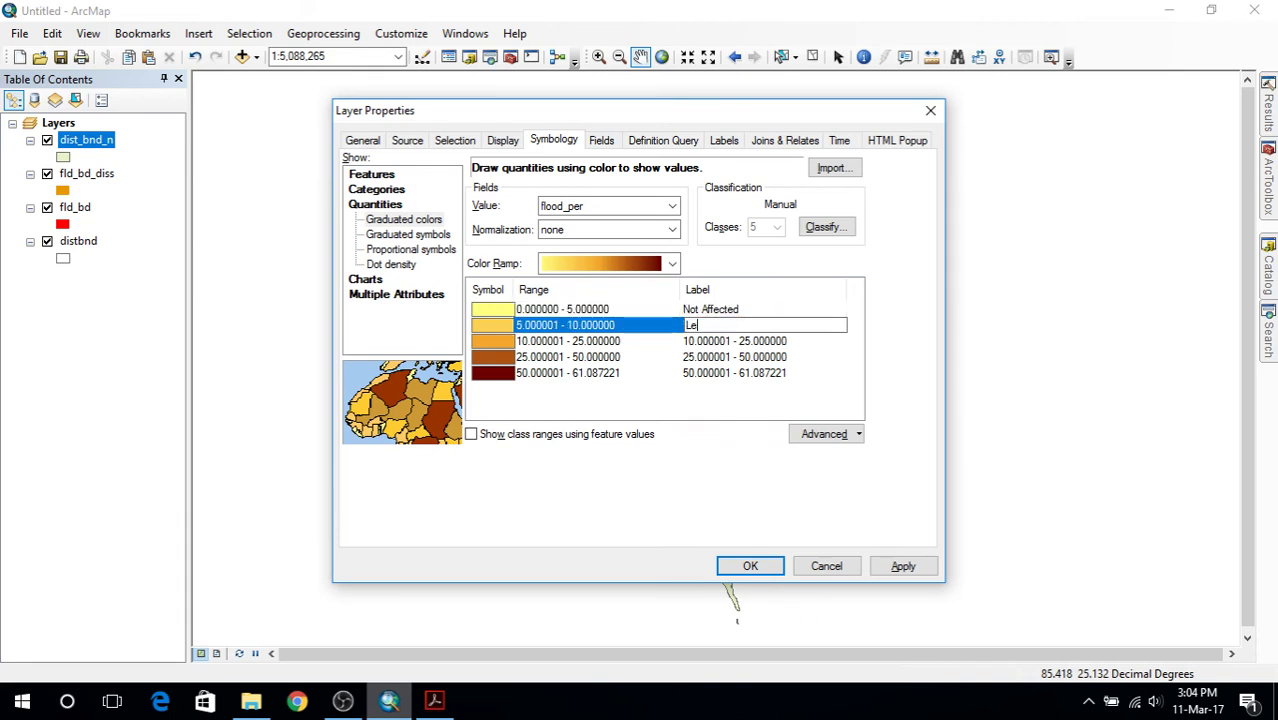
type("ss Affected")
key("Return")
Label the remaining classes Moderately Affected, Highly Affected and Severely Affected, and apply the symbology to dist_bnd_n.
type("H")
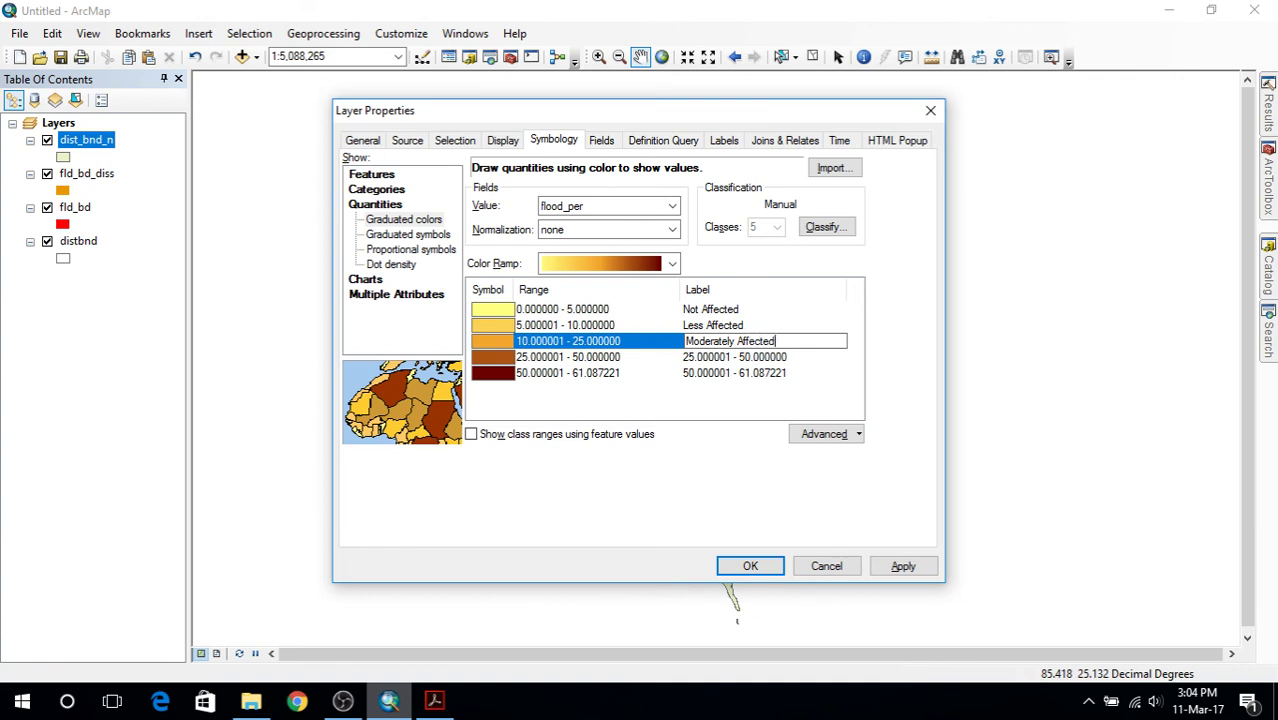
key("Return")
type("Highly Affected")
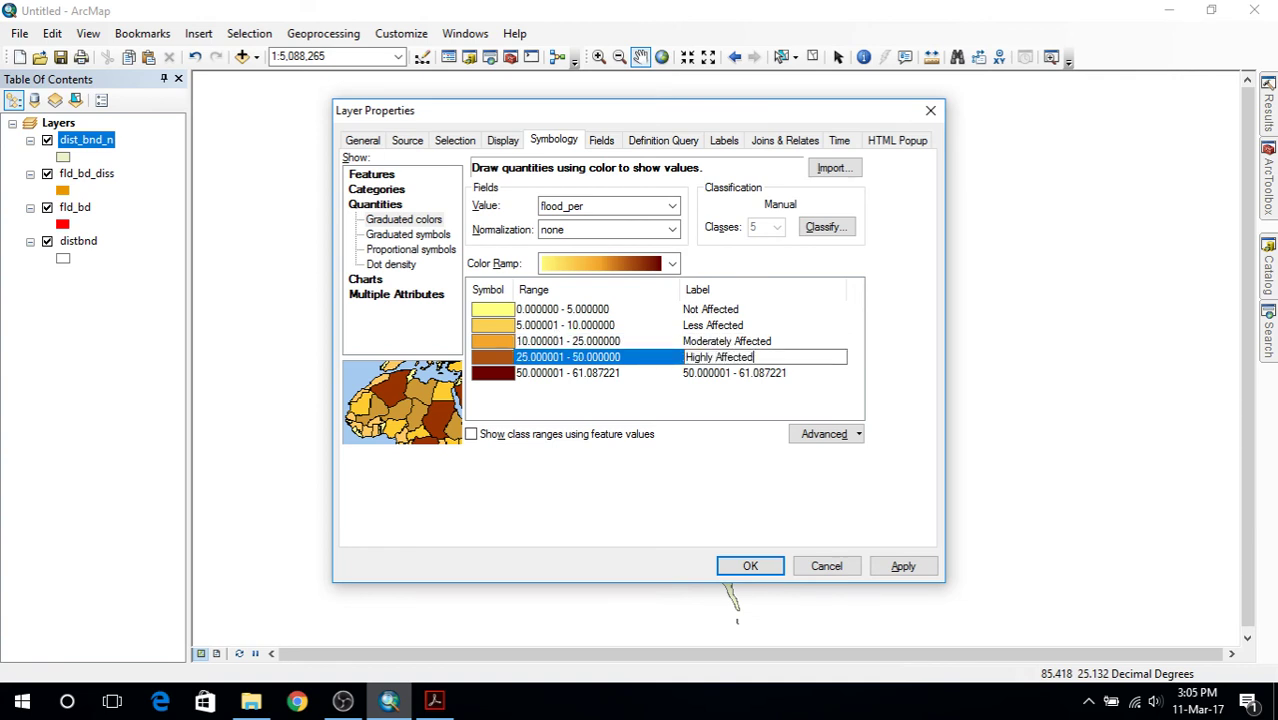
key("Return")
type("Severely Affected")
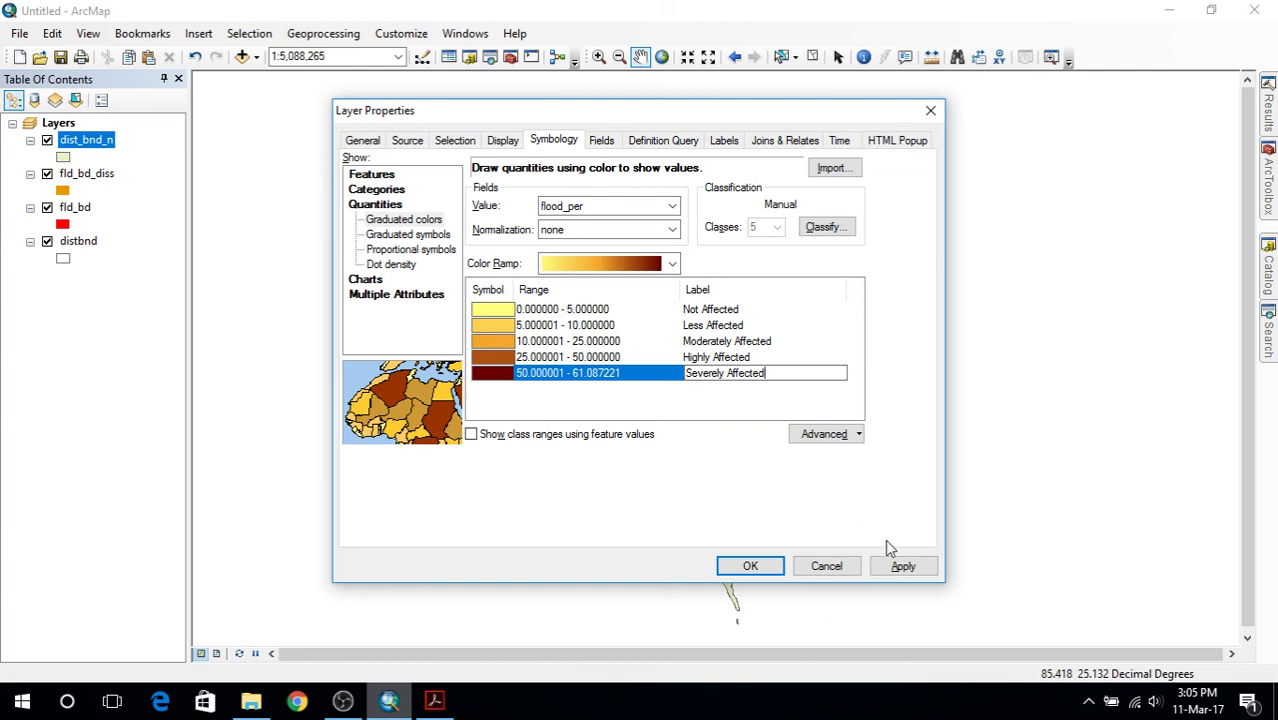
left_click(903, 567)
left_click(895, 566)
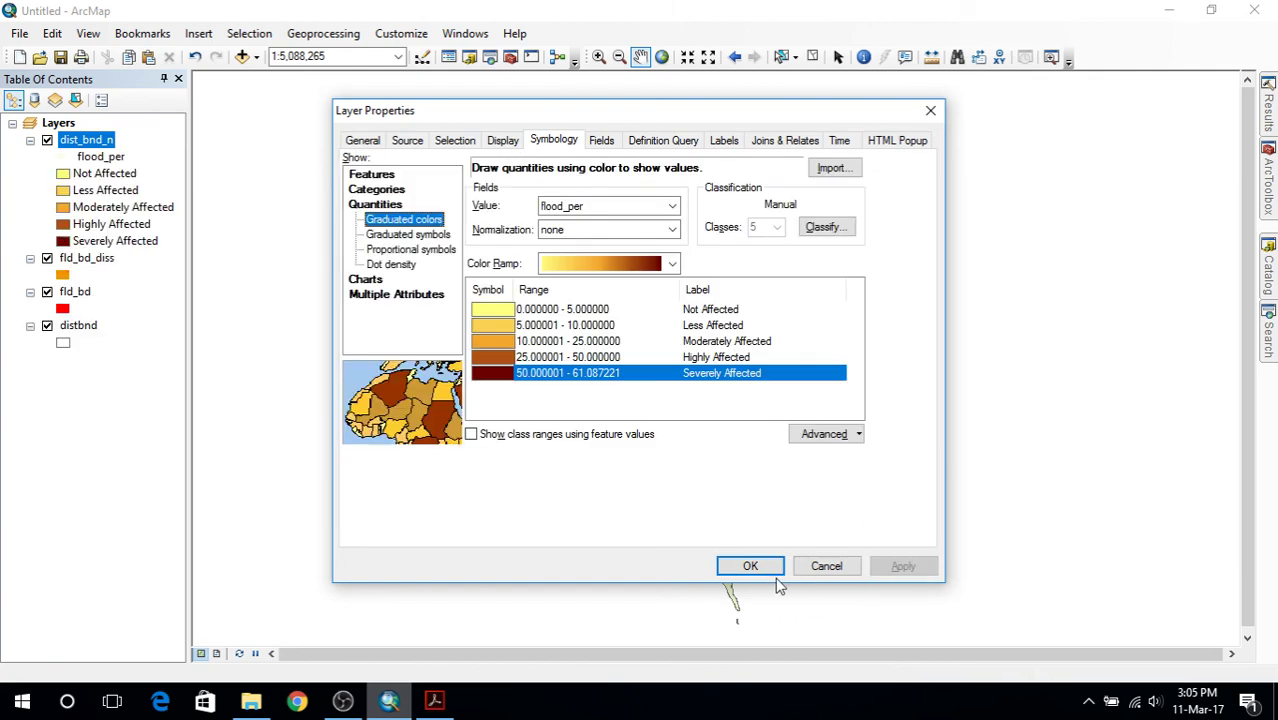
left_click(748, 566)
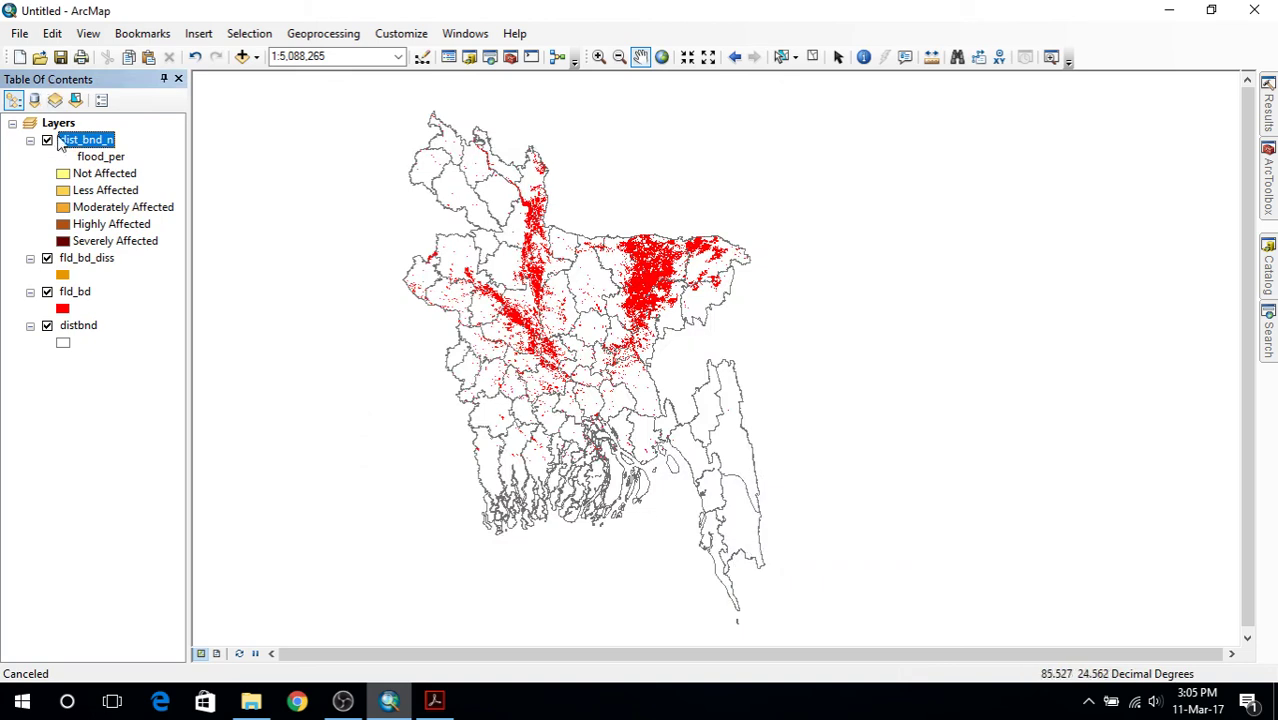
Hide the fld_bd_diss, fld_bd and distbnd layers and clear the selected district.
left_click(47, 258)
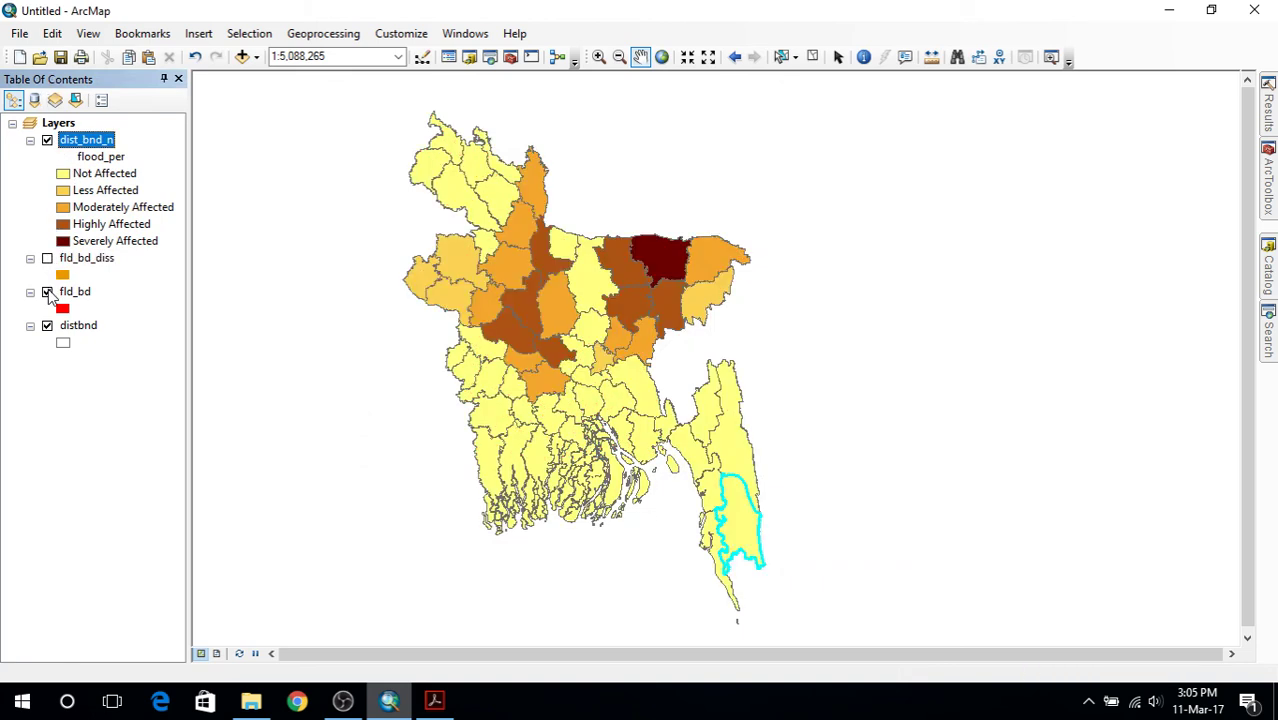
left_click(47, 326)
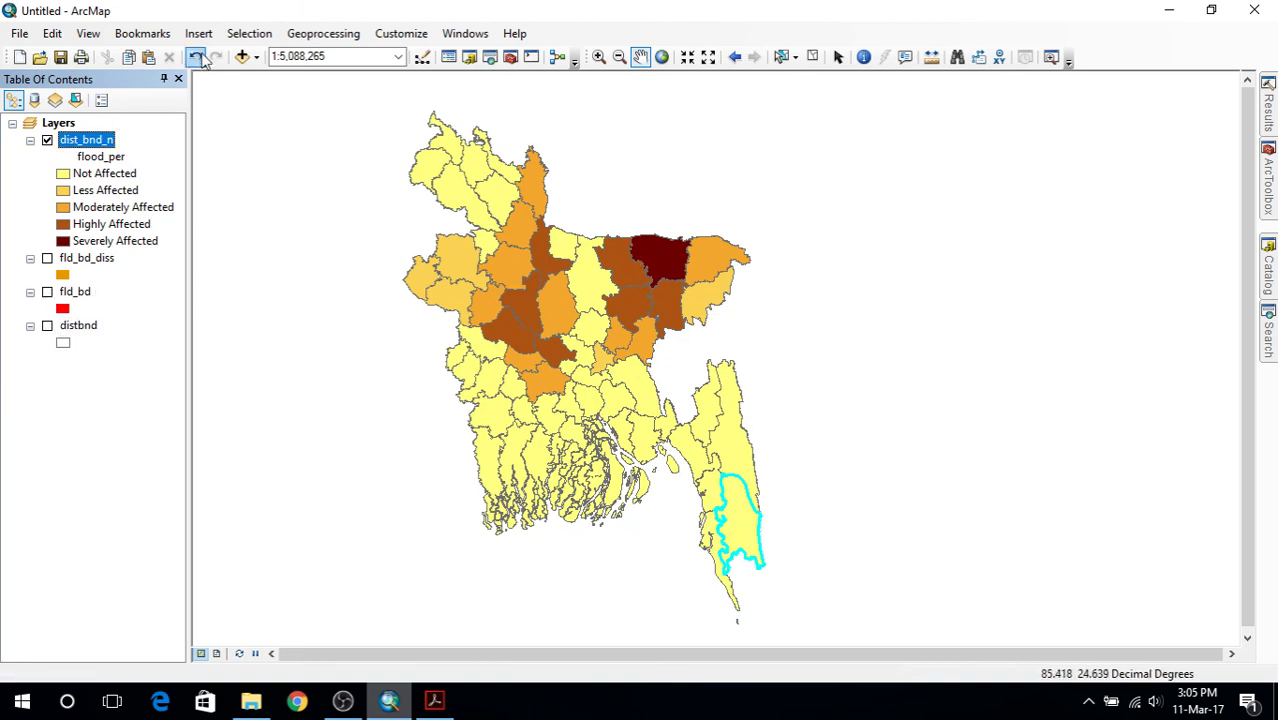
left_click(249, 33)
left_click(327, 190)
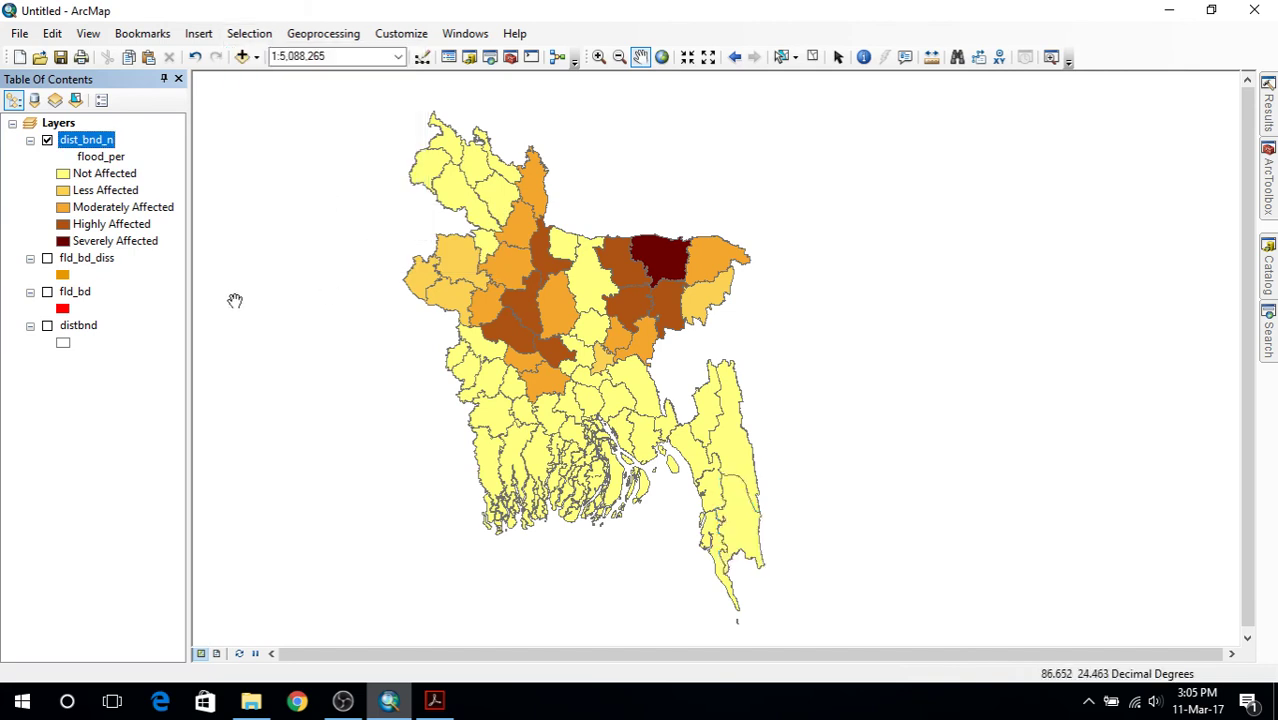
Turn on feature labels for dist_bnd_n using the DISTRICT field and make the label text bold.
right_click(79, 145)
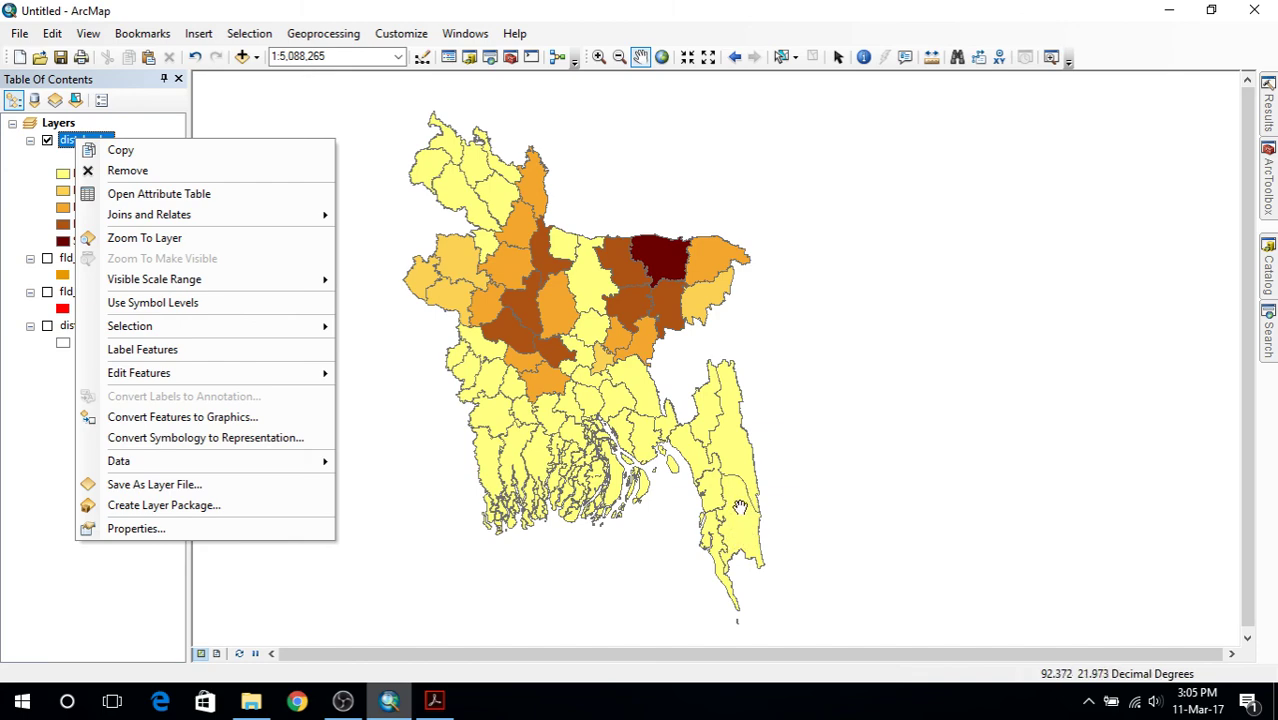
left_click(172, 527)
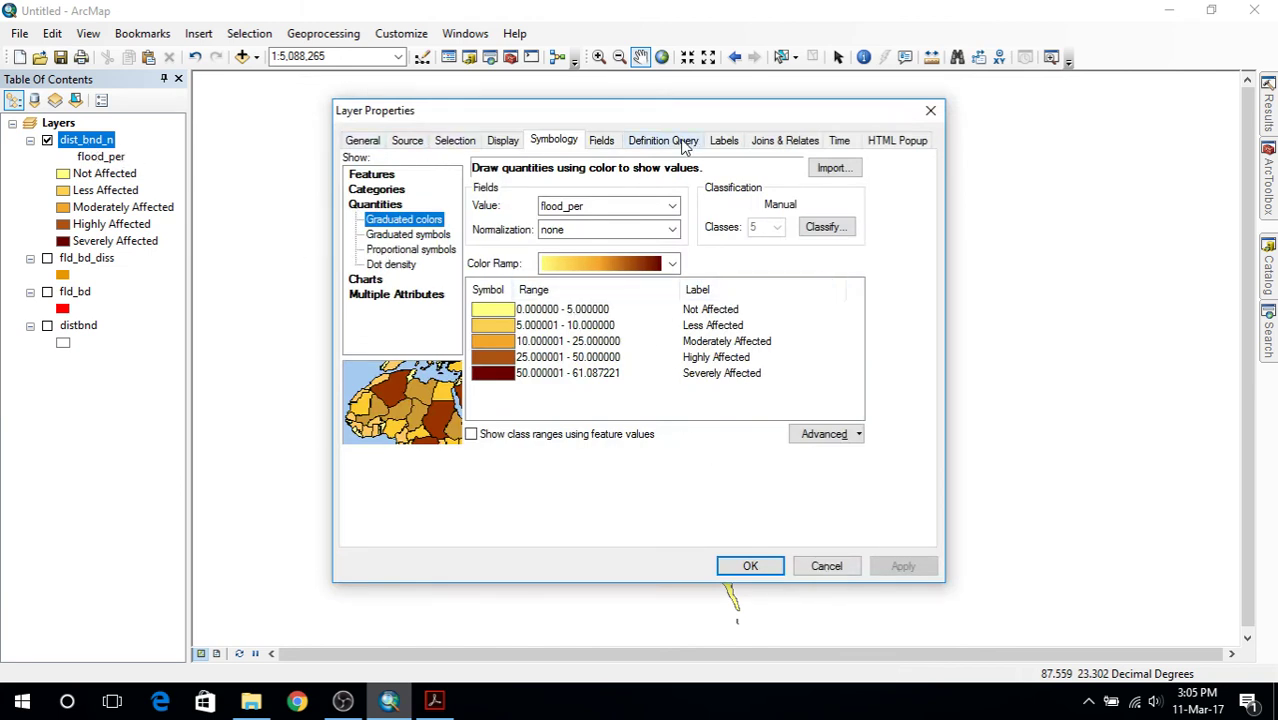
left_click(736, 148)
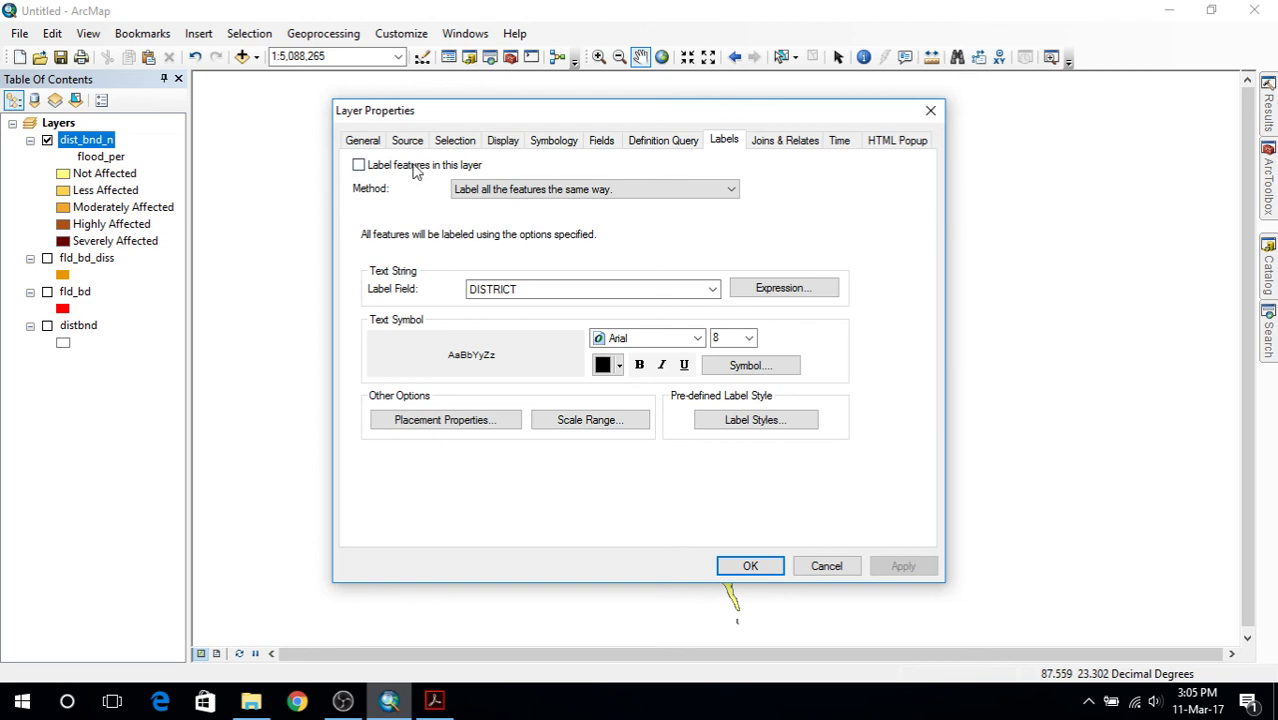
left_click(413, 166)
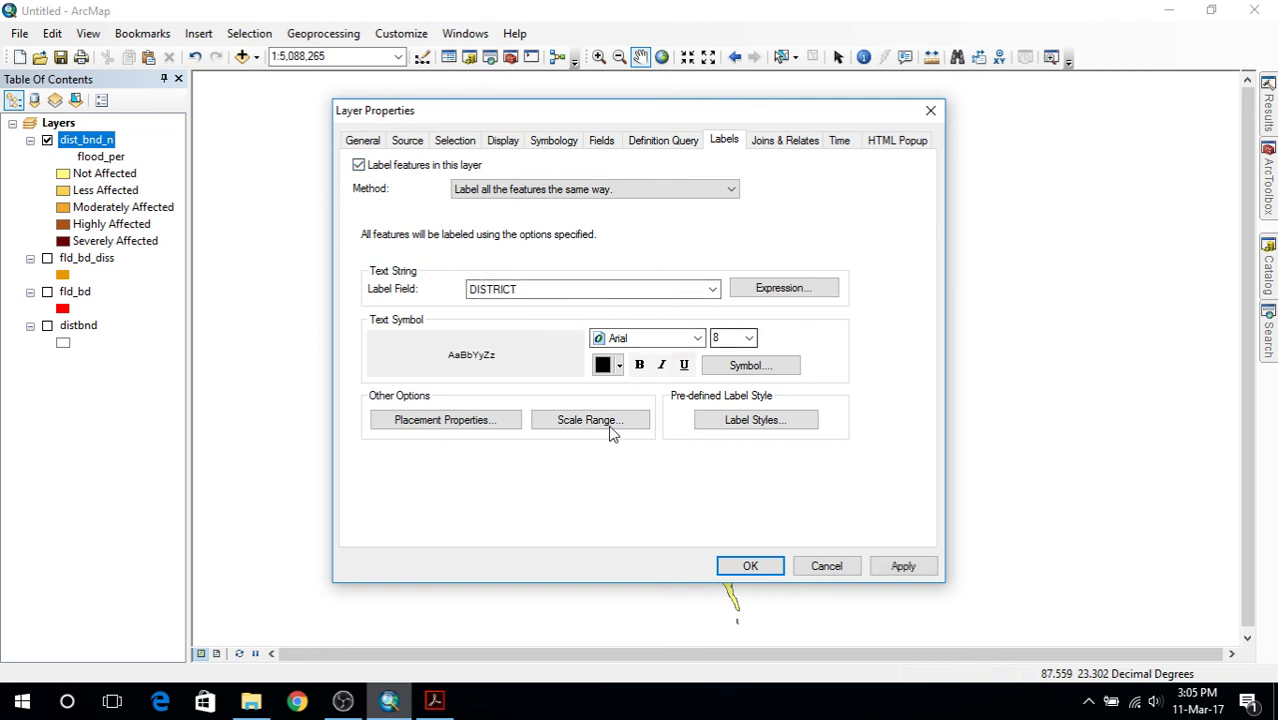
left_click(640, 365)
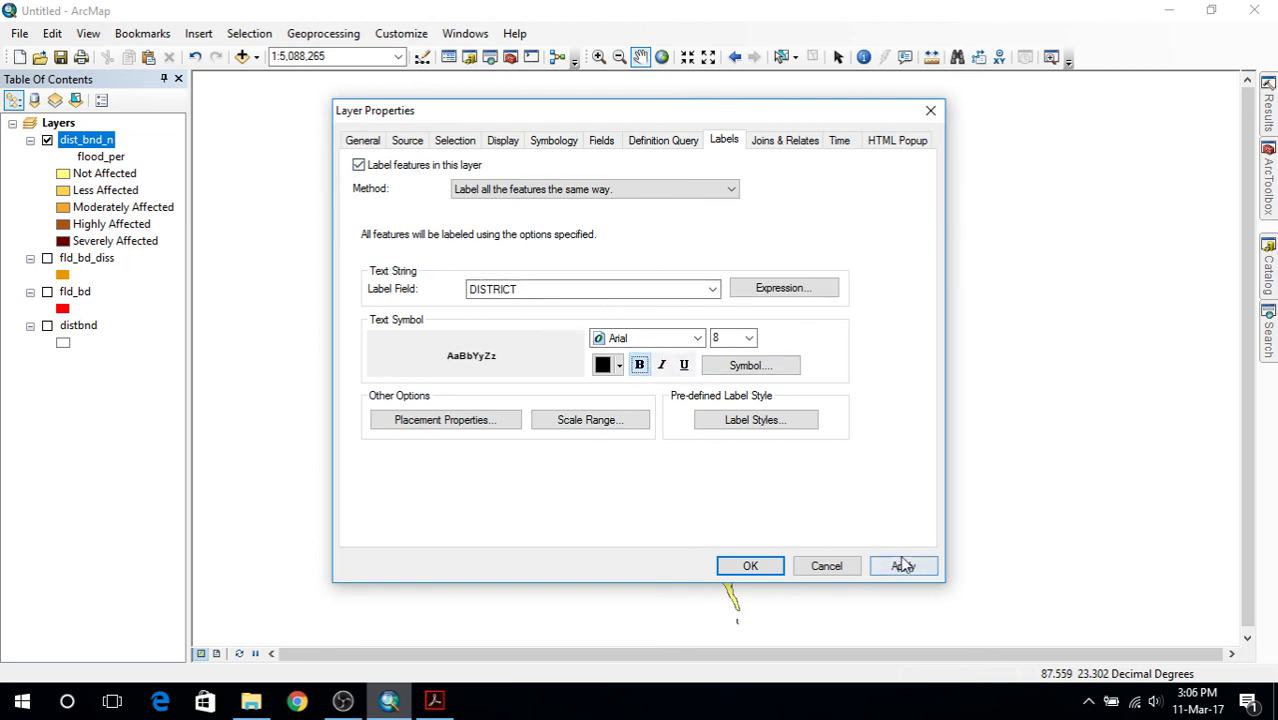
Set the label placement to remove duplicate labels and apply the labelling to dist_bnd_n.
left_click(481, 423)
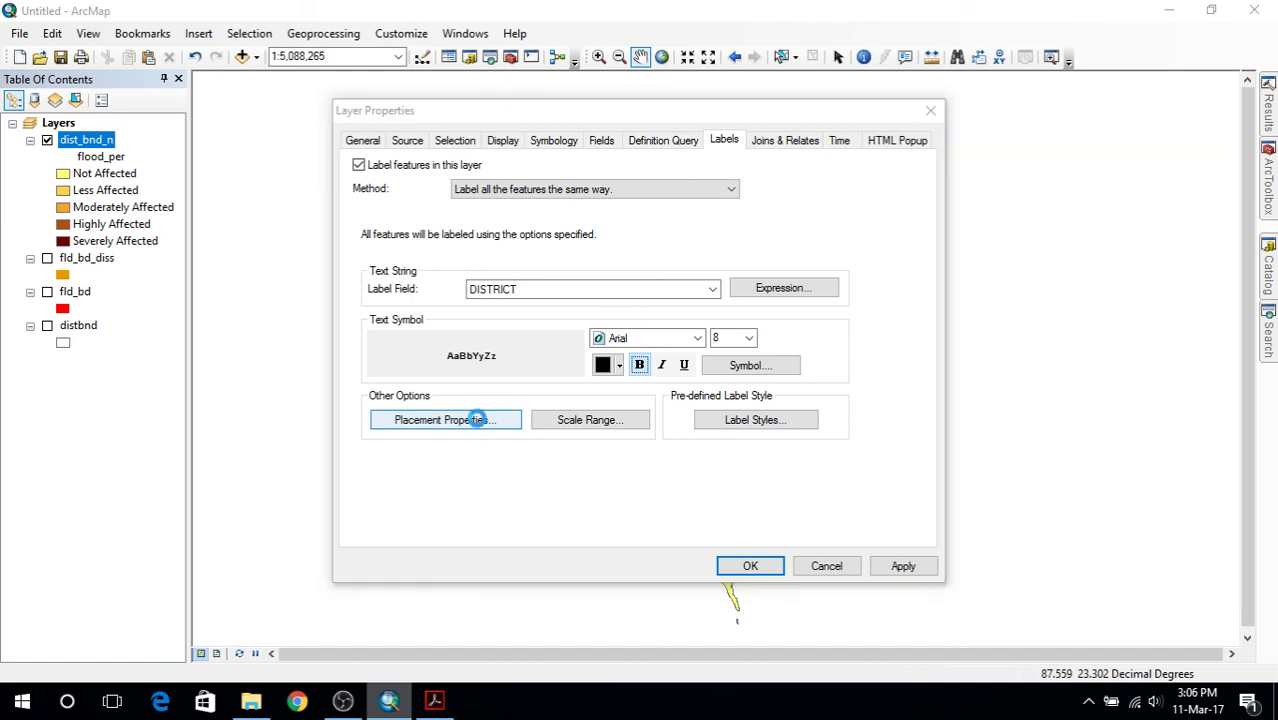
left_click(535, 465)
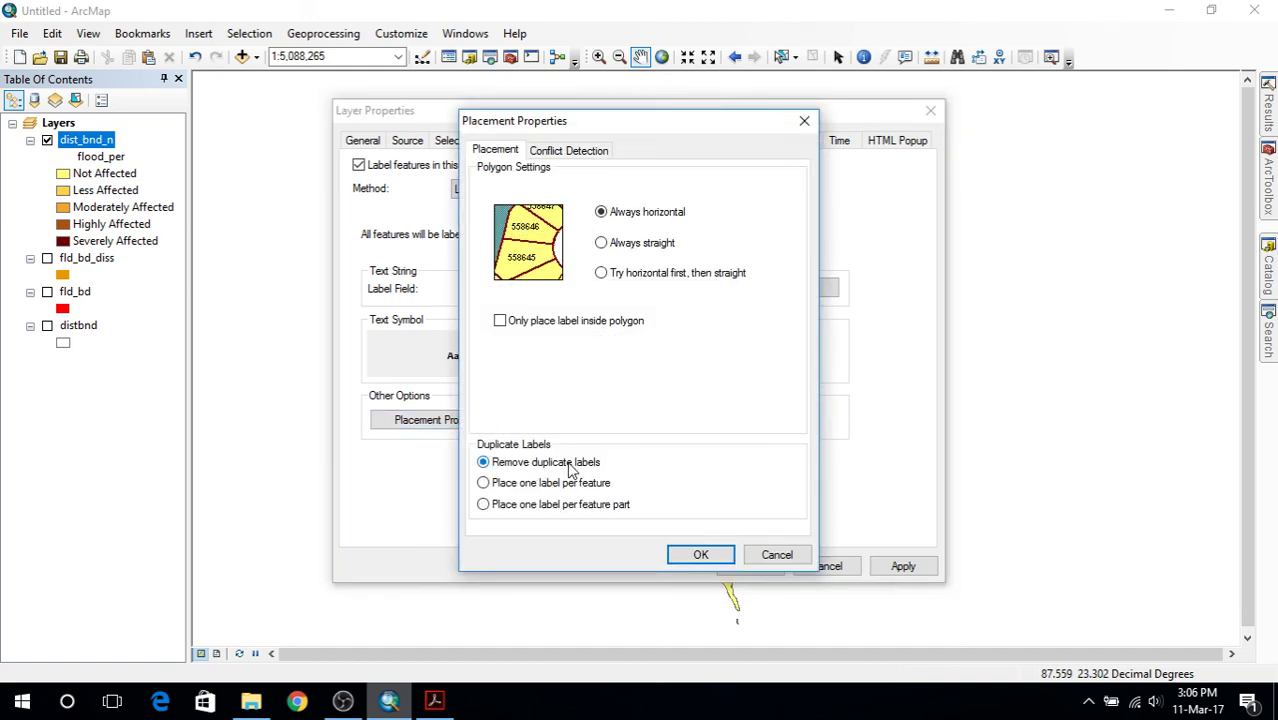
left_click(690, 554)
left_click(901, 567)
left_click(749, 566)
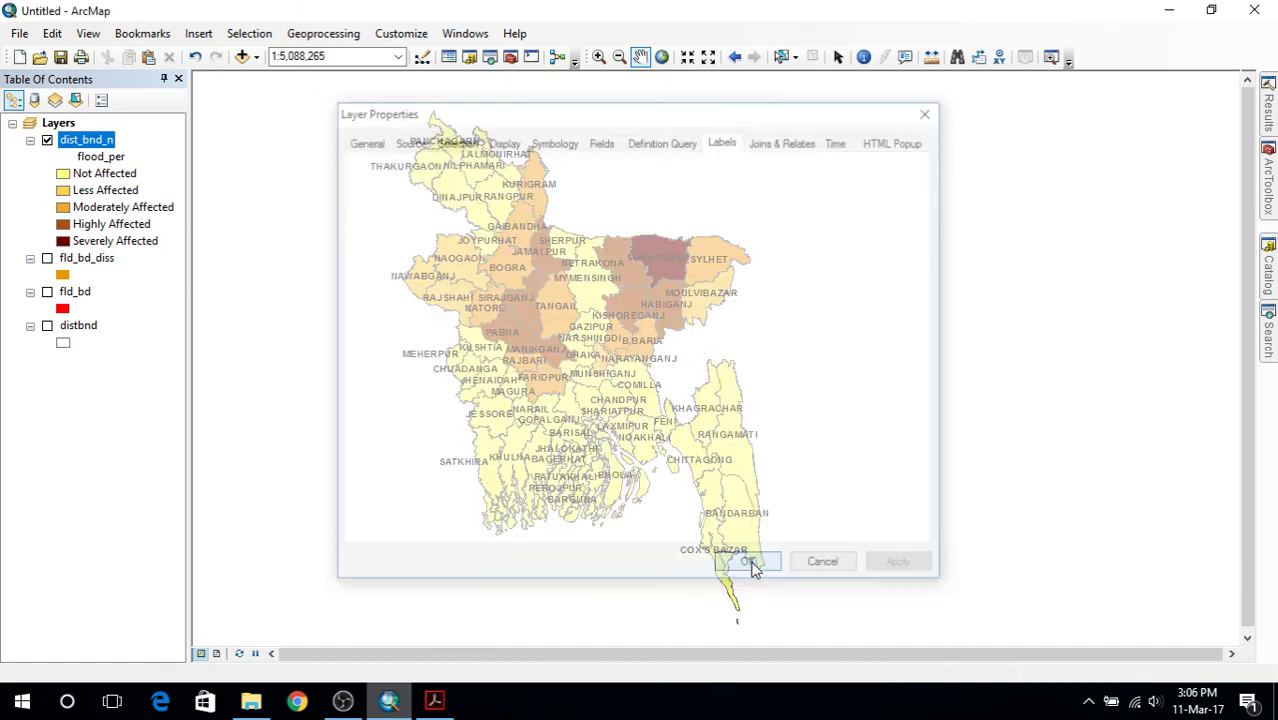
Switch to the page layout view and set the map scale to 1:2,800,000.
left_click(216, 653)
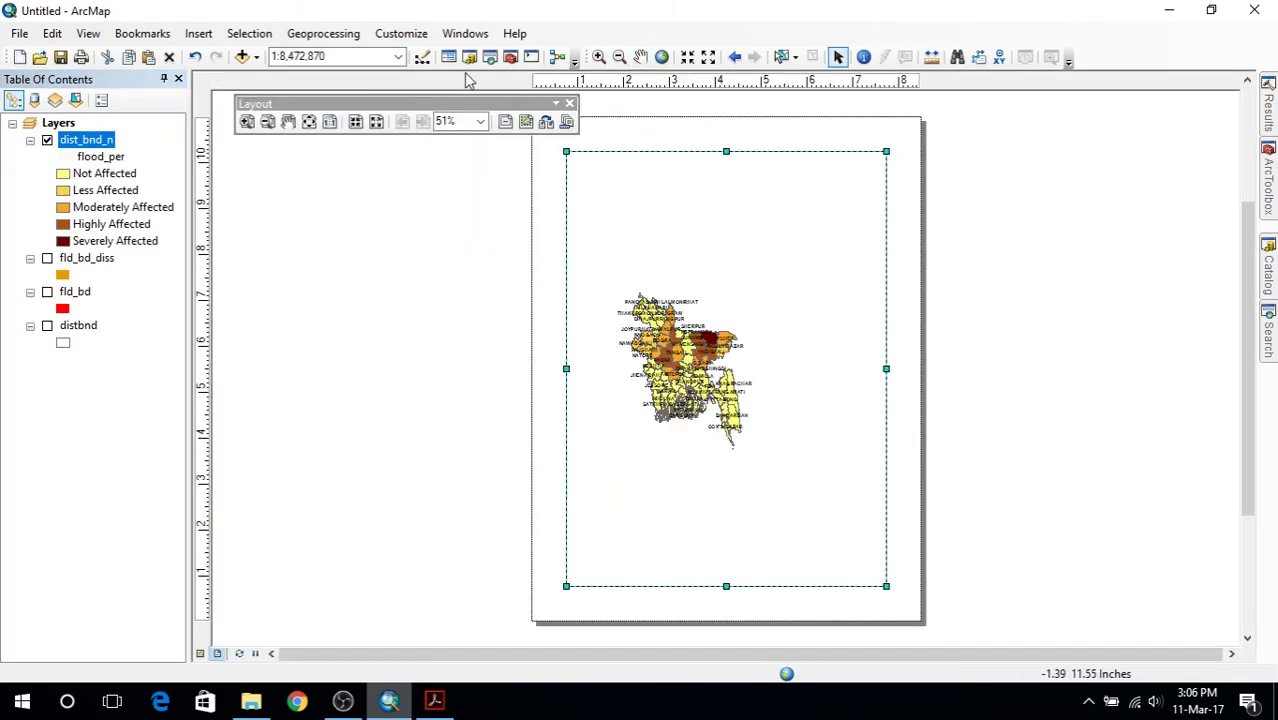
left_click(300, 57)
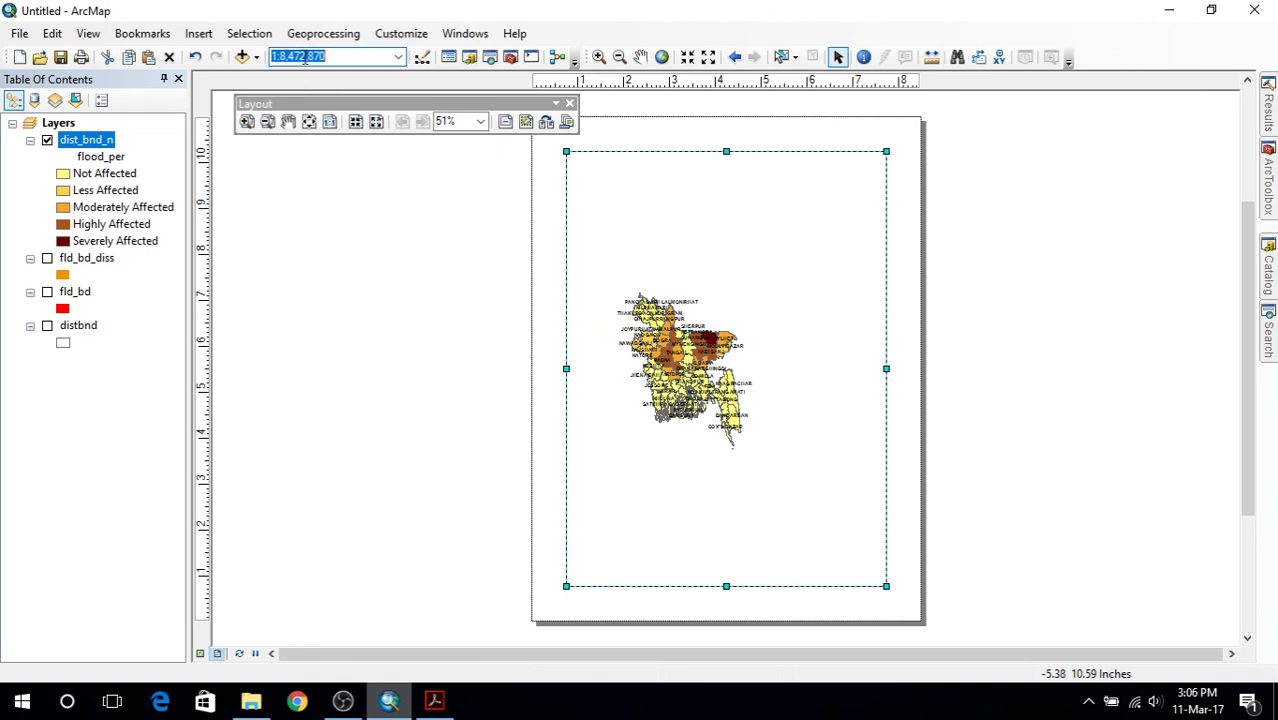
left_click(305, 57)
left_click_drag(280, 57, 364, 62)
type("2,")
type("800,000")
key("Return")
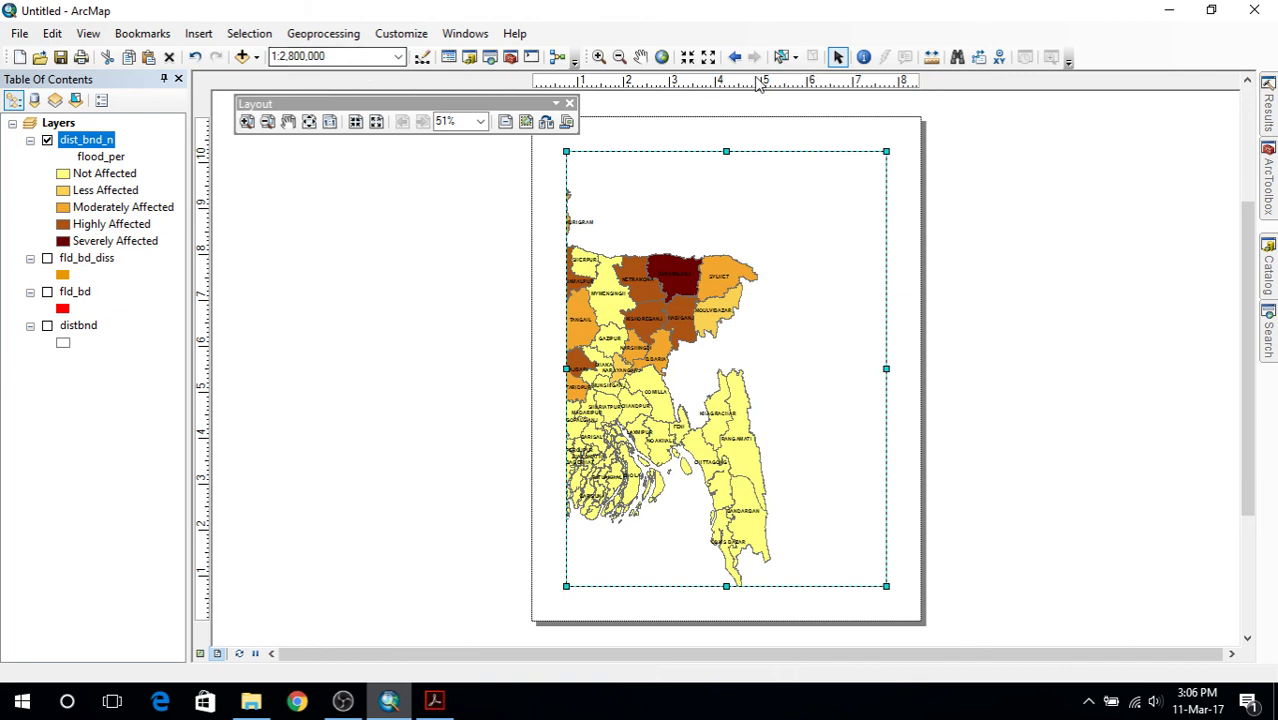
Pan the map within the layout's data frame to bring the western districts into the frame.
left_click(640, 56)
left_click_drag(660, 458, 745, 455)
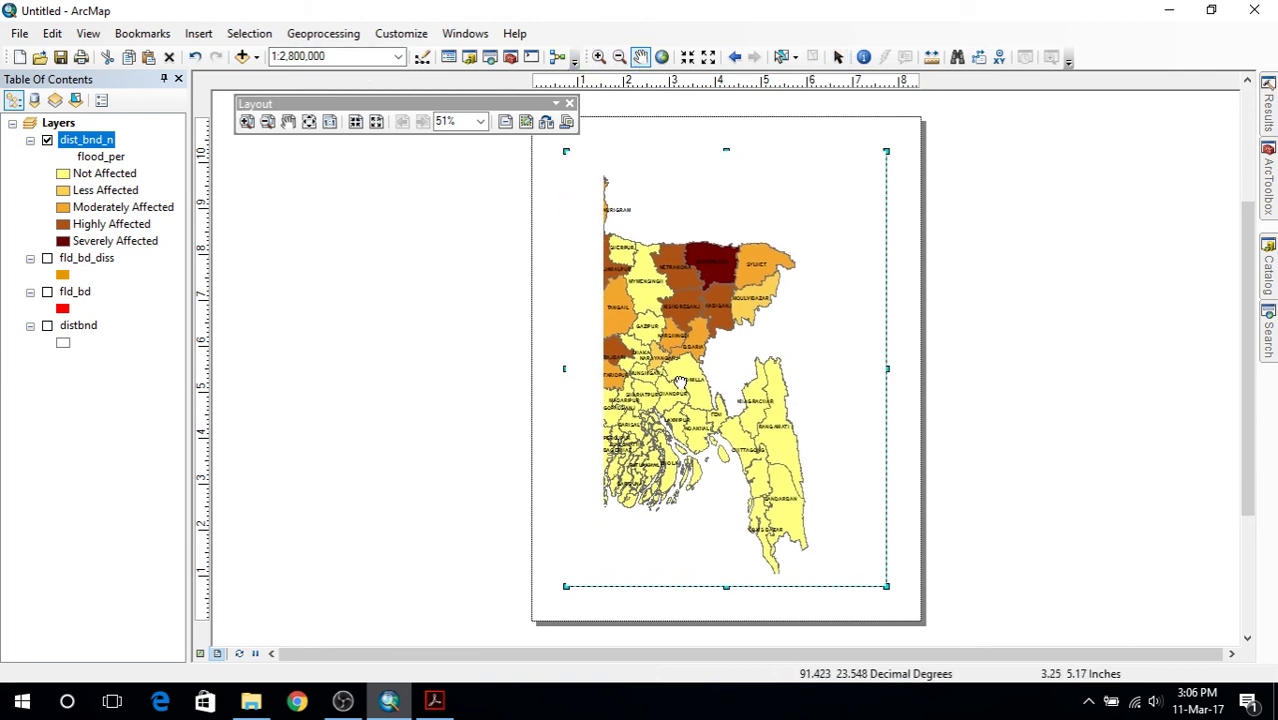
left_click_drag(737, 378, 751, 380)
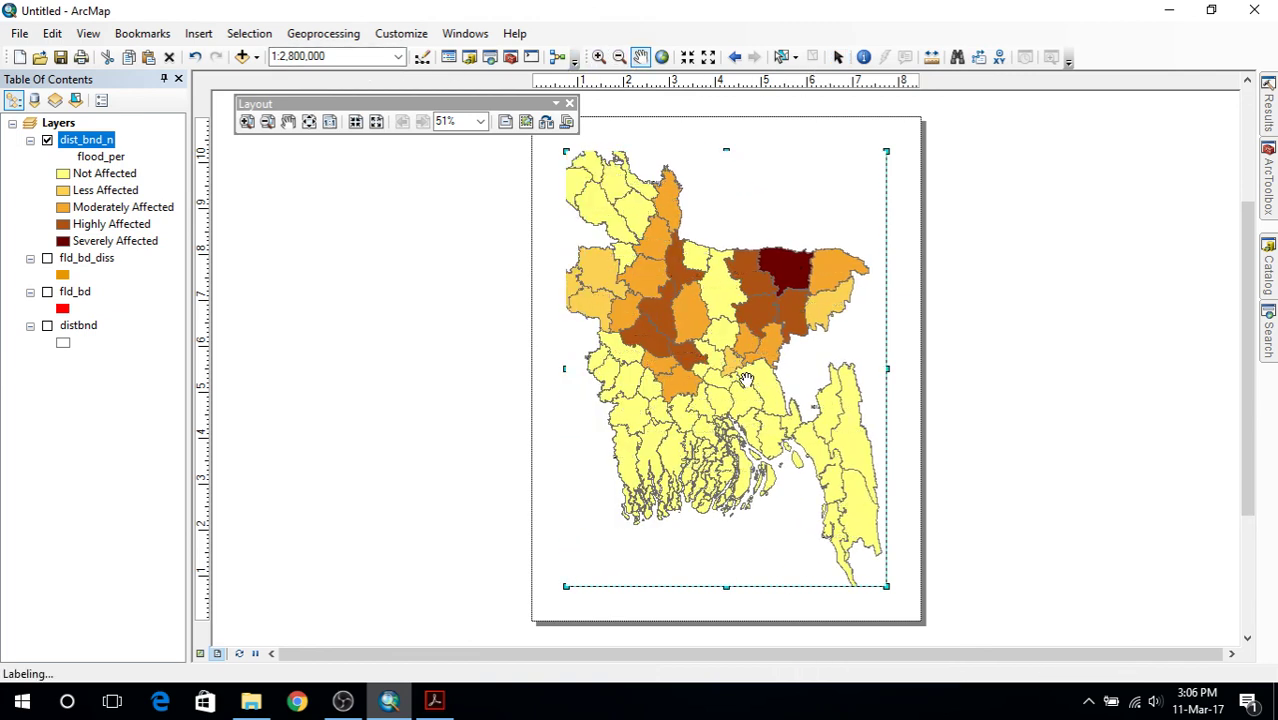
Try a map scale of 1:28,000,000 for the layout.
left_click(338, 57)
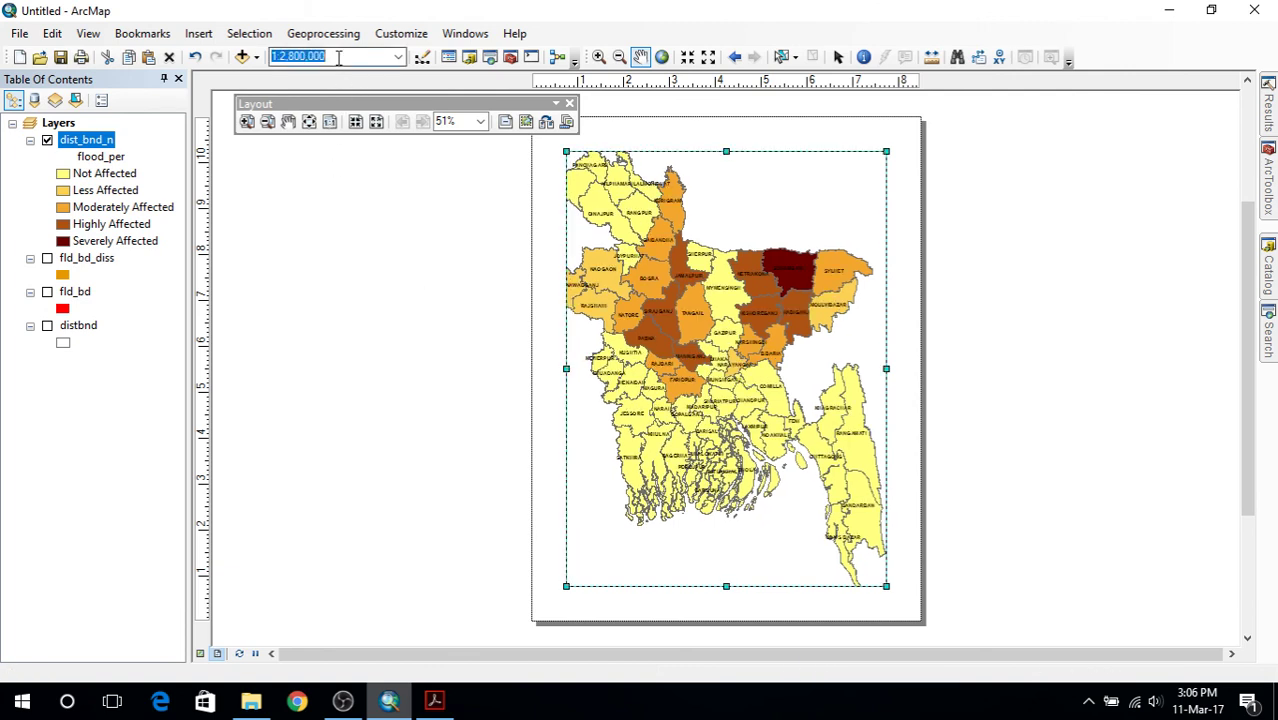
left_click(348, 57)
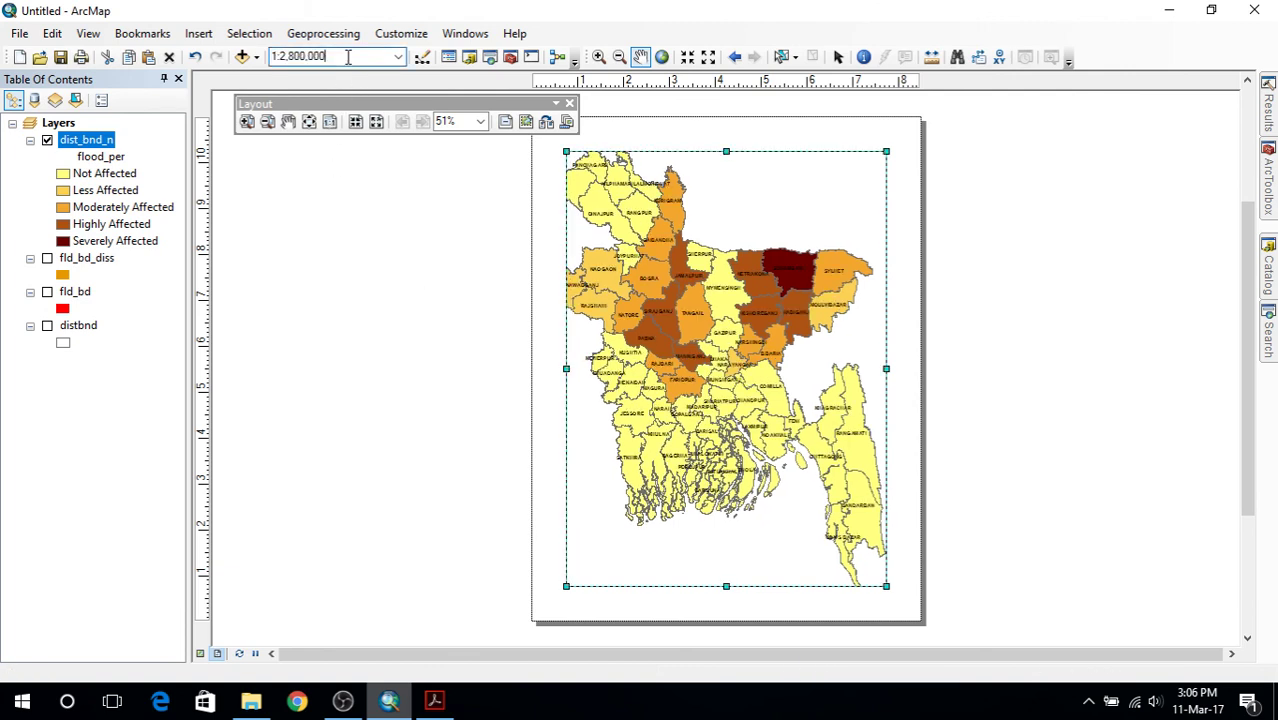
type("0")
key("Return")
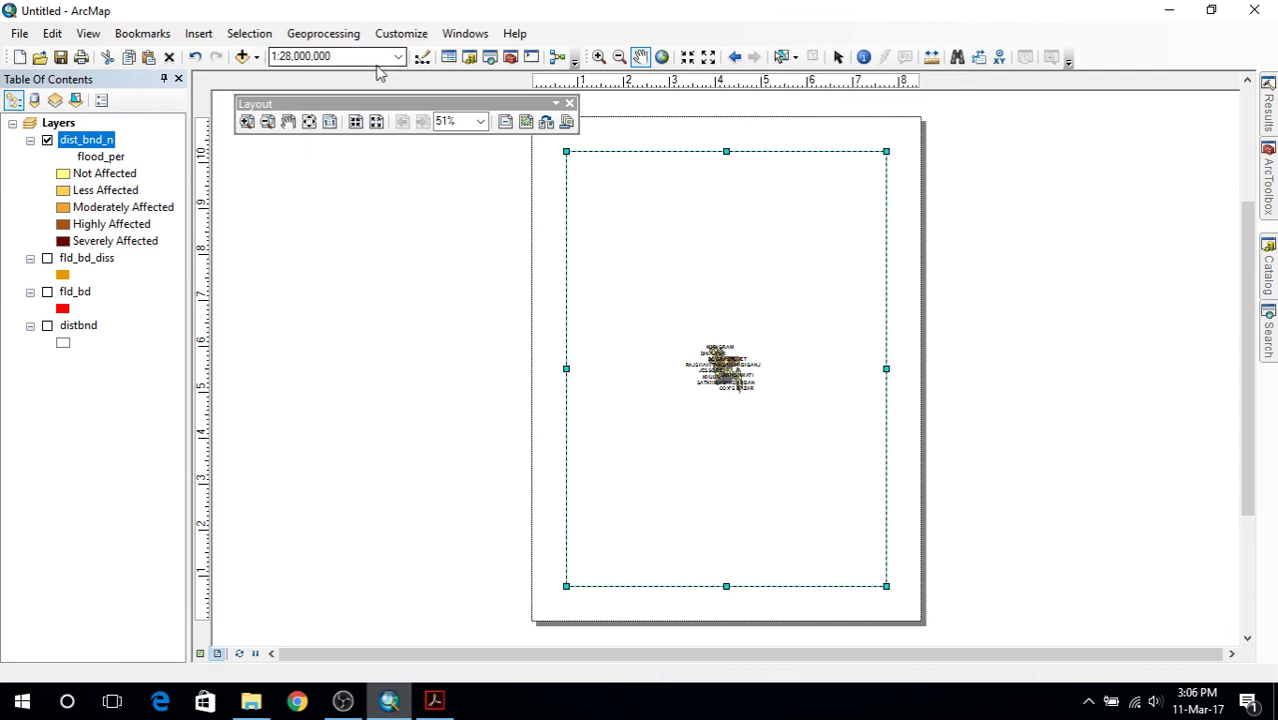
Set the map scale to 1:3,000,000 and position the whole country inside the data frame.
left_click(340, 57)
left_click(341, 57)
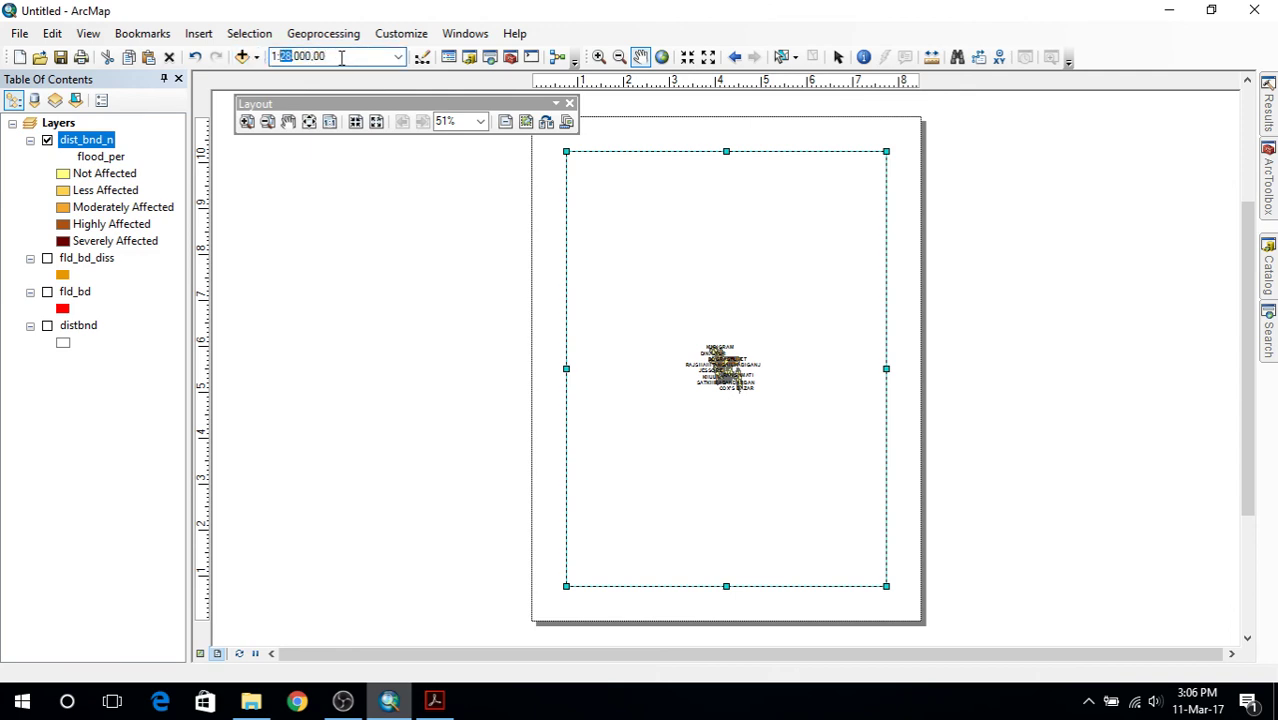
key("Return")
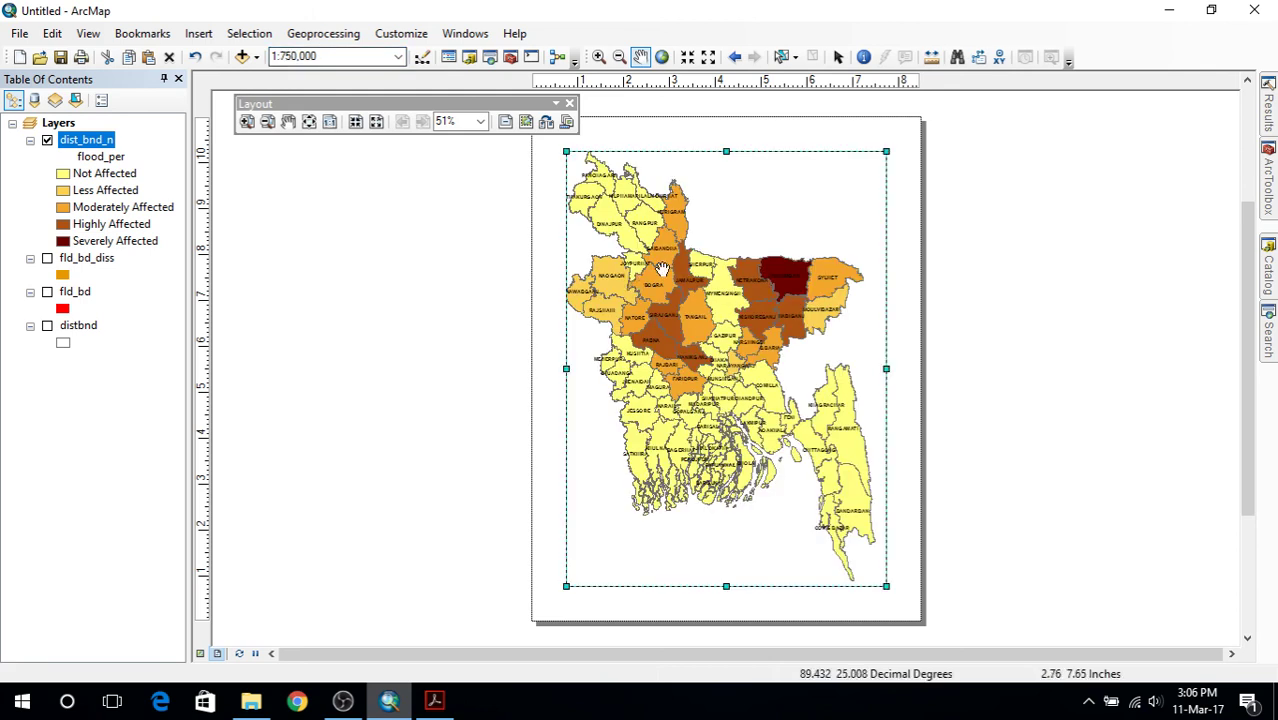
left_click_drag(739, 336, 746, 340)
left_click(746, 340)
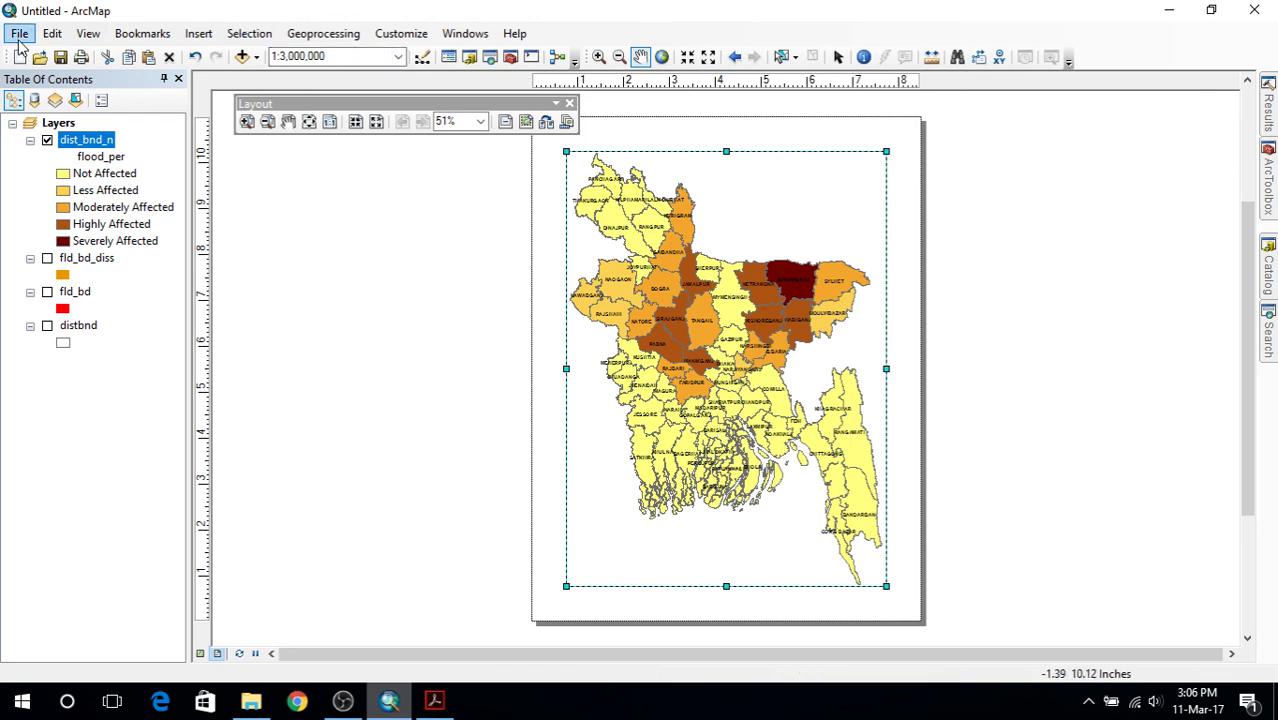
left_click(343, 703)
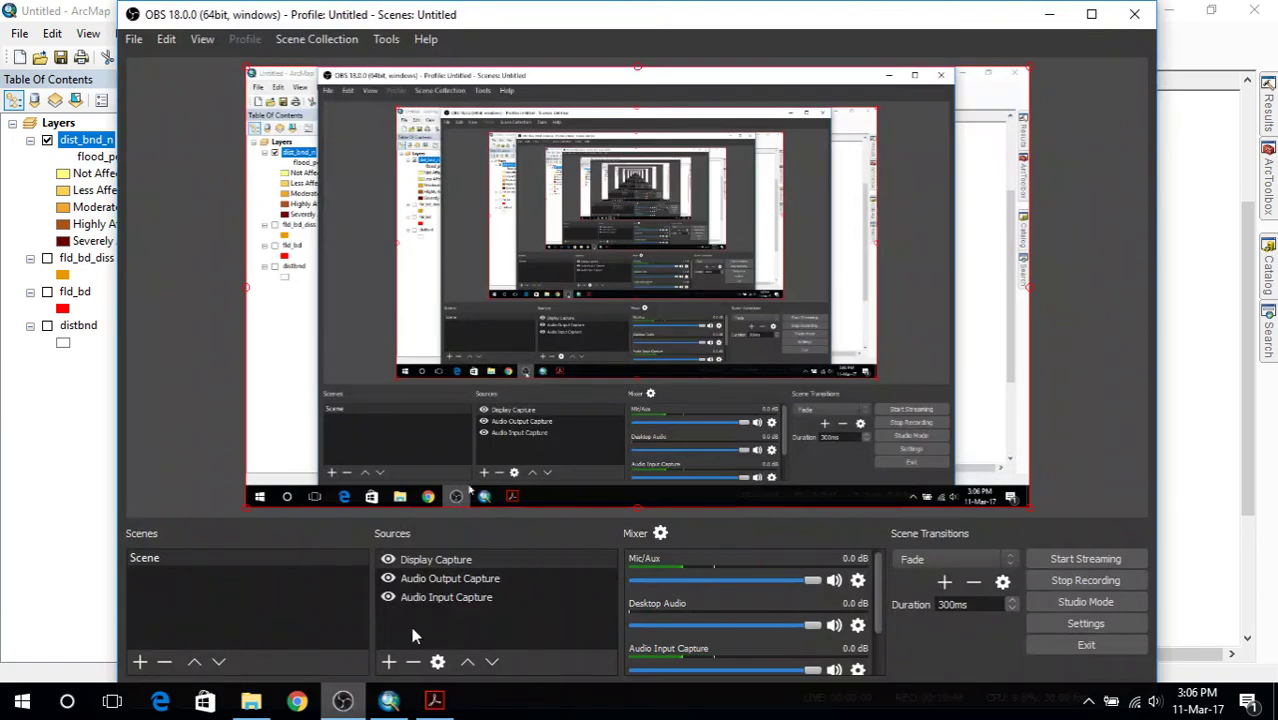